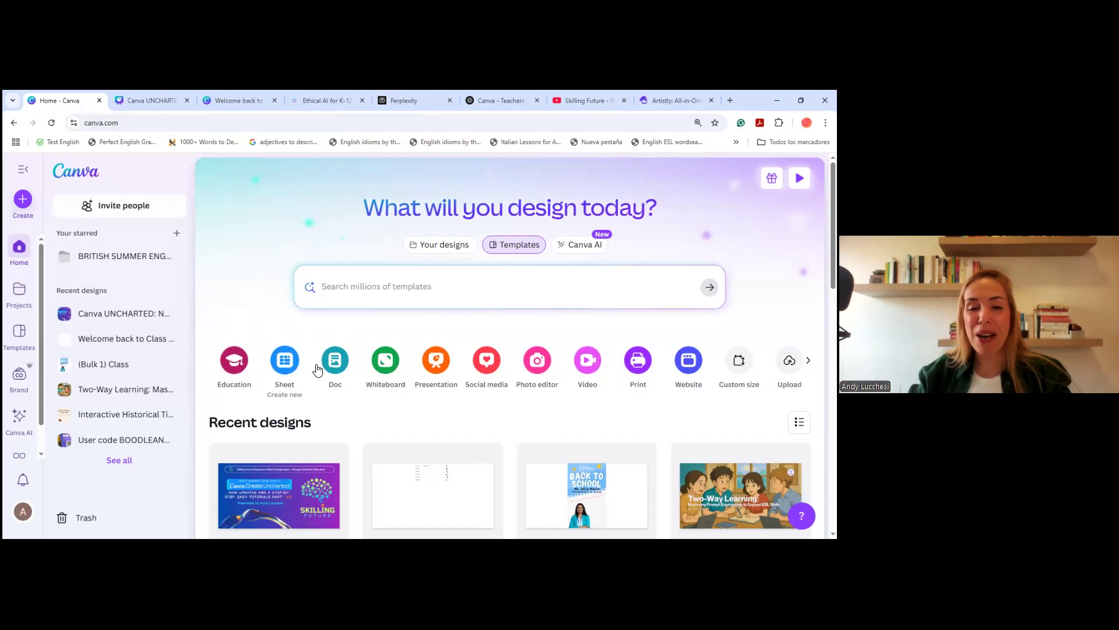
Create a new blank sheet and reset the browser zoom to 100%
left_click(285, 357)
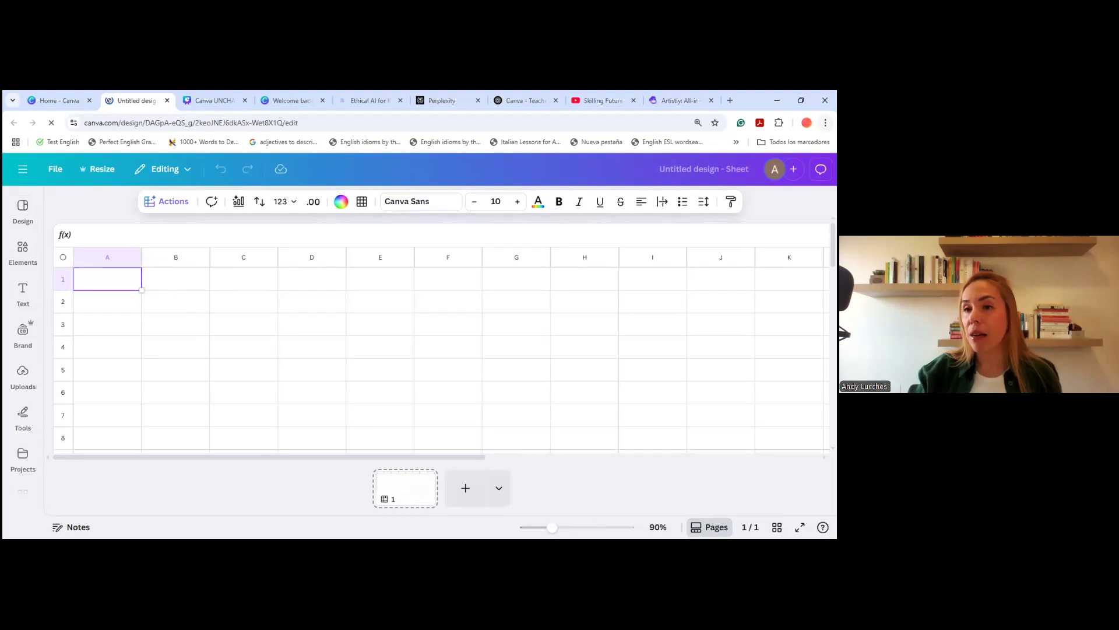
key("alt+f")
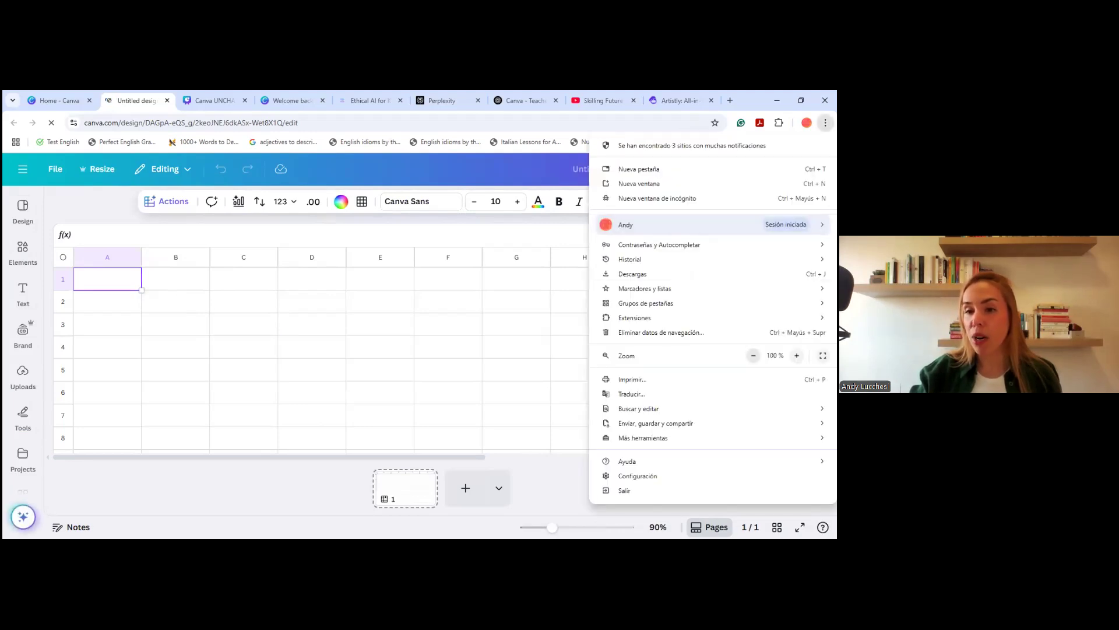
left_click(129, 267)
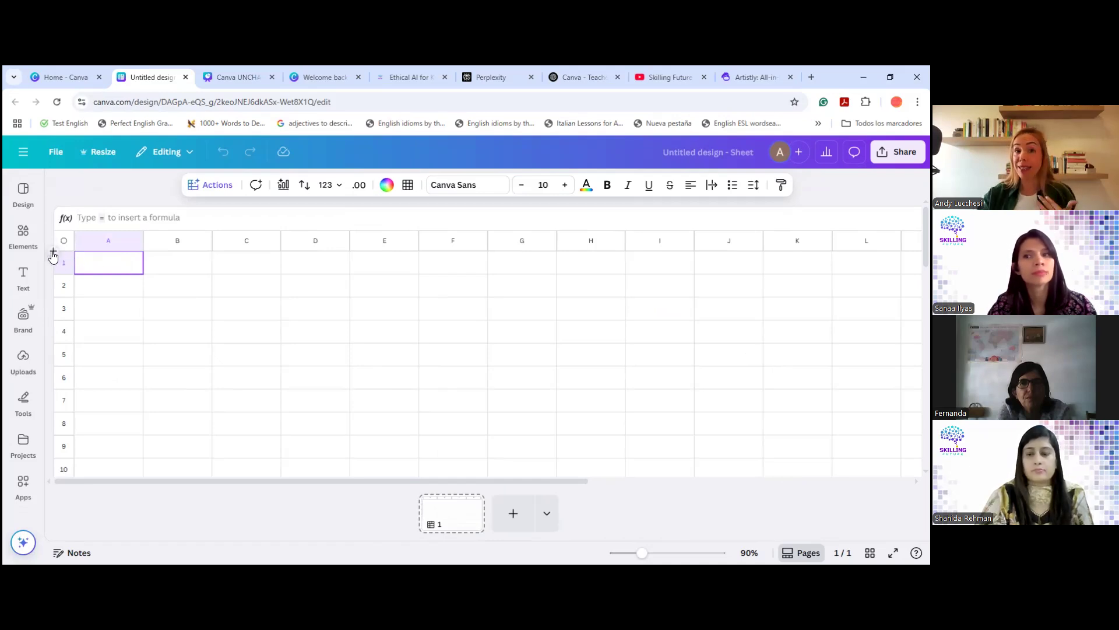
Insert a row above row 1 and look at the options for adding rows and columns at cell A1 and column B
left_click(53, 254)
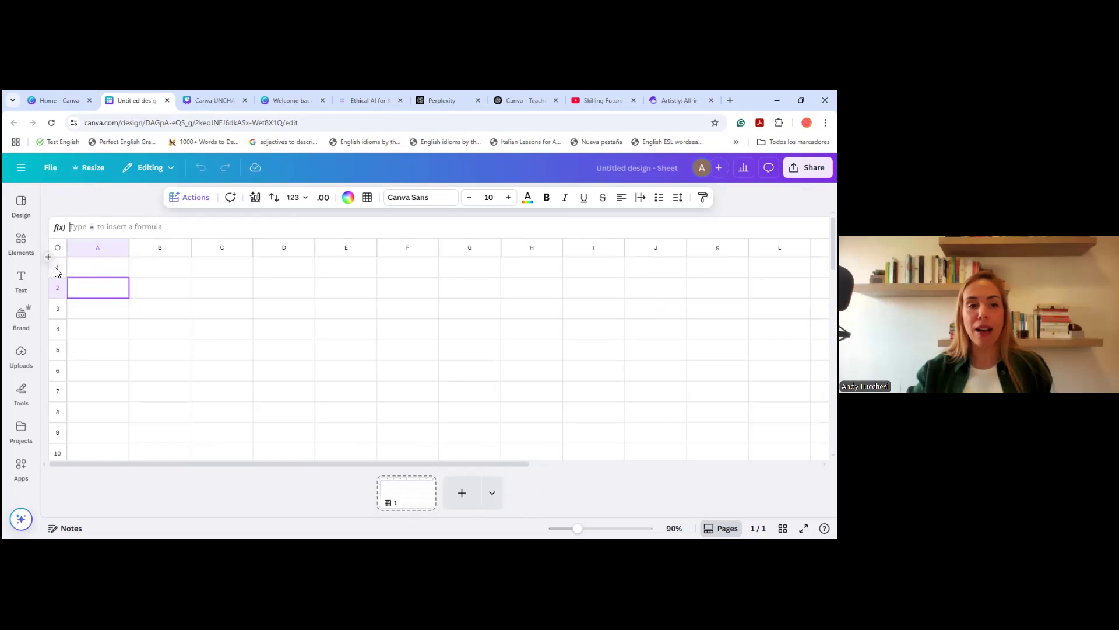
right_click(73, 270)
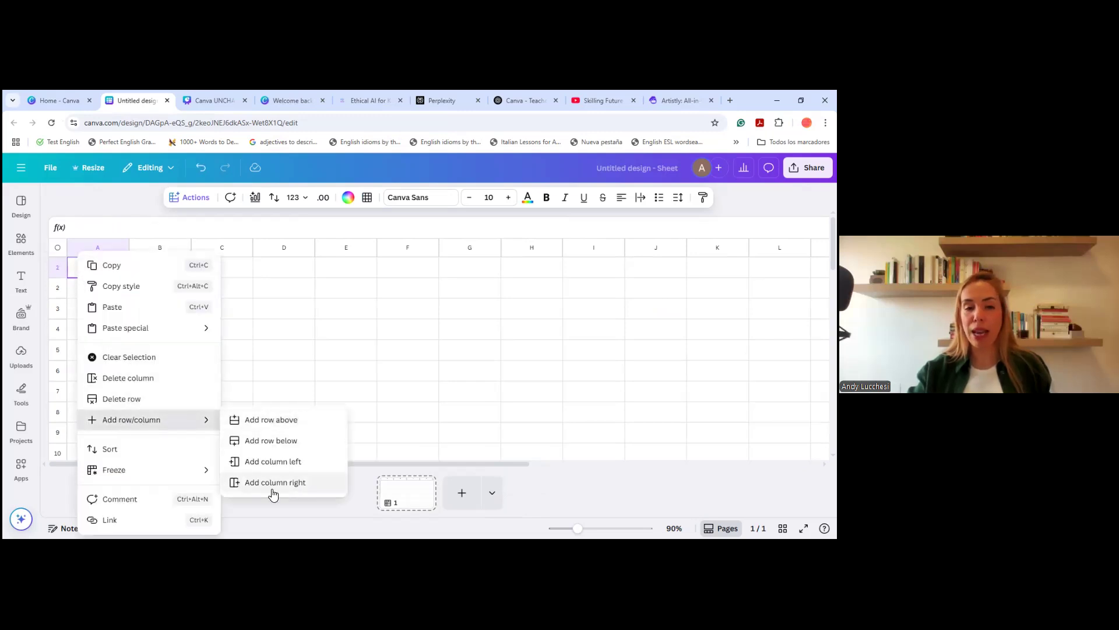
right_click(140, 245)
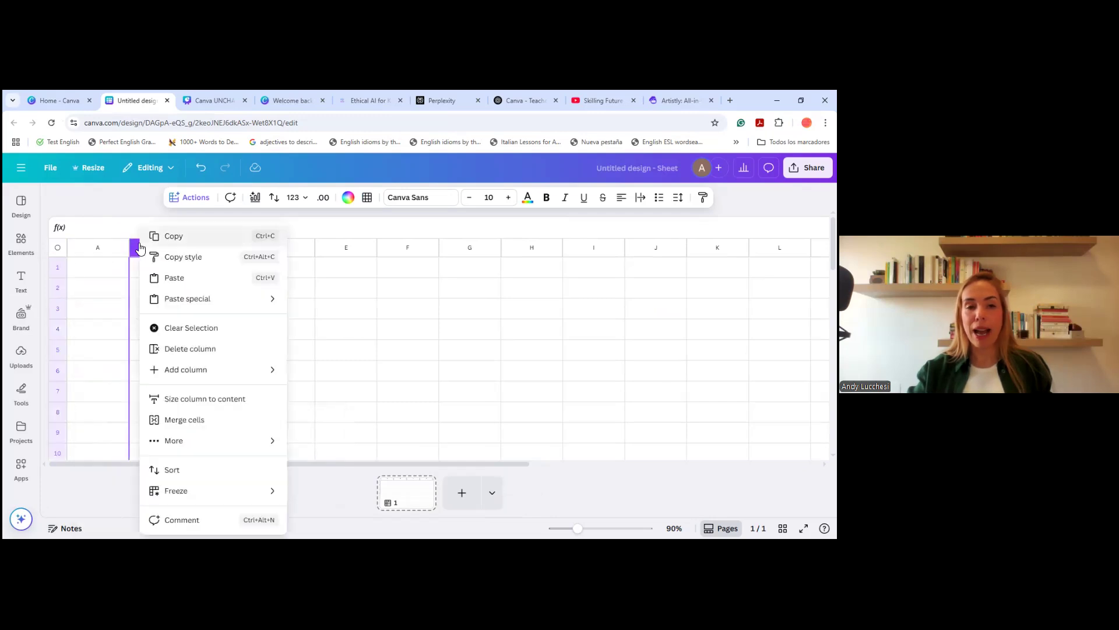
mouse_move(226, 370)
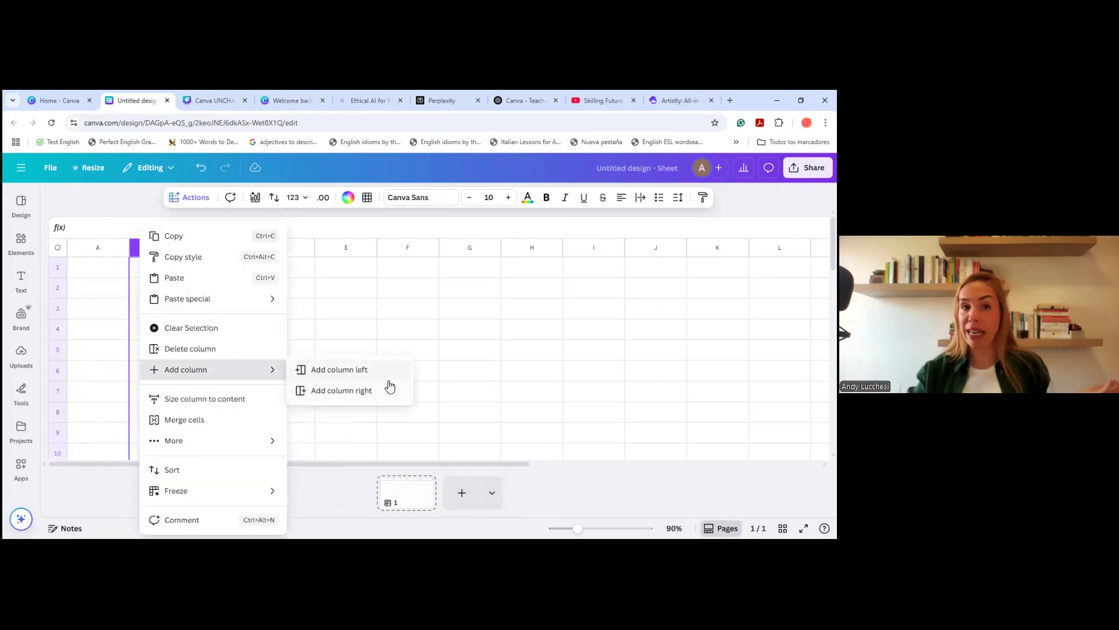
left_click(99, 266)
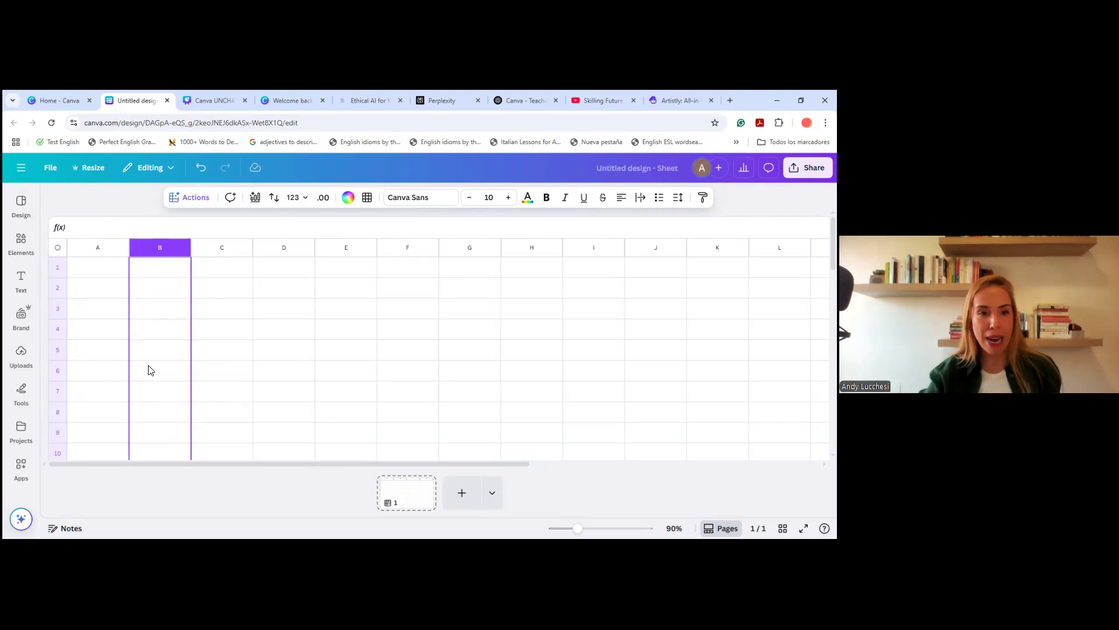
Merge the cells A1 to D2 into a single cell
left_click(98, 268)
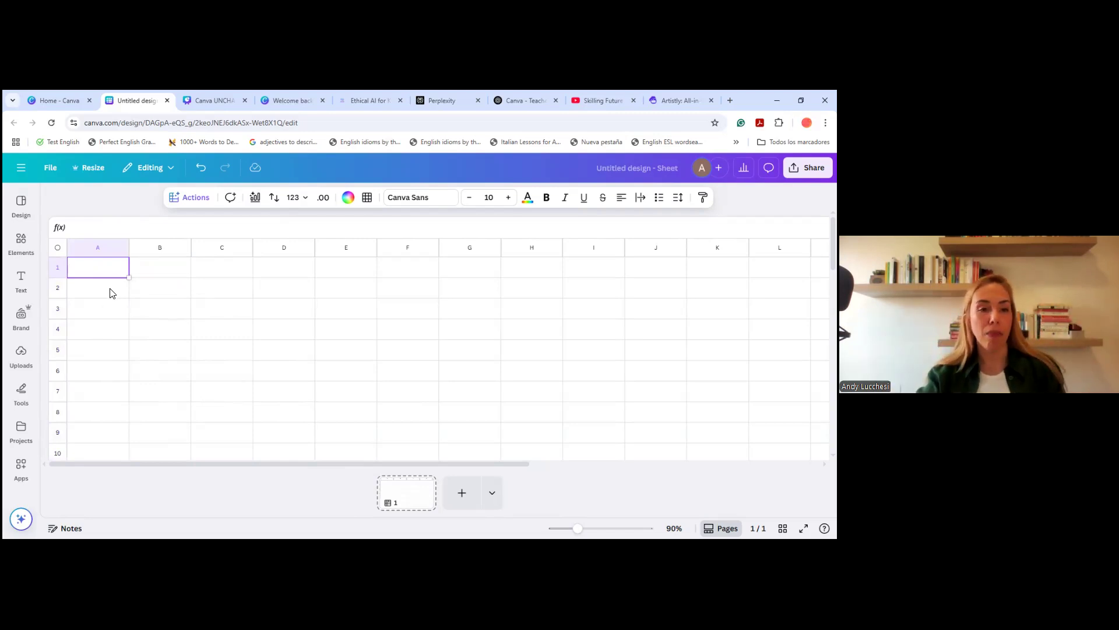
left_click_drag(120, 272, 278, 286)
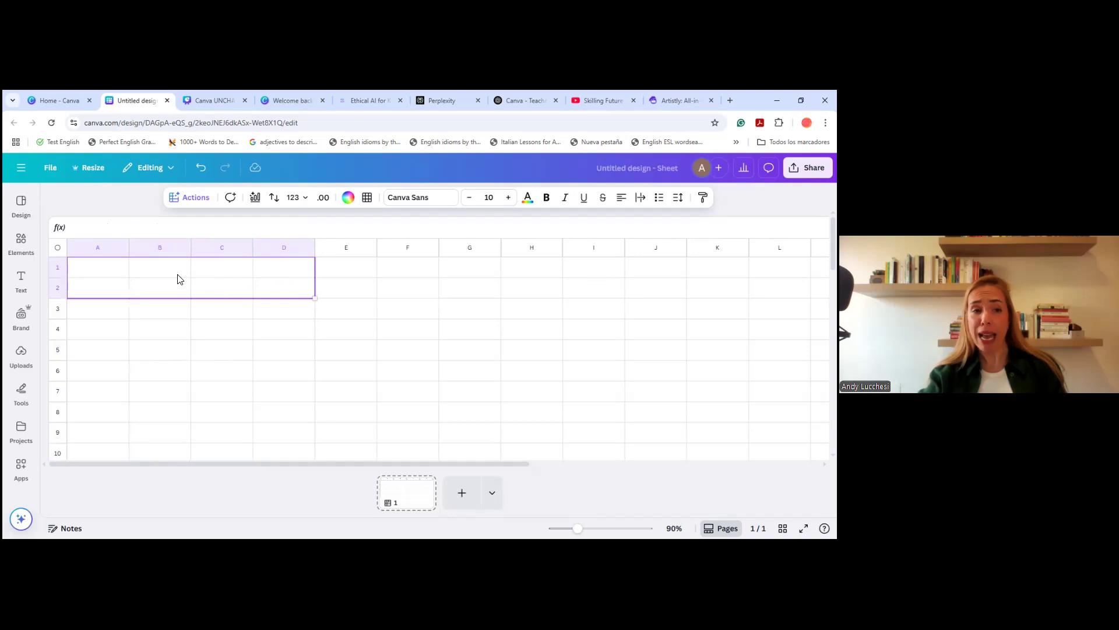
right_click(140, 283)
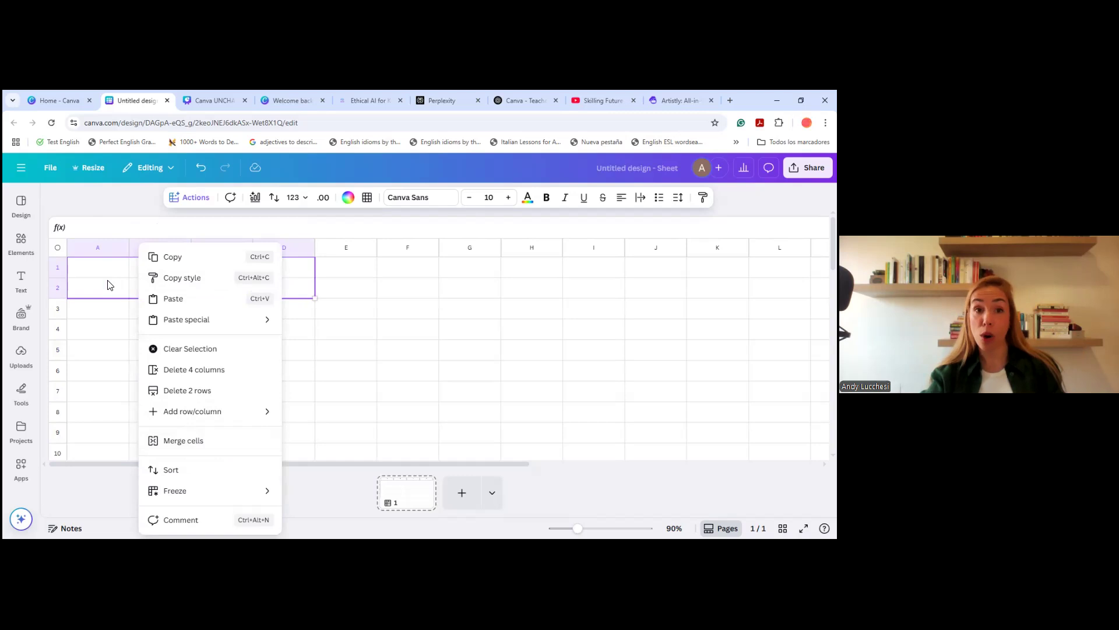
left_click(182, 442)
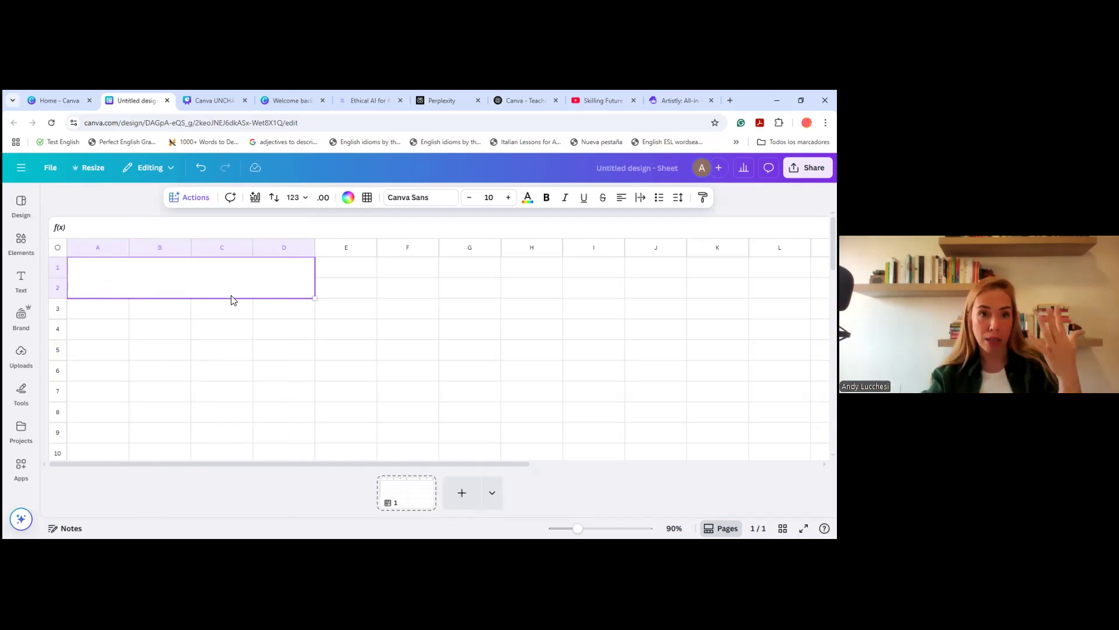
Add a brand-style heading to the sheet and replace its placeholder text with "Video Topic Tracker"
left_click(21, 280)
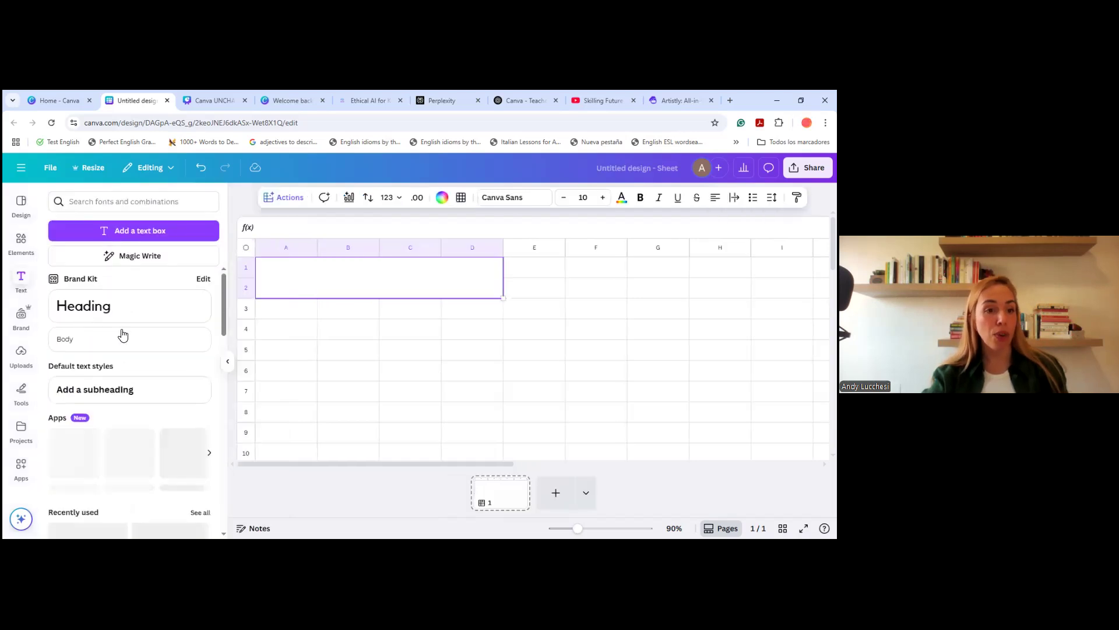
left_click(90, 307)
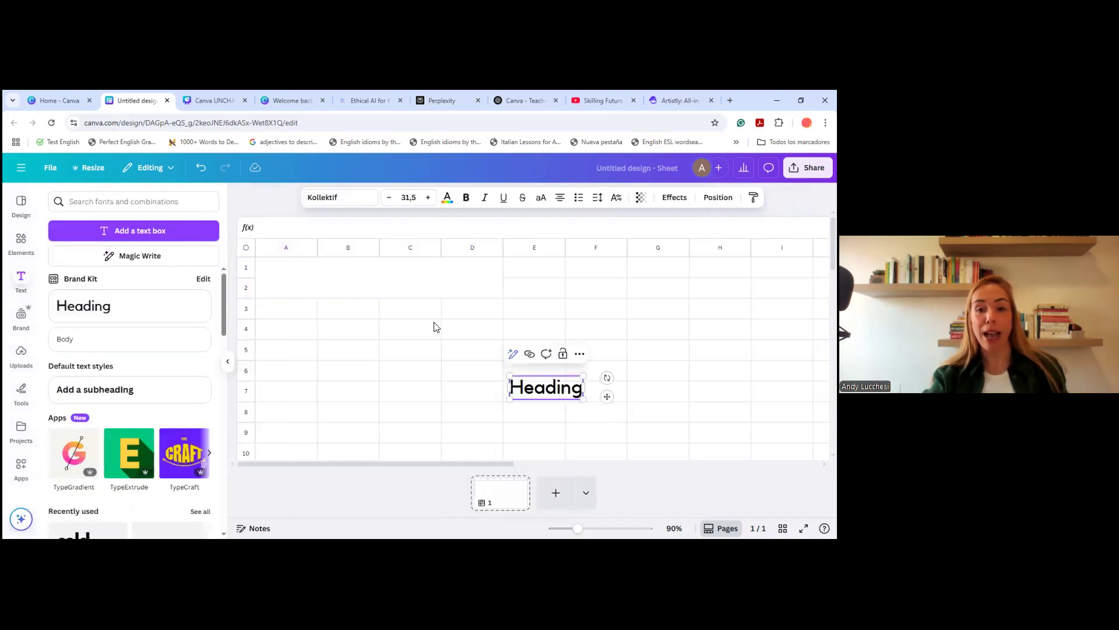
left_click(547, 386)
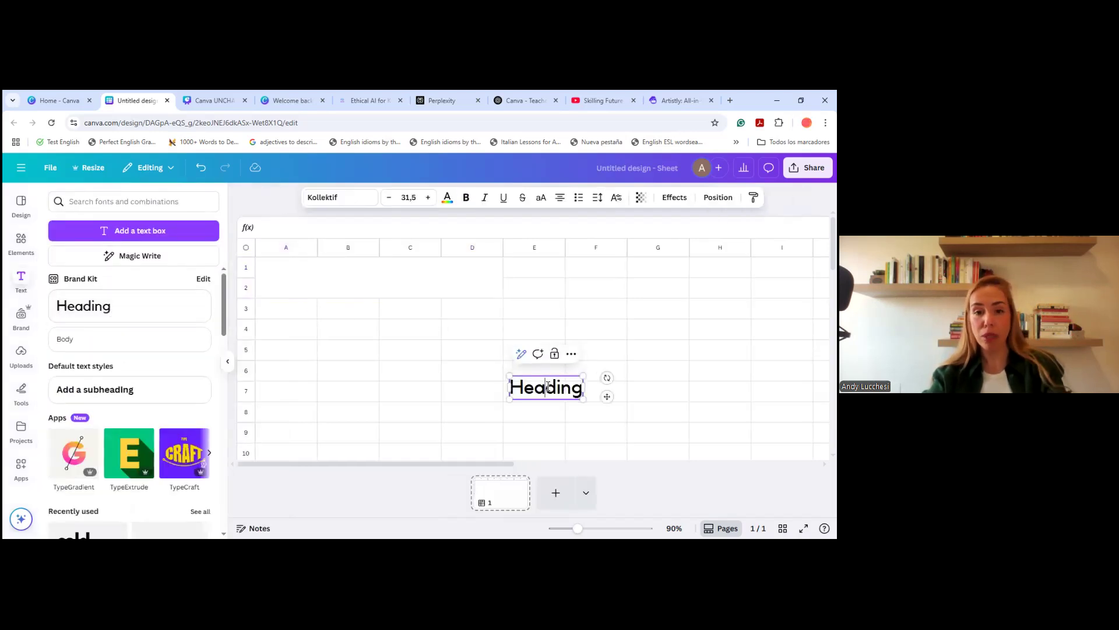
key("BackSpace")
key("BackSpace")
key("BackSpace")
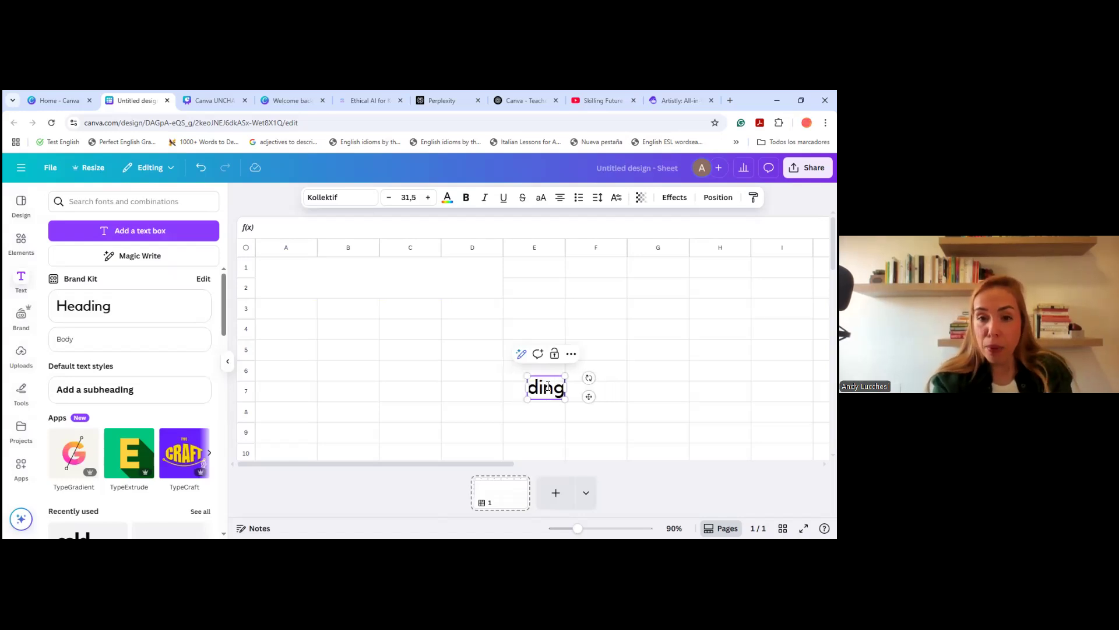
key("Delete")
key("Delete")
key("Delete")
key("Delete")
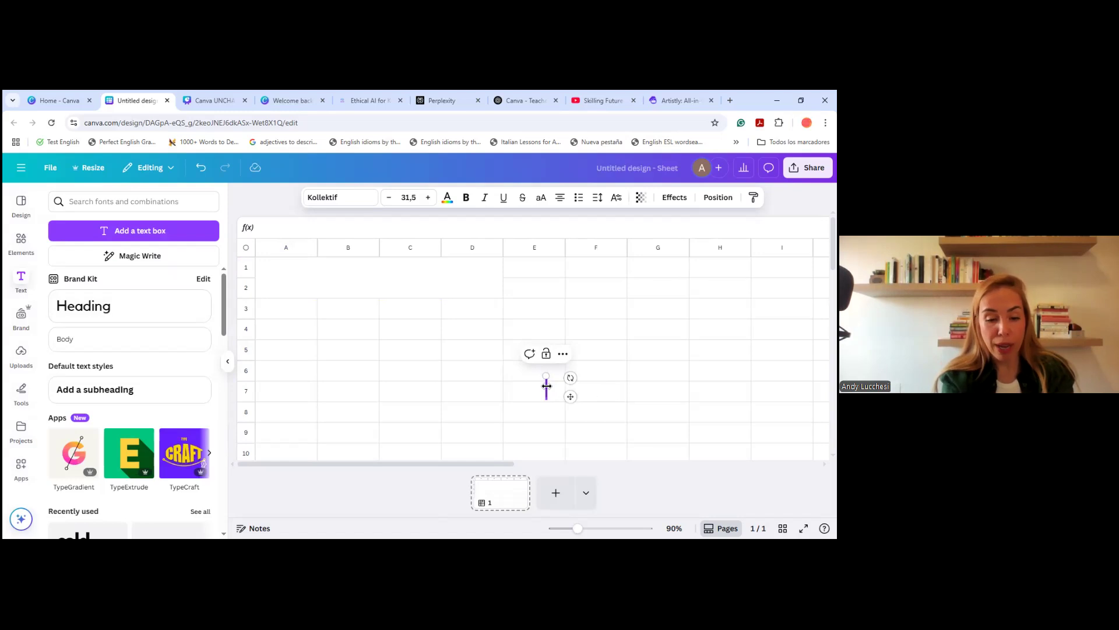
type("Video")
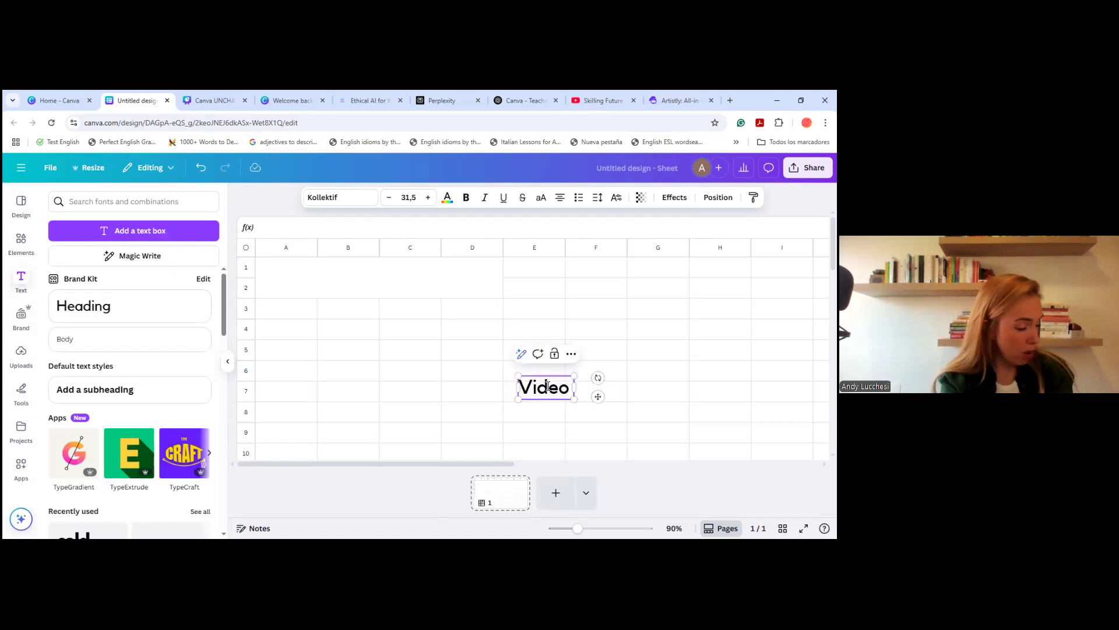
type(" To")
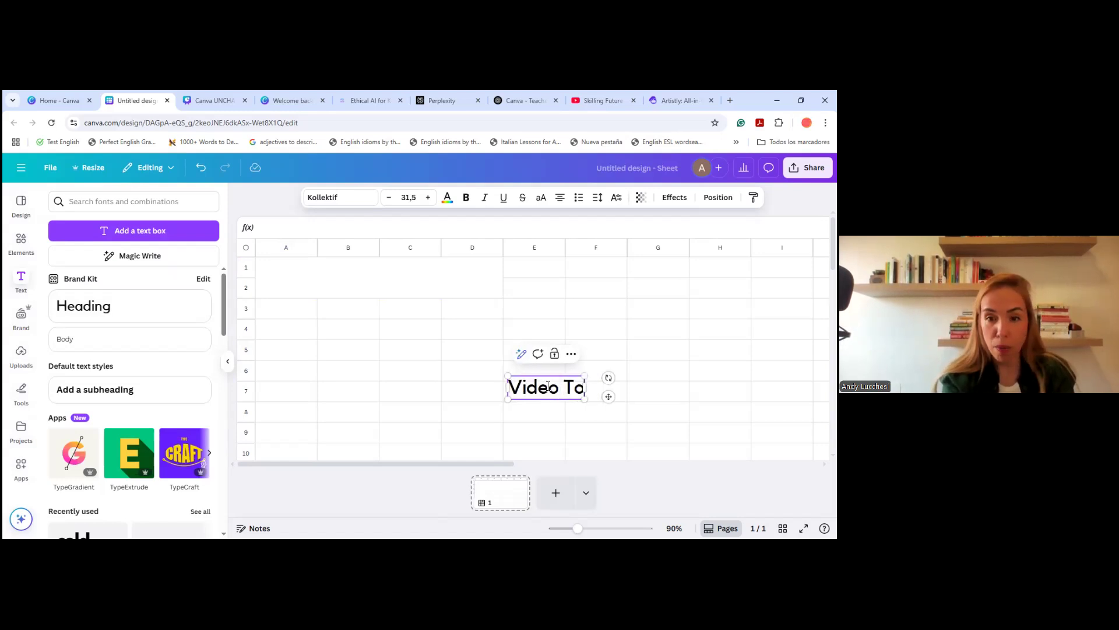
type("pic Tr")
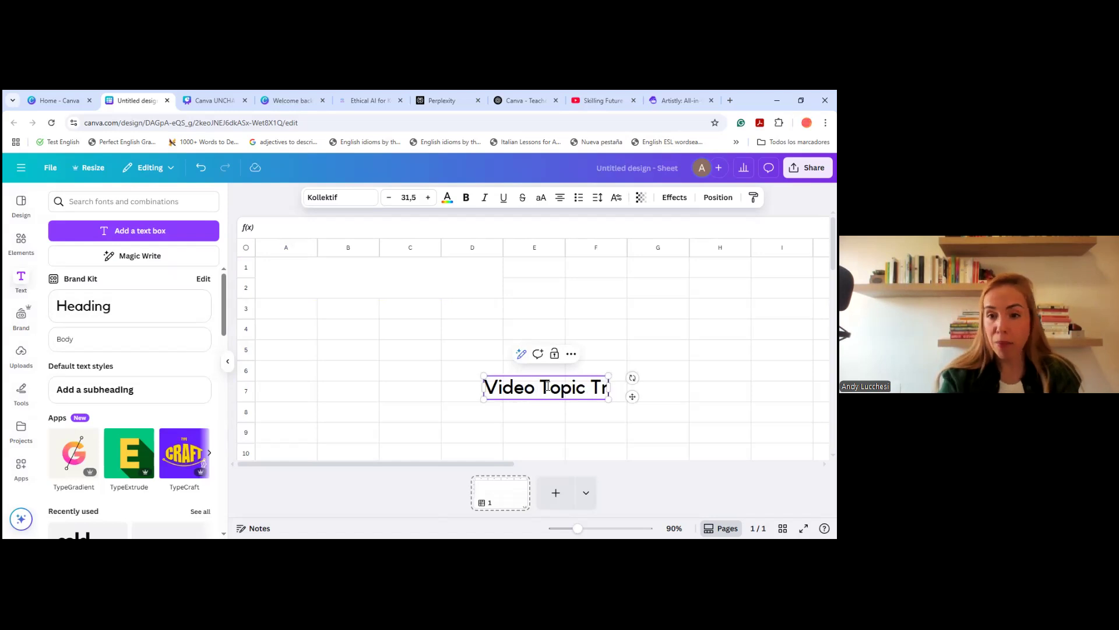
type("ack")
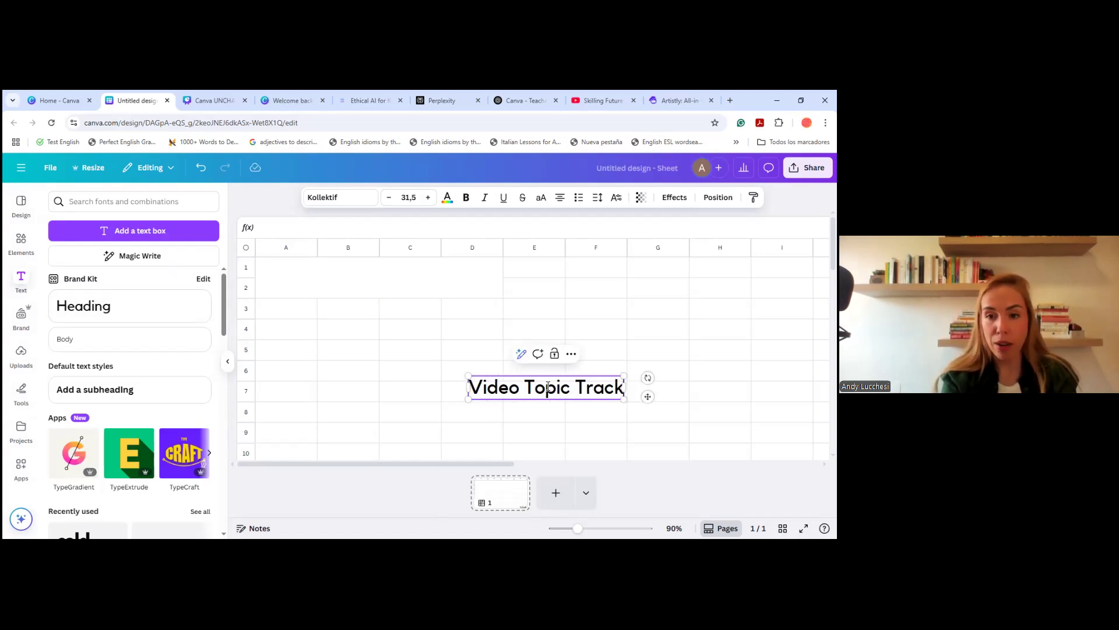
type("er")
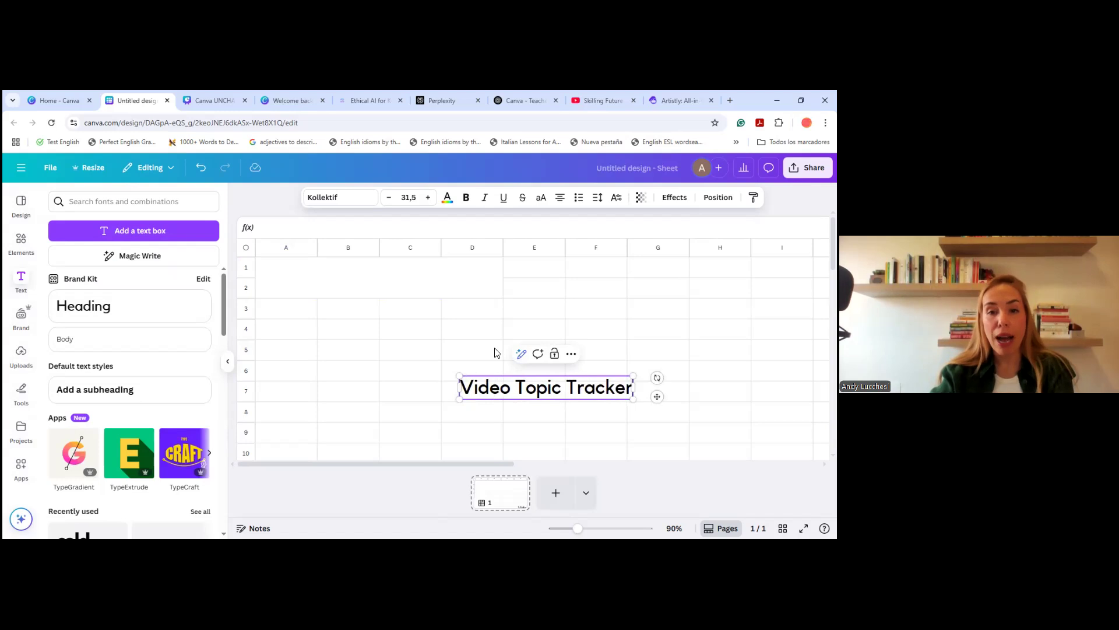
left_click(452, 411)
Move the "Video Topic Tracker" heading into the merged cell and increase its font size to 37.5
left_click(506, 382)
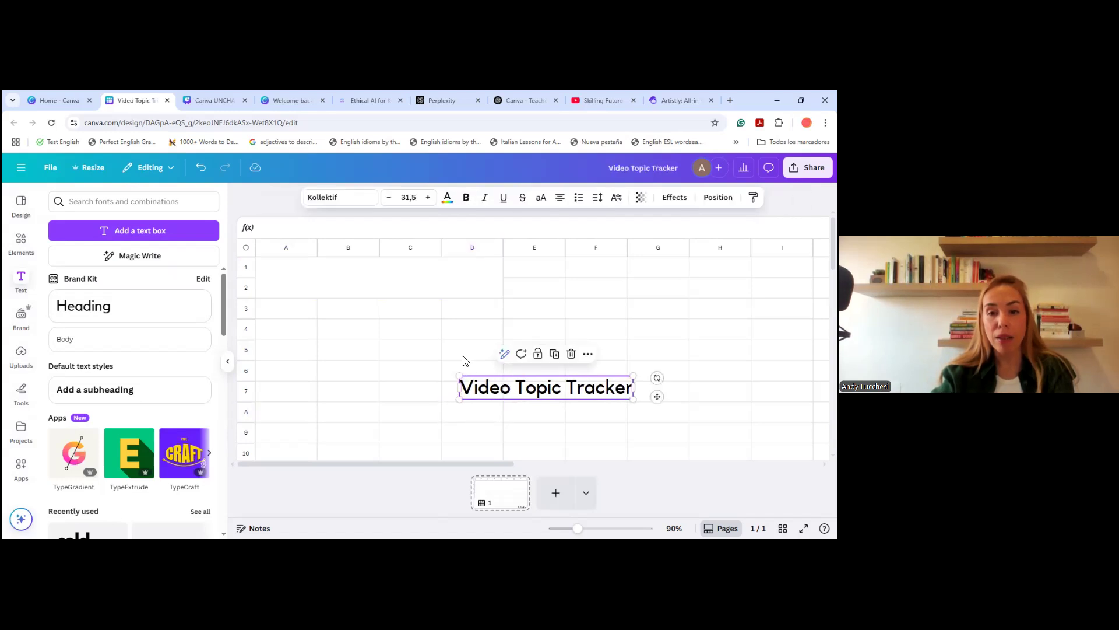
left_click_drag(657, 396, 475, 283)
left_click(429, 198)
left_click(429, 199)
left_click(429, 199)
left_click(429, 198)
left_click(429, 198)
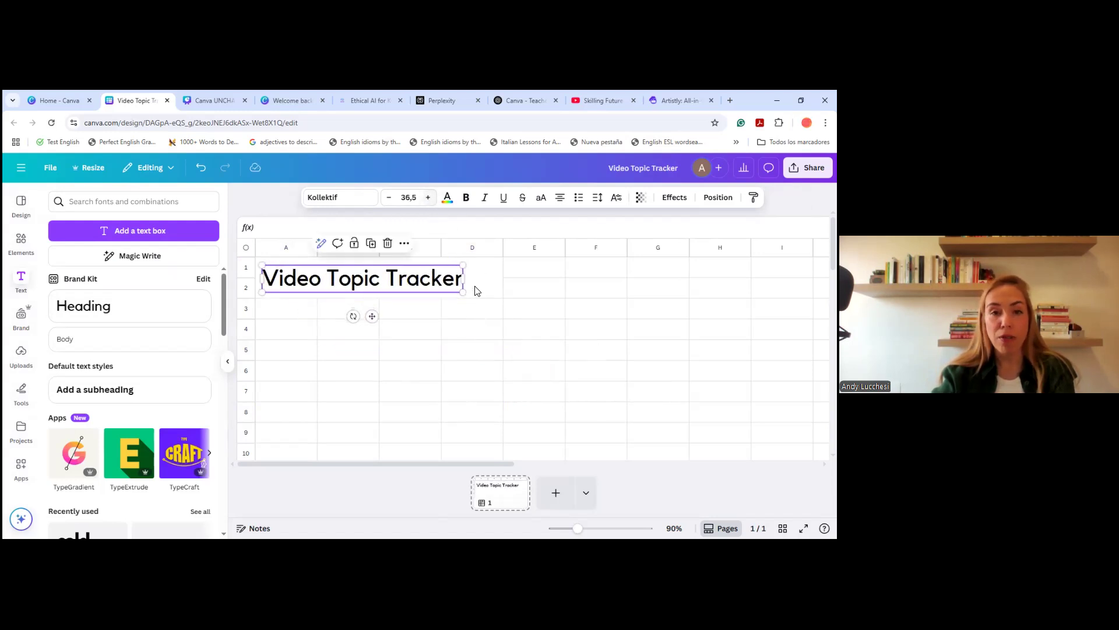
left_click(230, 362)
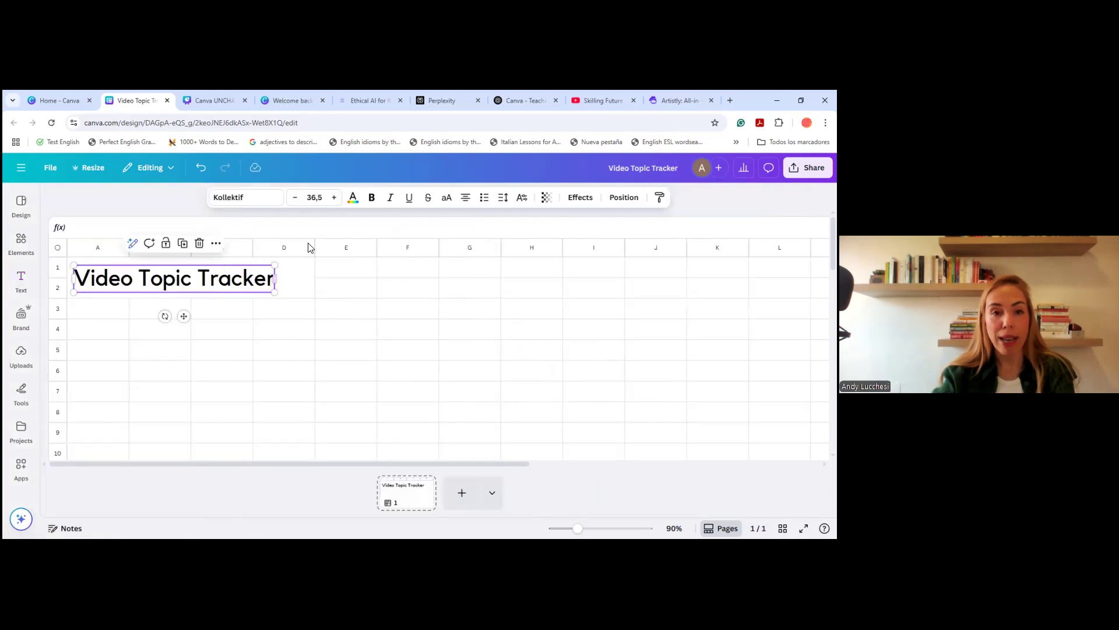
left_click(334, 197)
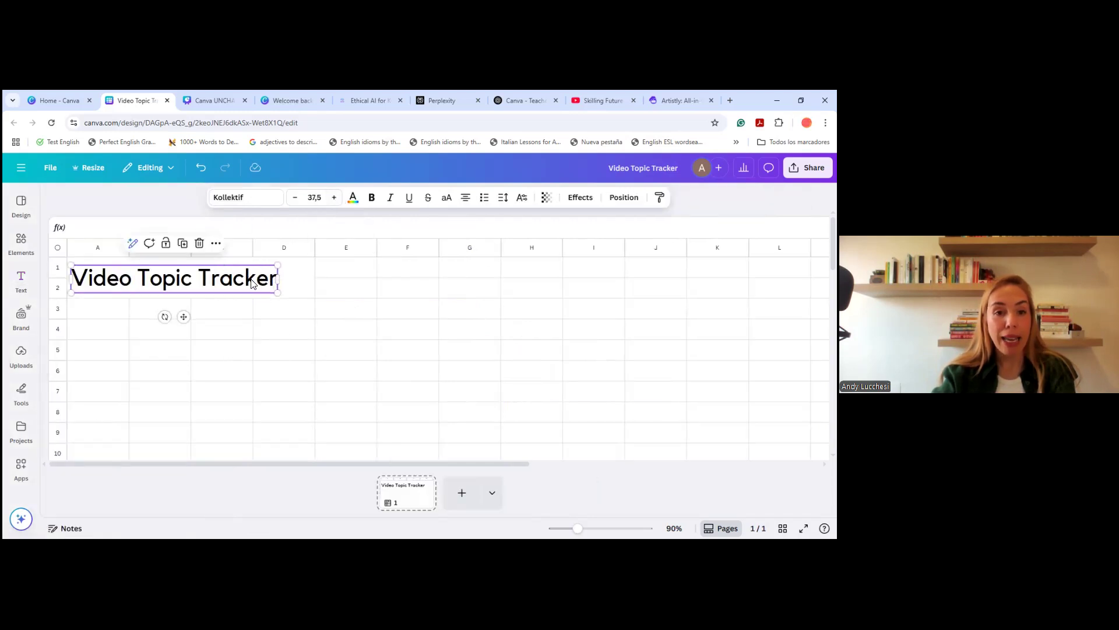
left_click_drag(184, 317, 195, 318)
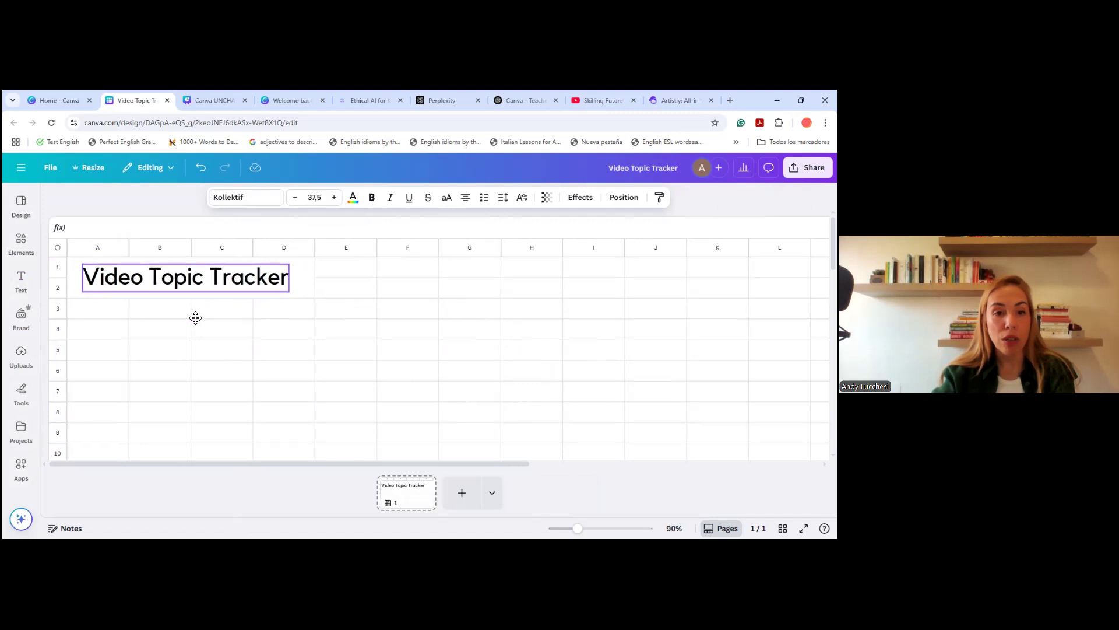
Change the heading's font to Helvetica World after trying Helveticish
left_click(238, 198)
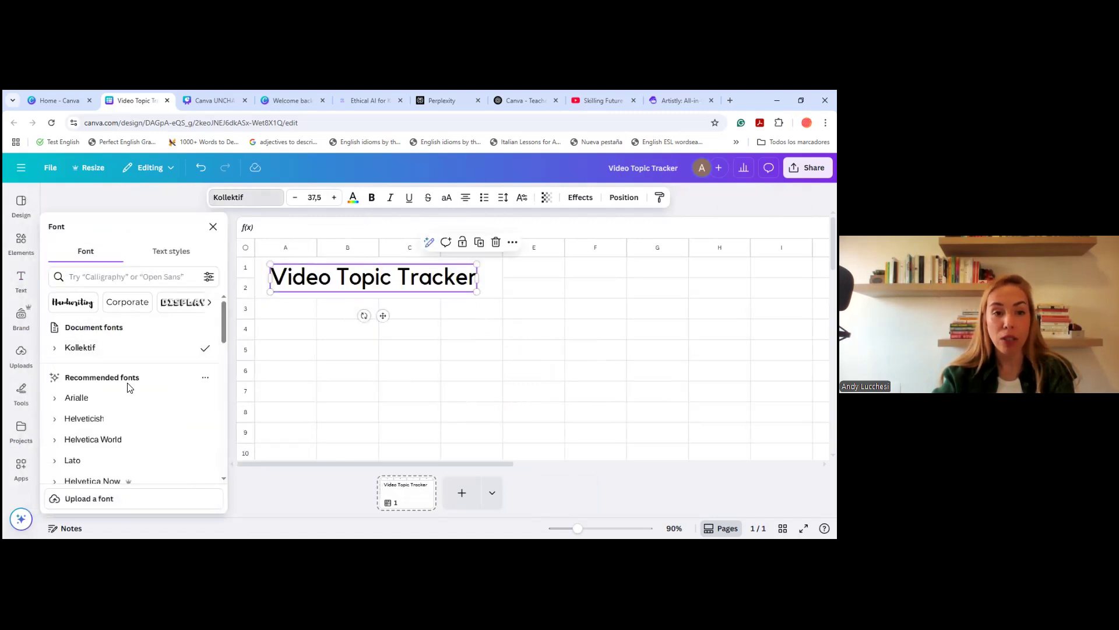
left_click(90, 419)
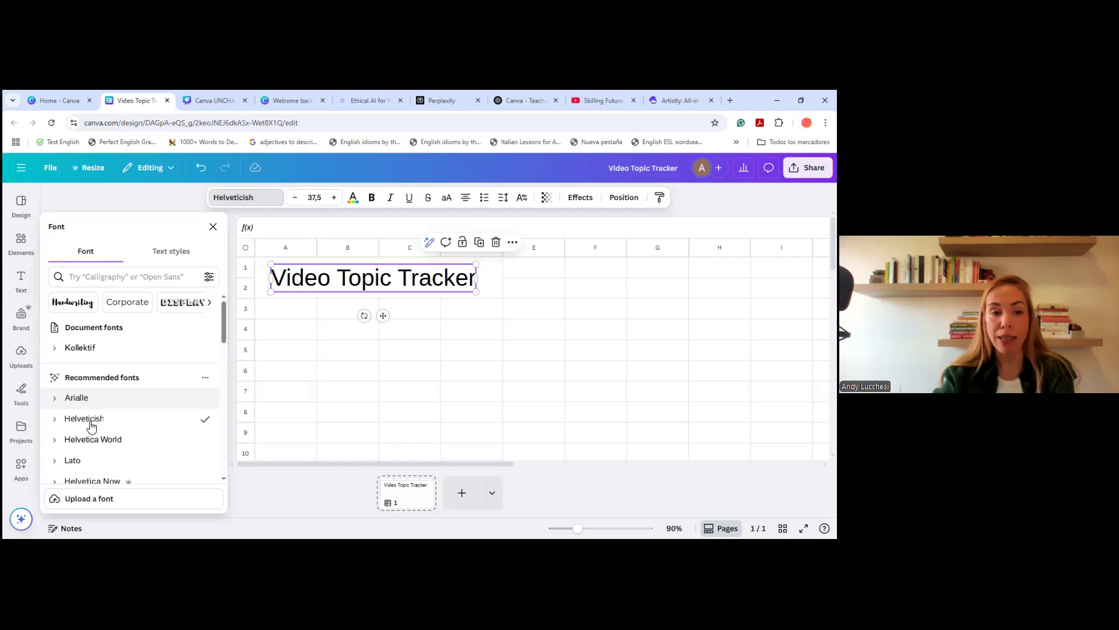
left_click(95, 443)
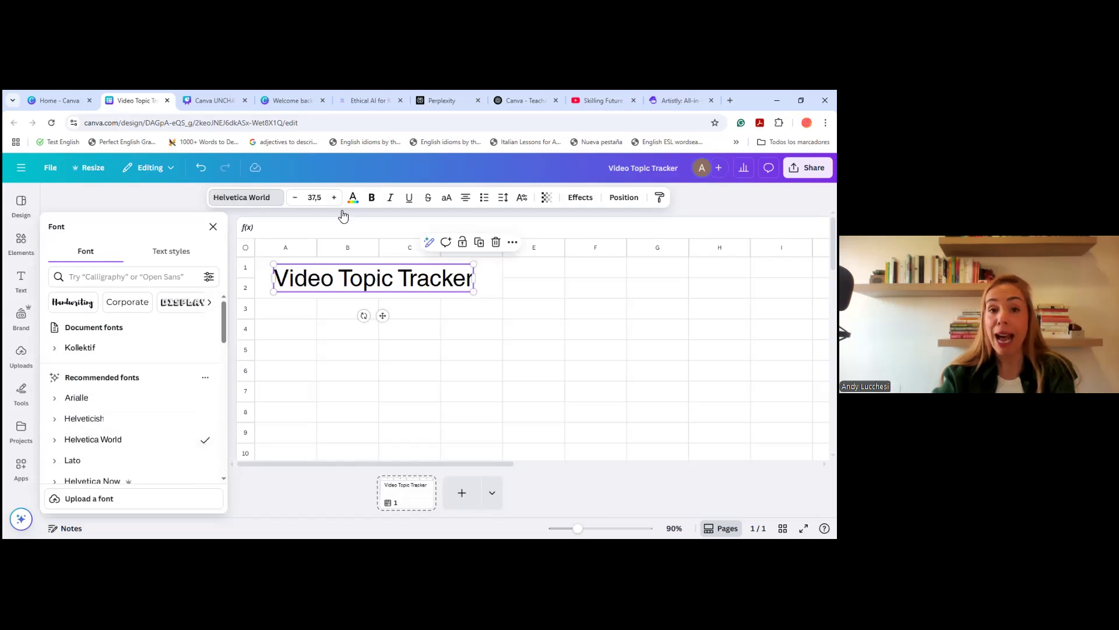
left_click(213, 227)
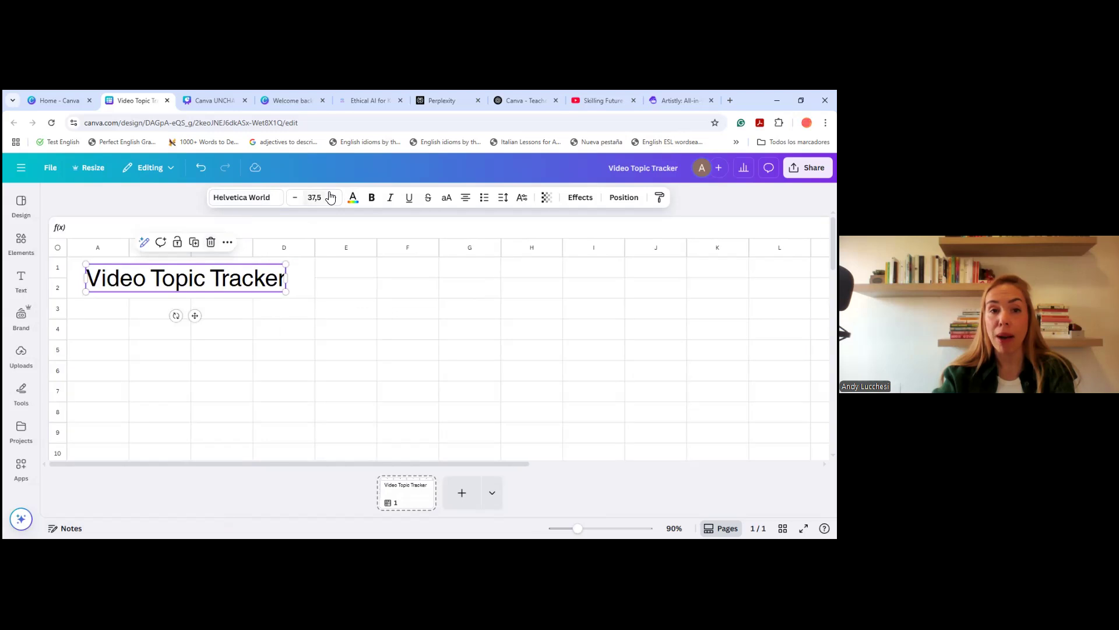
Set the heading's text color to the light orange at the end of the second Brand Kit palette
left_click(352, 198)
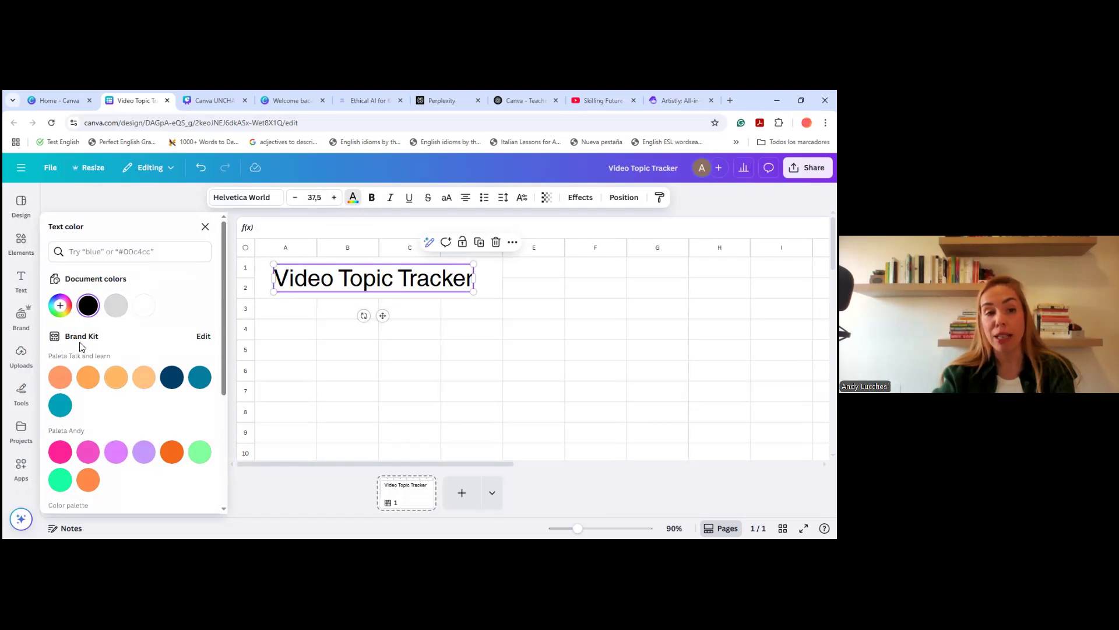
scroll(135, 348, "down", 4)
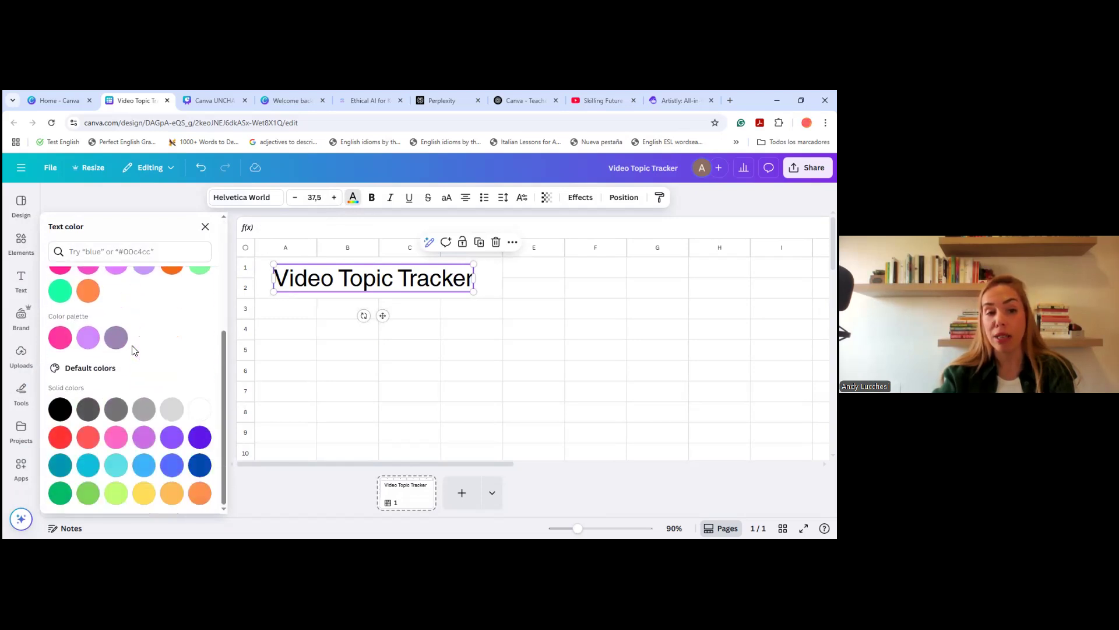
scroll(145, 382, "up", 4)
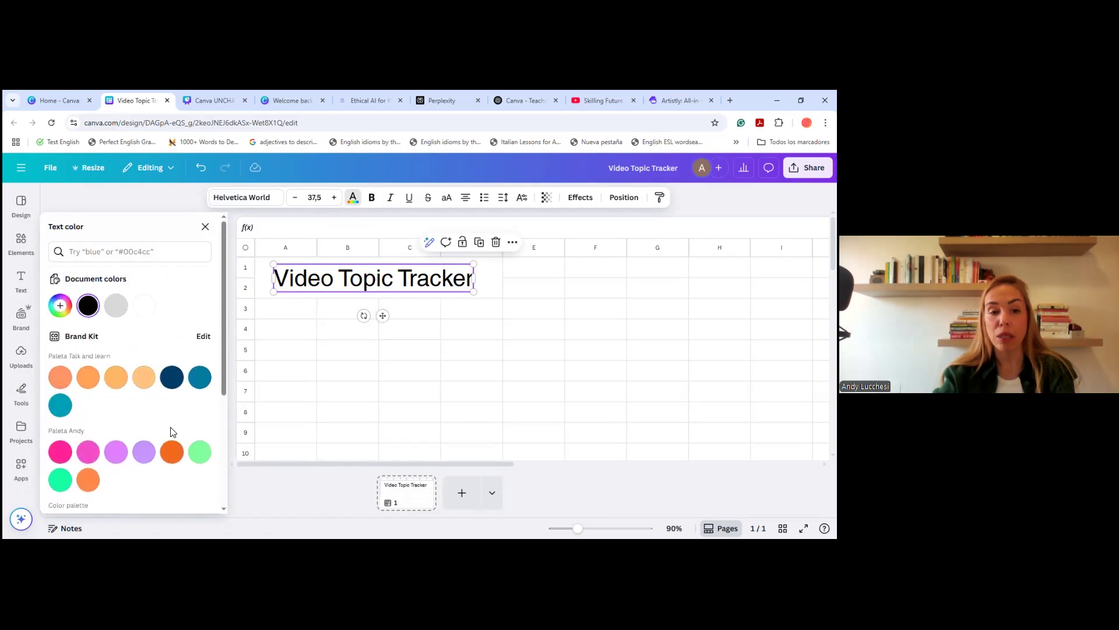
scroll(166, 435, "down", 1)
left_click(119, 404)
left_click(61, 399)
left_click(88, 429)
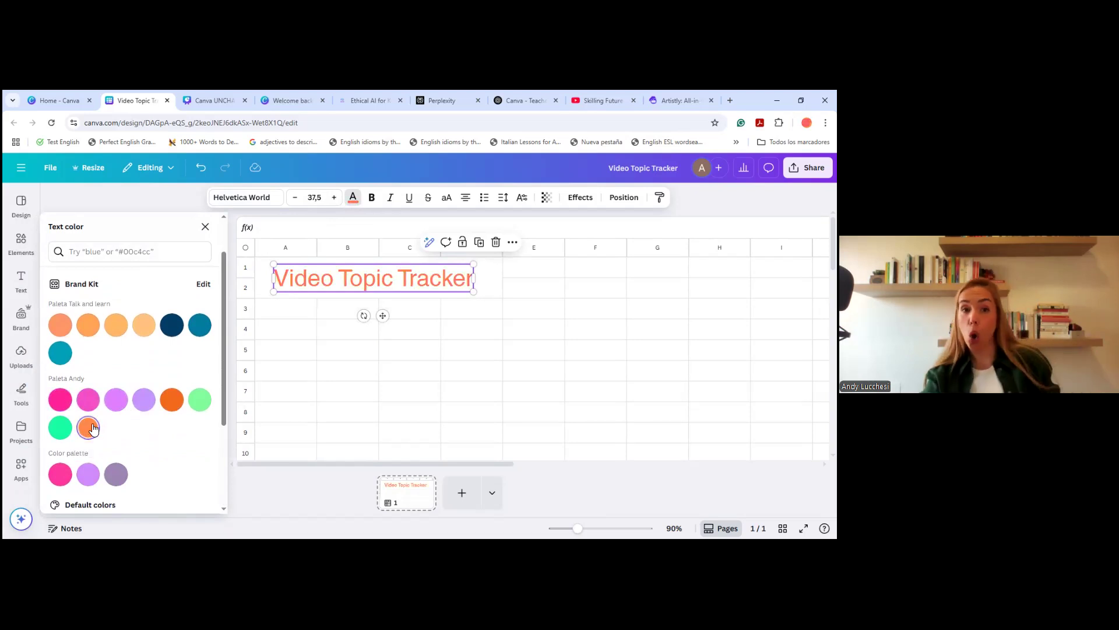
Close the text color options and enter the column headers "Week" in cell A3 and "Topic" in cell B3
left_click(291, 315)
left_click(205, 228)
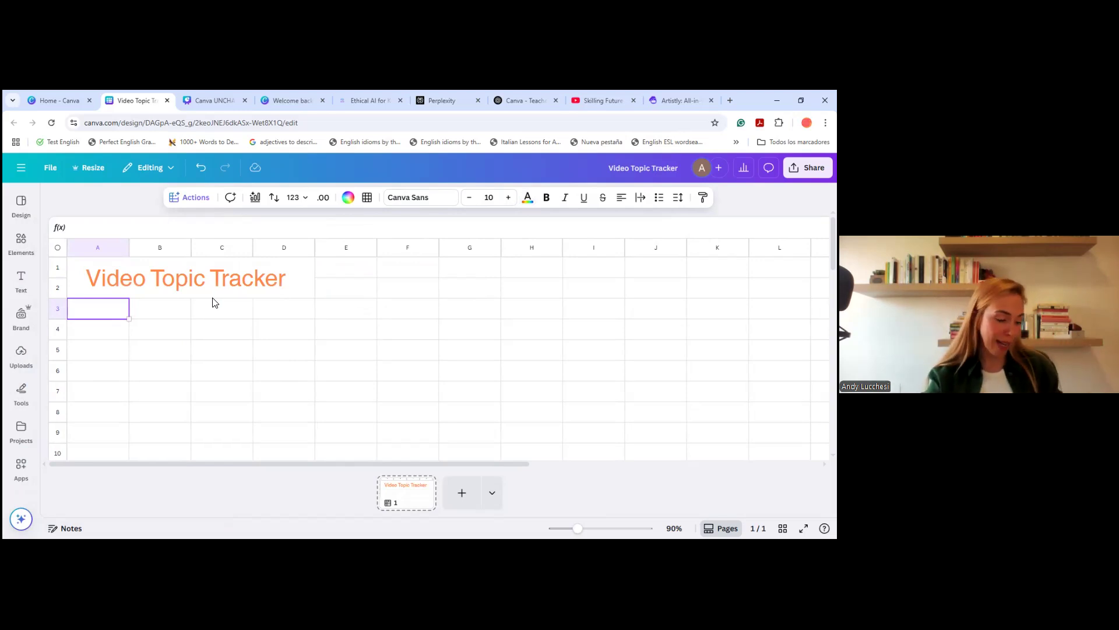
double_click(115, 310)
type("W")
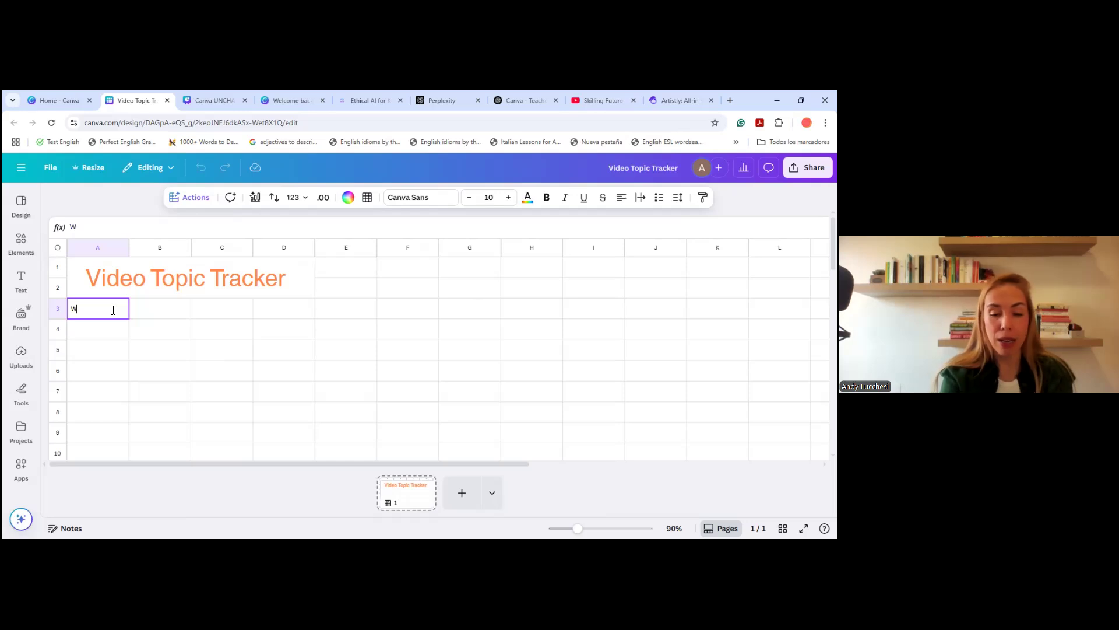
type("eek")
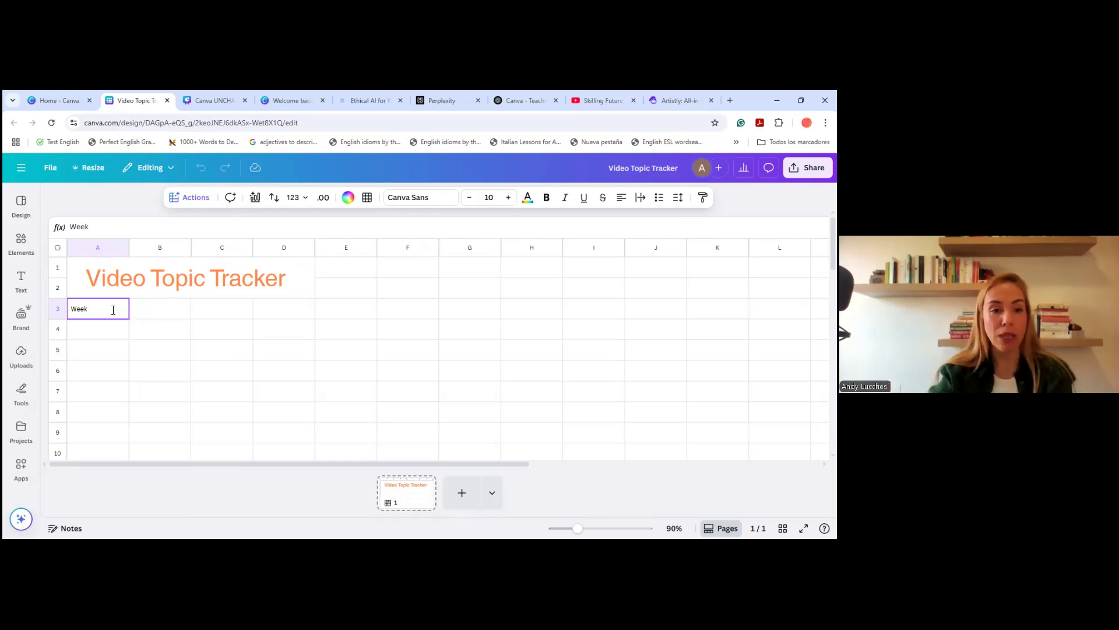
left_click(177, 318)
type("Topic")
Enter the column headers "summary" in cell C3 and "link" in cell D3
left_click(210, 318)
type("summary")
left_click(292, 310)
double_click(227, 315)
left_click_drag(223, 310, 194, 309)
key("BackSpace")
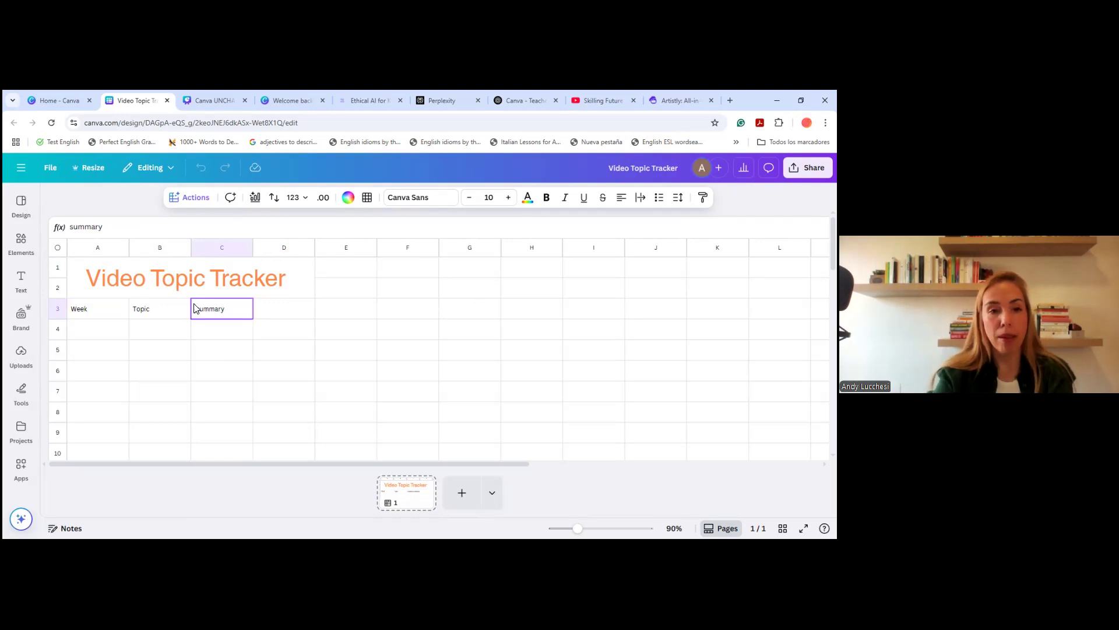
double_click(266, 307)
type("l")
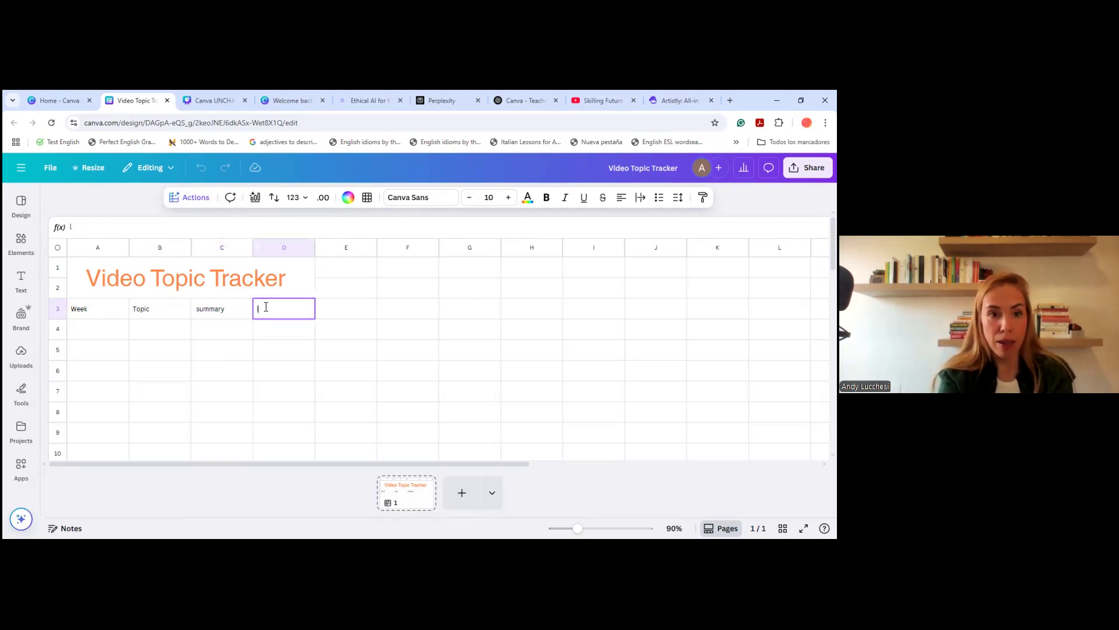
type("ink")
Enter the column header "sts attention span" in cell E3
double_click(350, 311)
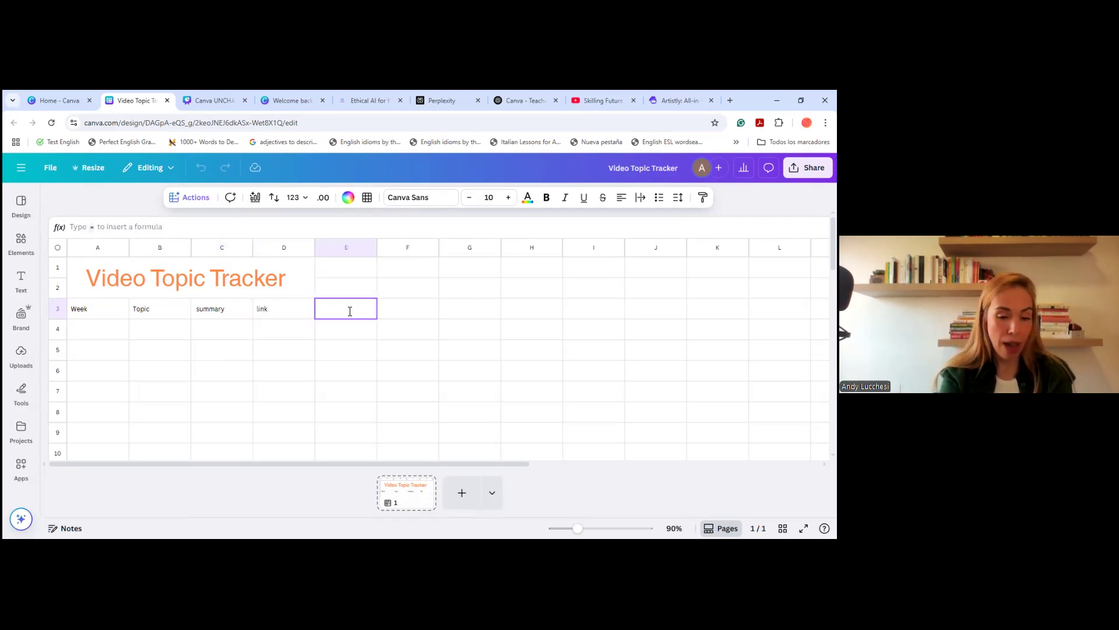
type("sts s")
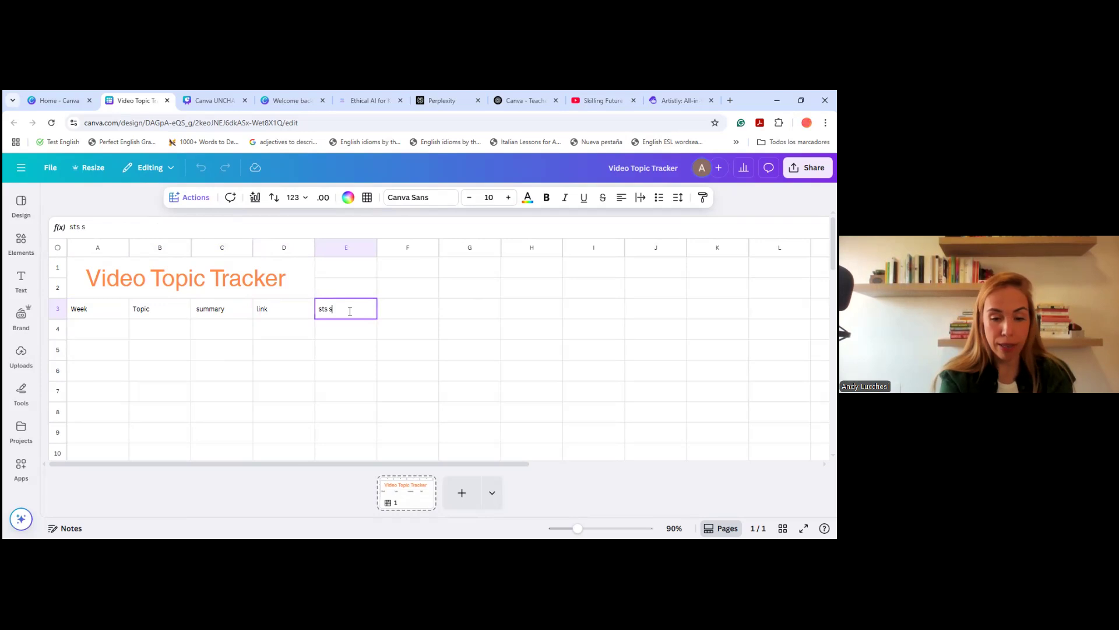
type("ttention span")
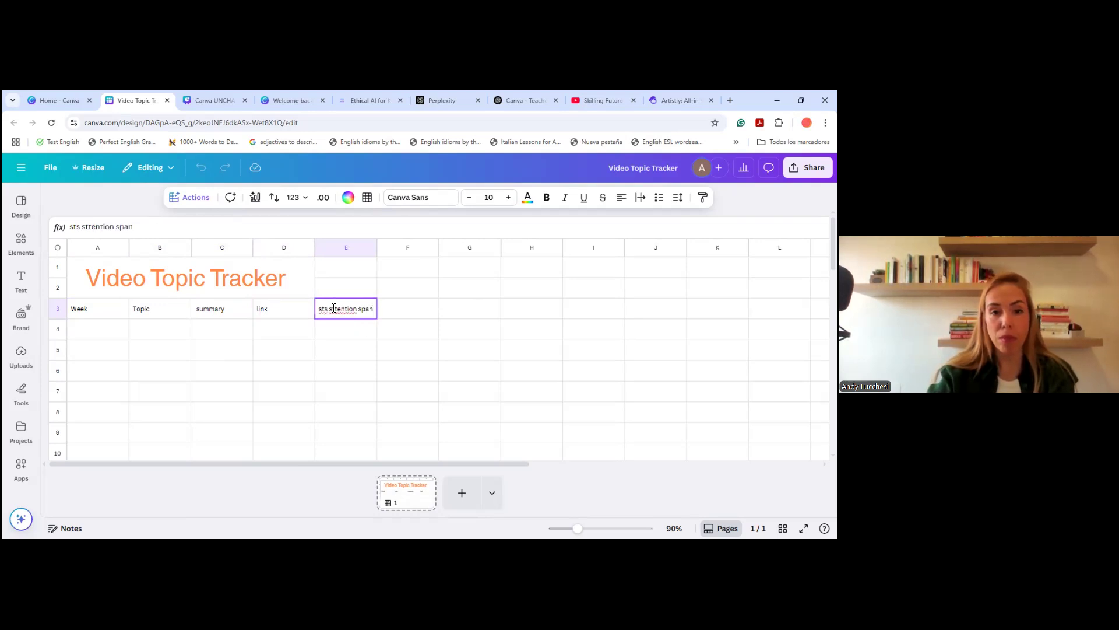
key("BackSpace")
type("a")
left_click(336, 327)
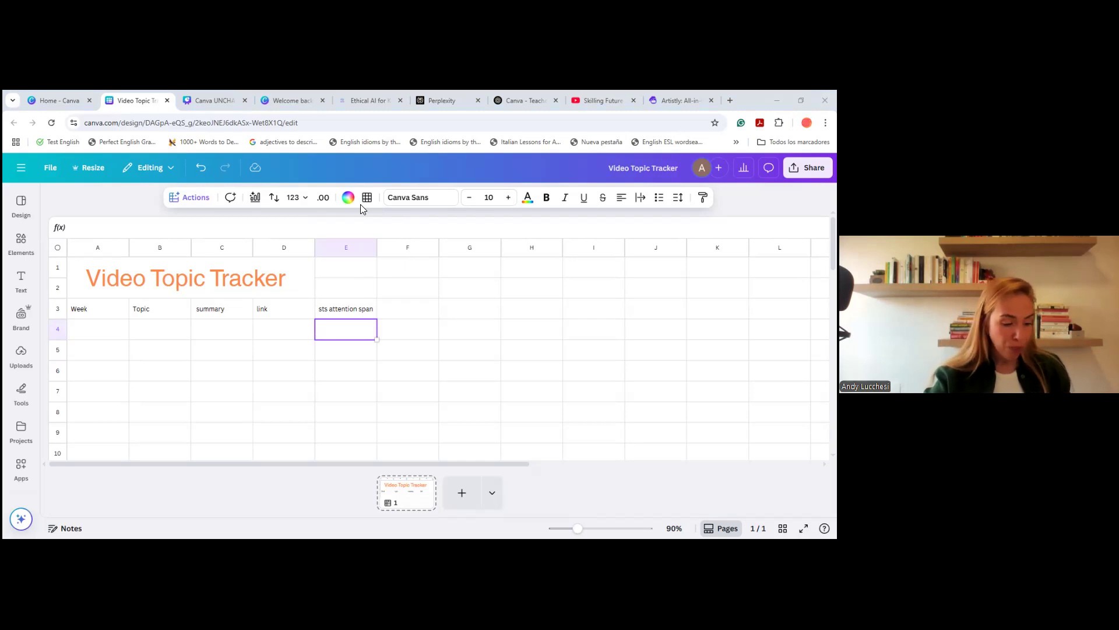
left_click(21, 316)
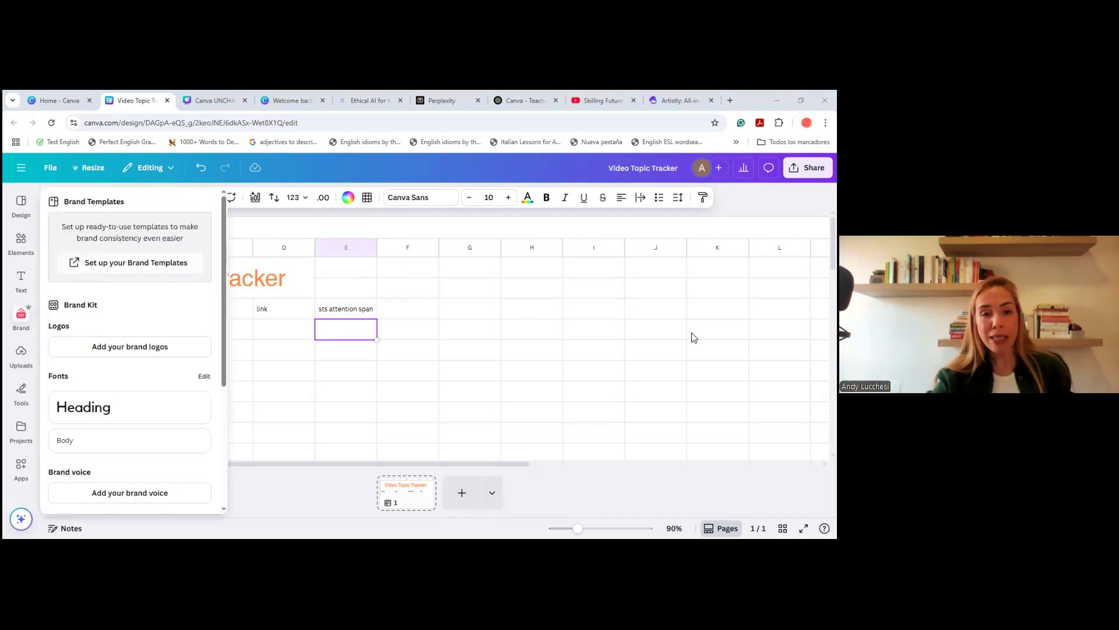
left_click(496, 331)
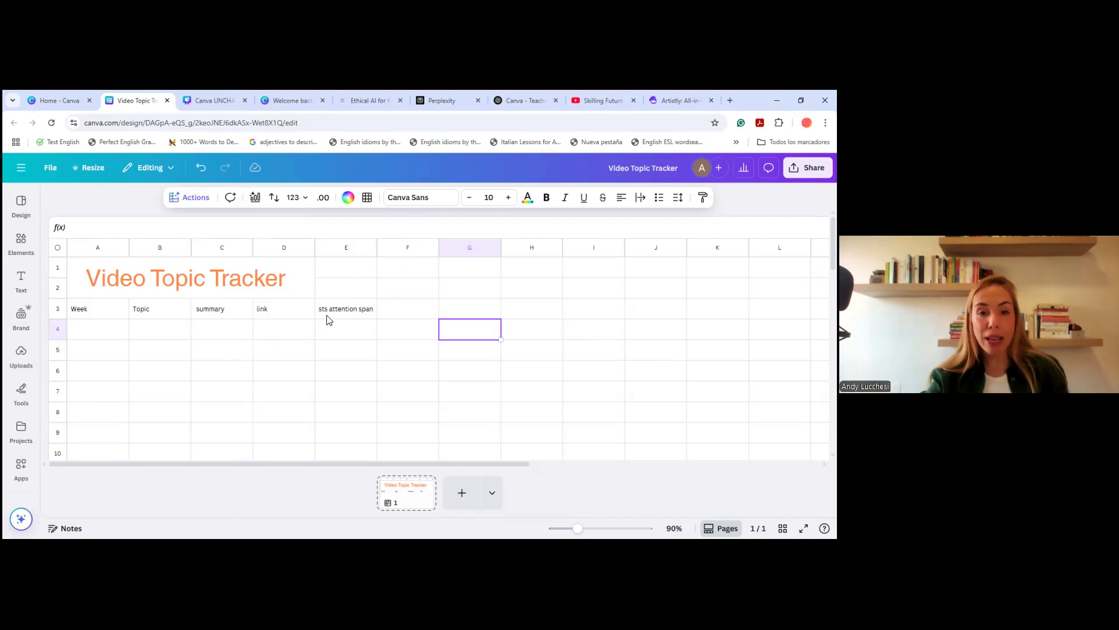
Examine the quick actions available for cell A4, from the sheet actions through the insert options
left_click(89, 331)
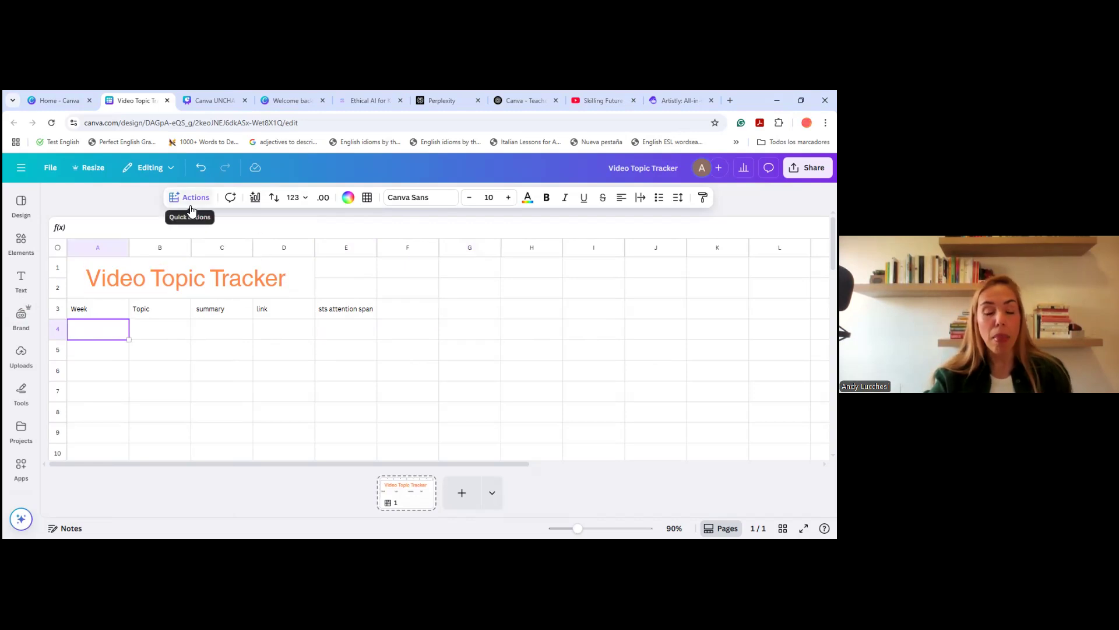
left_click(194, 203)
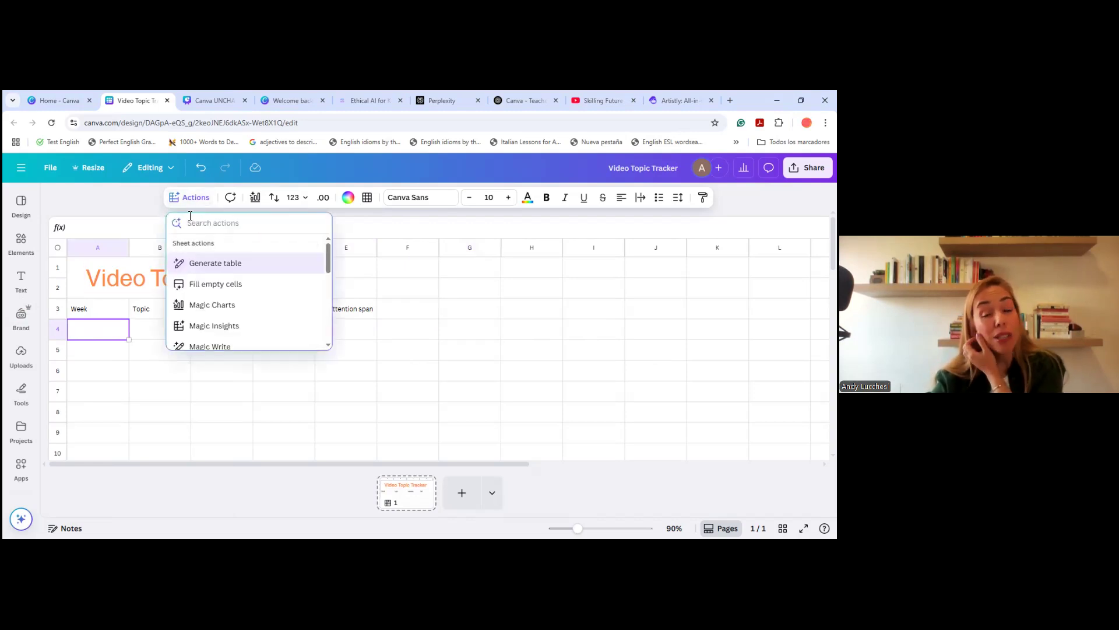
left_click(192, 217)
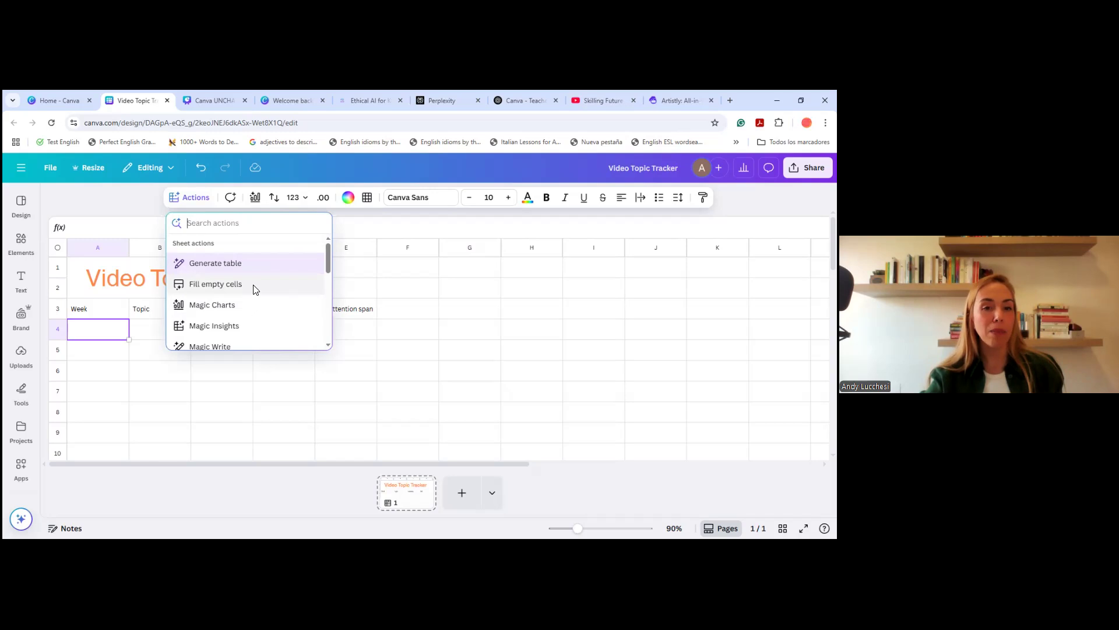
scroll(252, 288, "down", 1)
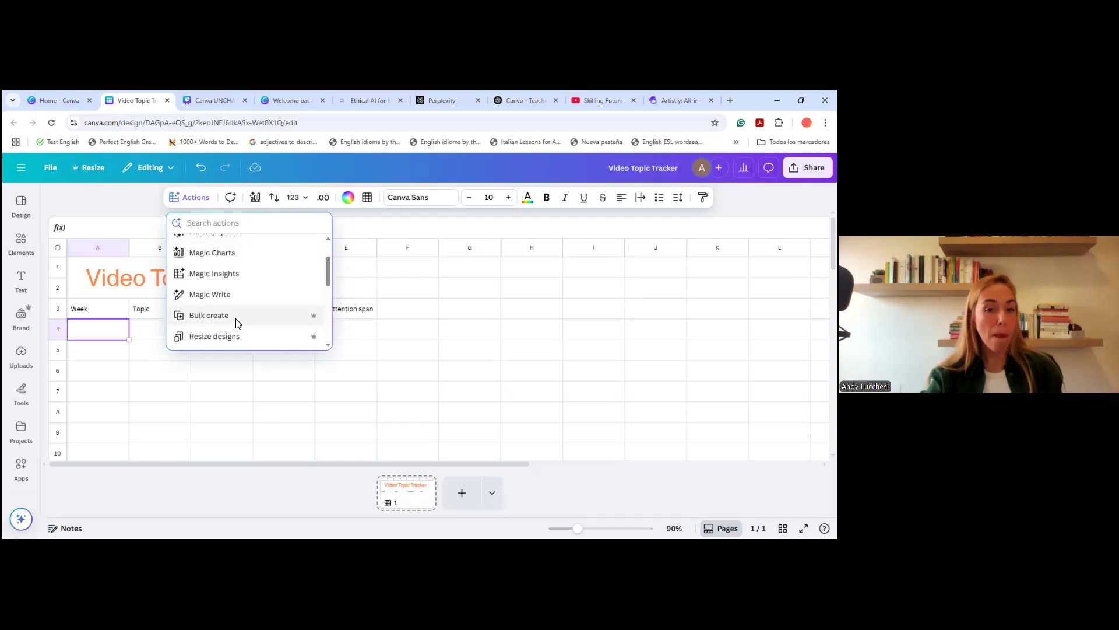
scroll(259, 303, "down", 1)
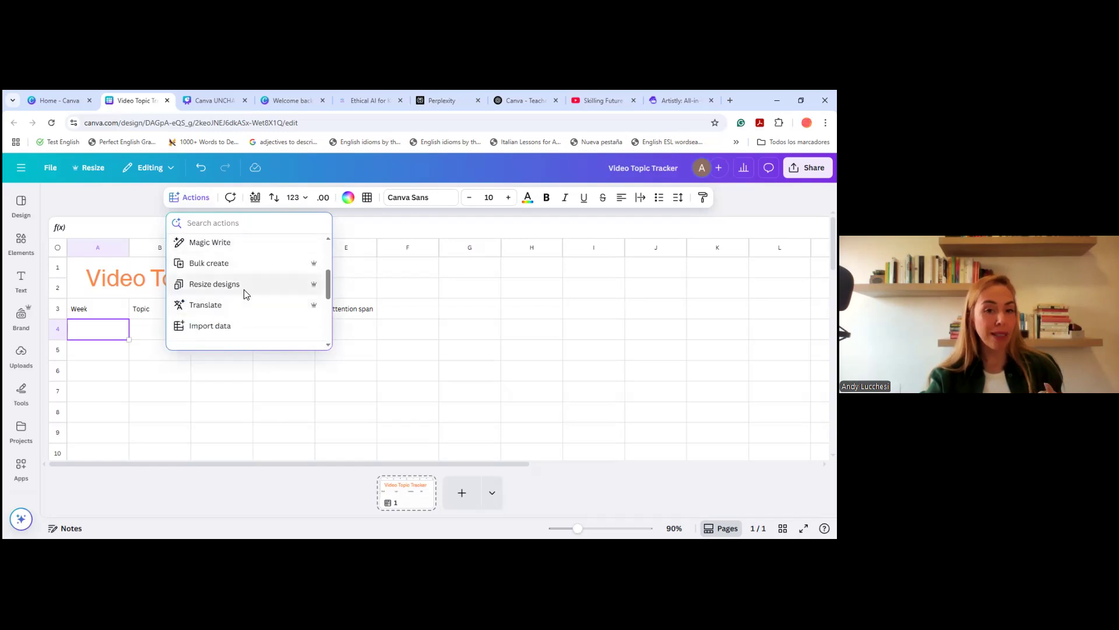
scroll(265, 304, "down", 1)
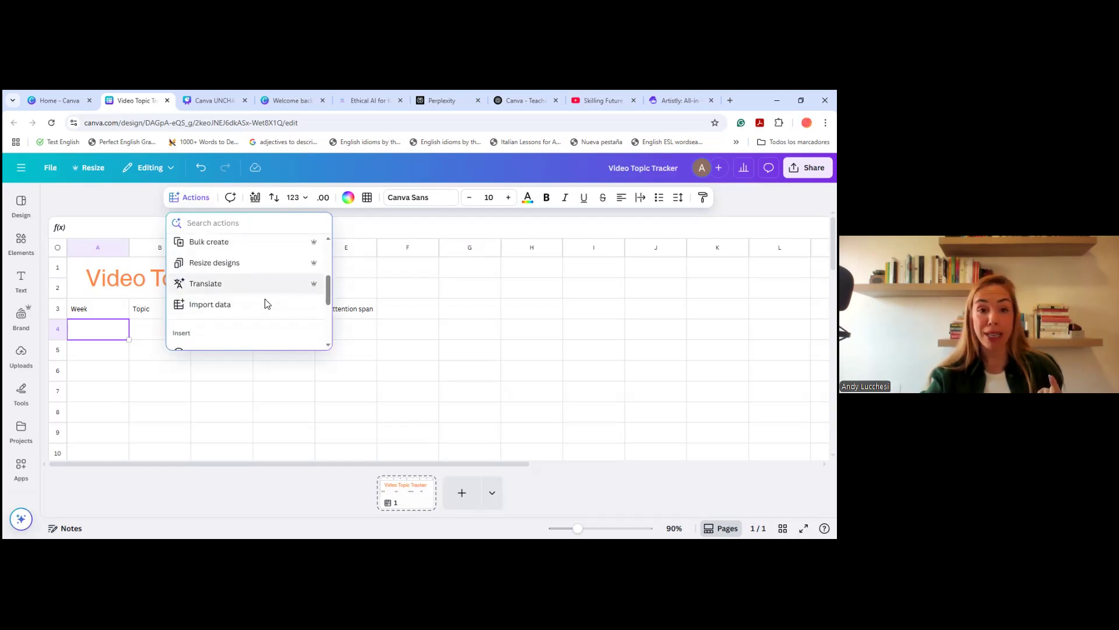
scroll(265, 303, "down", 3)
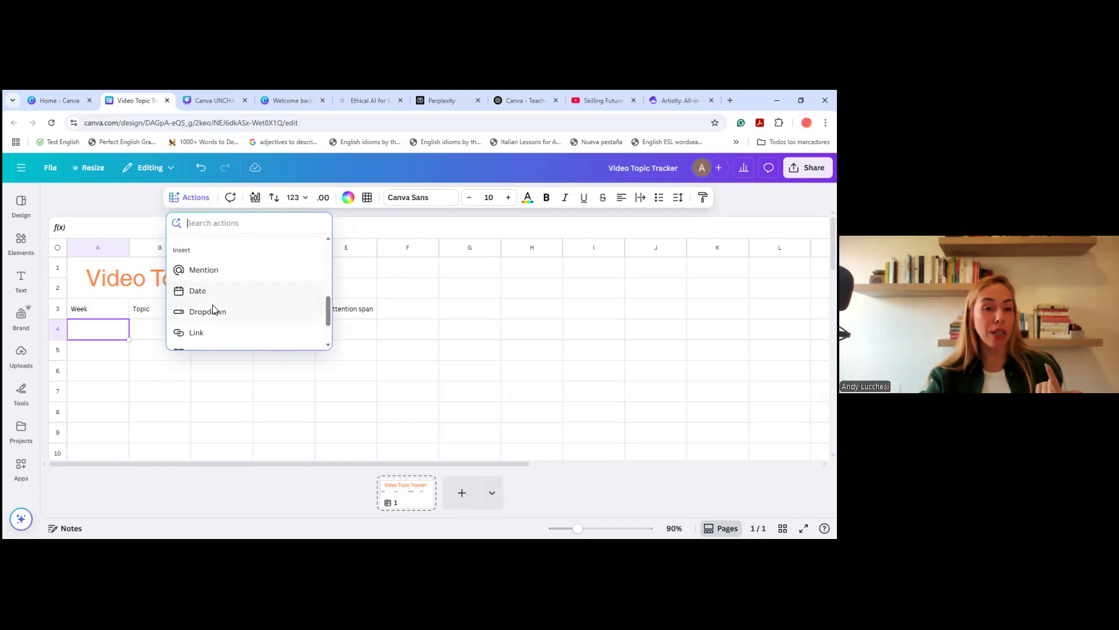
scroll(262, 300, "down", 3)
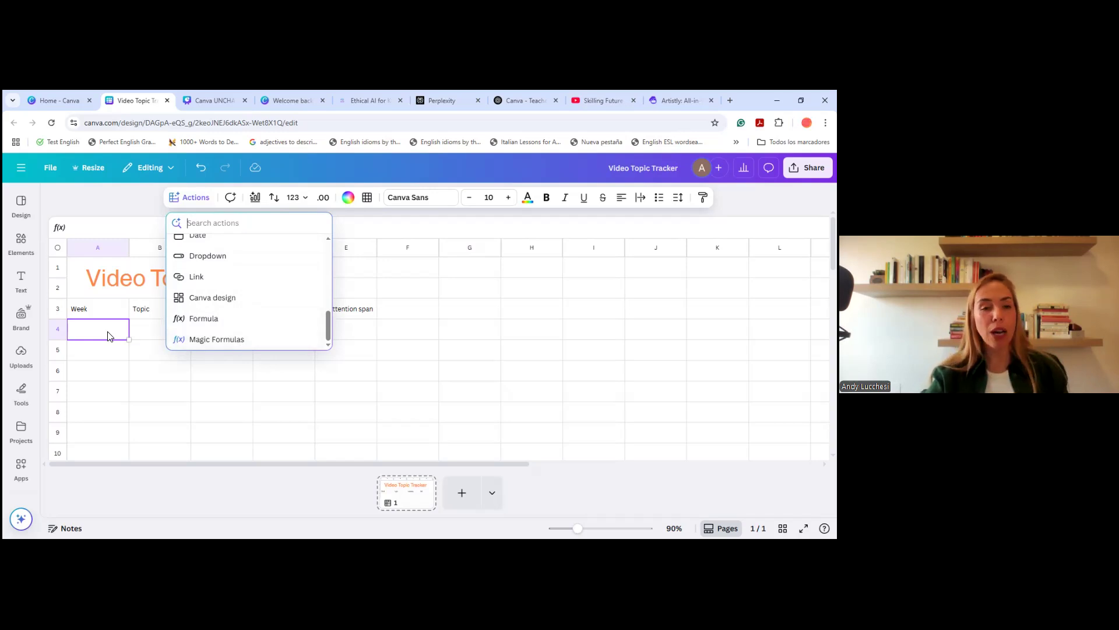
Start a formula in cell A4 and examine the suggested functions and the expanded list of all functions
left_click(119, 233)
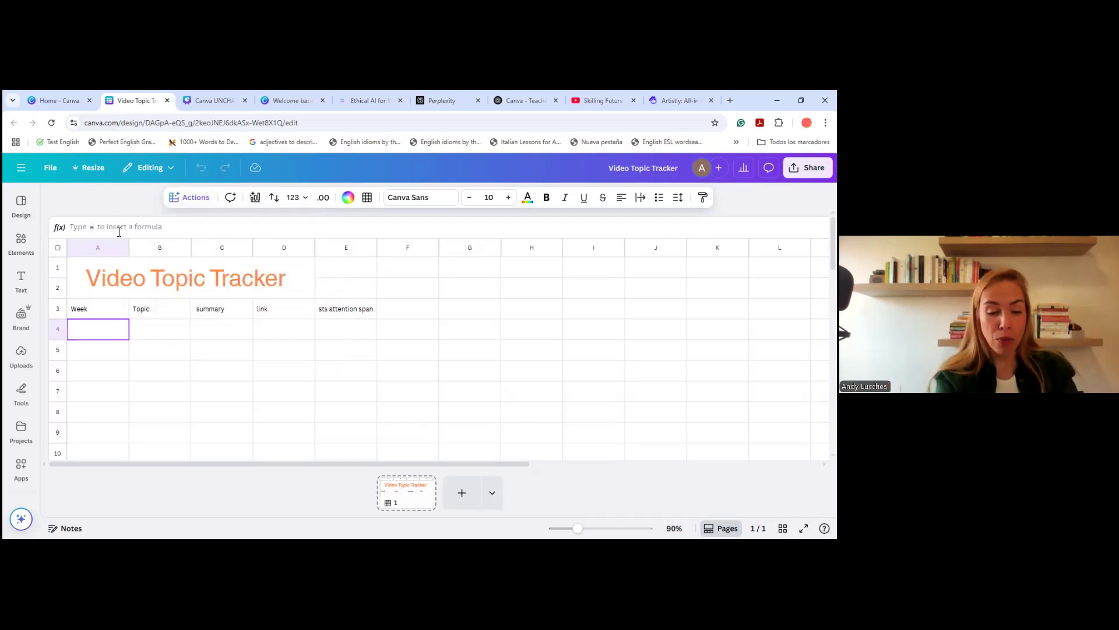
type("=")
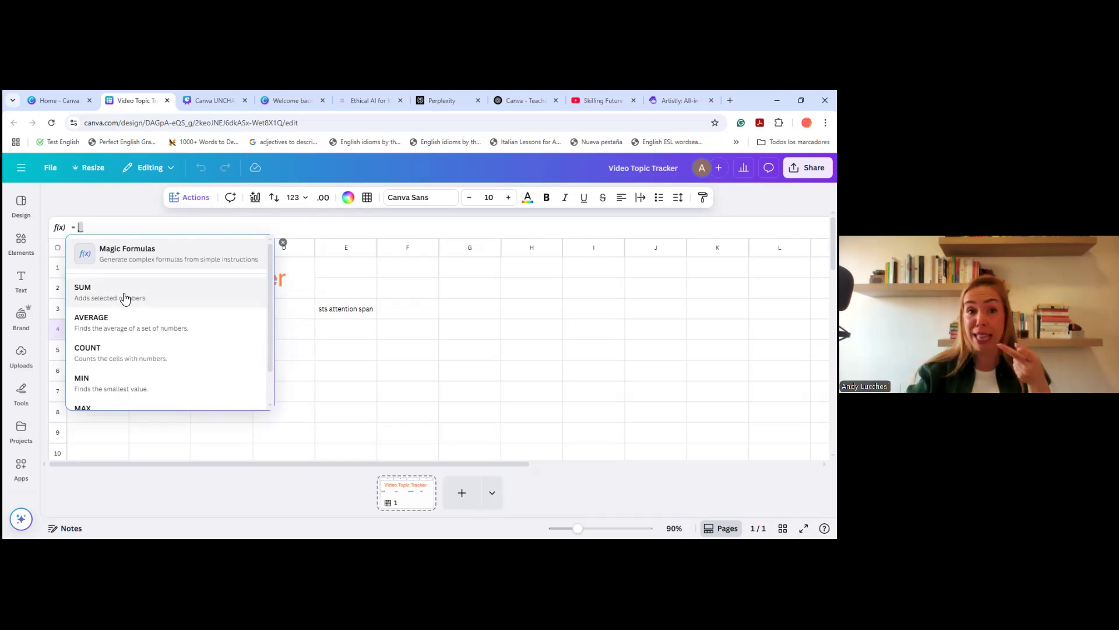
scroll(126, 298, "down", 2)
scroll(128, 282, "down", 2)
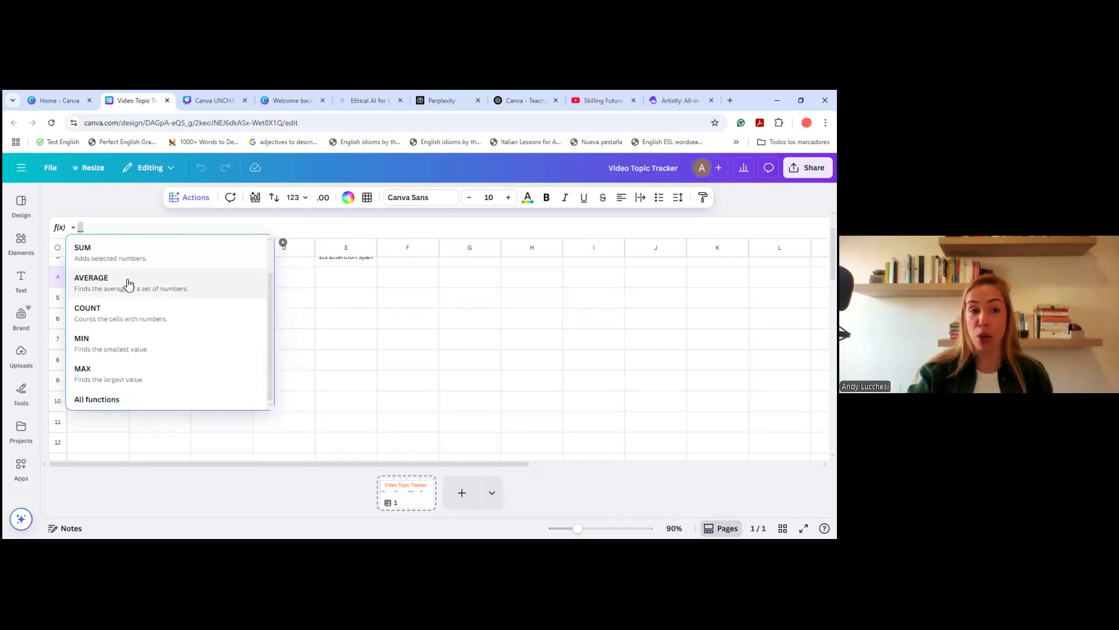
scroll(146, 326, "down", 1)
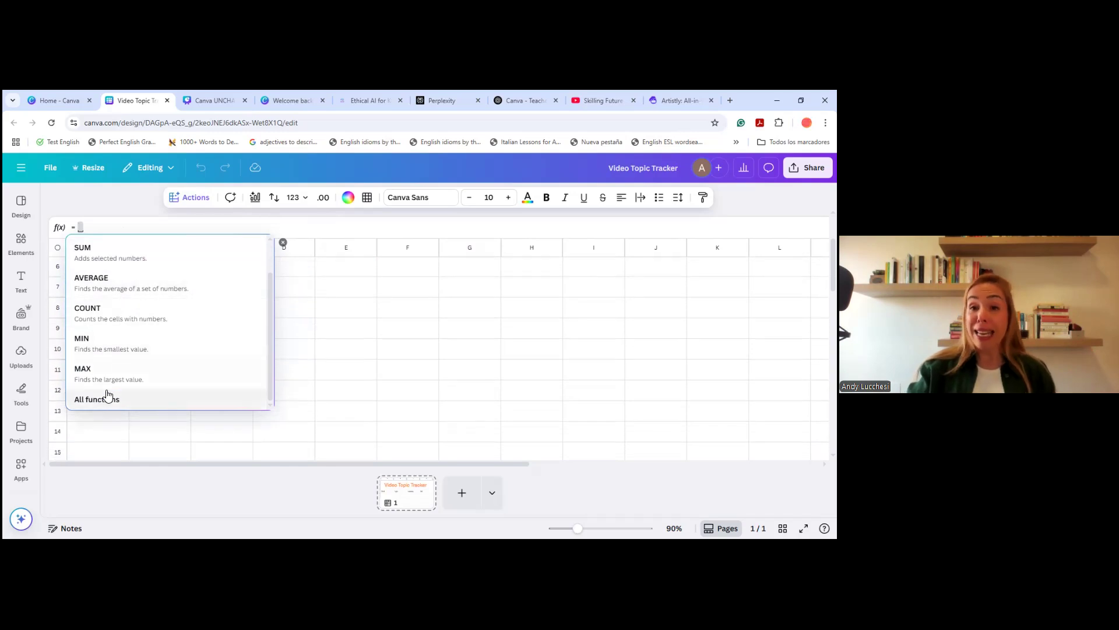
scroll(112, 315, "up", 2)
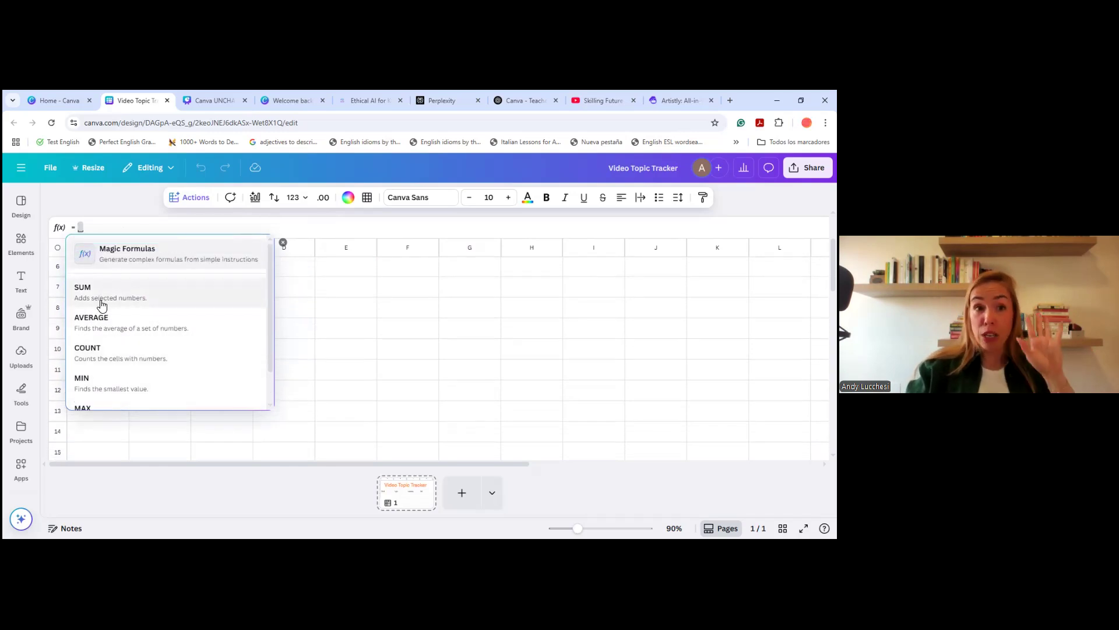
scroll(175, 326, "down", 2)
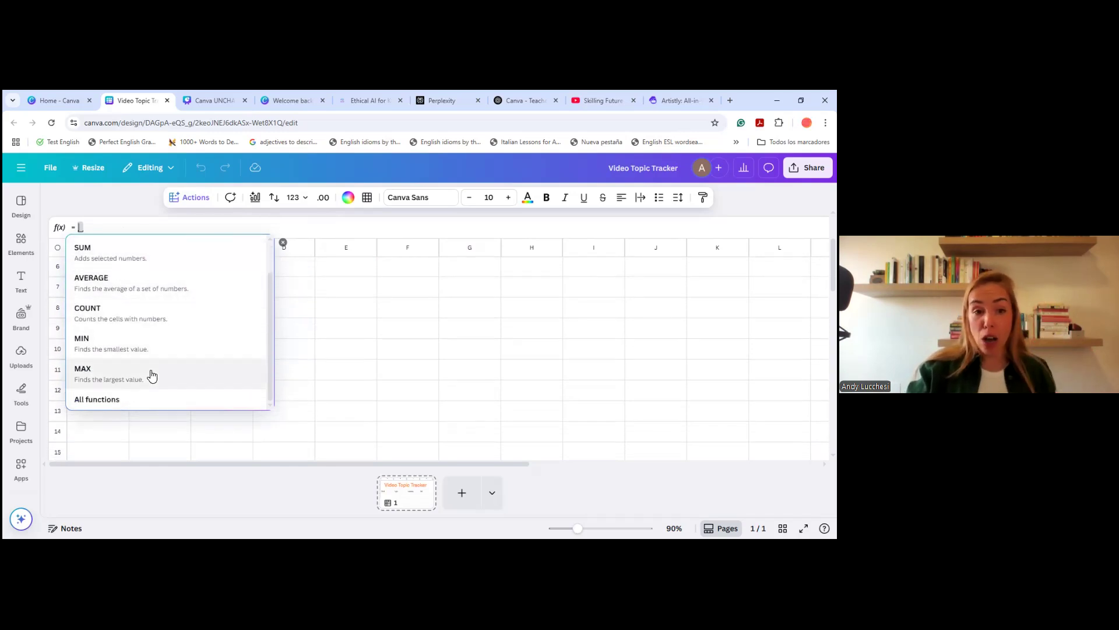
left_click(115, 400)
scroll(218, 359, "down", 1)
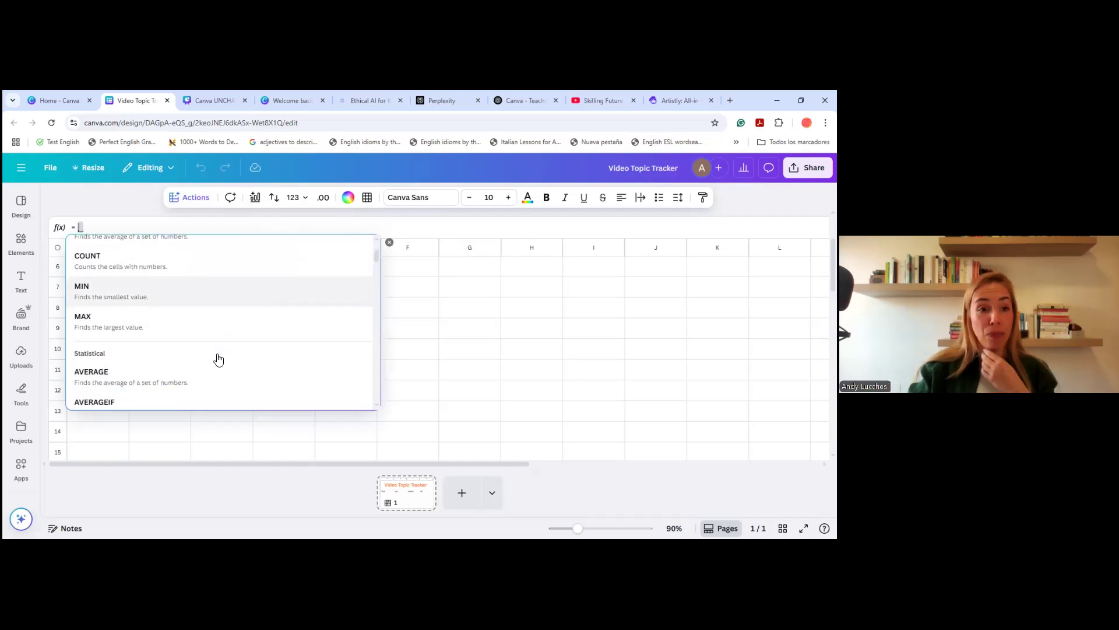
scroll(237, 280, "up", 2)
scroll(237, 274, "up", 2)
View the Magic Formulas prompt for cell A4 and dismiss it without entering a description
left_click(192, 197)
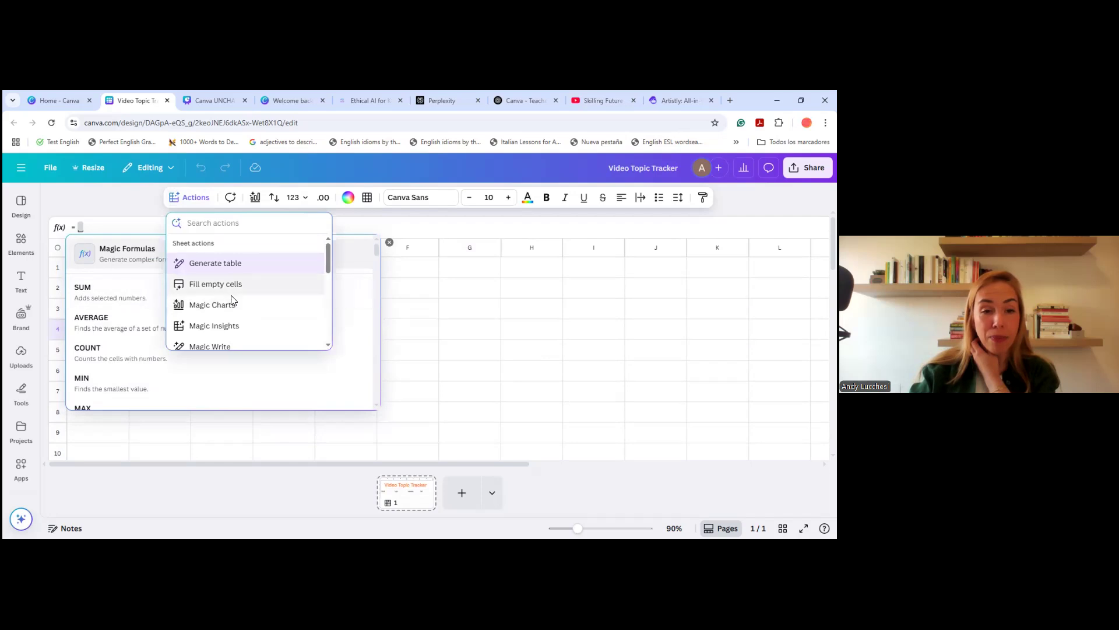
scroll(221, 327, "down", 5)
left_click(211, 341)
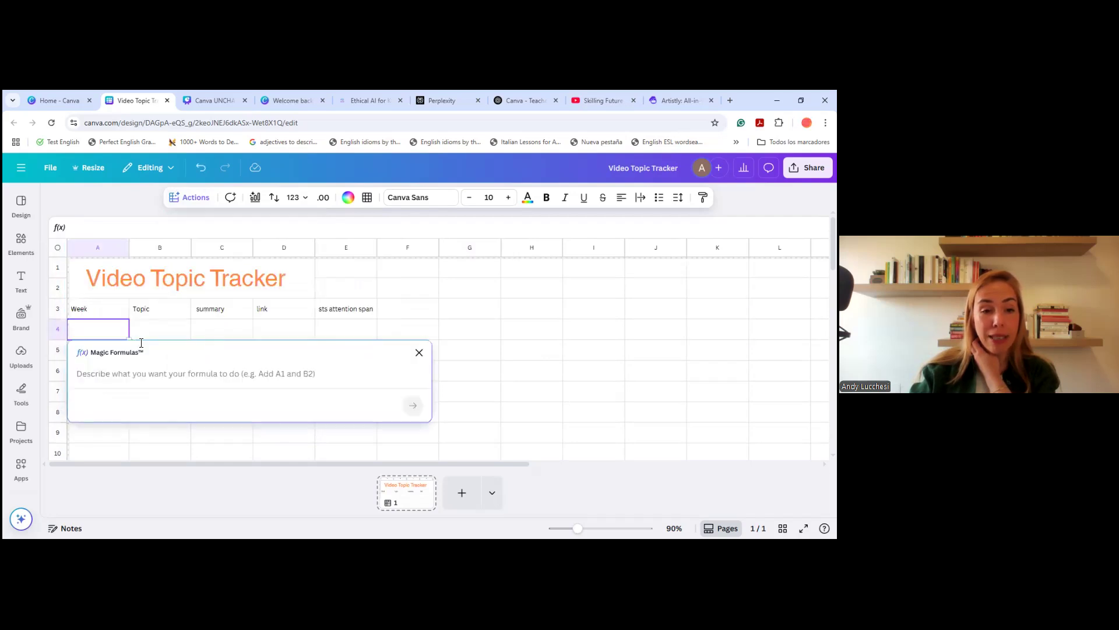
left_click(417, 353)
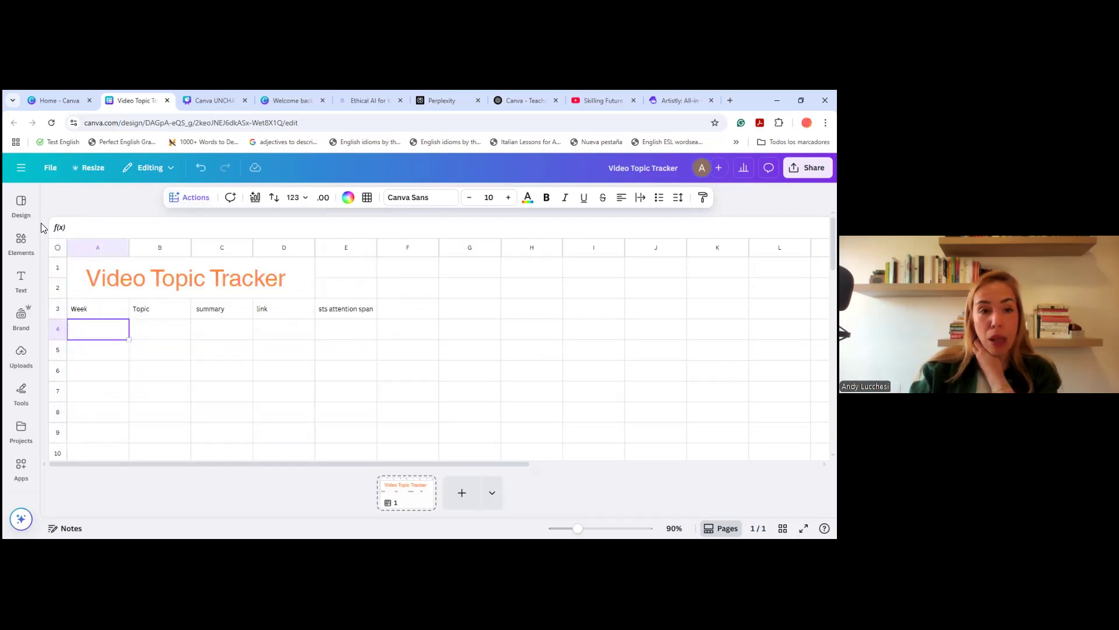
Start a formula in cell A4 and examine the suggested functions through the Statistical and Math categories
left_click(71, 226)
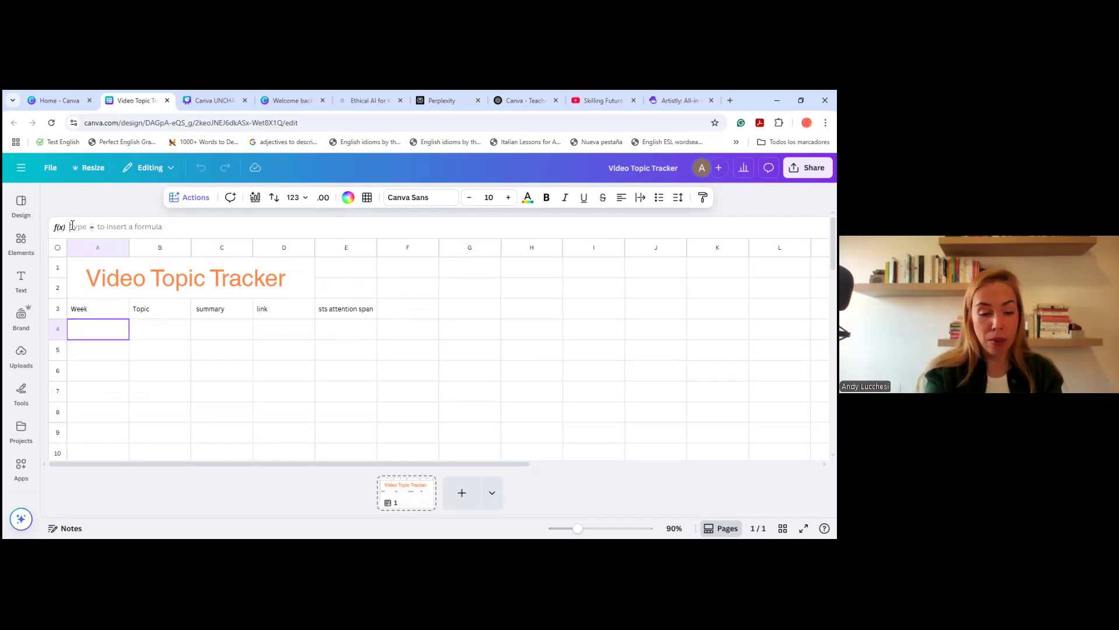
type("=")
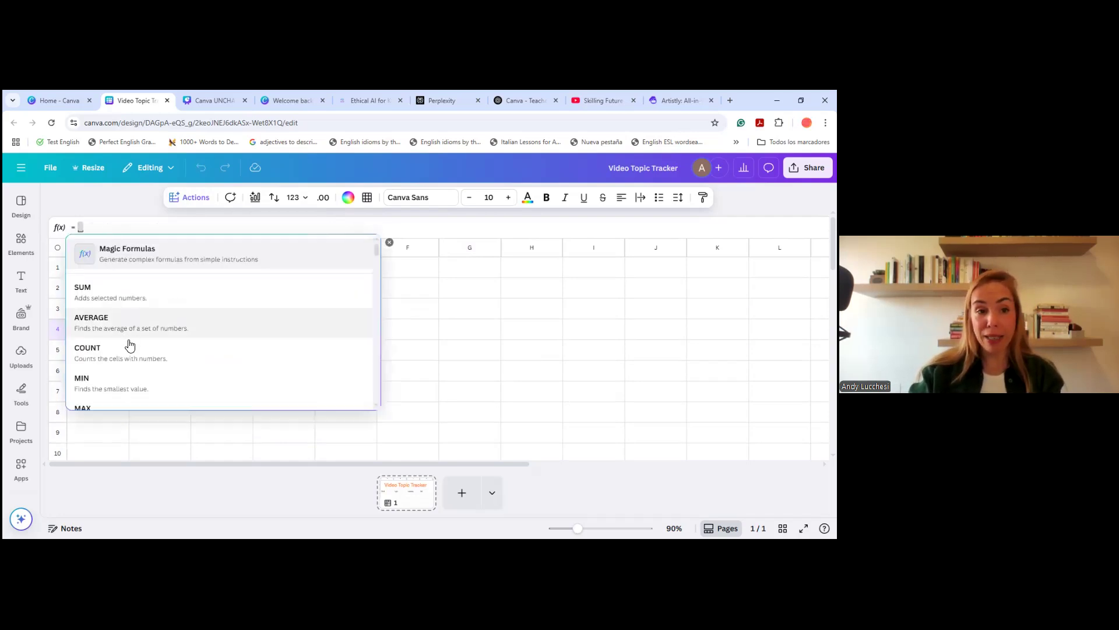
scroll(128, 344, "down", 3)
scroll(127, 350, "up", 4)
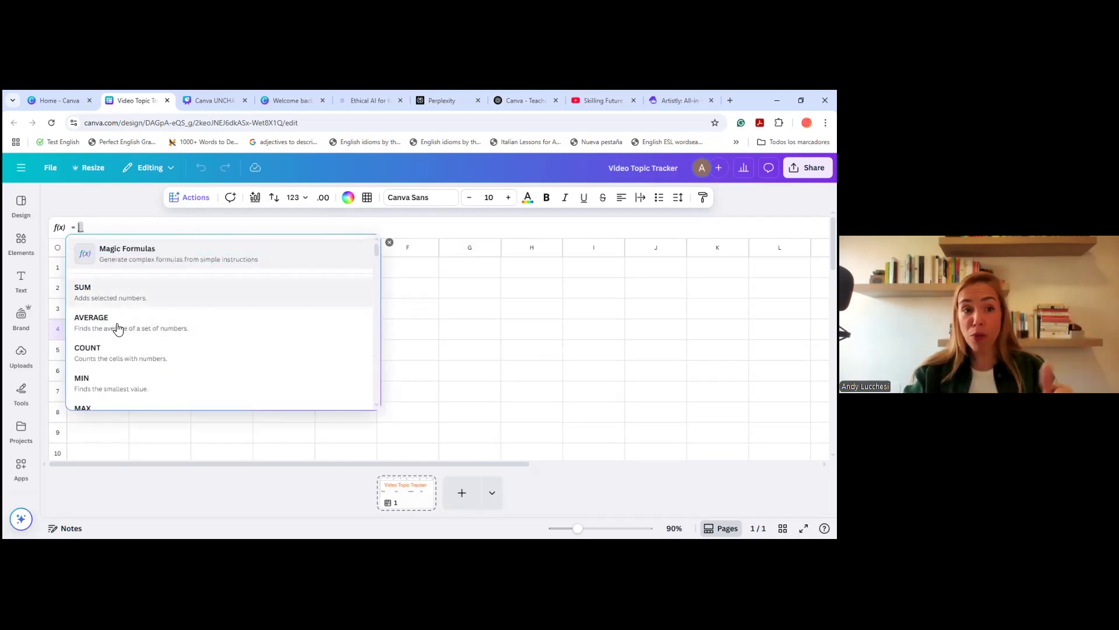
scroll(111, 338, "down", 2)
scroll(111, 344, "down", 2)
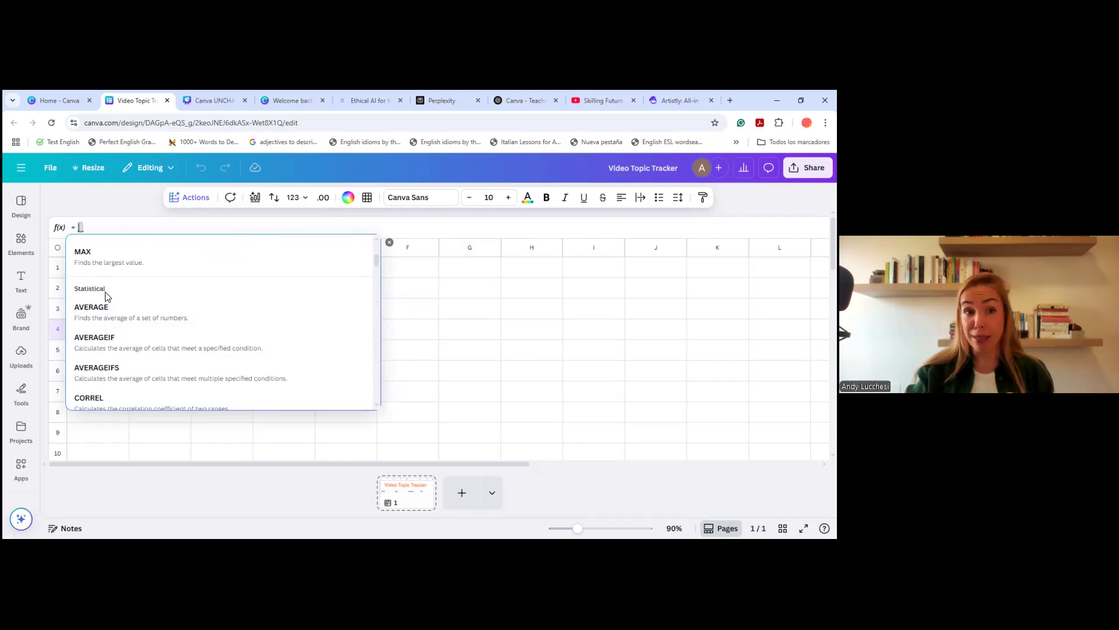
scroll(125, 302, "down", 3)
scroll(124, 302, "down", 5)
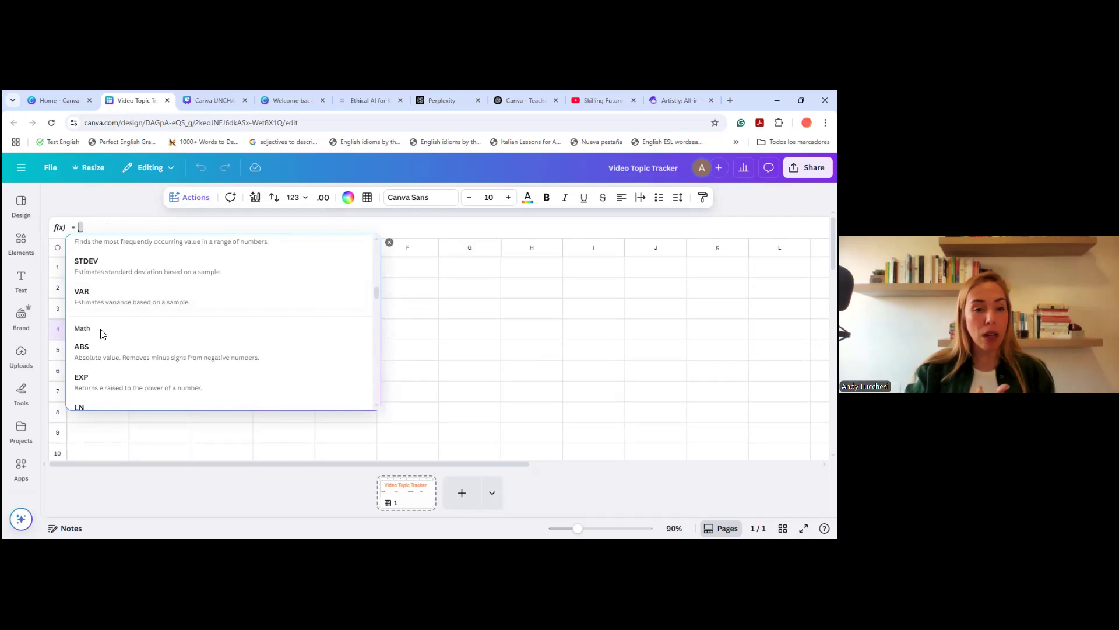
scroll(127, 329, "down", 2)
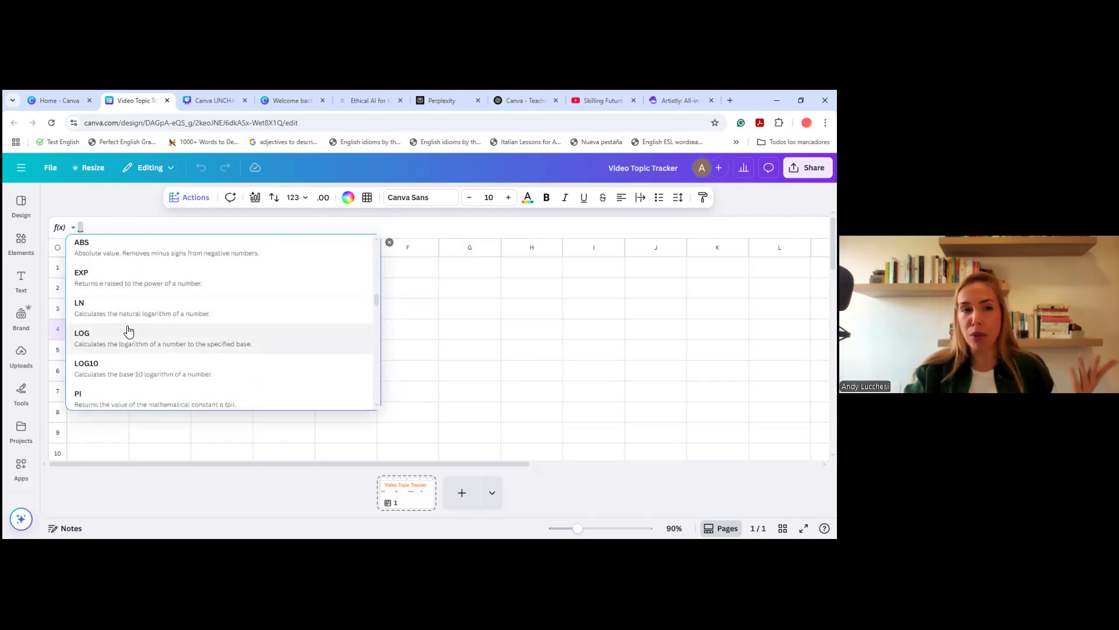
scroll(155, 324, "down", 4)
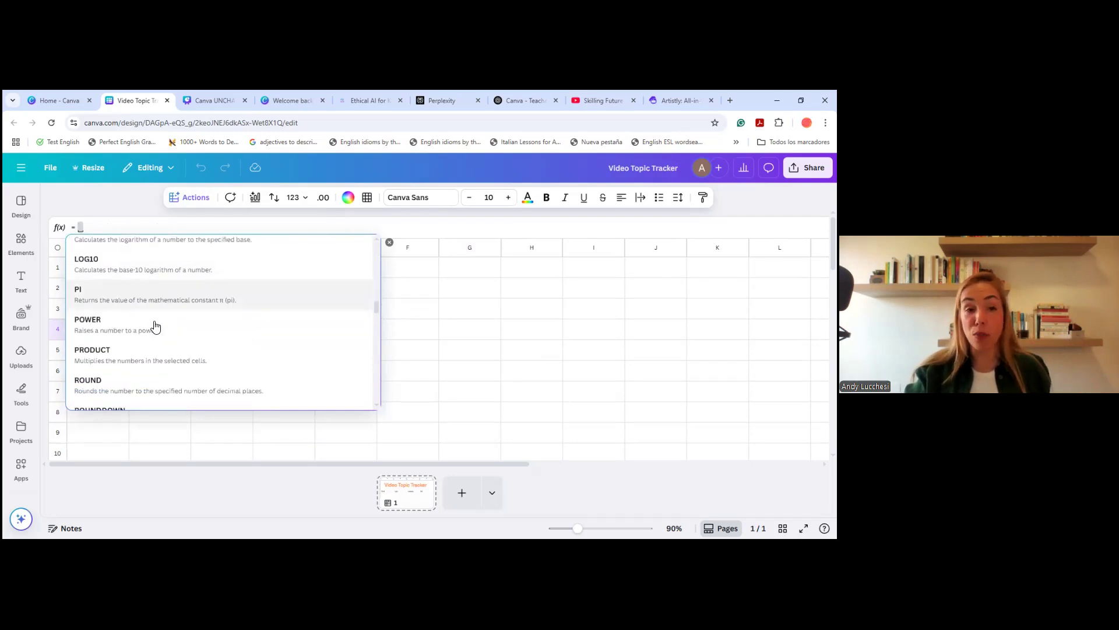
Examine the remaining function categories from Logical & Conditional through Information, and clear the unfinished formula from cell A4
scroll(156, 325, "down", 5)
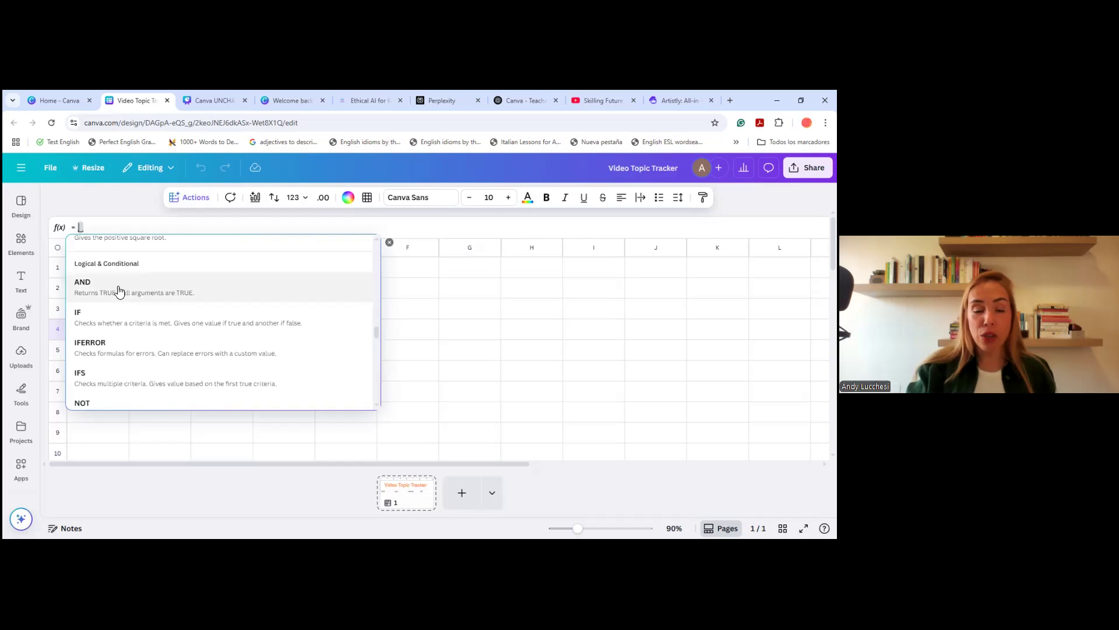
scroll(116, 317, "down", 3)
scroll(116, 317, "down", 2)
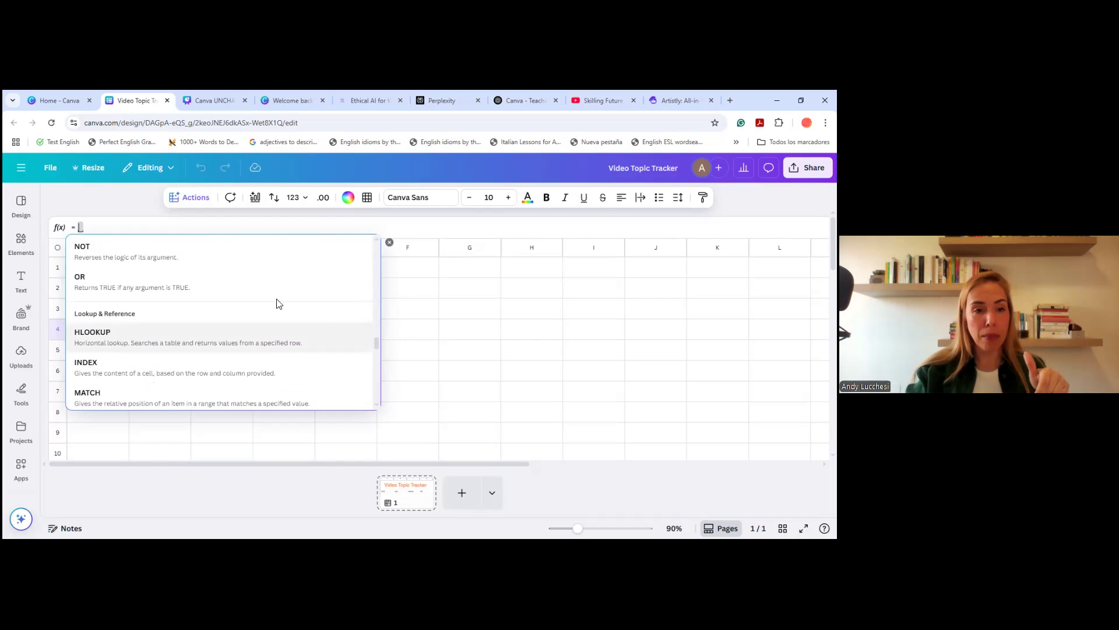
scroll(248, 328, "down", 4)
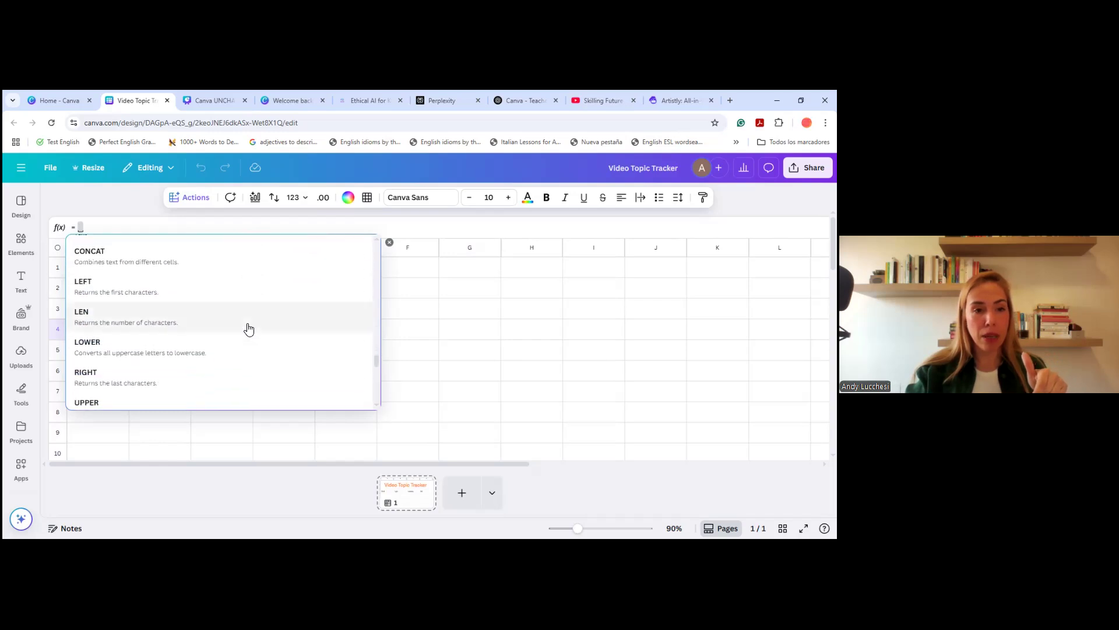
scroll(131, 301, "up", 2)
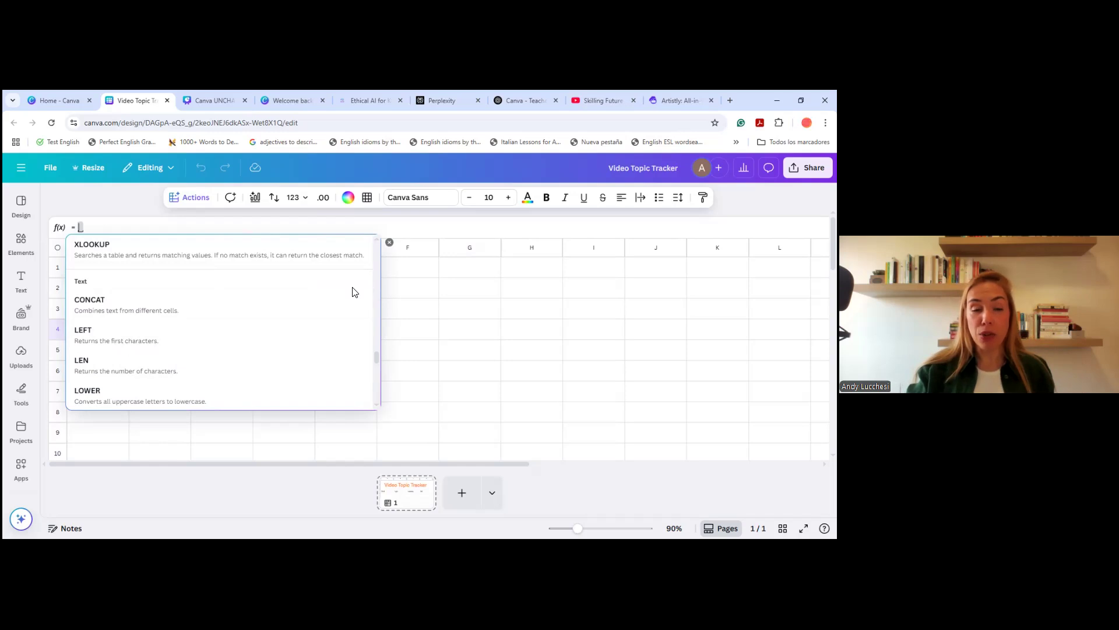
scroll(292, 323, "down", 8)
scroll(291, 325, "up", 3)
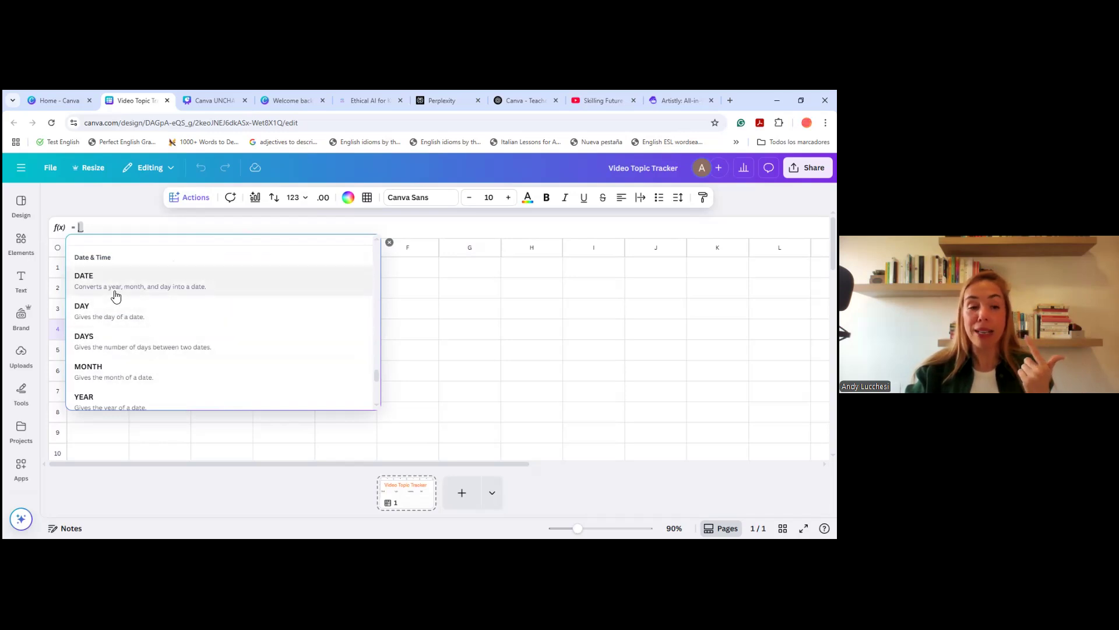
scroll(200, 348, "down", 6)
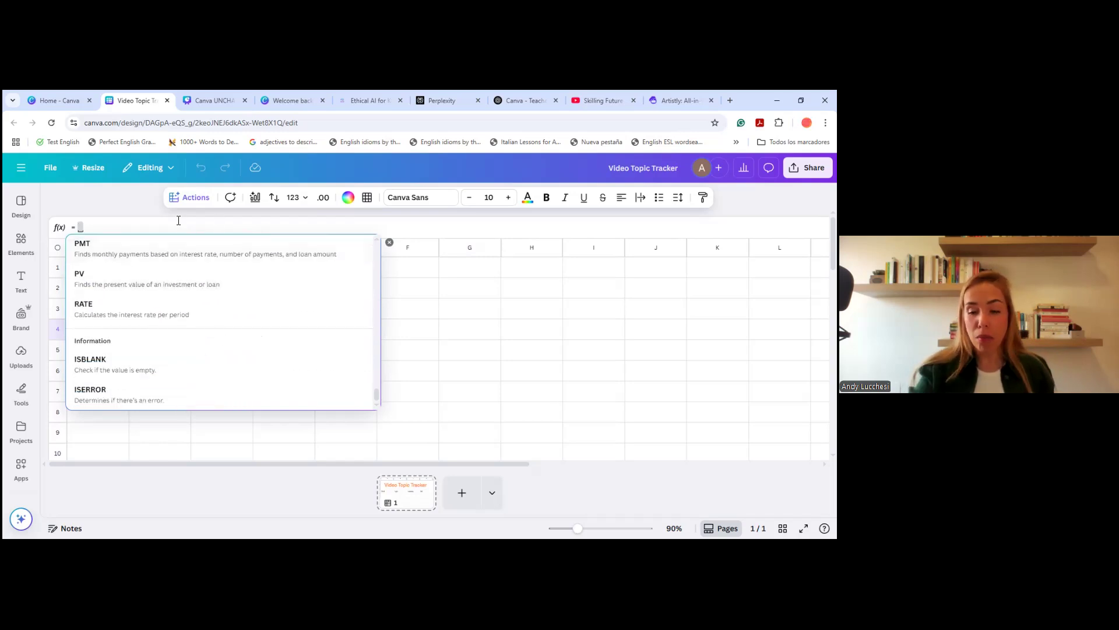
key("BackSpace")
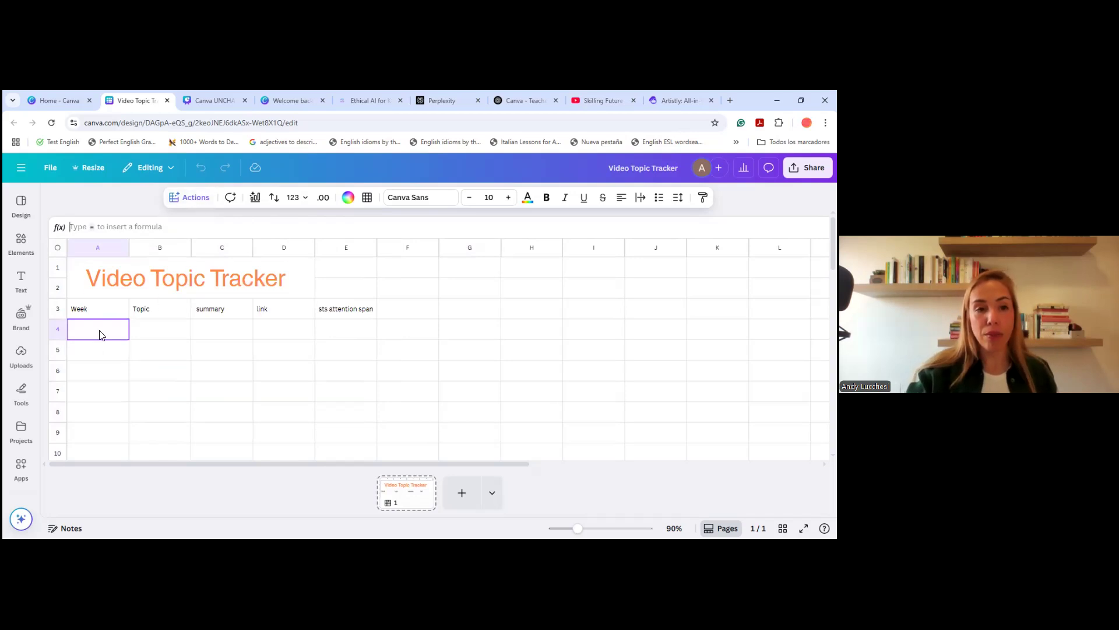
Review the insert actions for cell A4, view the Magic Formulas prompt and close it without a description
left_click(196, 197)
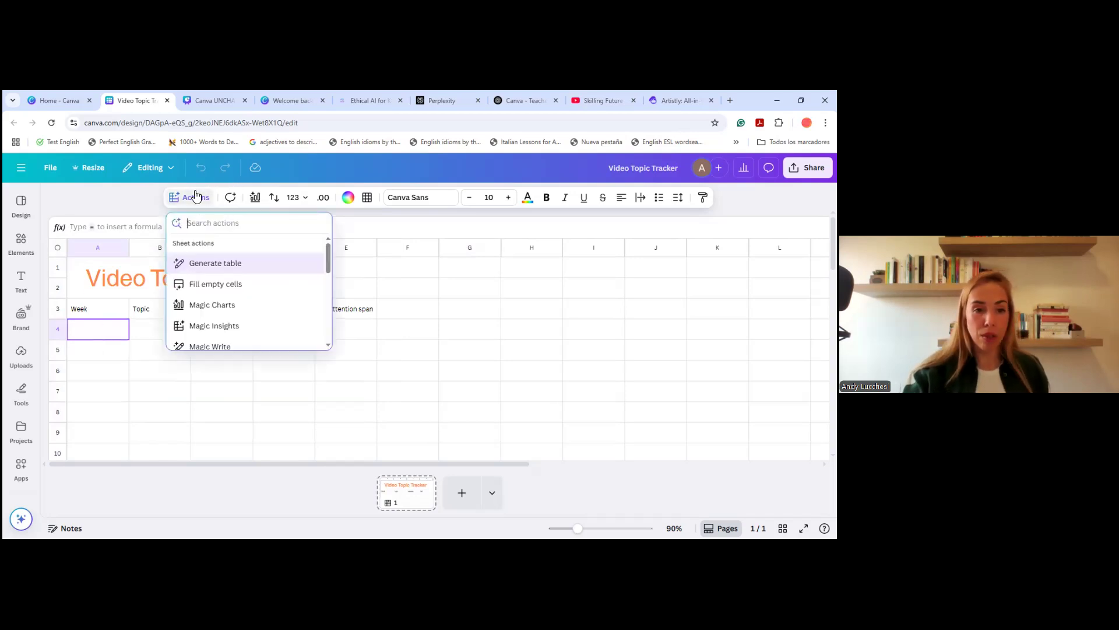
scroll(289, 289, "down", 10)
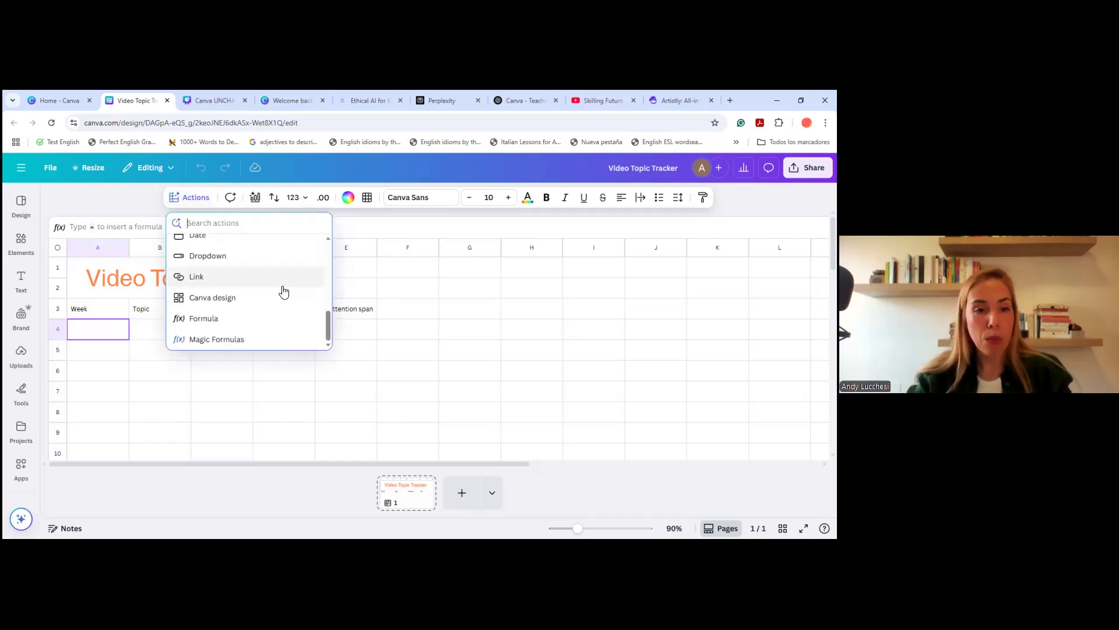
scroll(215, 297, "up", 2)
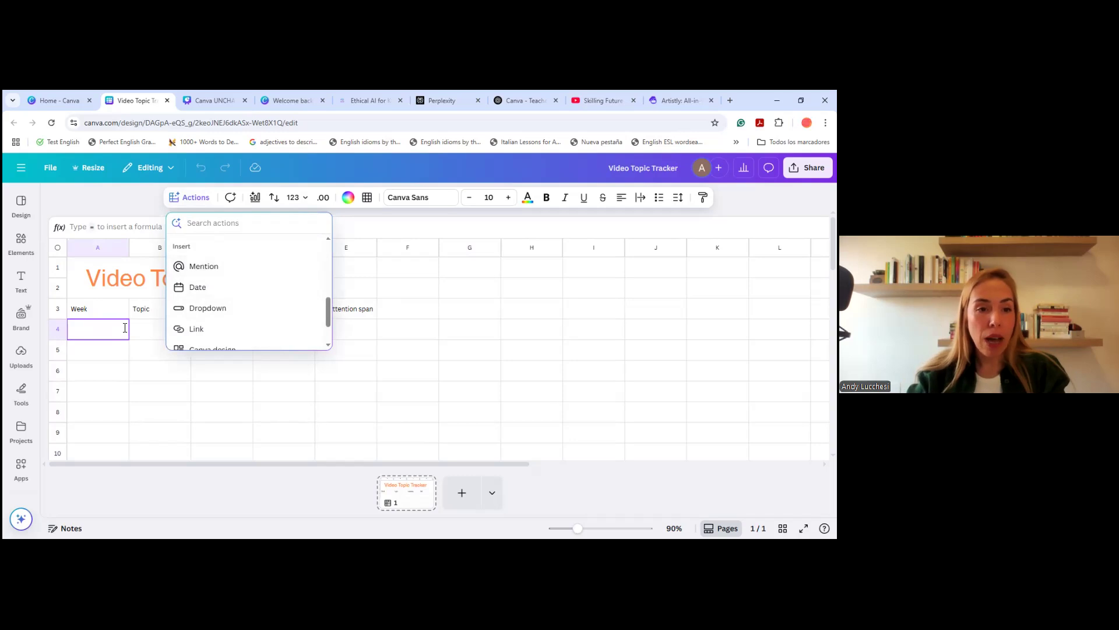
scroll(198, 323, "down", 2)
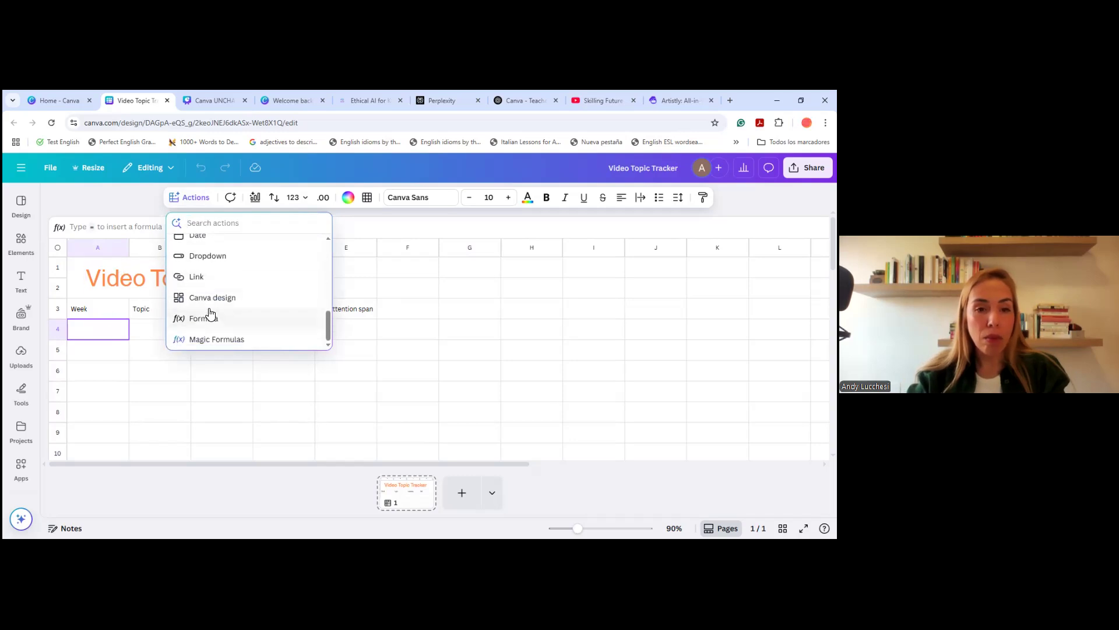
left_click(205, 341)
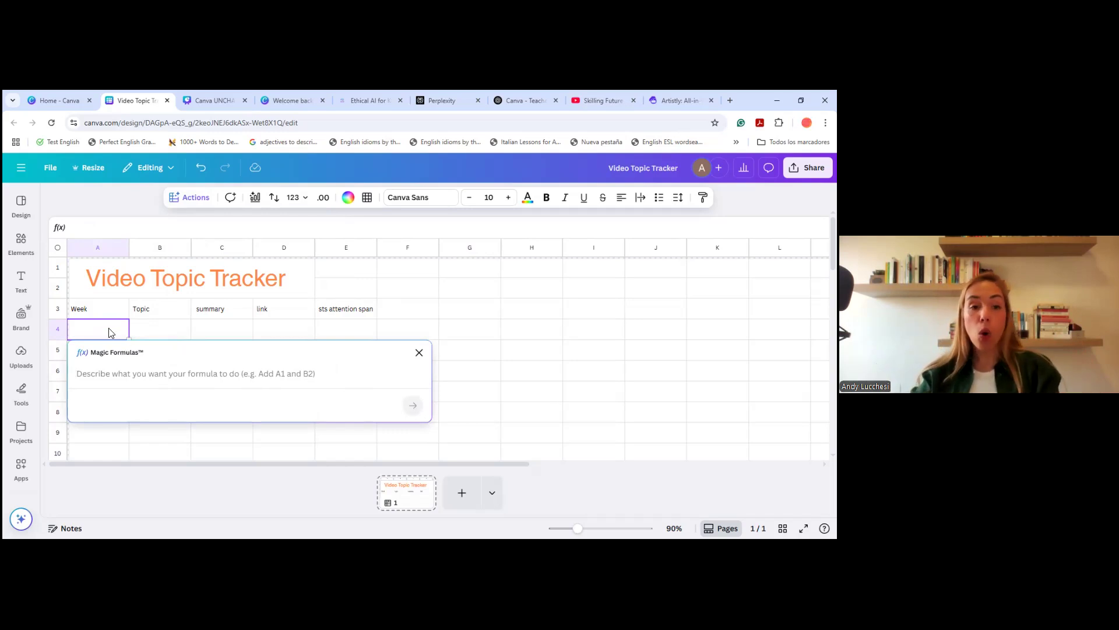
left_click(418, 353)
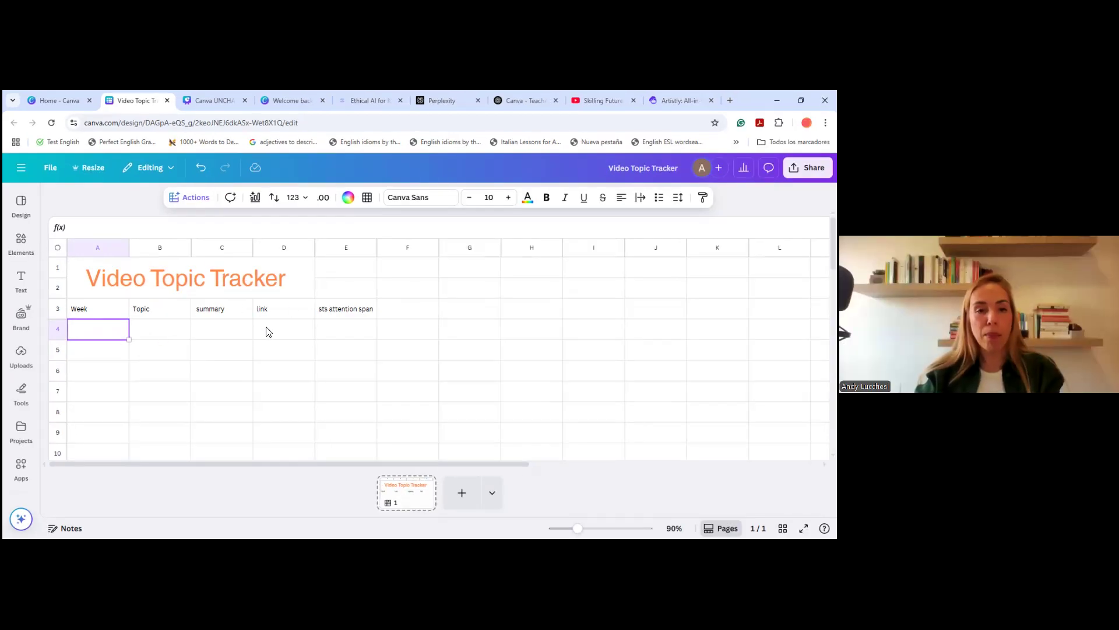
Insert a link placeholder in cell D4 under the "link" header
left_click(269, 330)
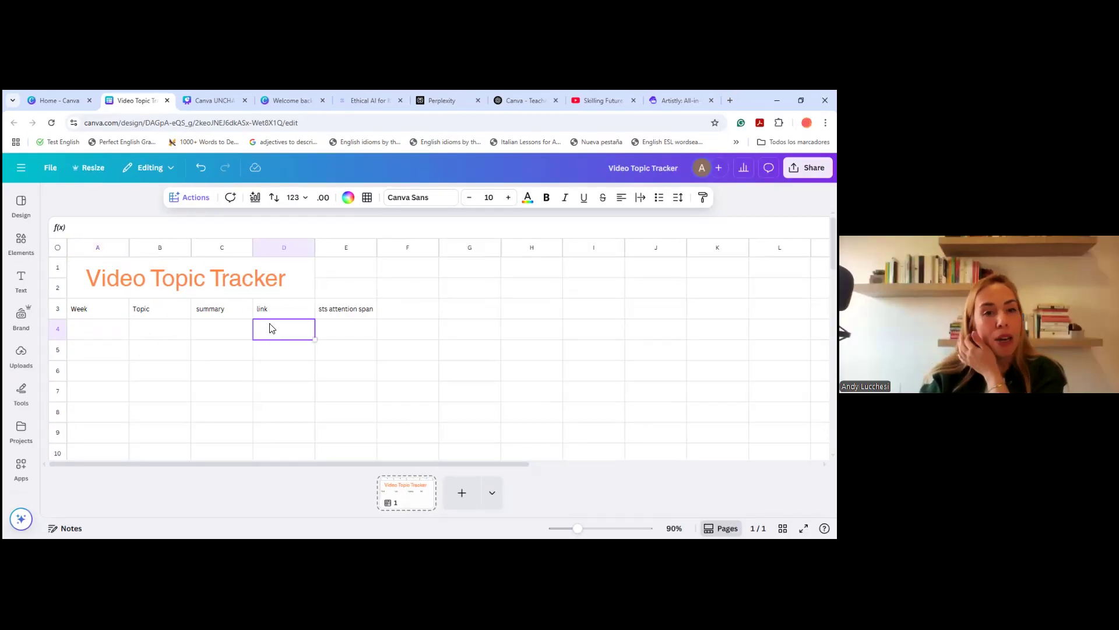
left_click(191, 197)
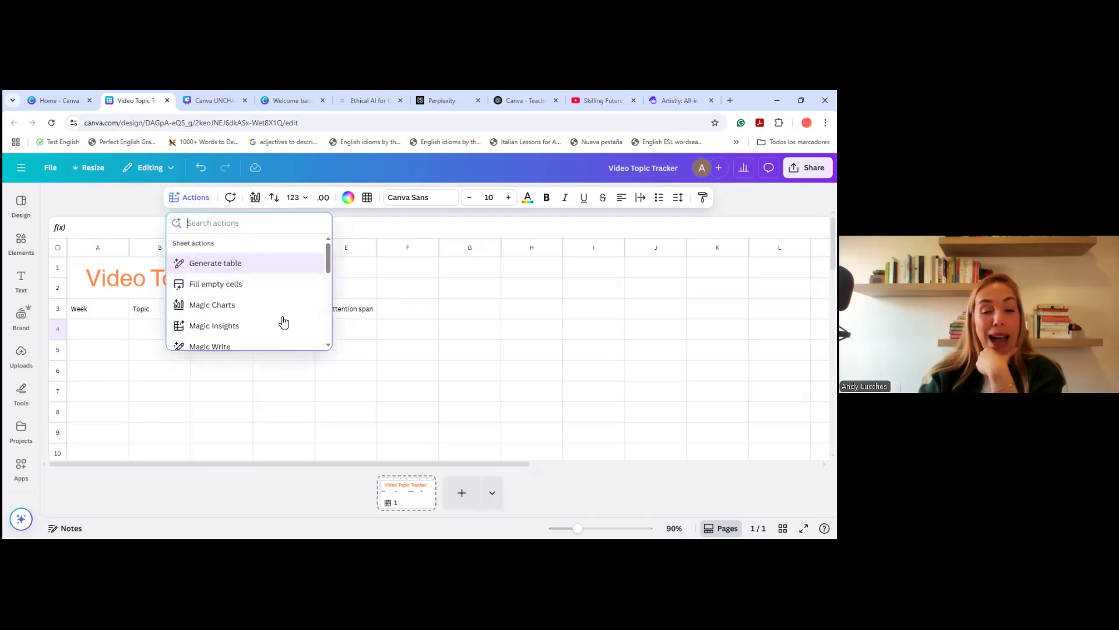
scroll(281, 299, "down", 3)
scroll(274, 292, "down", 2)
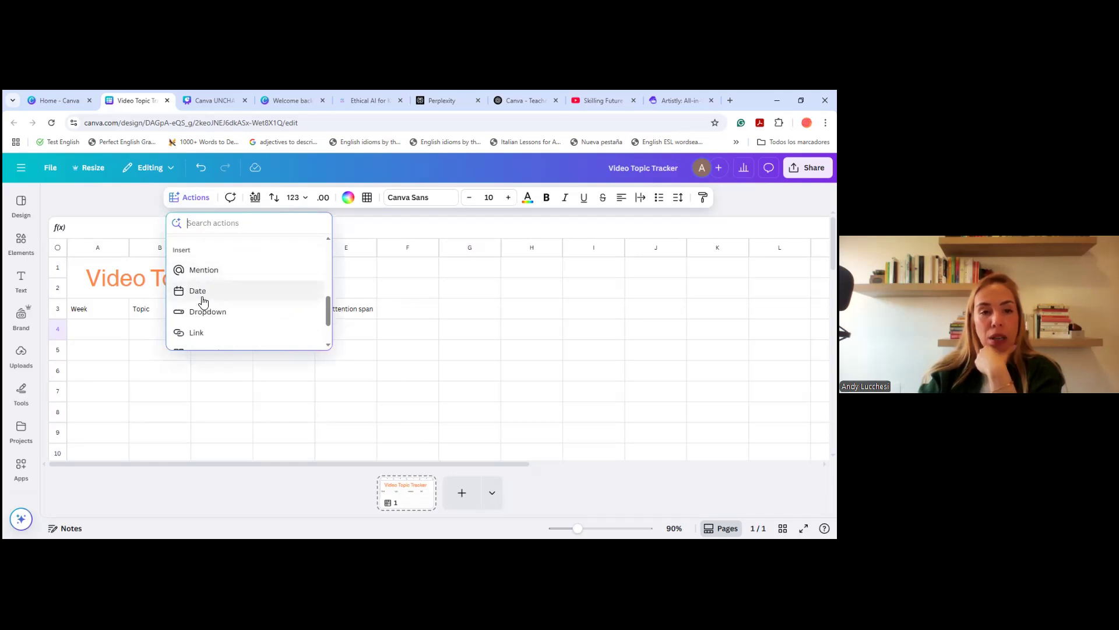
left_click(211, 333)
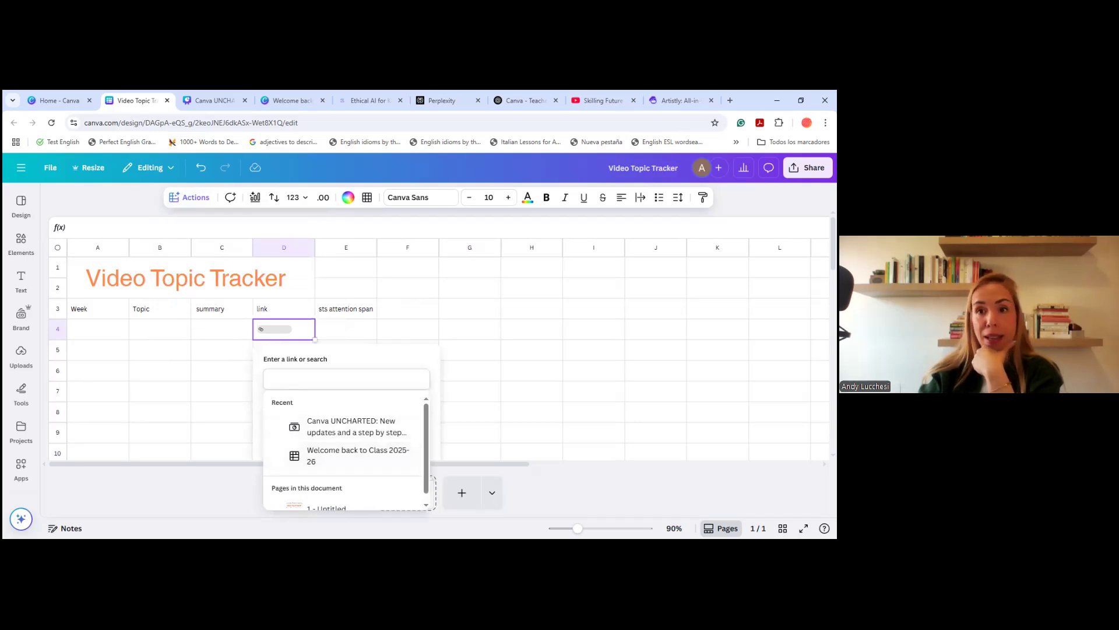
Switch to the Skilling Future YouTube channel and copy the share link of the video "AI Literacy for Education Leaders Strategy, Ethics and Innovation"
left_click(603, 98)
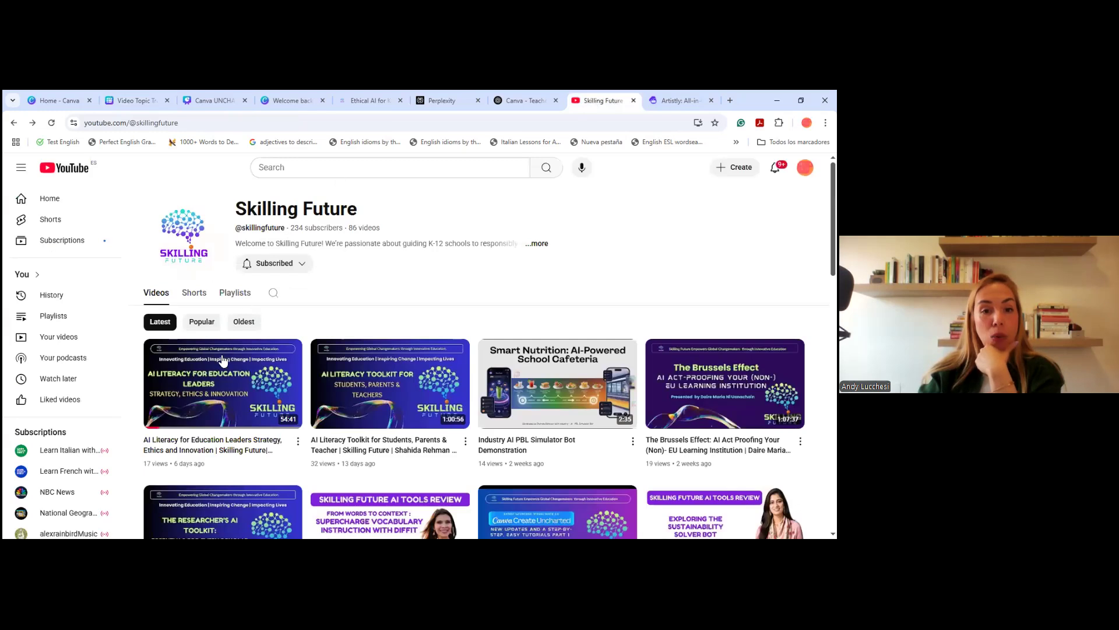
left_click(298, 442)
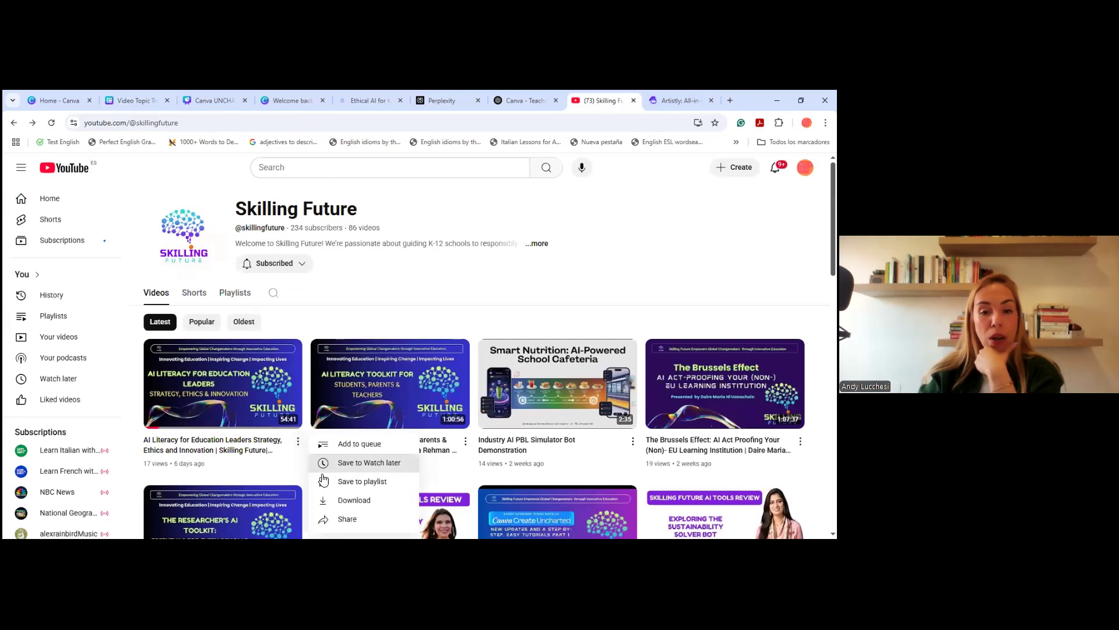
left_click(348, 518)
left_click(508, 401)
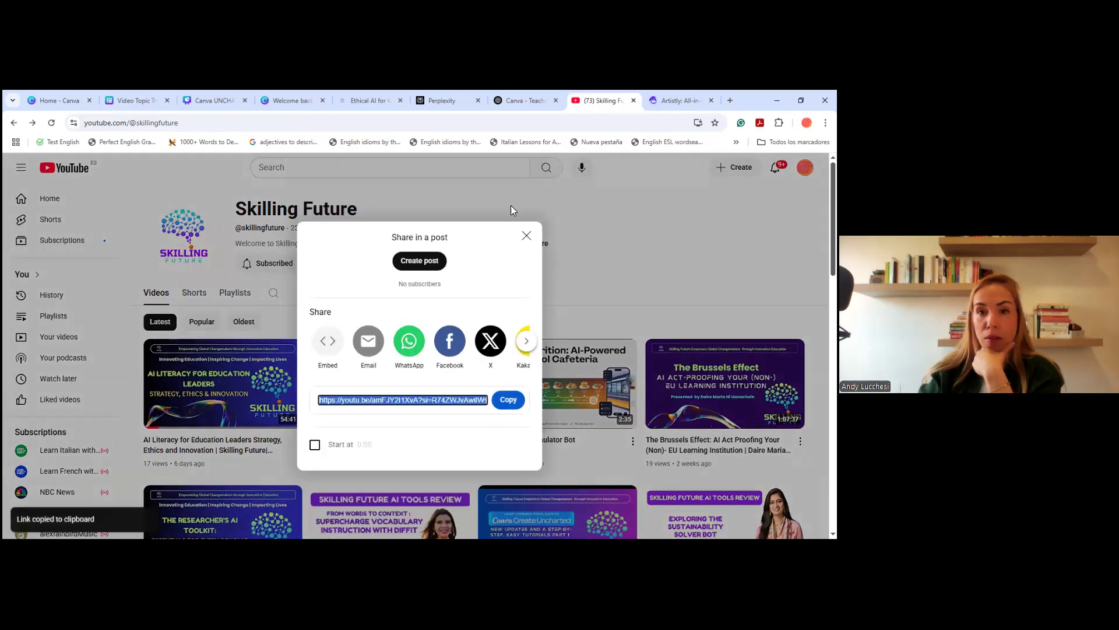
Return to the Video Topic Tracker sheet, add the copied video link to cell D4 and widen column D to about three times its width
left_click(134, 101)
left_click(318, 376)
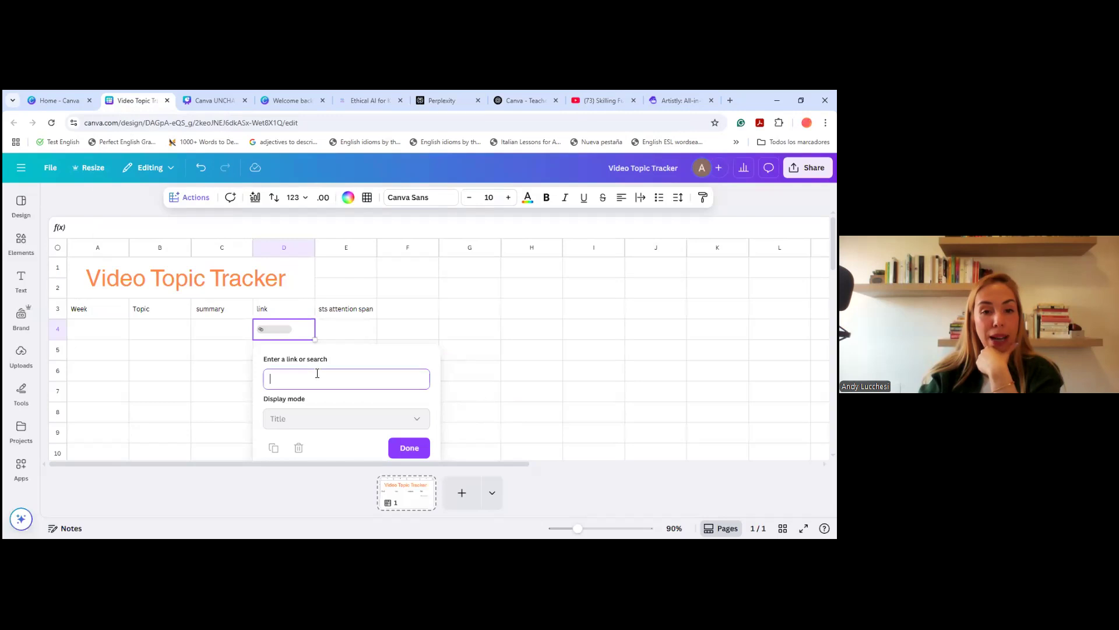
right_click(318, 376)
left_click(349, 231)
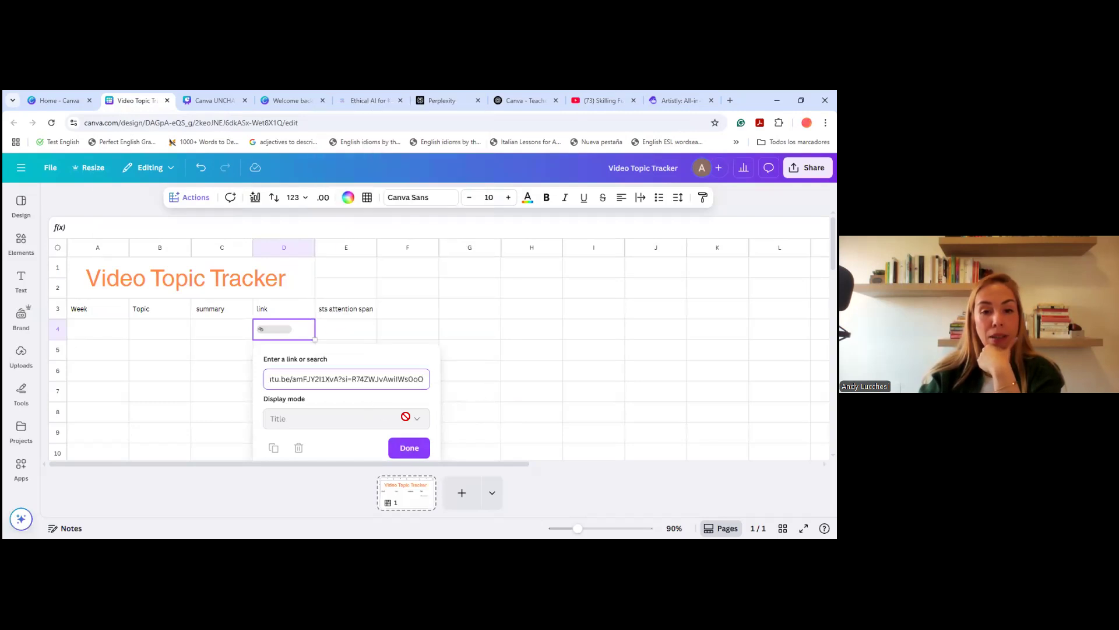
left_click(407, 452)
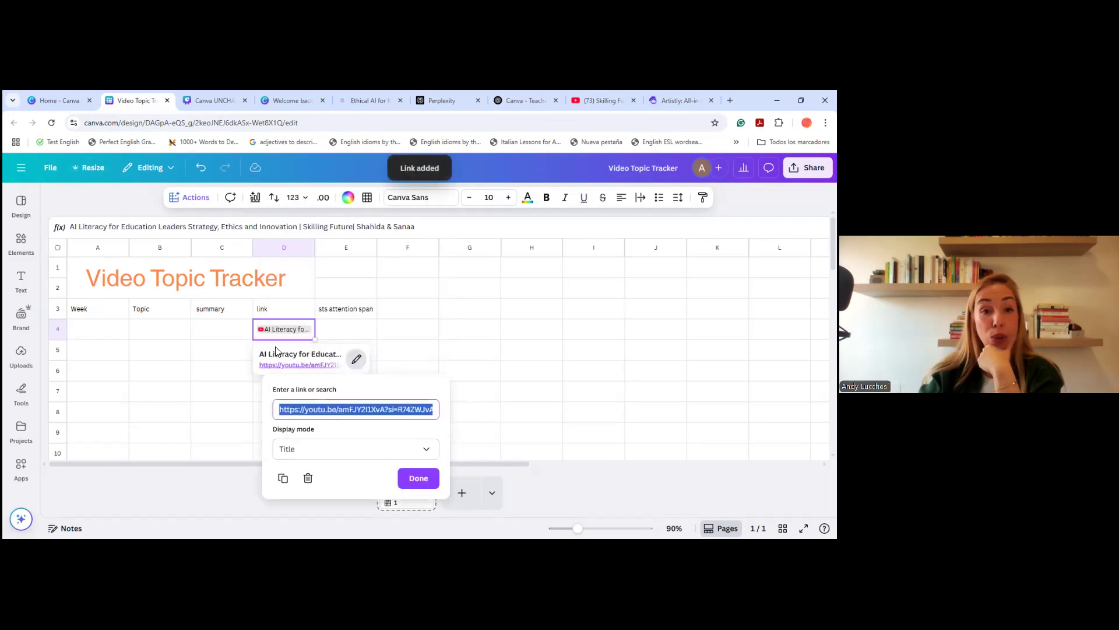
left_click(418, 478)
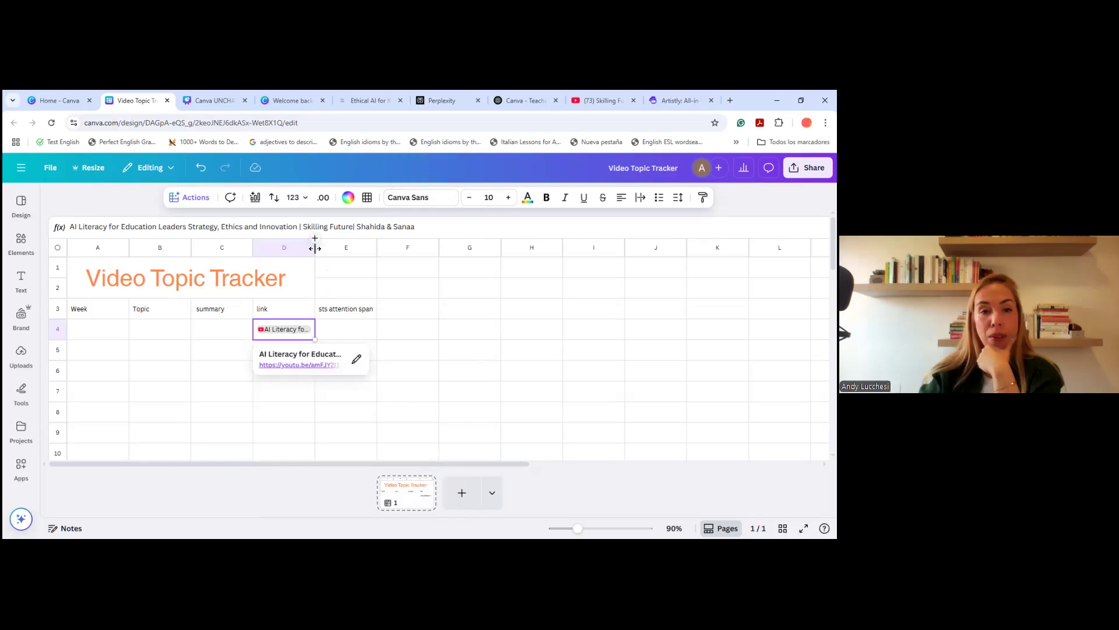
left_click_drag(315, 248, 450, 249)
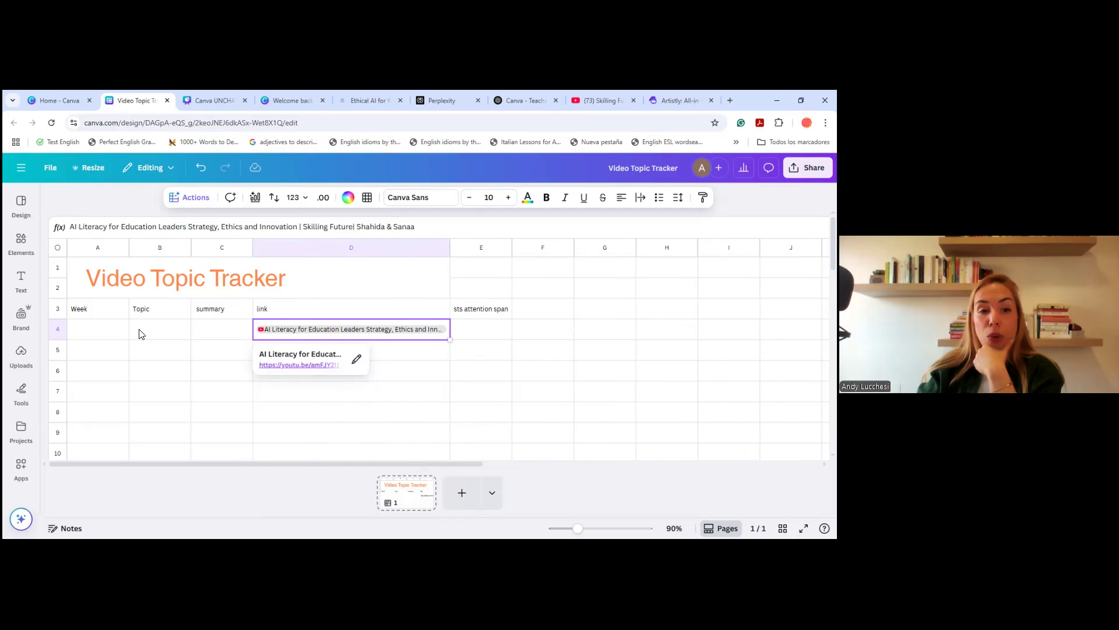
Enter the week numbers 1, 2, 3 and 4 in cells A4 to A7
double_click(88, 330)
type("1")
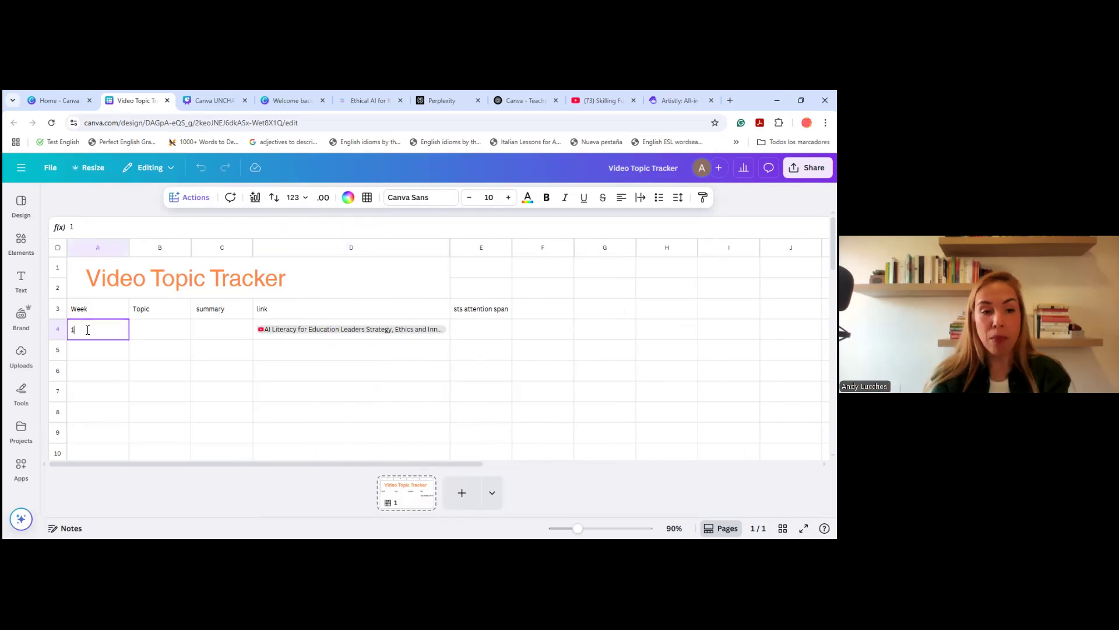
left_click(163, 330)
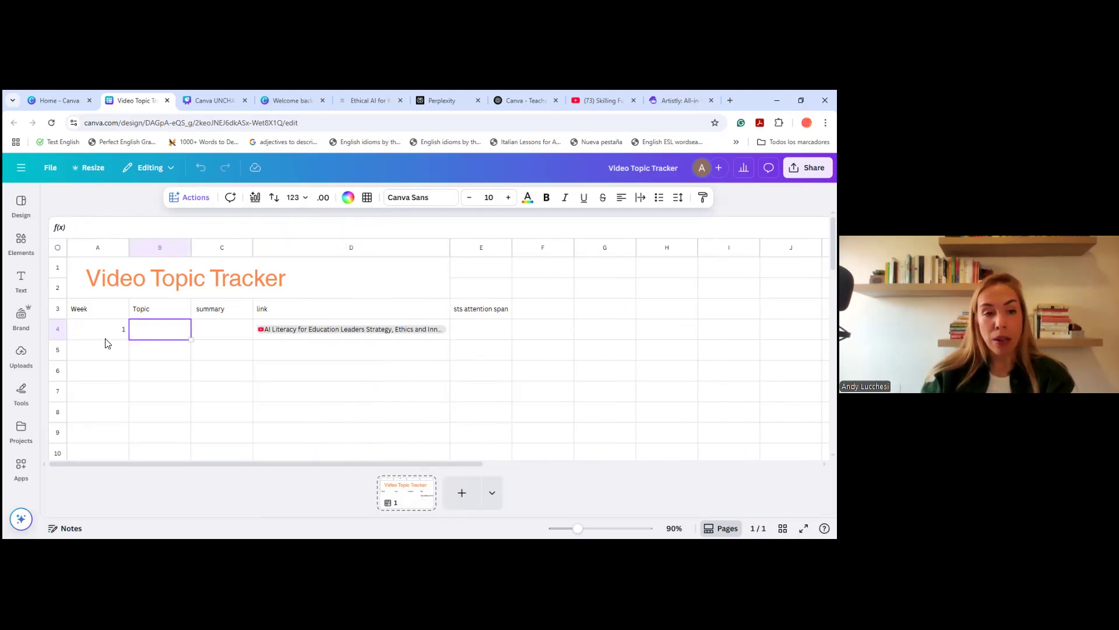
left_click(100, 348)
type("2")
left_click(120, 379)
type("3")
left_click(124, 397)
type("4")
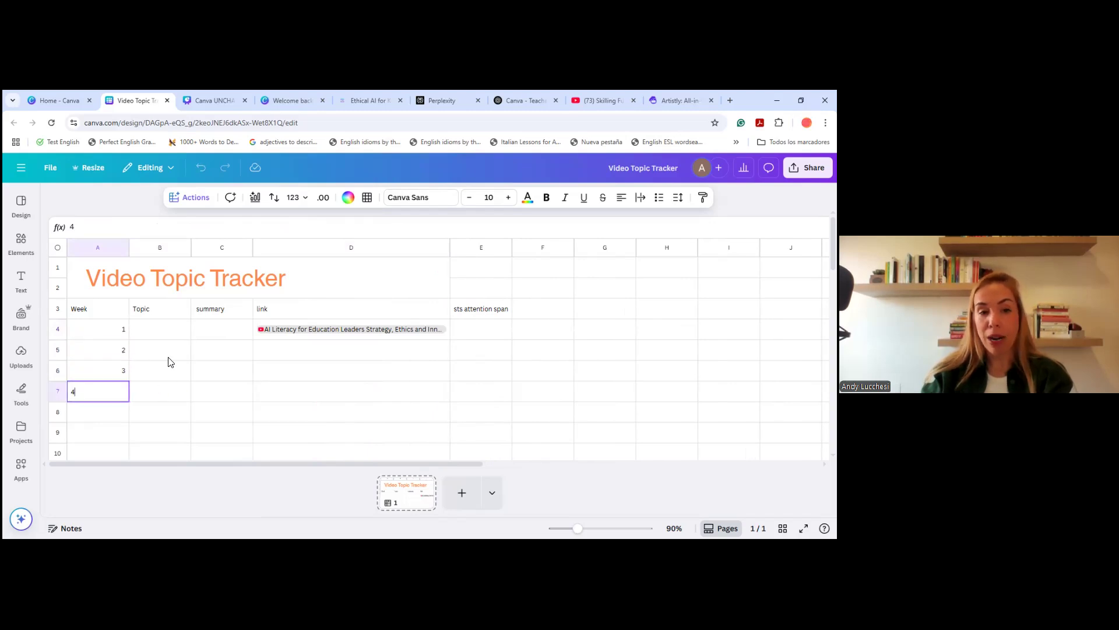
Enter the topic "Ai Literacy" for week 1 in cell B4
left_click(172, 336)
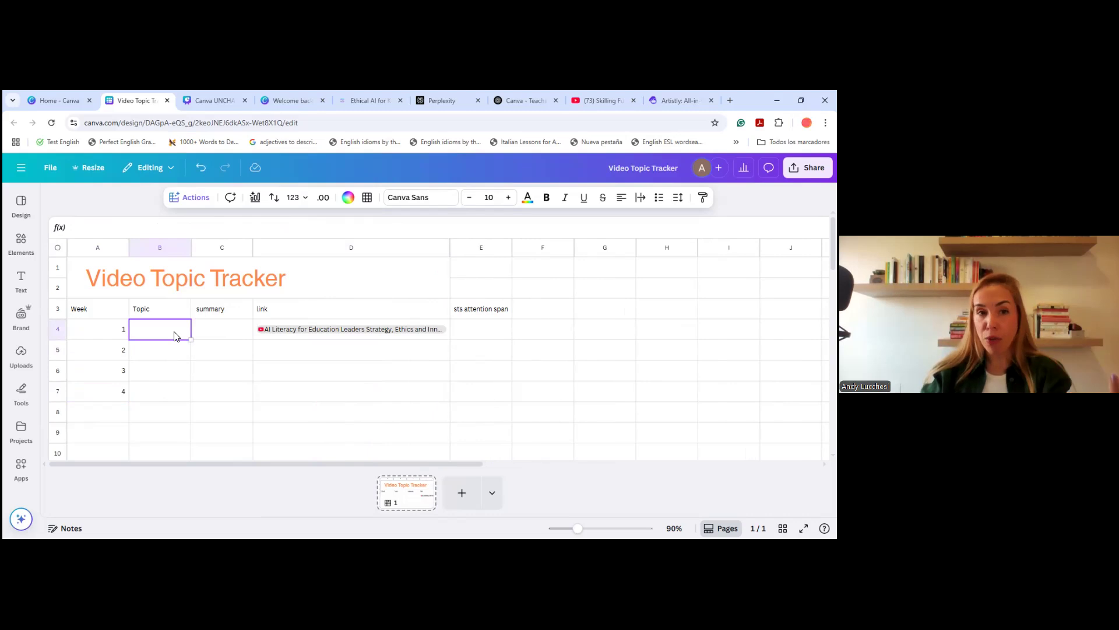
left_click(175, 334)
type("A")
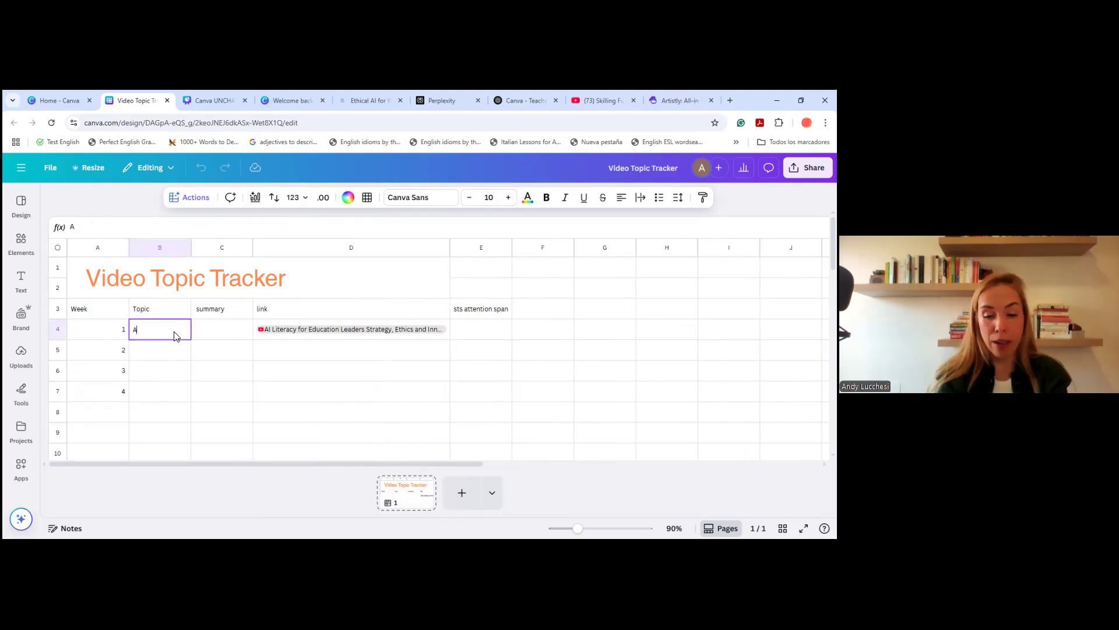
type("i Literacy")
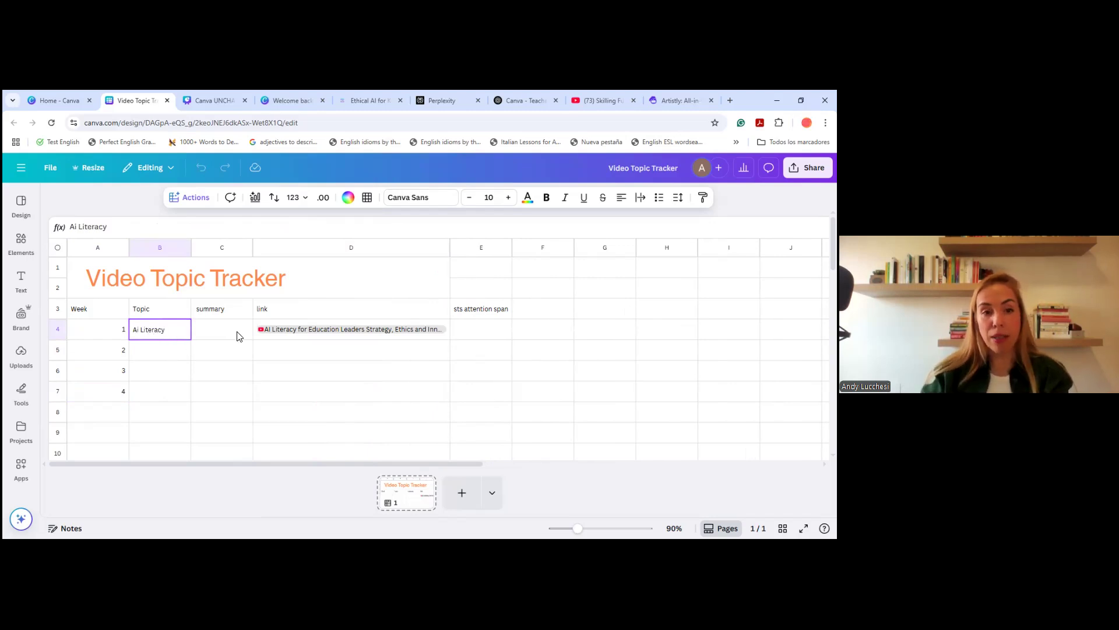
double_click(238, 332)
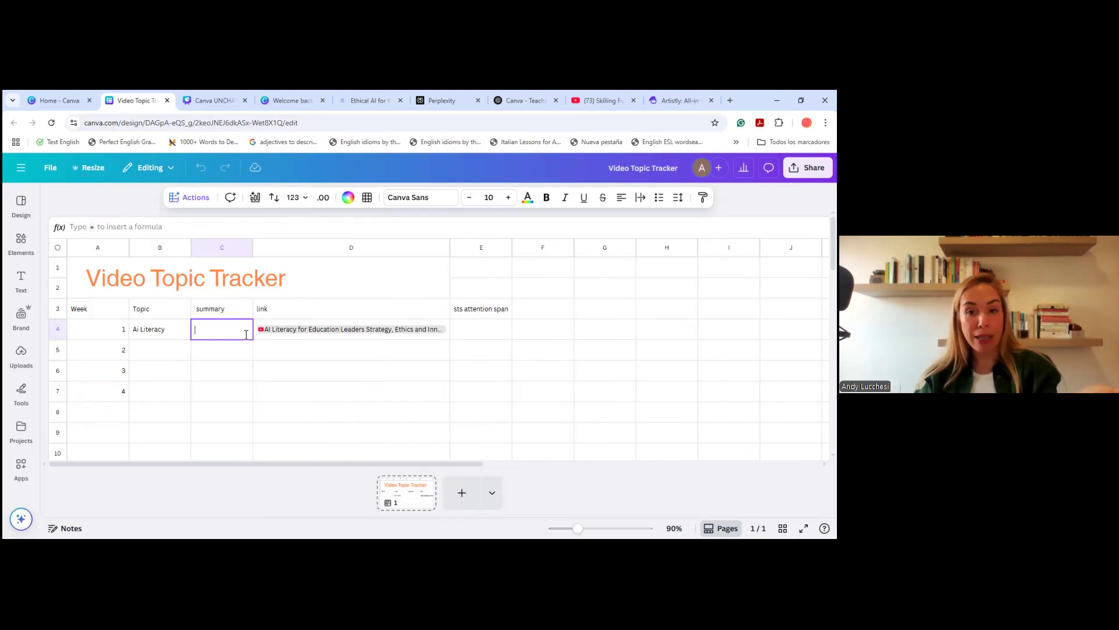
Insert the preset High/Medium/Low dropdown in cell E4 under the "sts attention span" header
left_click(465, 331)
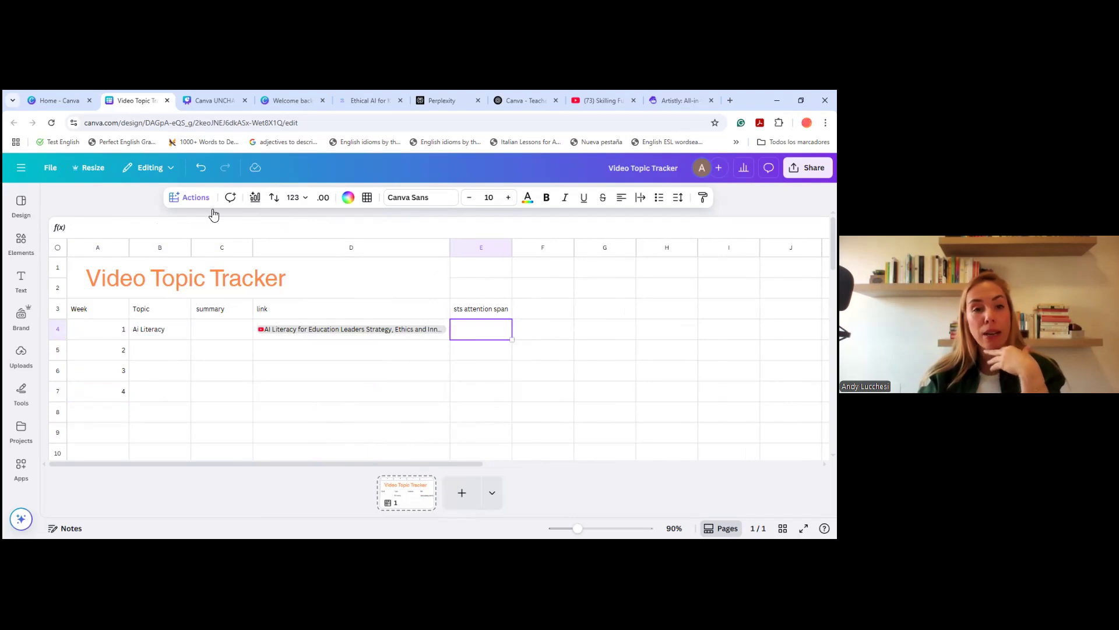
left_click(194, 198)
scroll(224, 294, "down", 5)
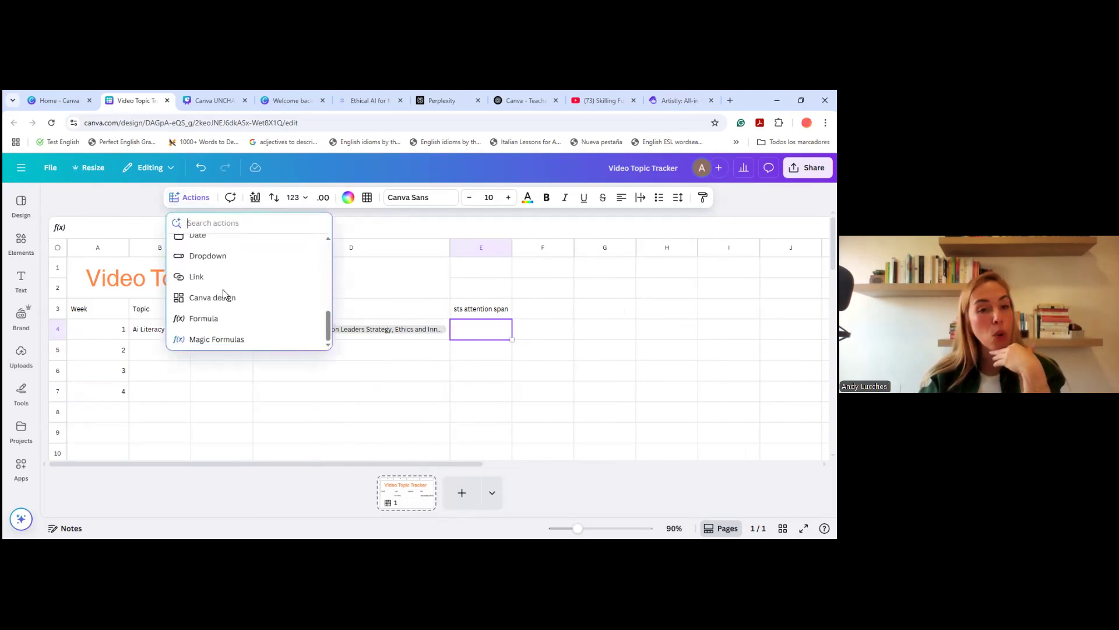
left_click(208, 260)
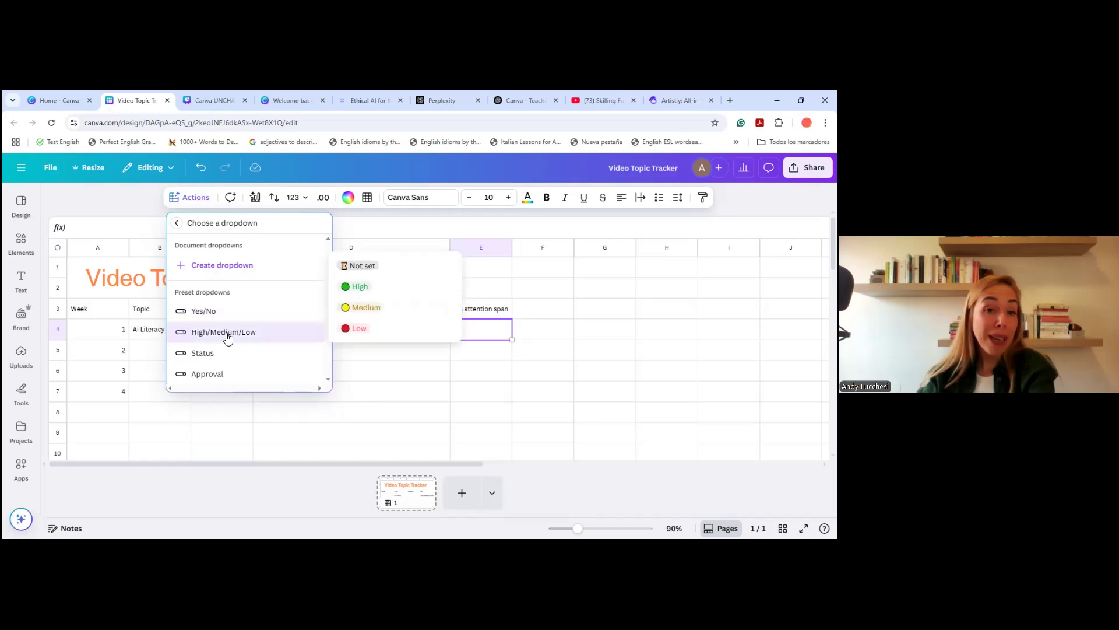
mouse_move(238, 351)
mouse_move(233, 328)
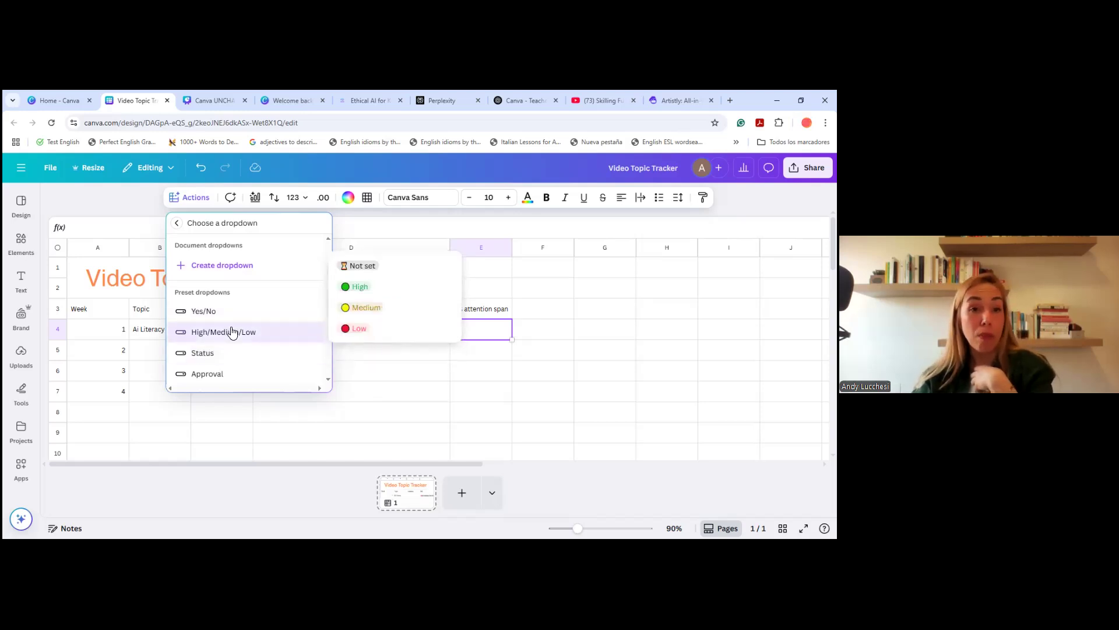
left_click(198, 333)
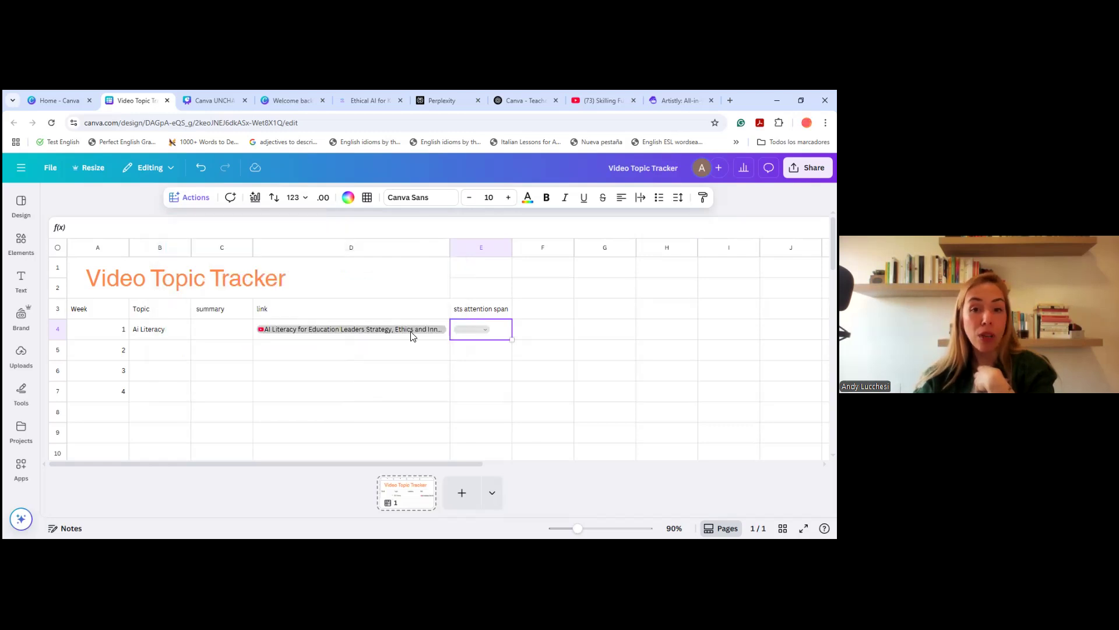
Add a new unnamed option to the dropdown in cell E4 and copy the dropdown down to cell E8
left_click(464, 331)
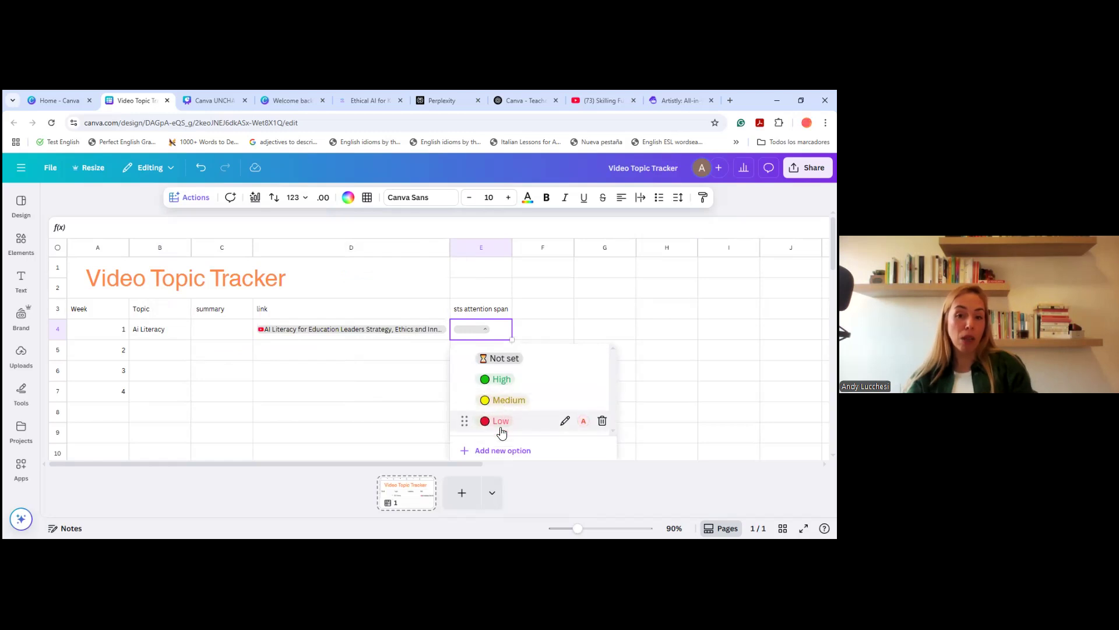
left_click(505, 452)
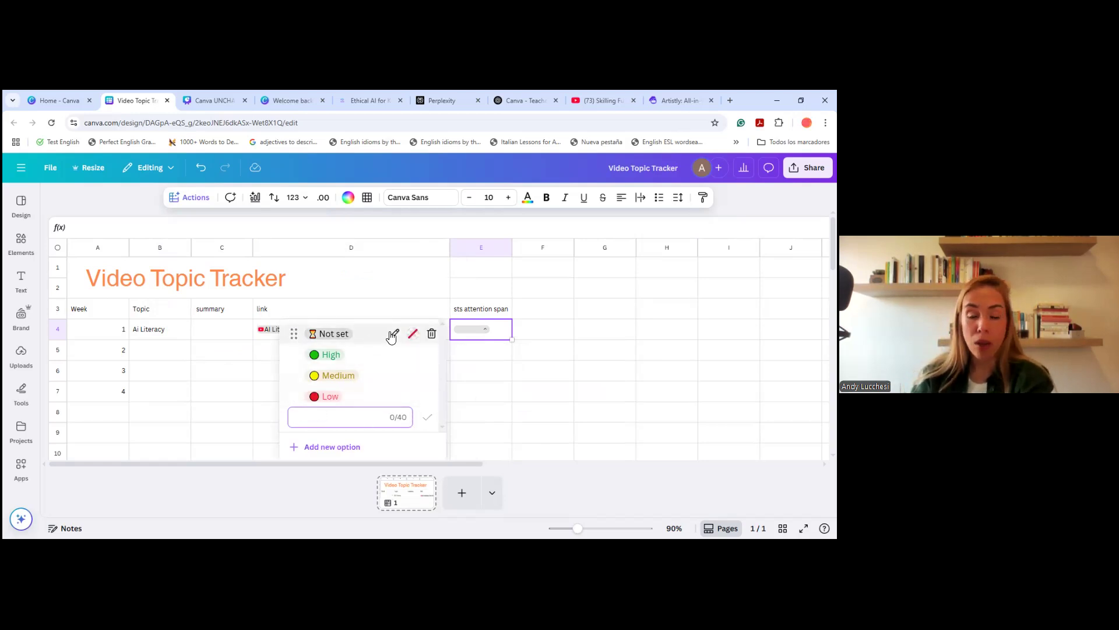
left_click(498, 349)
left_click(503, 330)
left_click_drag(512, 339, 516, 411)
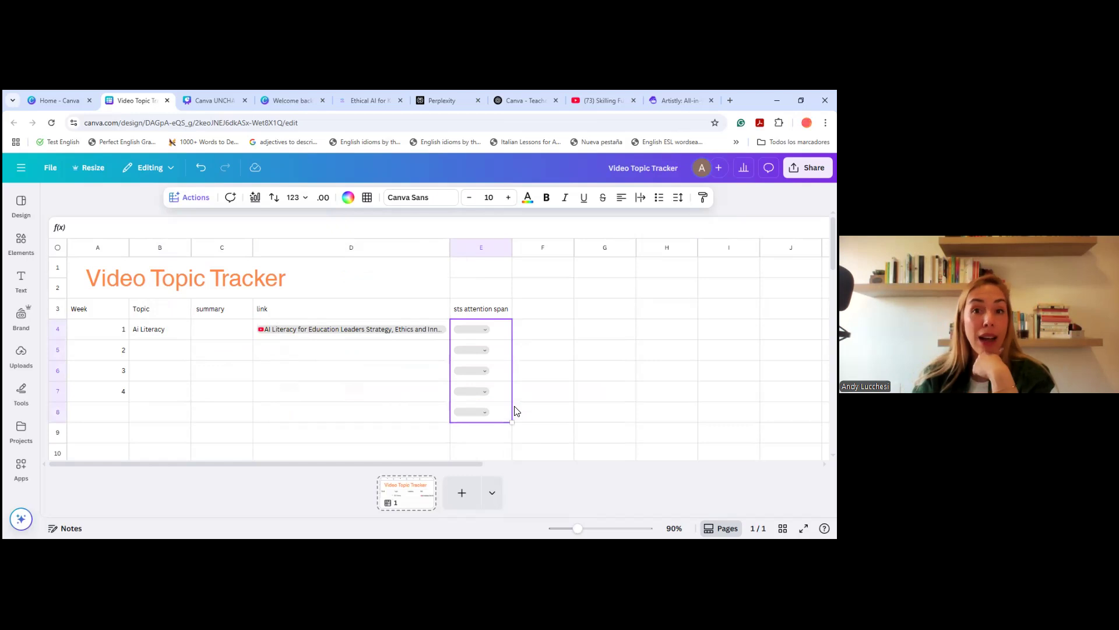
Set the attention span dropdowns in E4 to E7 to High, Medium, High and Low
left_click(470, 328)
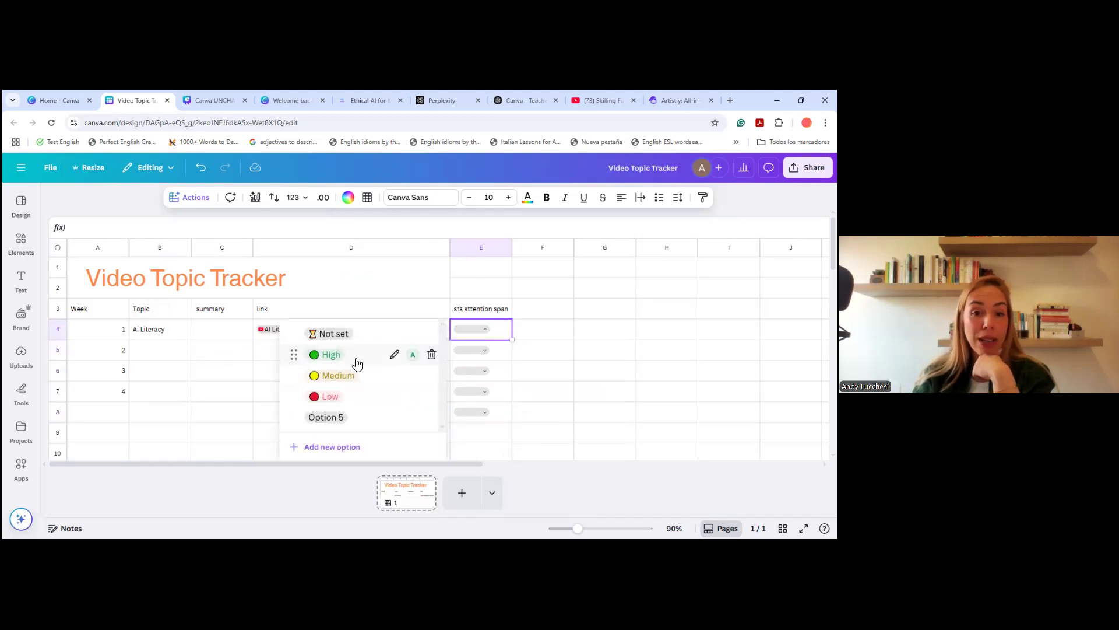
left_click(330, 354)
left_click(473, 350)
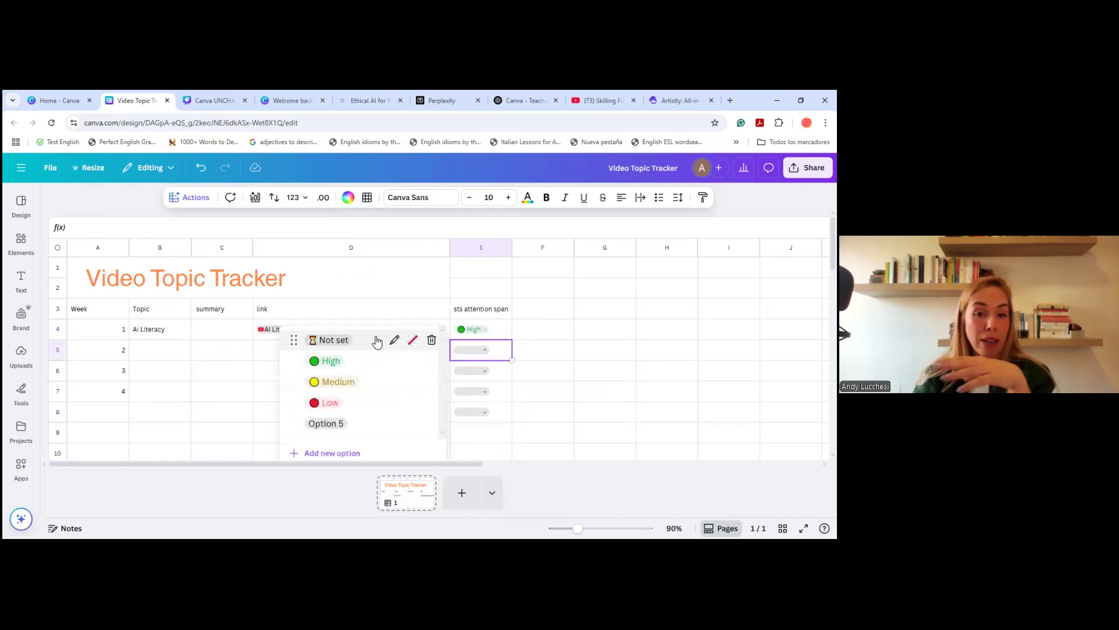
left_click(382, 382)
left_click(476, 371)
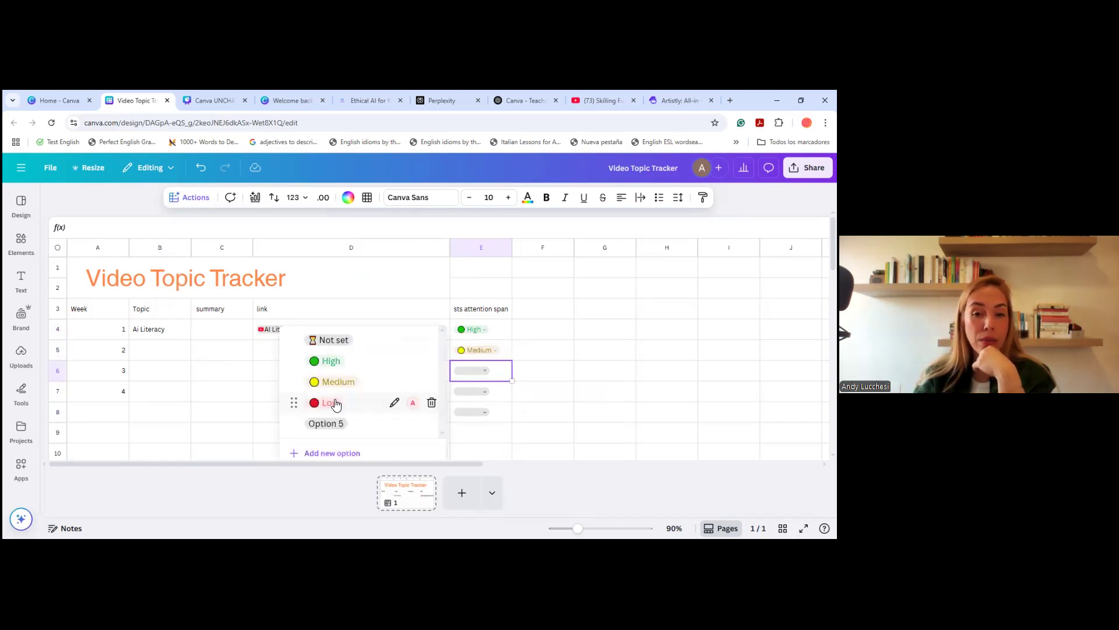
left_click(333, 362)
left_click(482, 392)
left_click(350, 400)
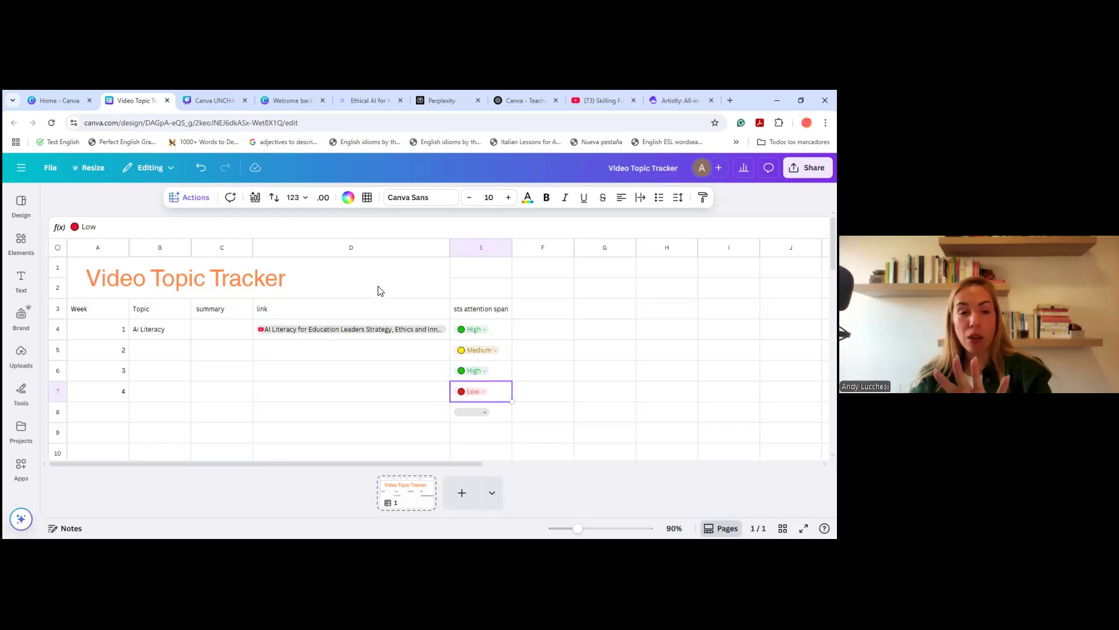
Insert a mention placeholder in cell F4 beside the attention span dropdown
left_click(194, 198)
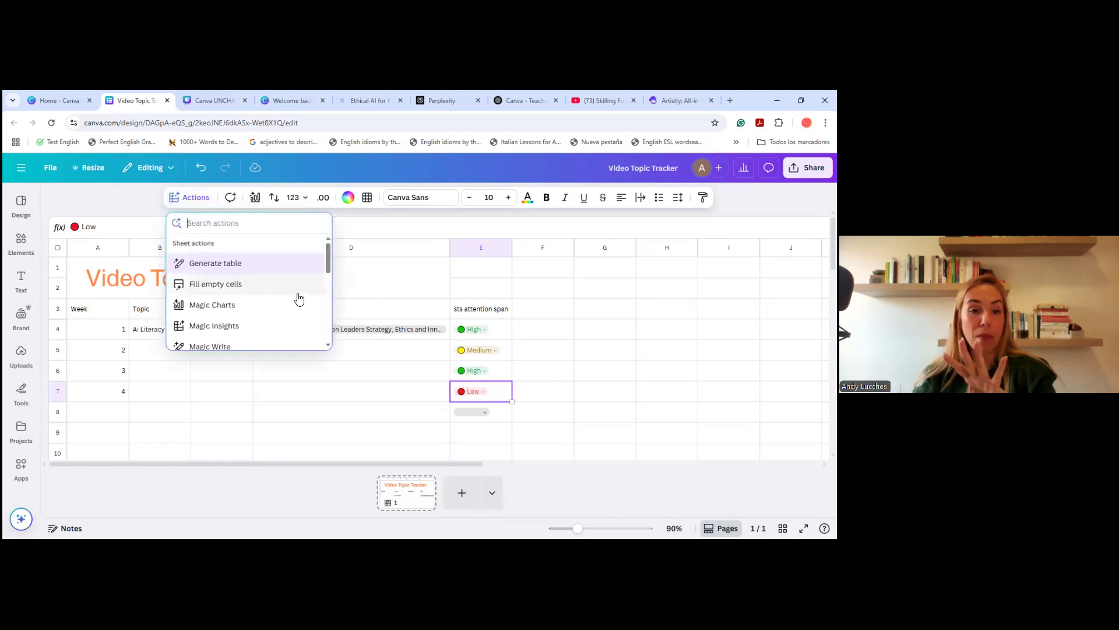
left_click(555, 317)
key("Down")
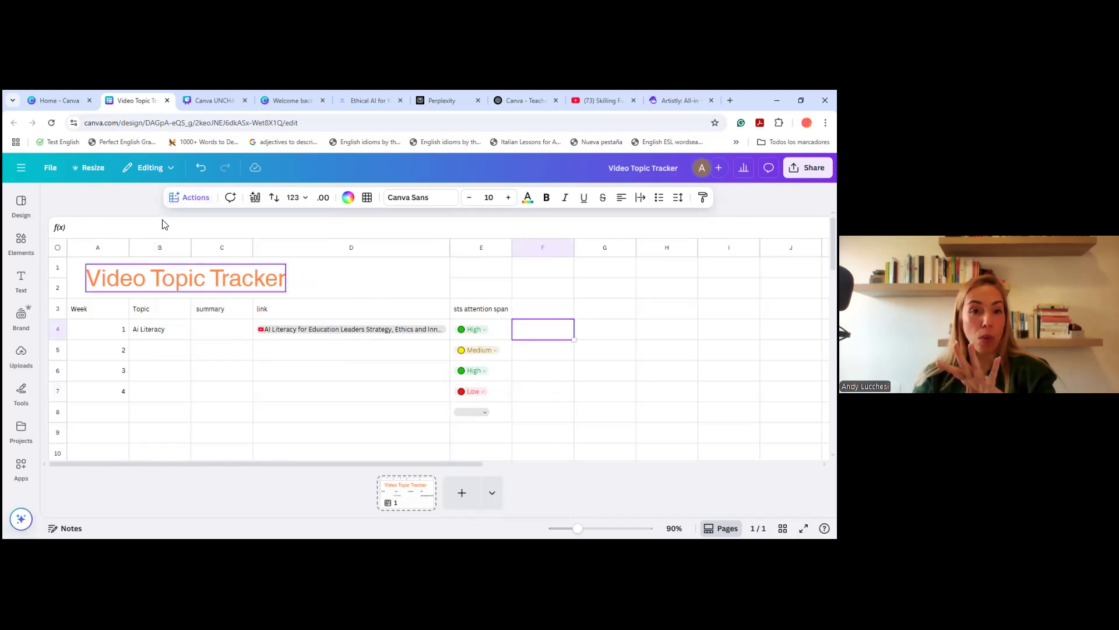
left_click(193, 198)
scroll(229, 292, "down", 3)
scroll(228, 295, "down", 3)
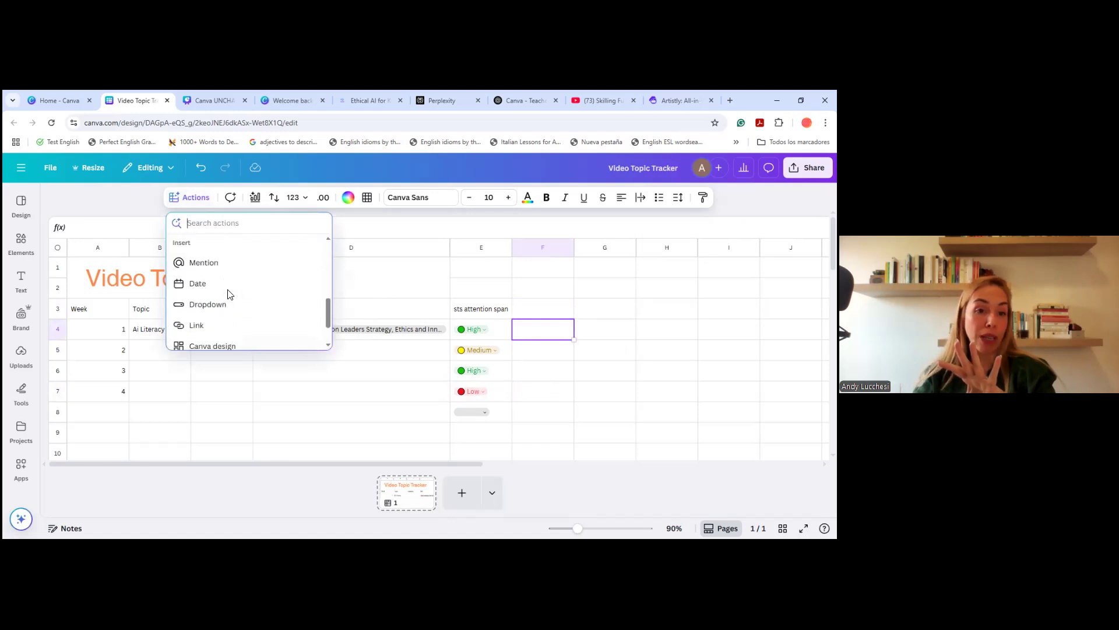
scroll(242, 303, "up", 2)
left_click(204, 271)
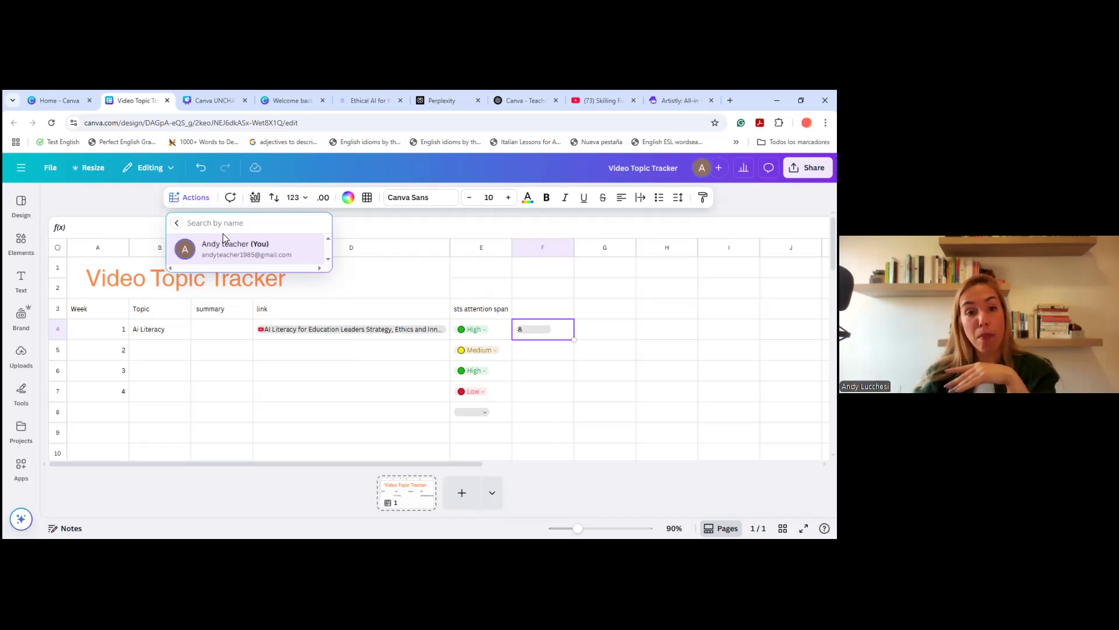
Leave the mention in F4 without a chosen person and copy the placeholder down to cell F7
left_click(543, 331)
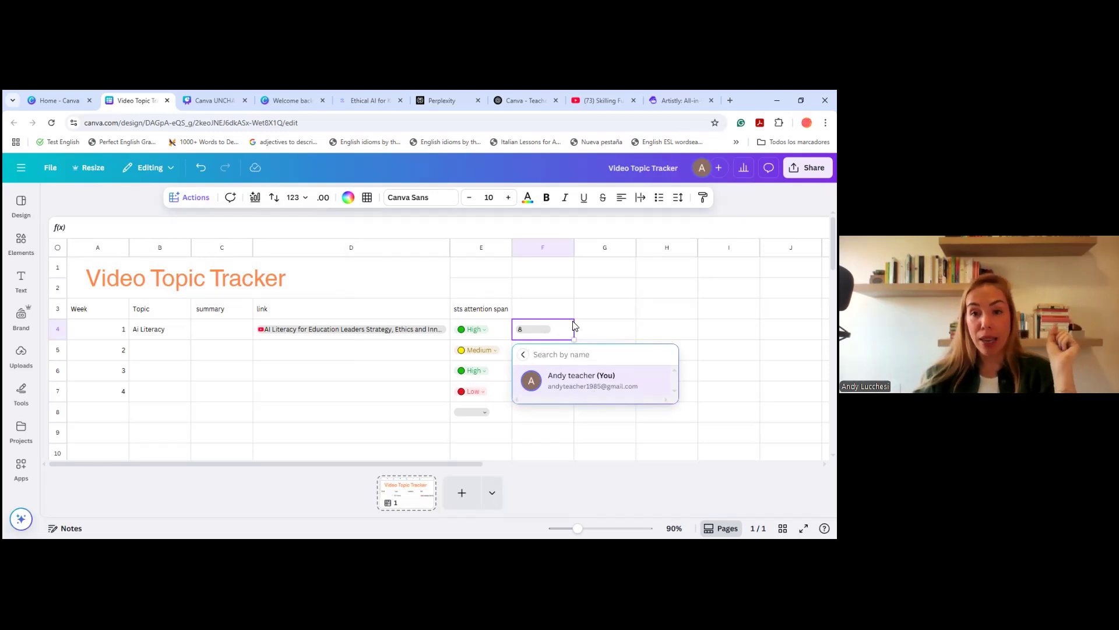
left_click(560, 314)
left_click(545, 337)
left_click_drag(575, 338, 574, 401)
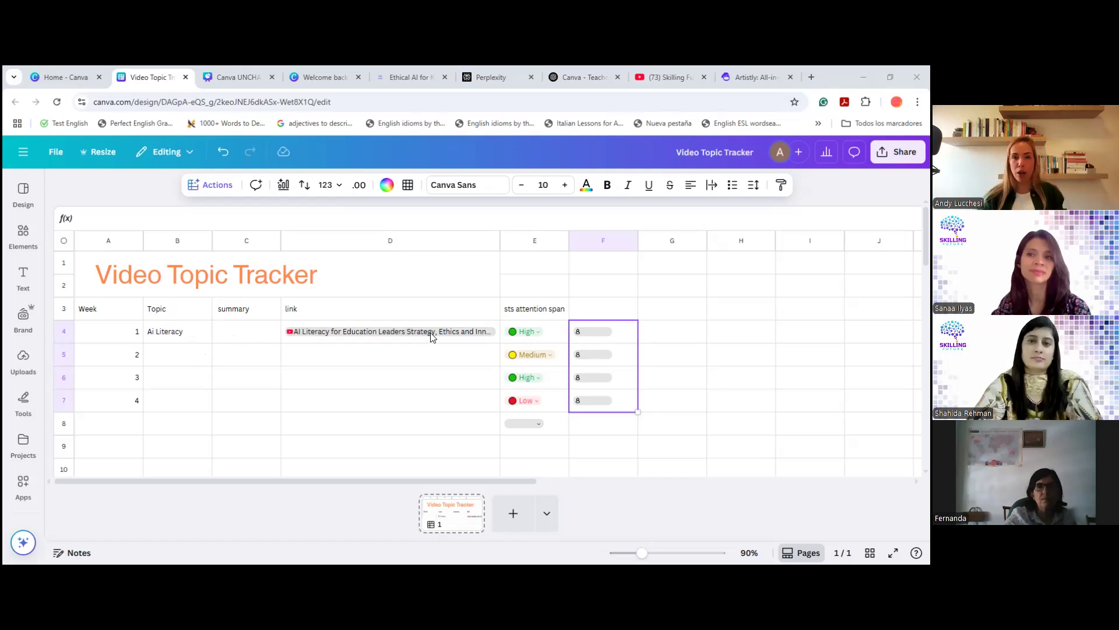
left_click(219, 187)
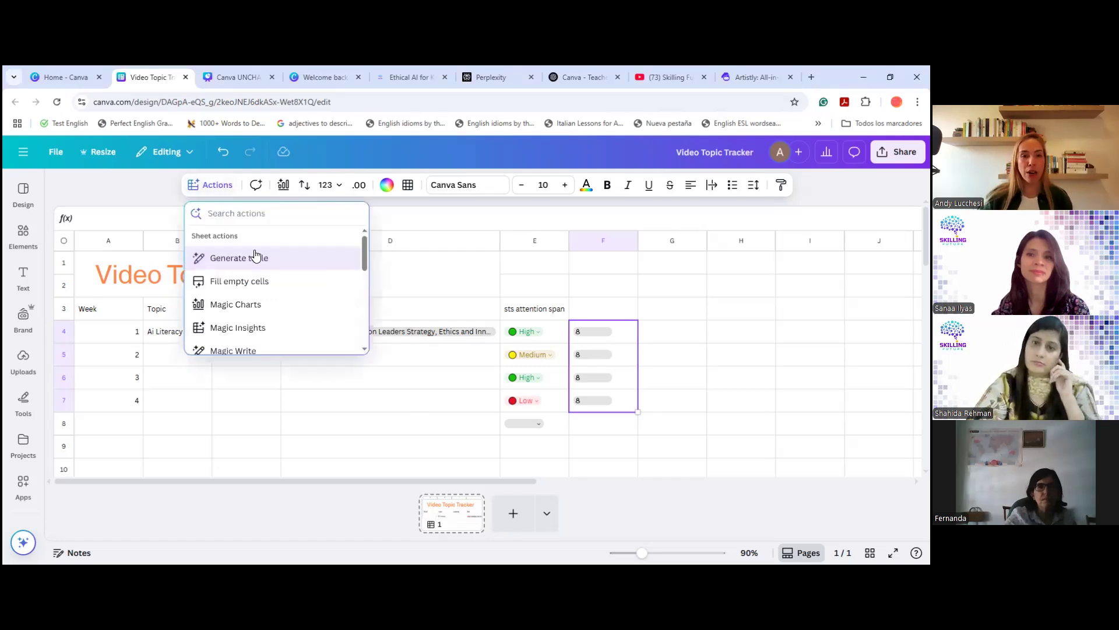
left_click(255, 260)
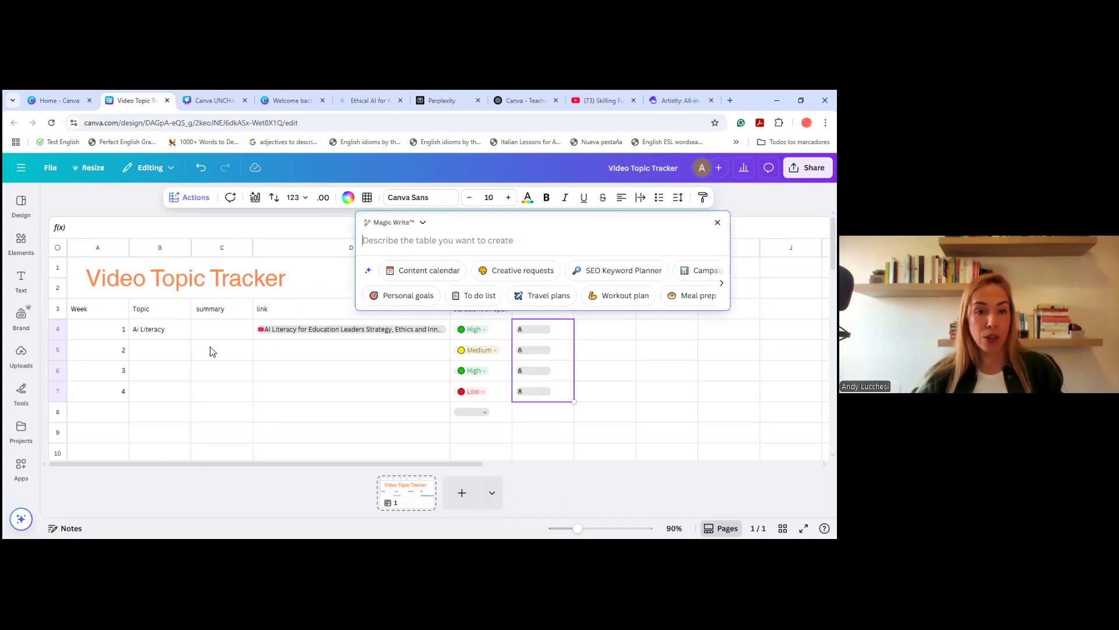
left_click(180, 350)
Generate a topic for week 2 in cell B5 with Fill empty cells and insert the suggestion "Prompt Engineering"
left_click(182, 201)
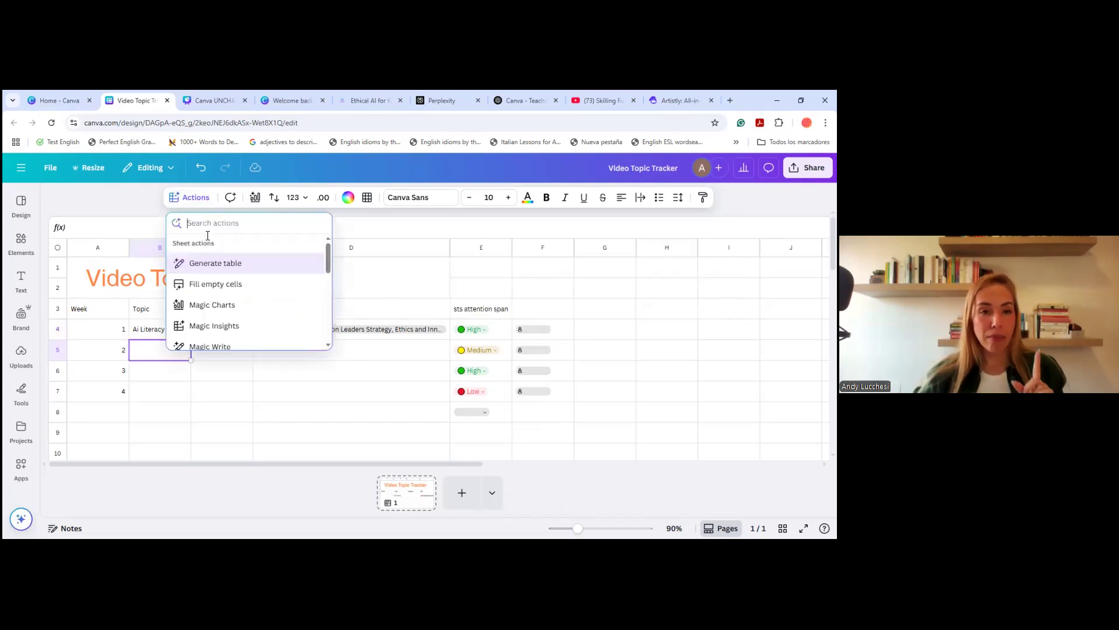
left_click(215, 284)
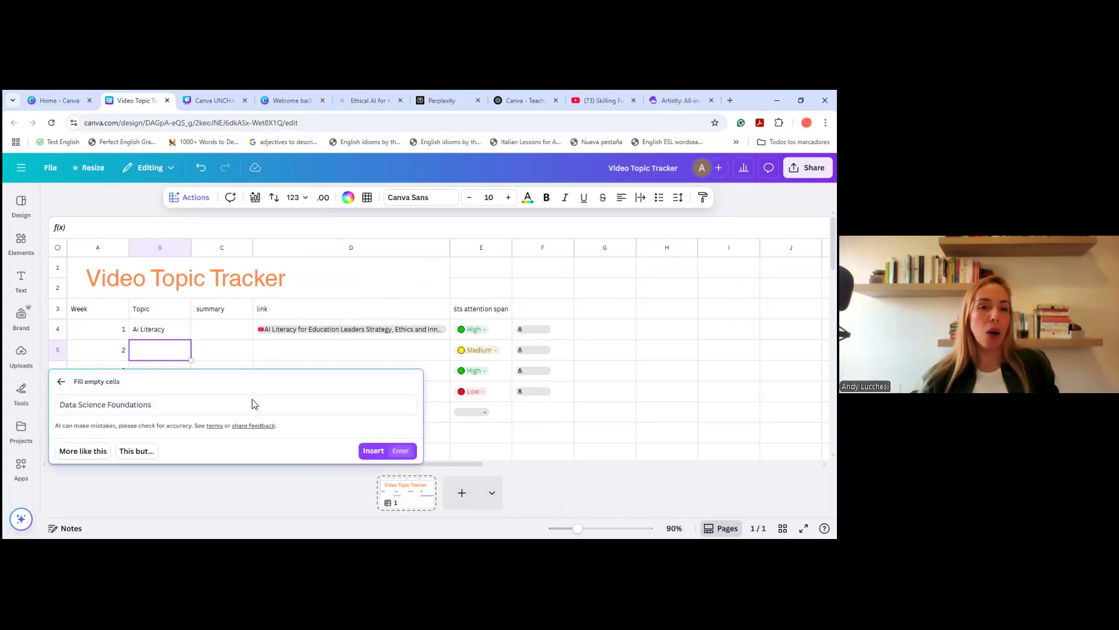
left_click(194, 198)
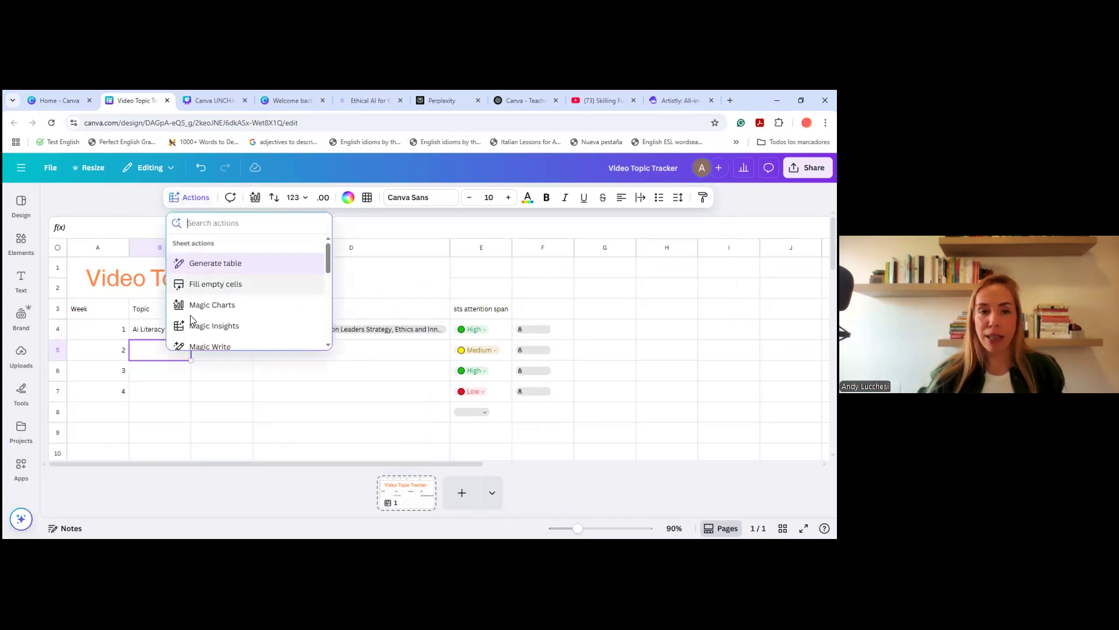
left_click(188, 290)
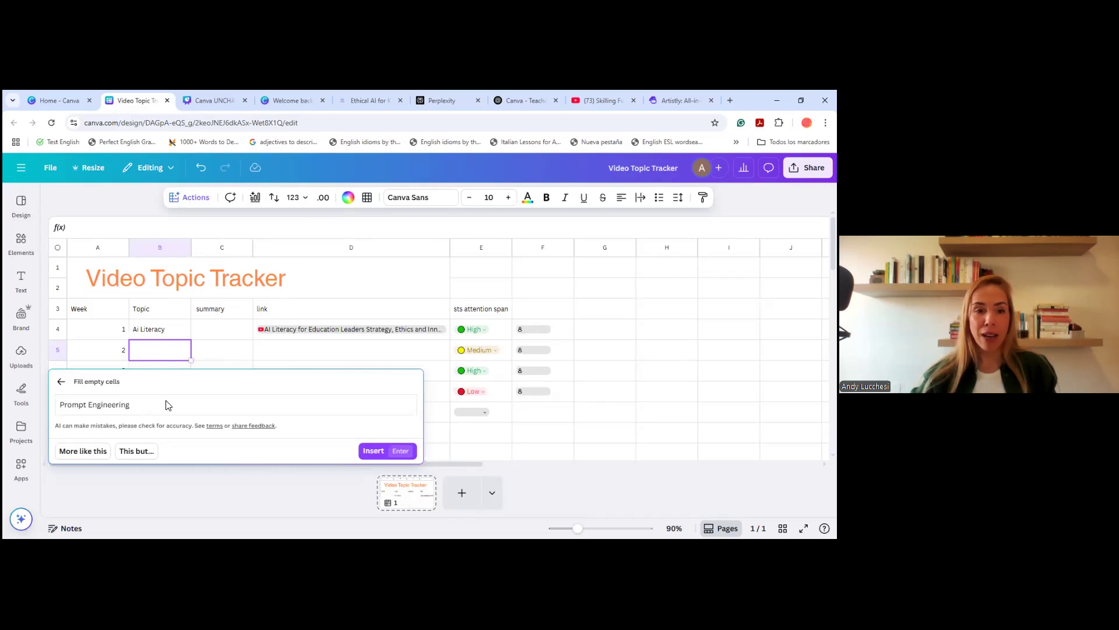
left_click(373, 450)
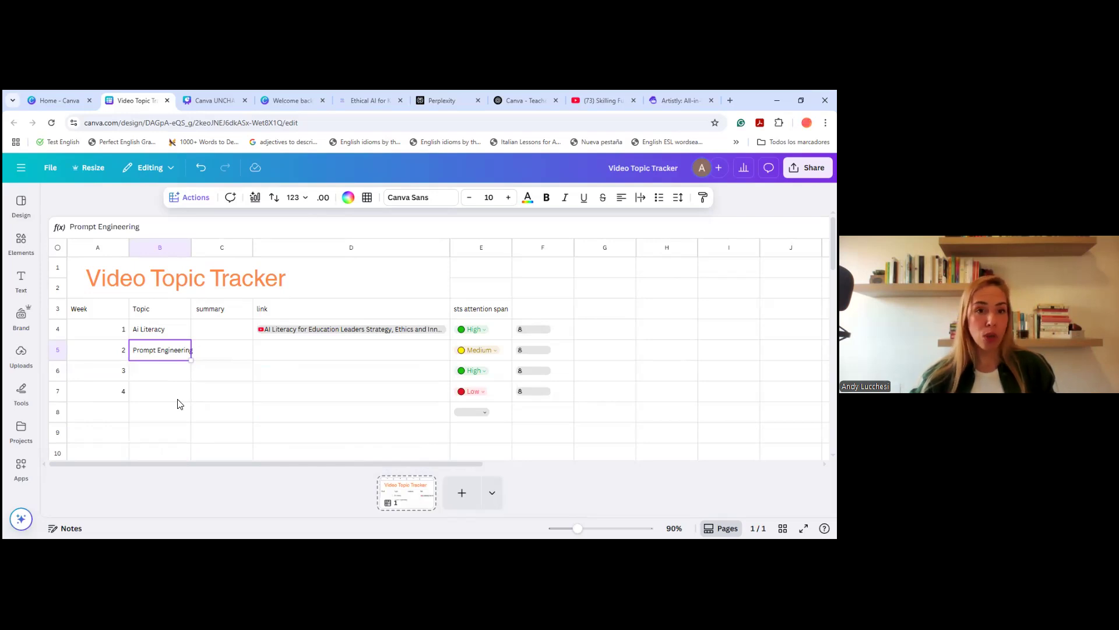
left_click(187, 373)
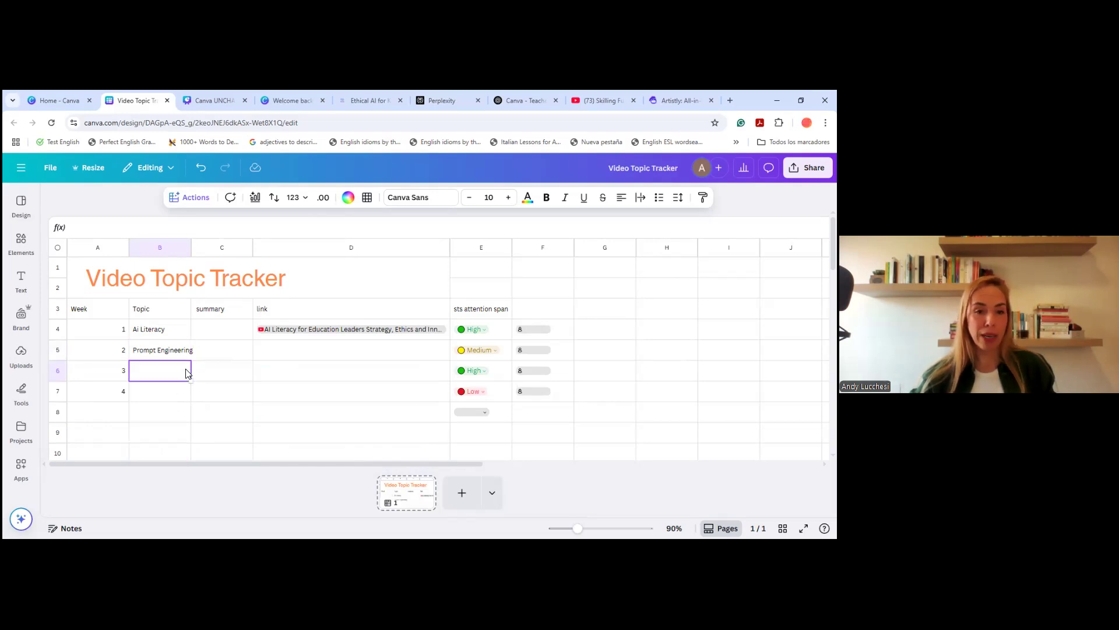
left_click(182, 200)
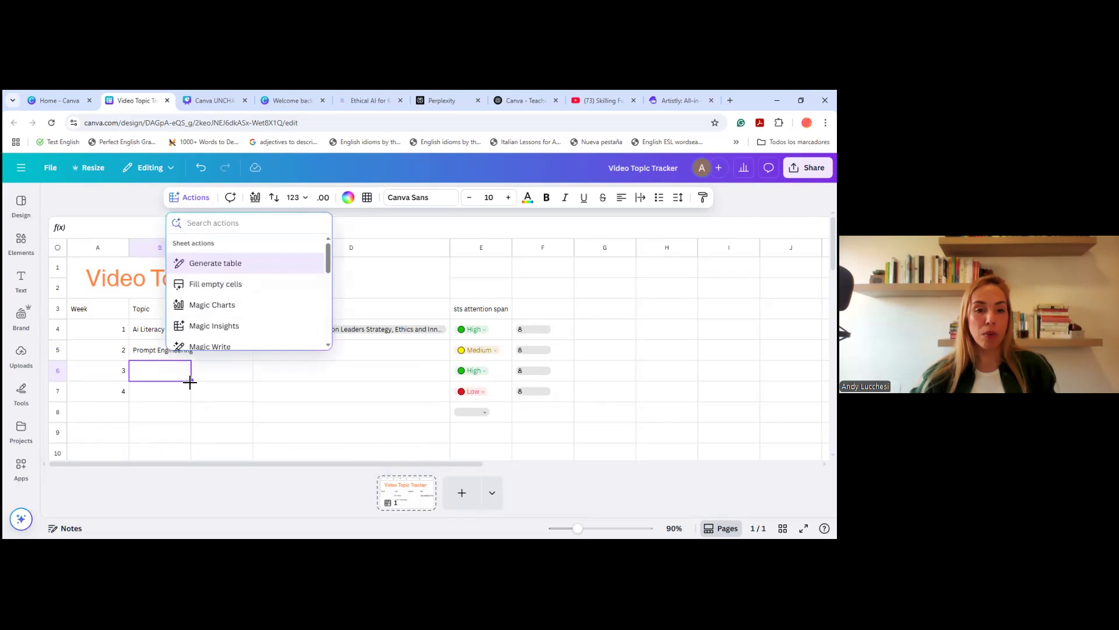
left_click_drag(190, 382, 187, 392)
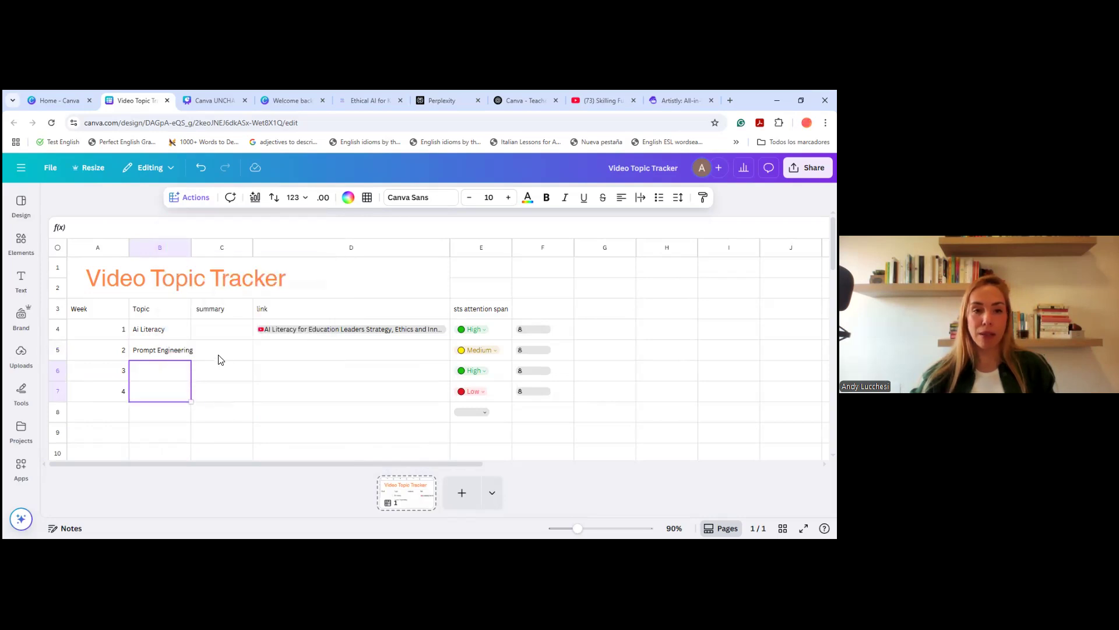
left_click(201, 333)
Generate content for the blank topic and summary cells in B4 to C7 with Fill empty cells
left_click(185, 336)
left_click_drag(186, 336, 222, 392)
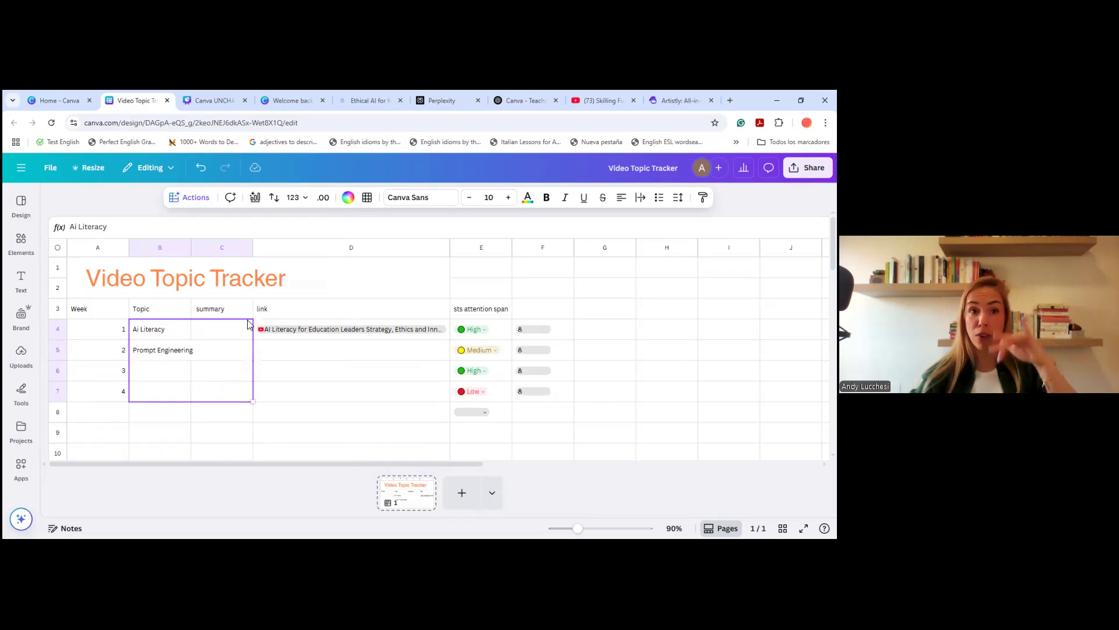
left_click(191, 198)
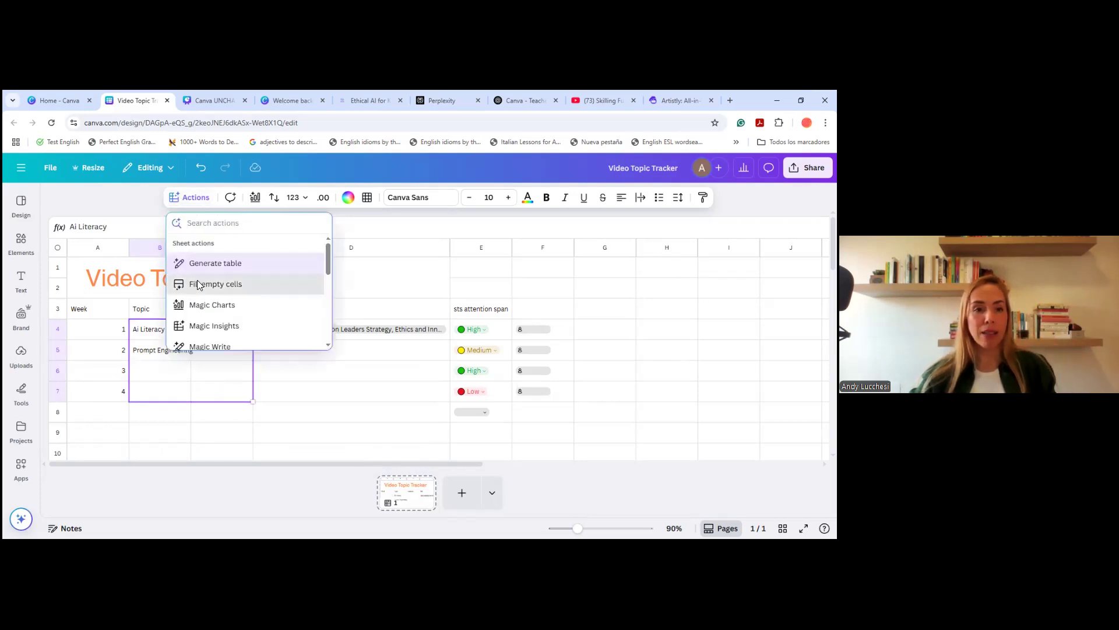
left_click(201, 283)
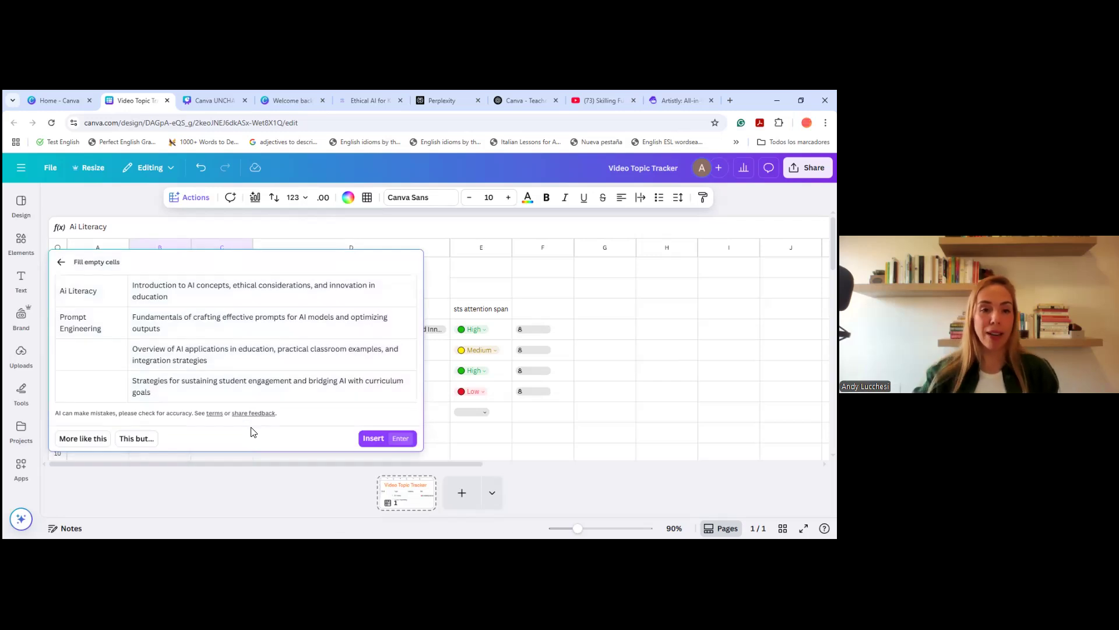
Refine the generated suggestions with "add topics for week 3 and 4" and insert the result into the sheet
left_click(140, 439)
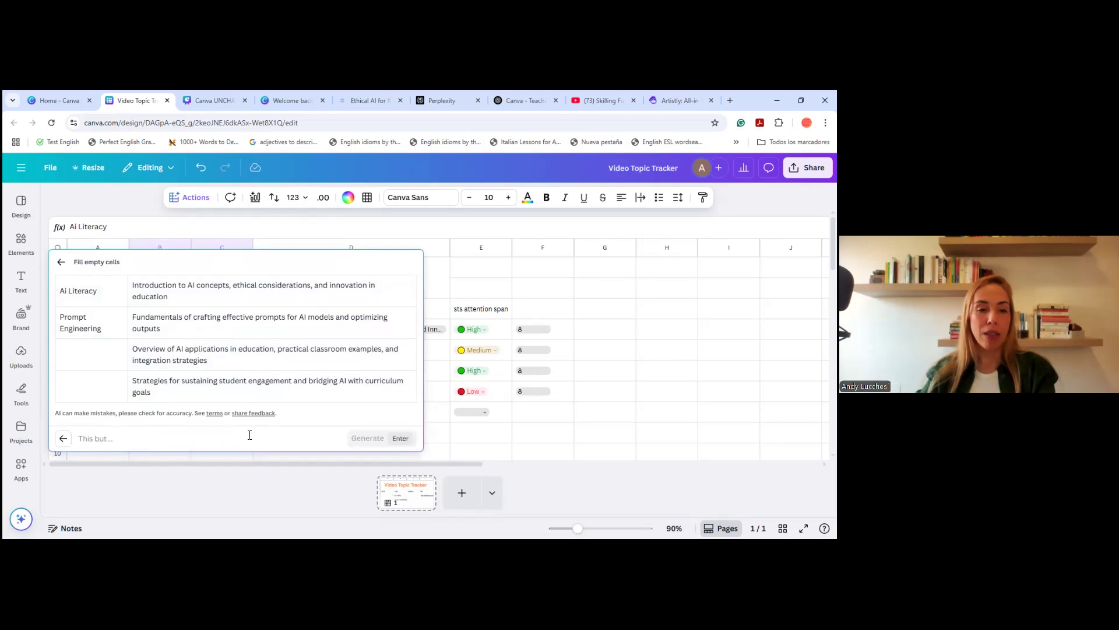
type("a")
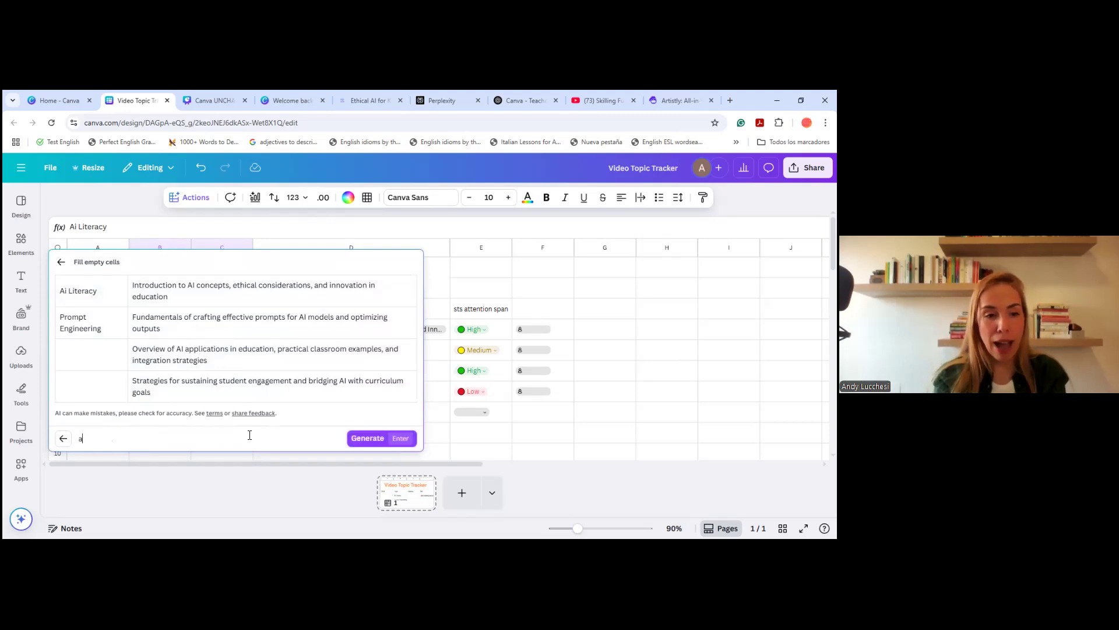
type("dd")
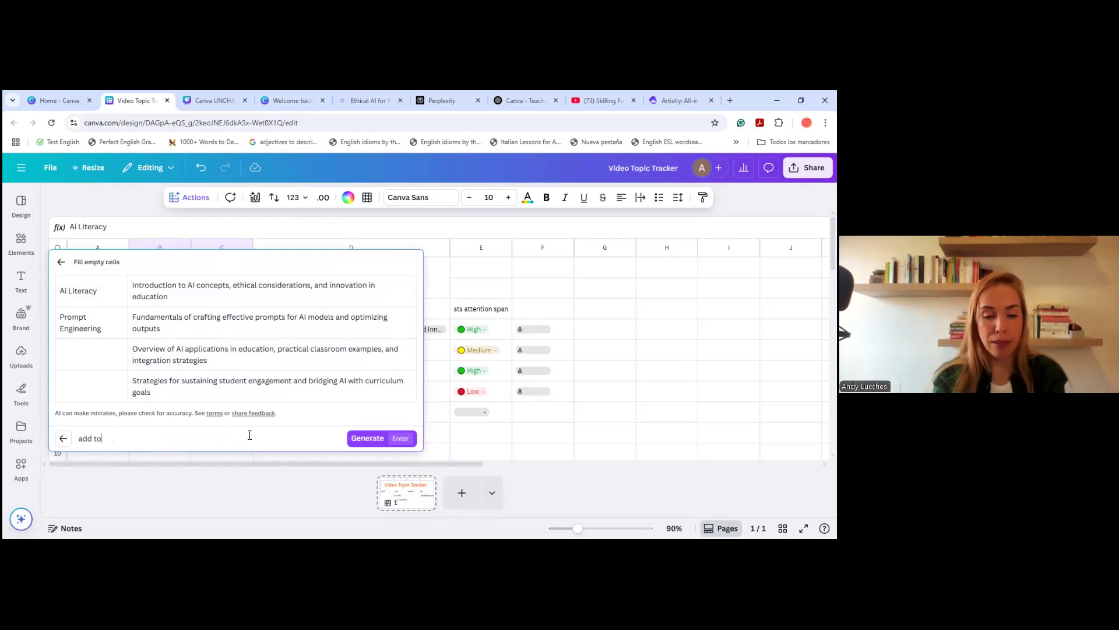
type("topics for")
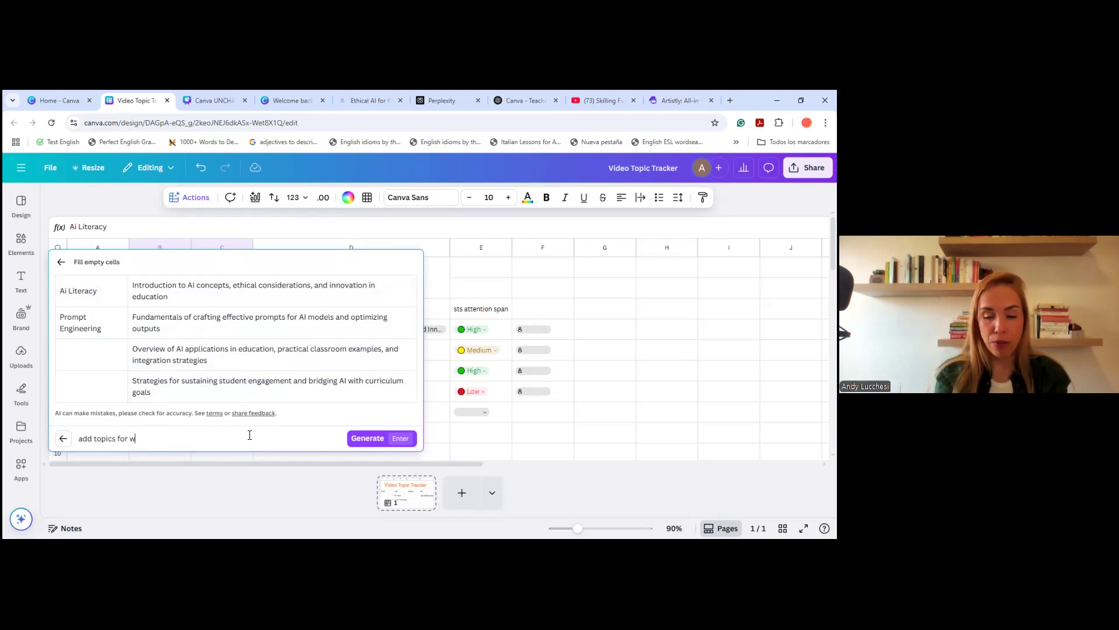
type("w")
type("eek 3 and 4")
key("Return")
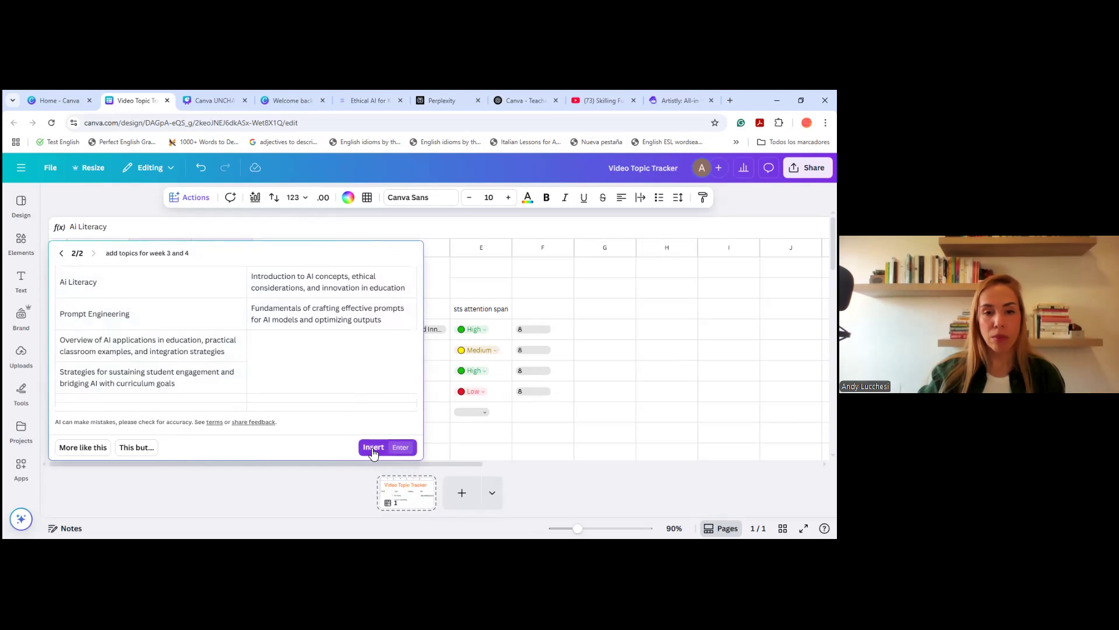
left_click(373, 447)
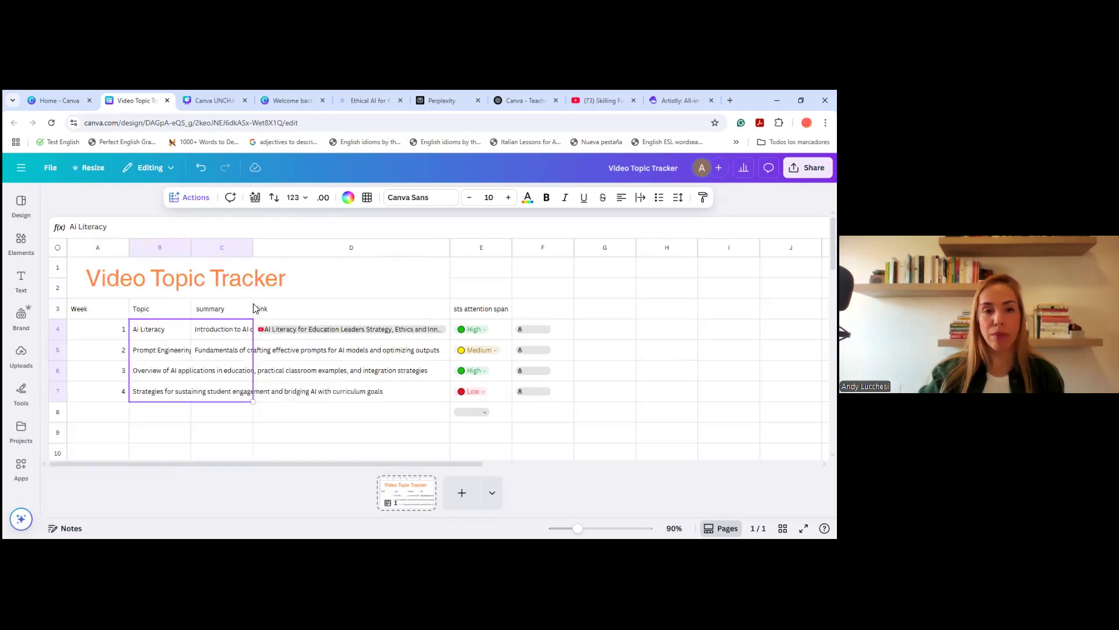
Widen the summary and Topic columns until their generated text fits inside the cells
left_click_drag(253, 247, 465, 267)
left_click_drag(191, 244, 439, 277)
left_click_drag(278, 459, 307, 469)
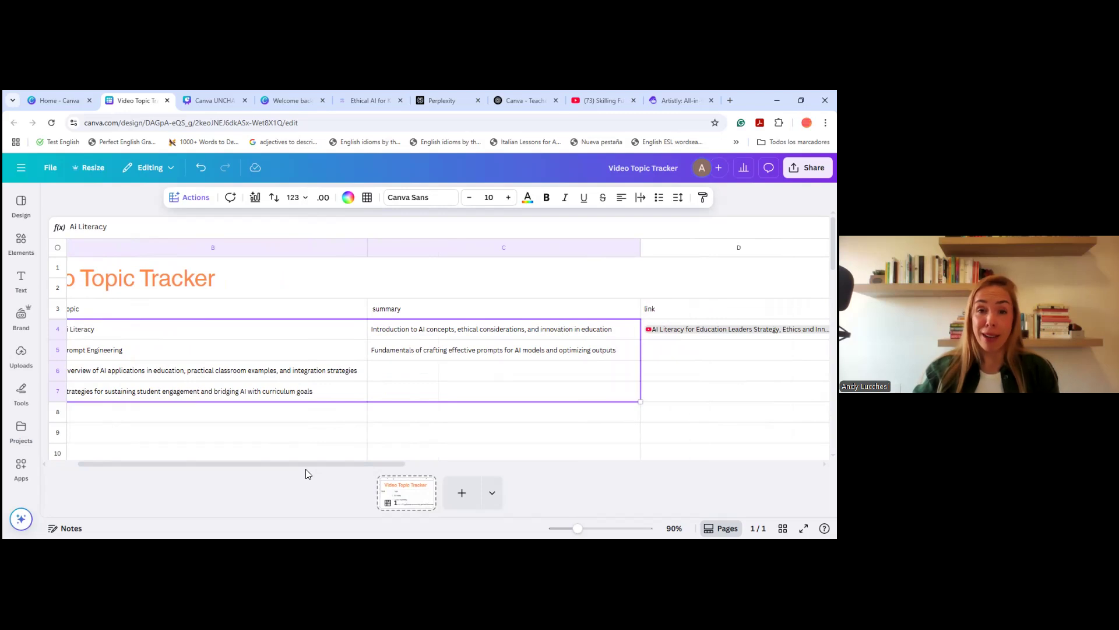
left_click_drag(297, 464, 276, 469)
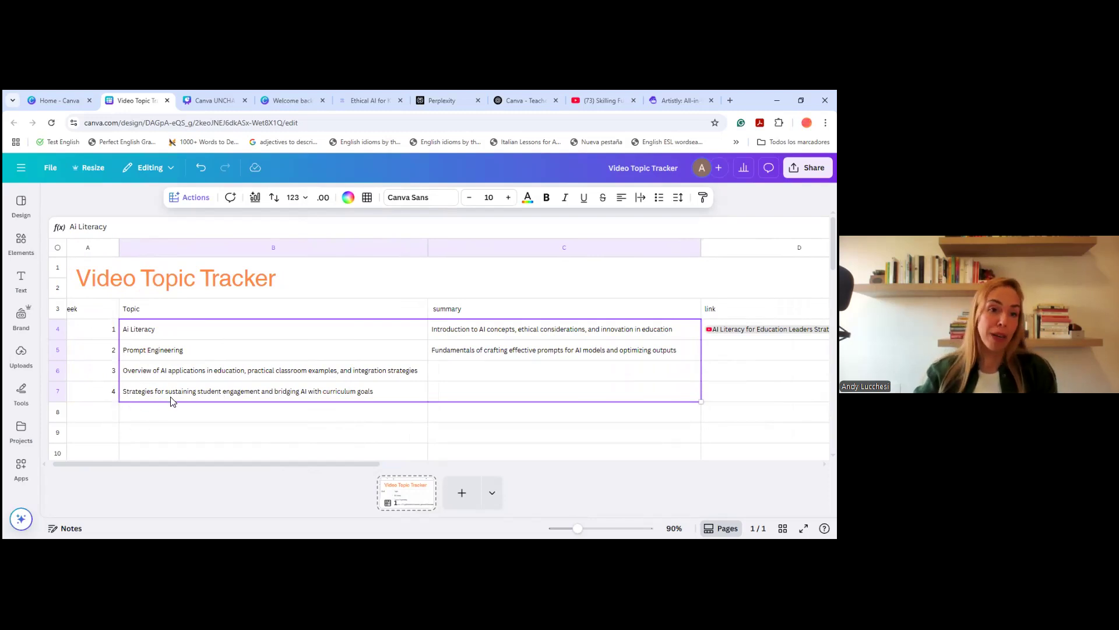
Look over the tracker's rows and columns, from the topics and summaries to the links, attention spans and mentions
scroll(169, 402, "down", 5)
scroll(168, 411, "down", 3)
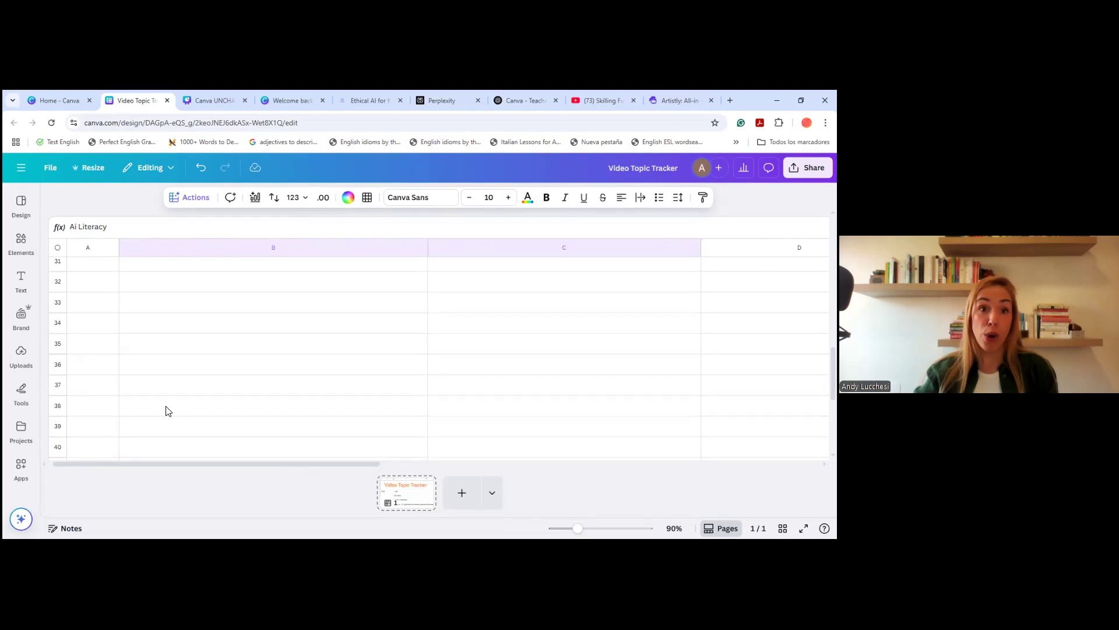
scroll(212, 362, "up", 7)
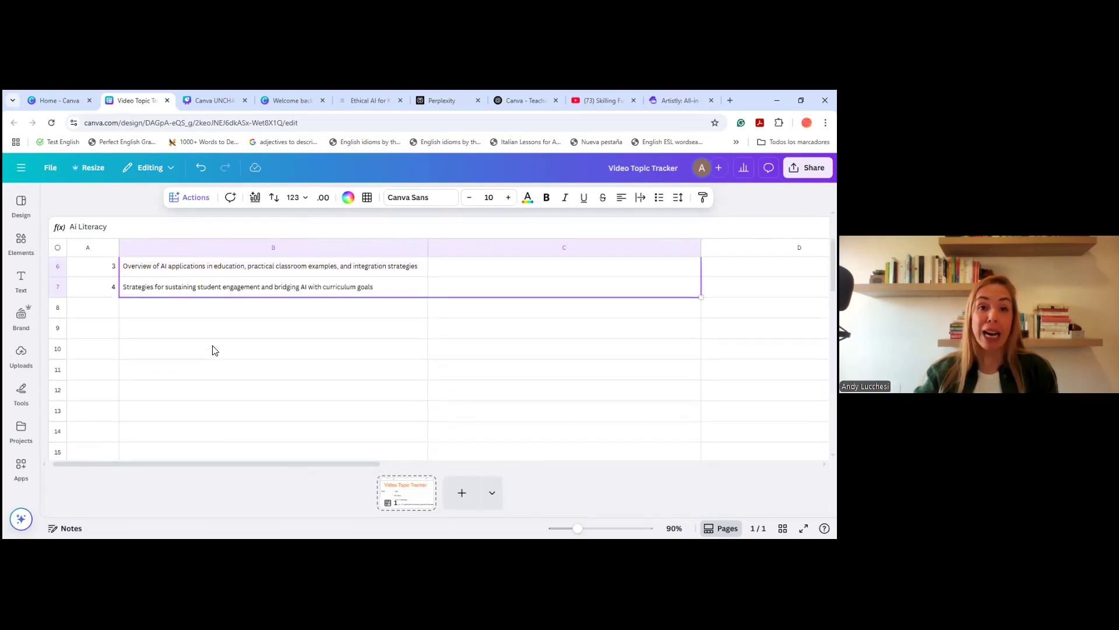
scroll(212, 350, "up", 2)
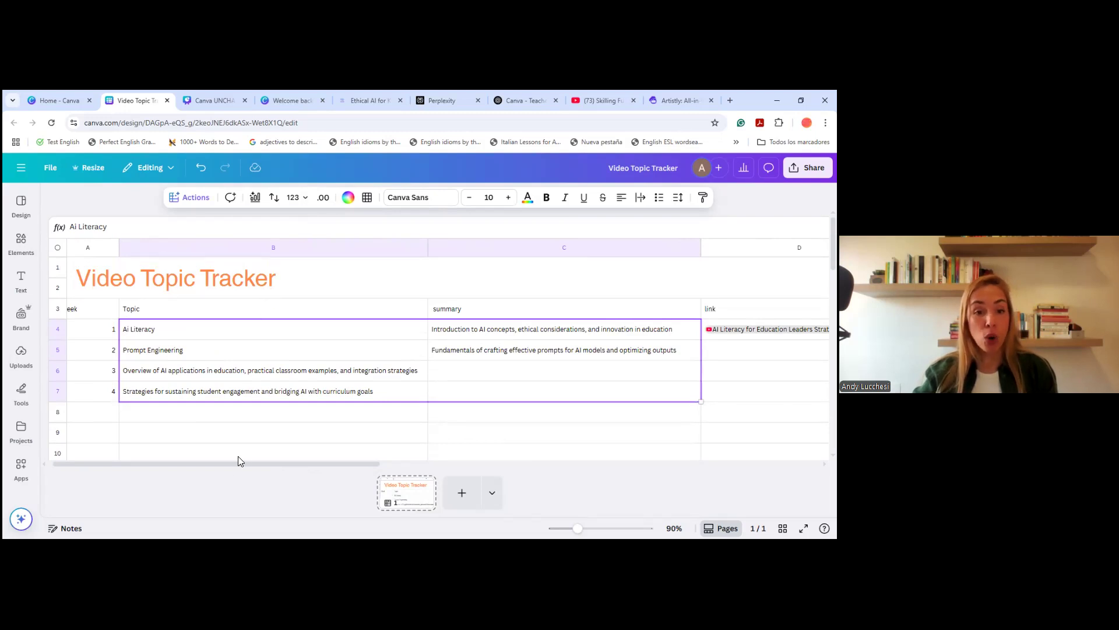
left_click_drag(237, 464, 443, 461)
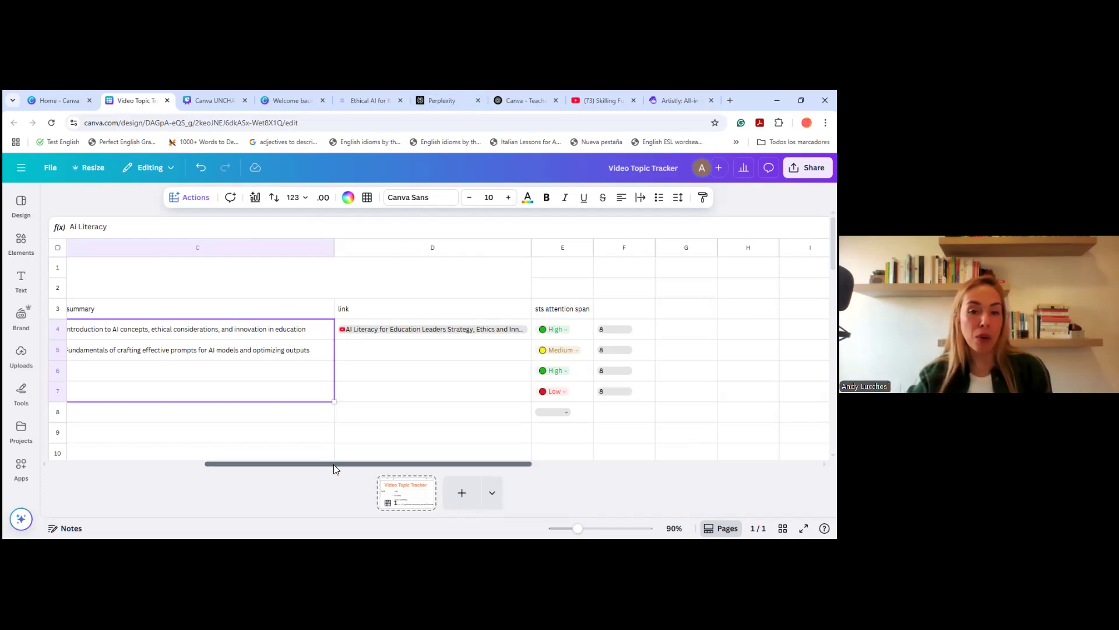
left_click_drag(334, 464, 244, 461)
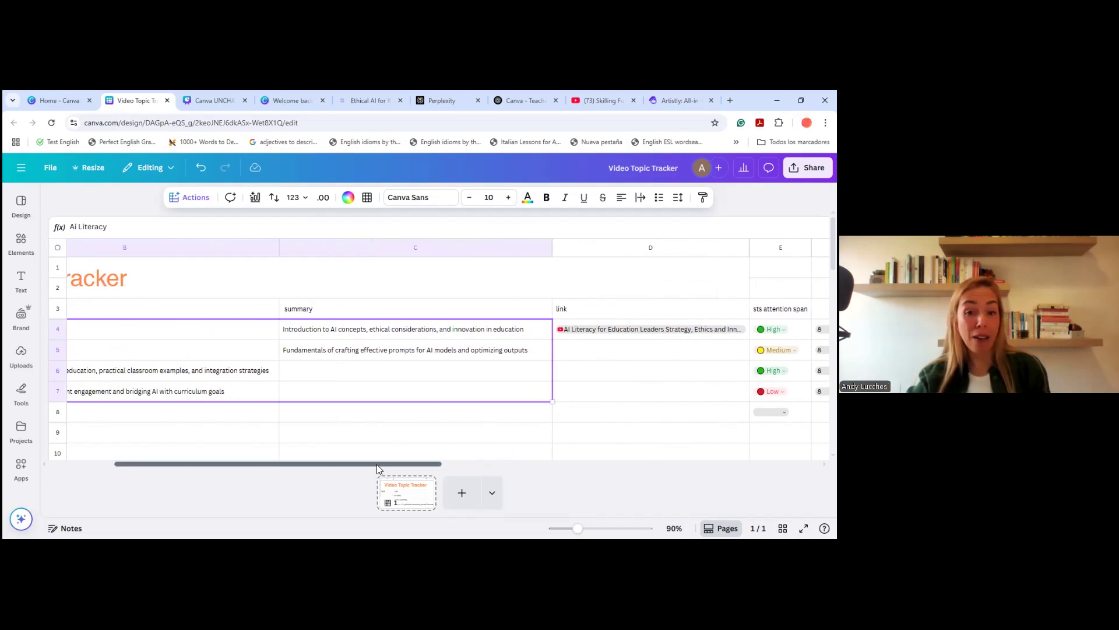
left_click_drag(377, 464, 451, 464)
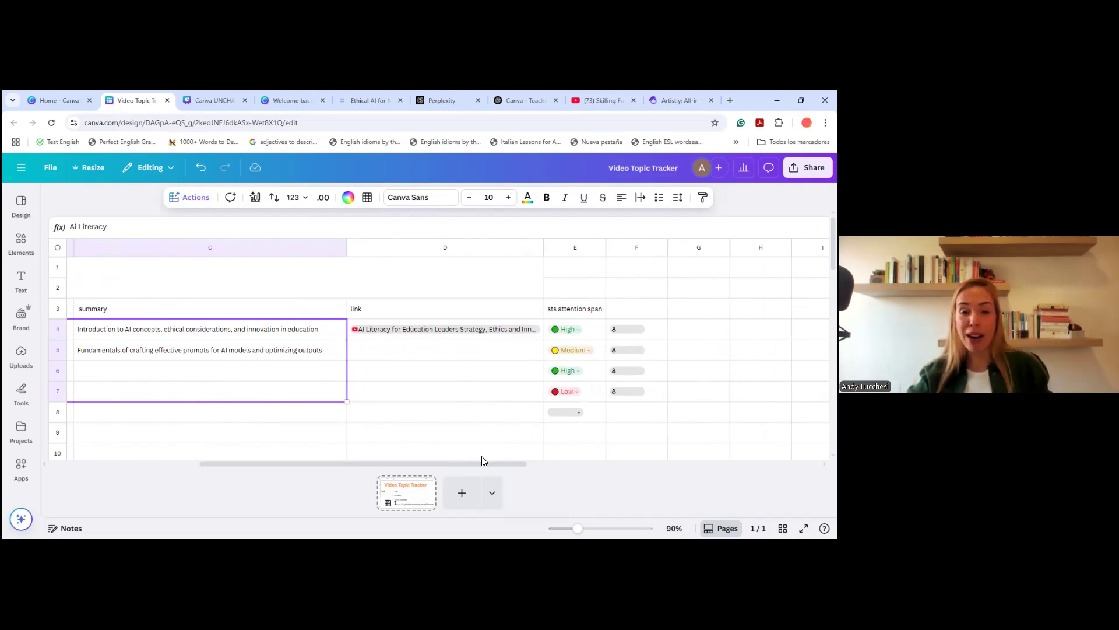
left_click_drag(482, 461, 254, 454)
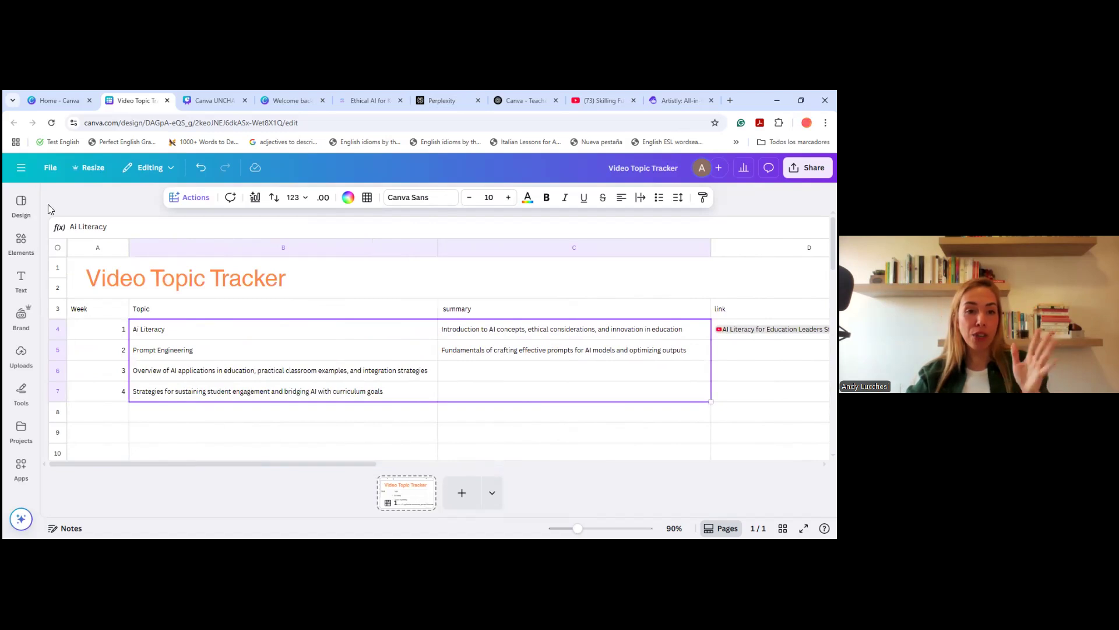
Select the entire sheet and clear the contents of all its cells
left_click_drag(76, 268, 315, 338)
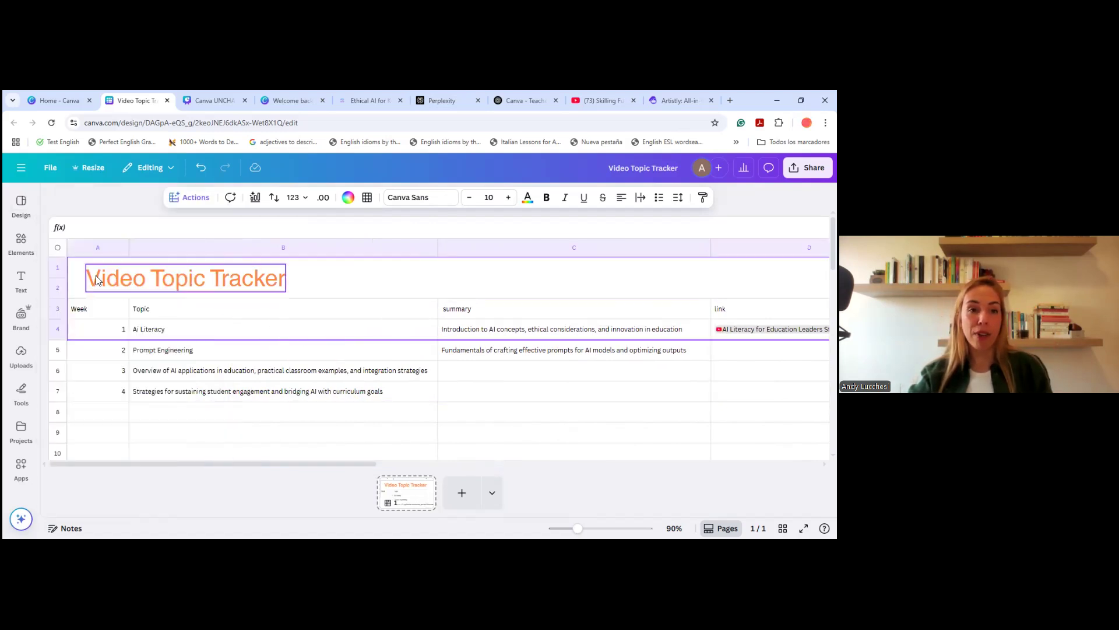
left_click(57, 251)
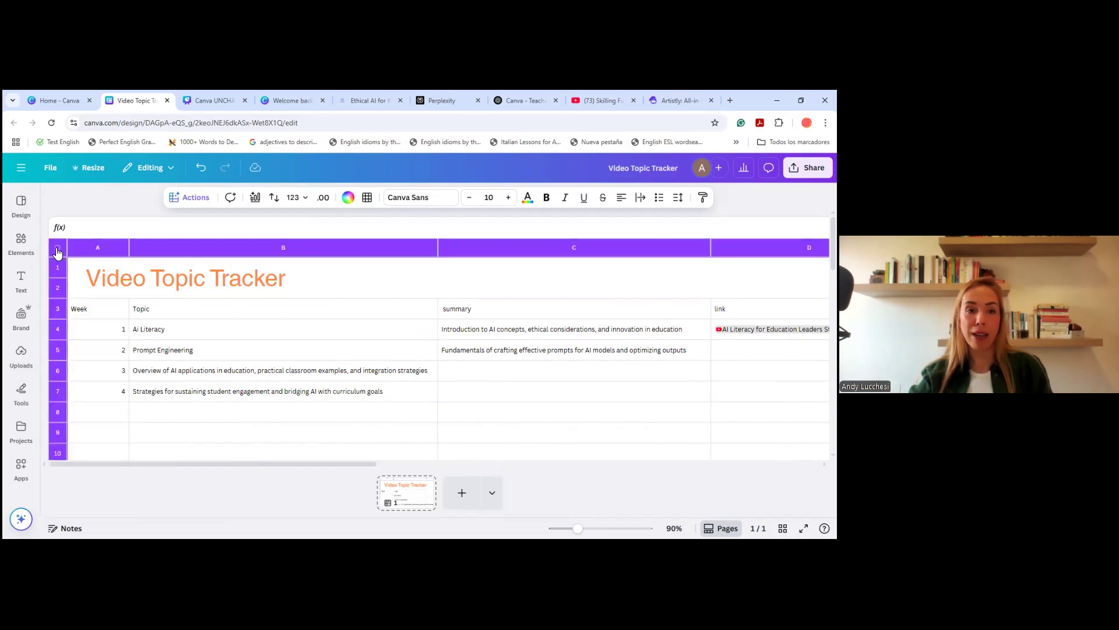
left_click(92, 349)
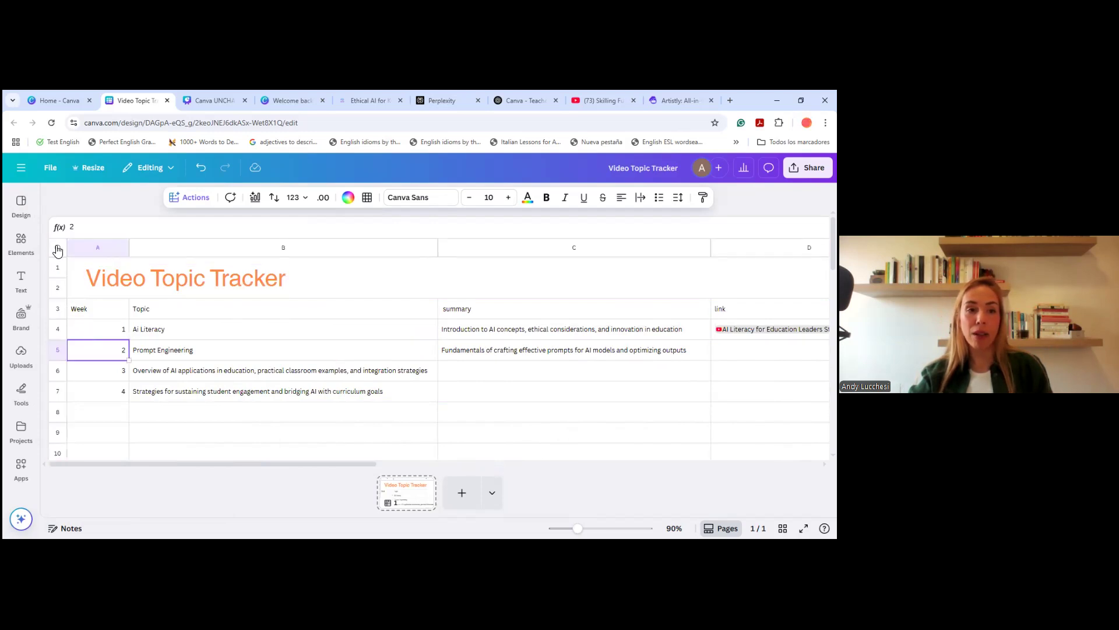
left_click(57, 251)
right_click(86, 354)
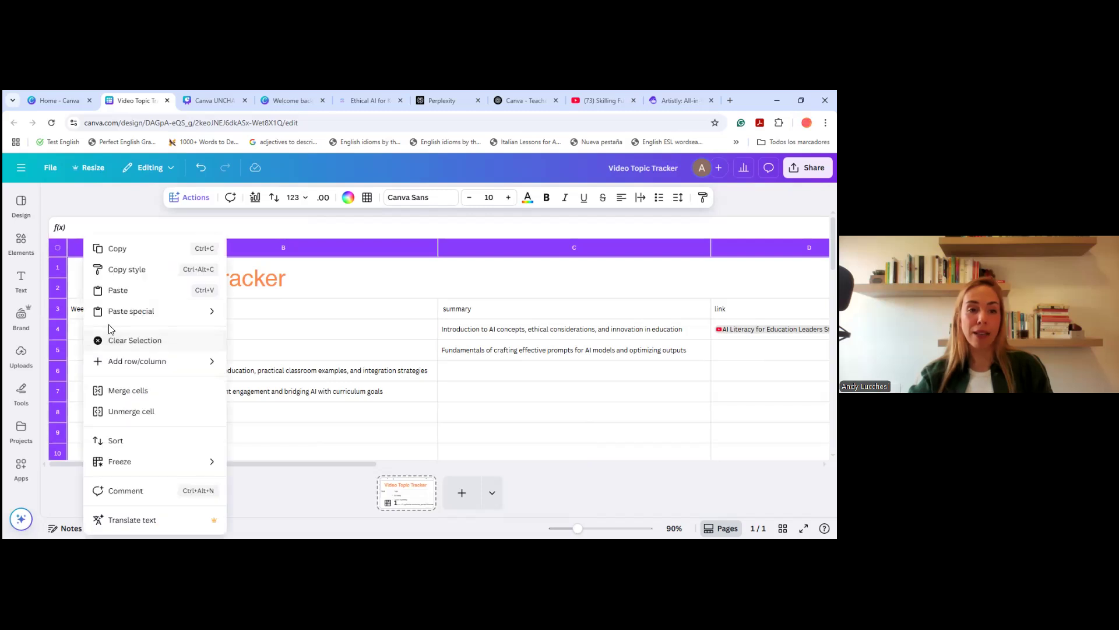
left_click(125, 340)
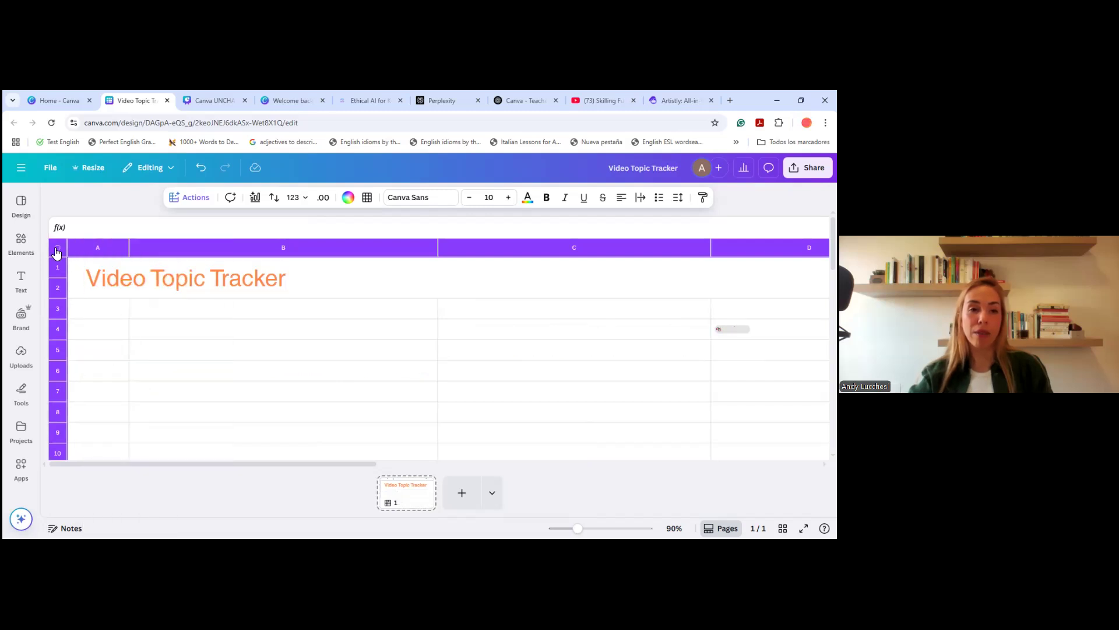
Clear the whole sheet again to remove the leftover link chip, and delete the "Video Topic Tracker" title text
left_click(88, 278)
right_click(88, 276)
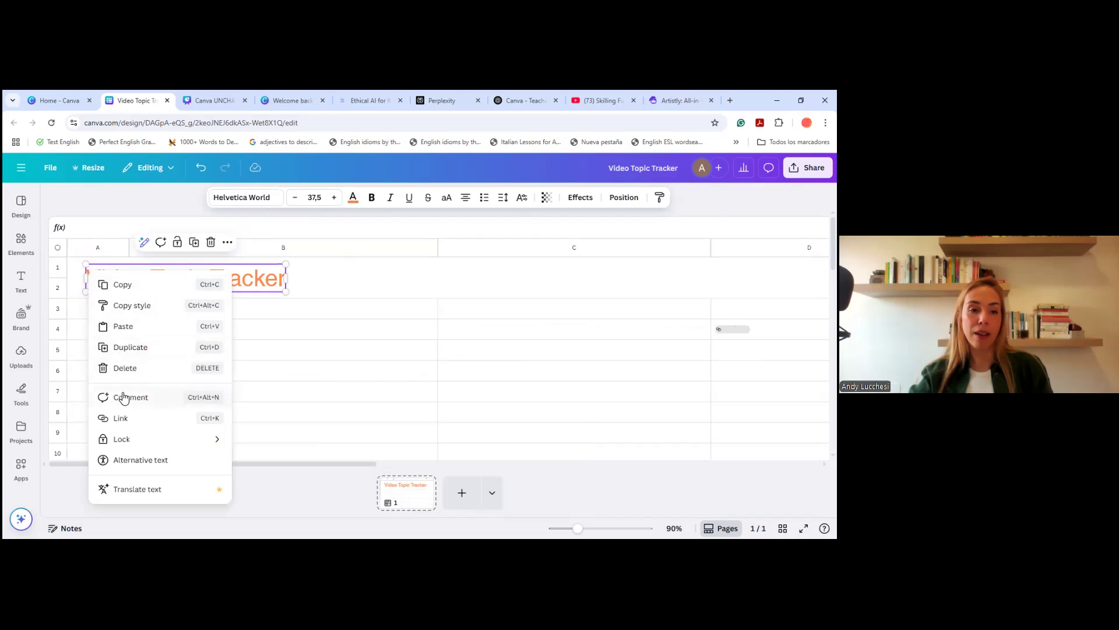
left_click(61, 250)
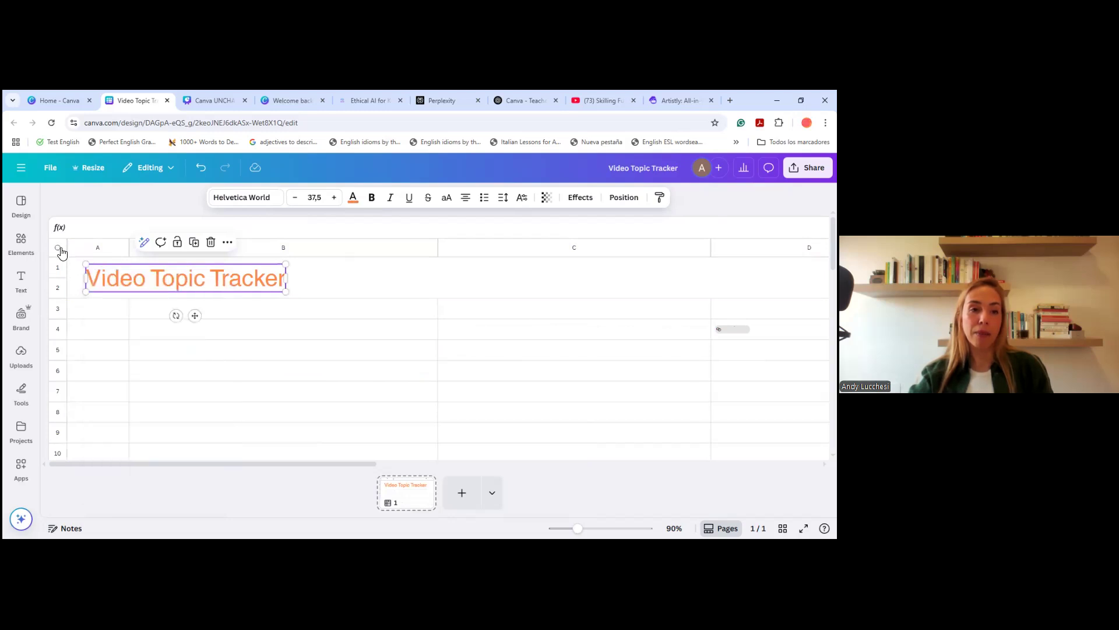
left_click(58, 247)
right_click(81, 266)
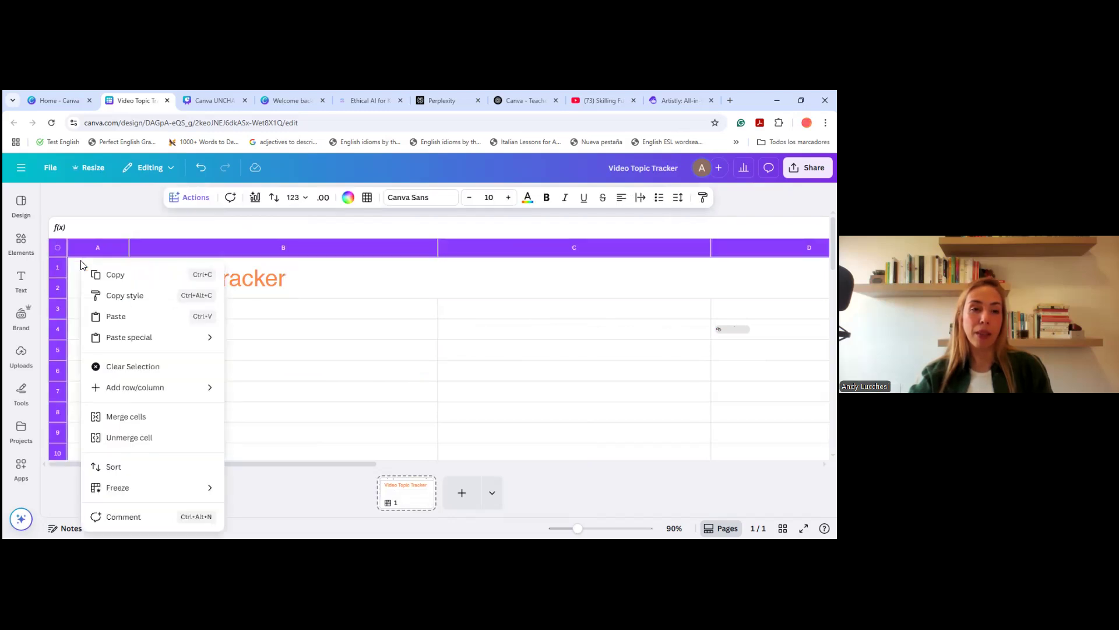
left_click(102, 370)
left_click(153, 291)
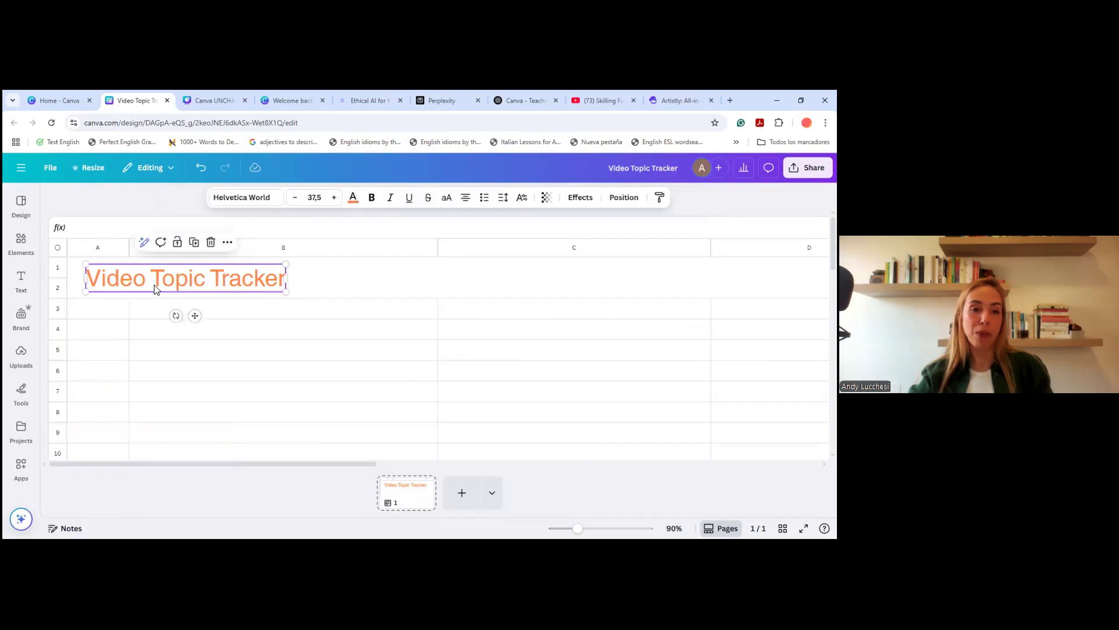
key("Delete")
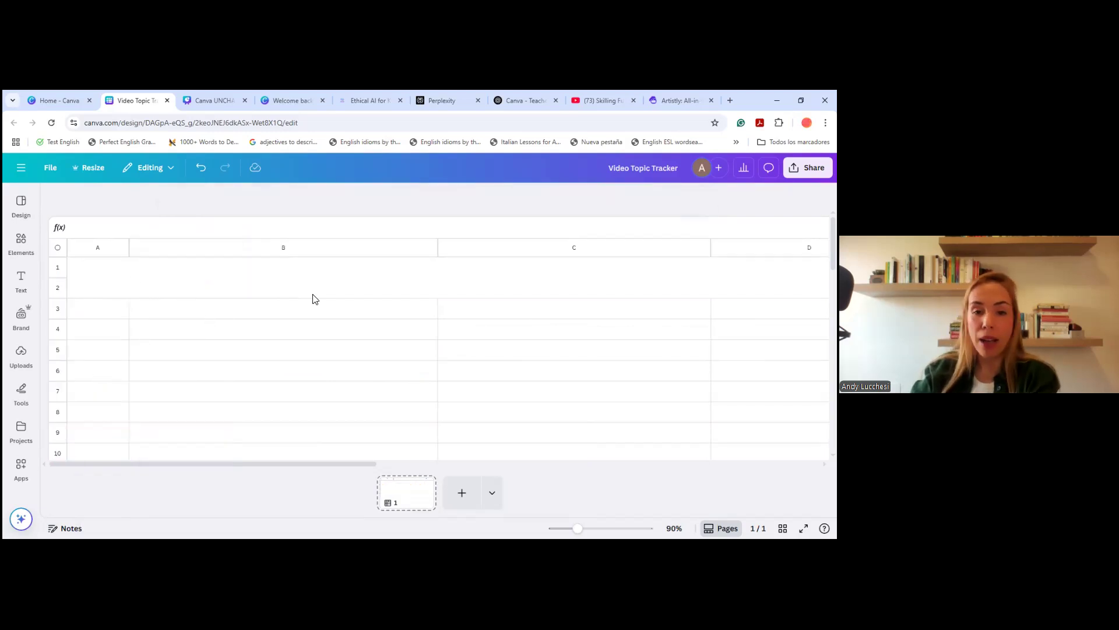
Unmerge the merged title area spanning columns A to D in rows 1 and 2
left_click_drag(414, 463, 312, 463)
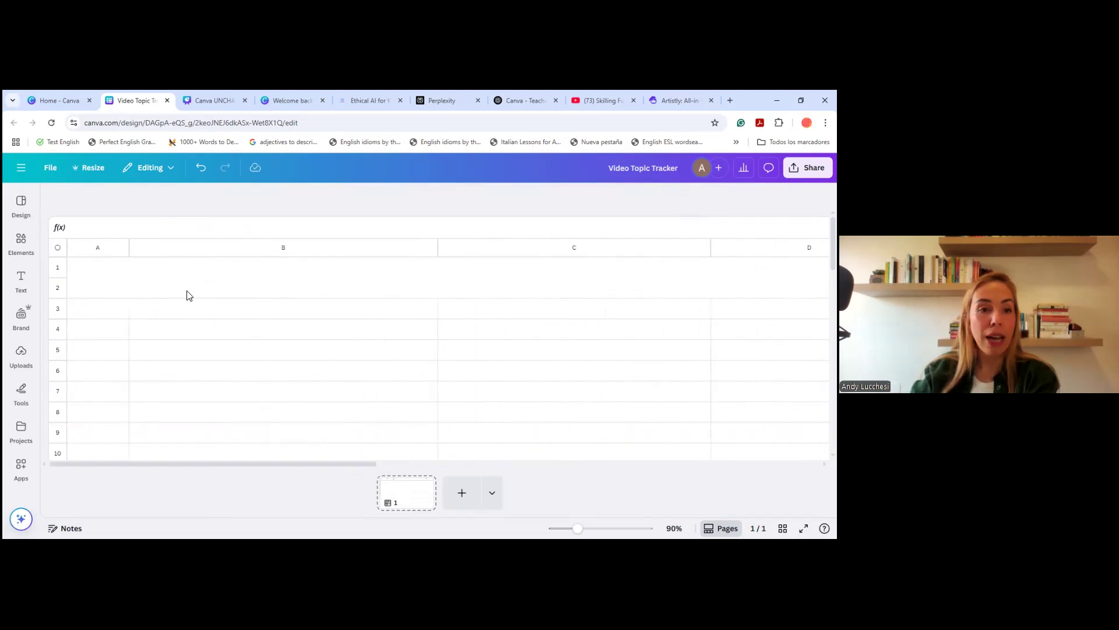
left_click(169, 280)
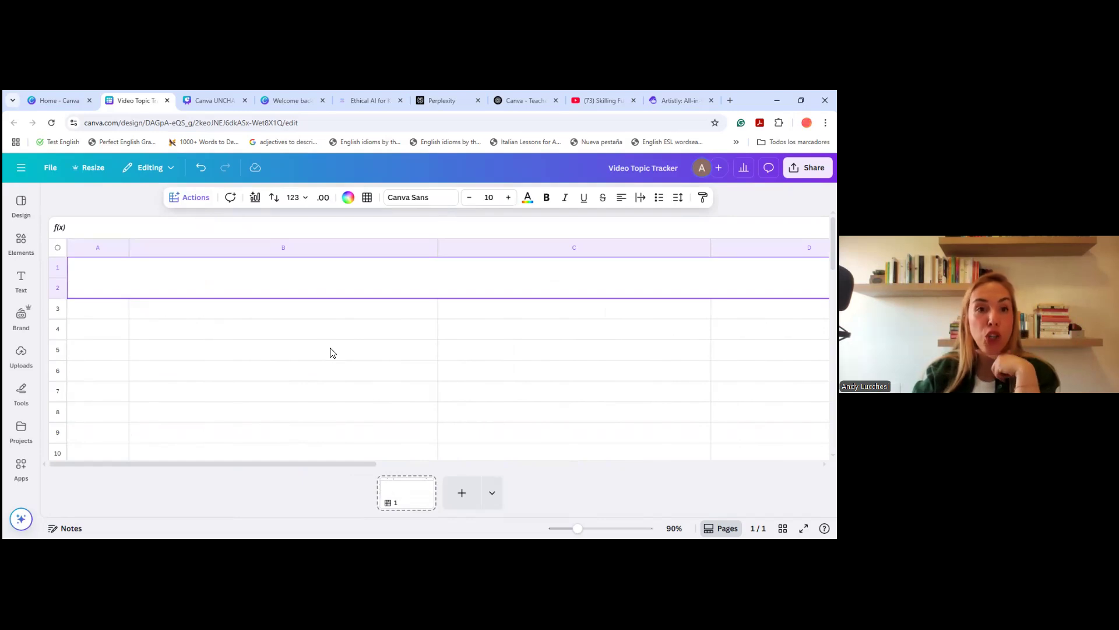
right_click(294, 263)
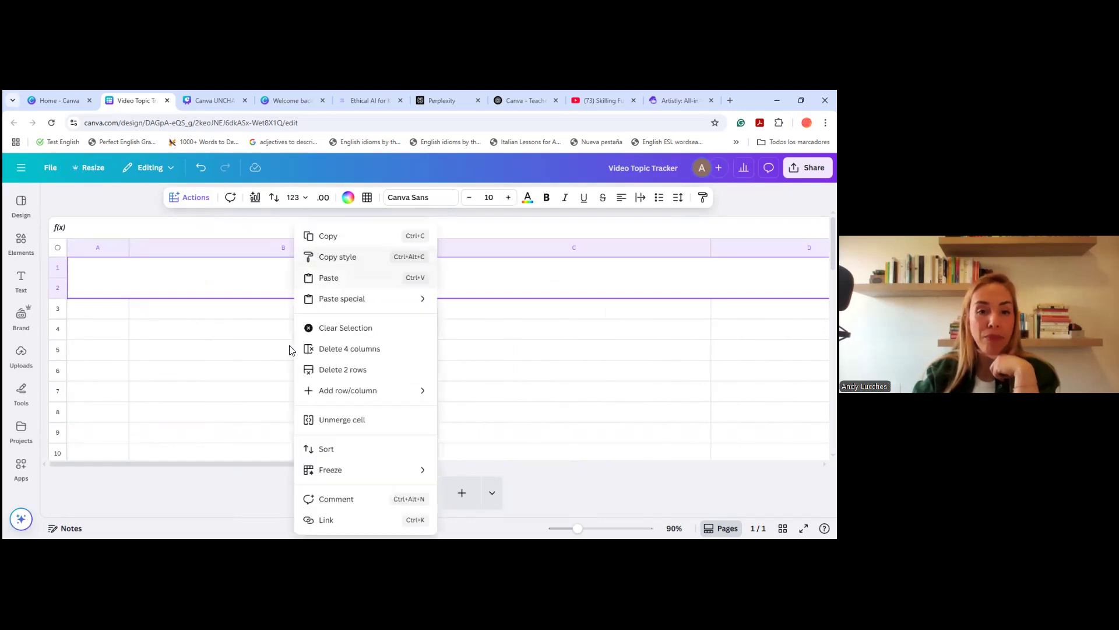
left_click(340, 420)
left_click(369, 295)
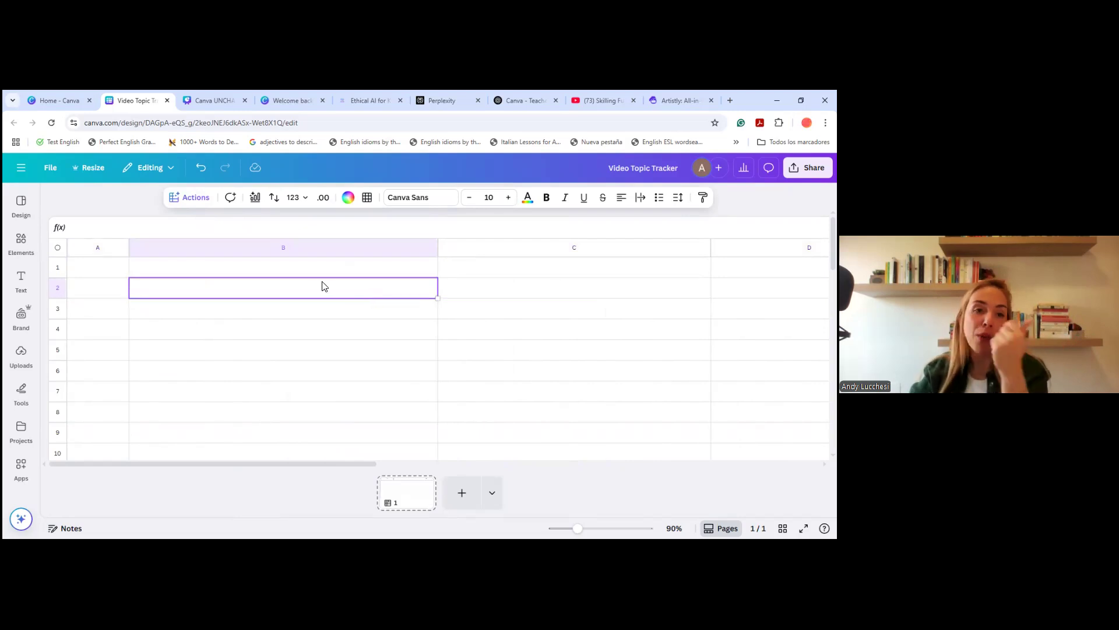
Open the Magic Formulas prompt for cell A1 to view it, and close it without entering a description
left_click(86, 273)
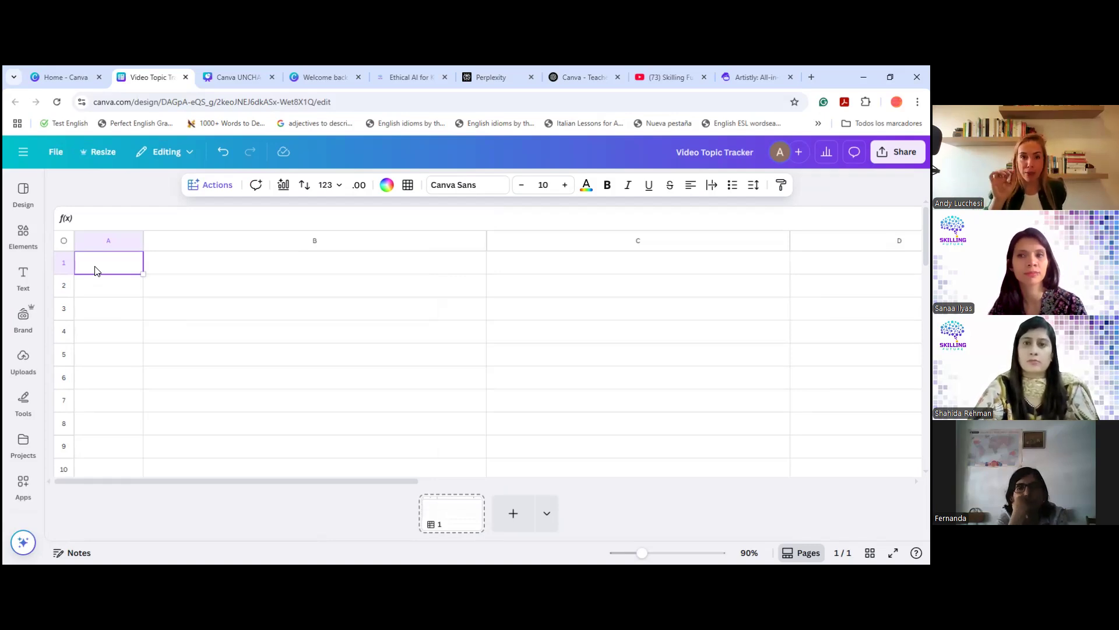
left_click(218, 185)
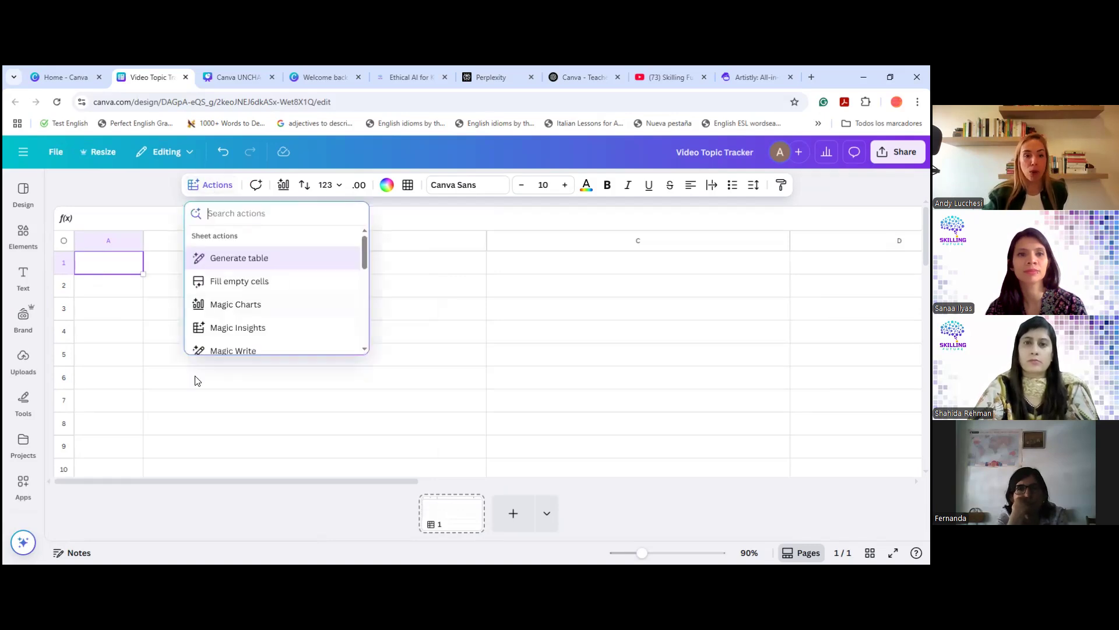
scroll(277, 303, "down", 2)
scroll(250, 304, "down", 4)
left_click(221, 338)
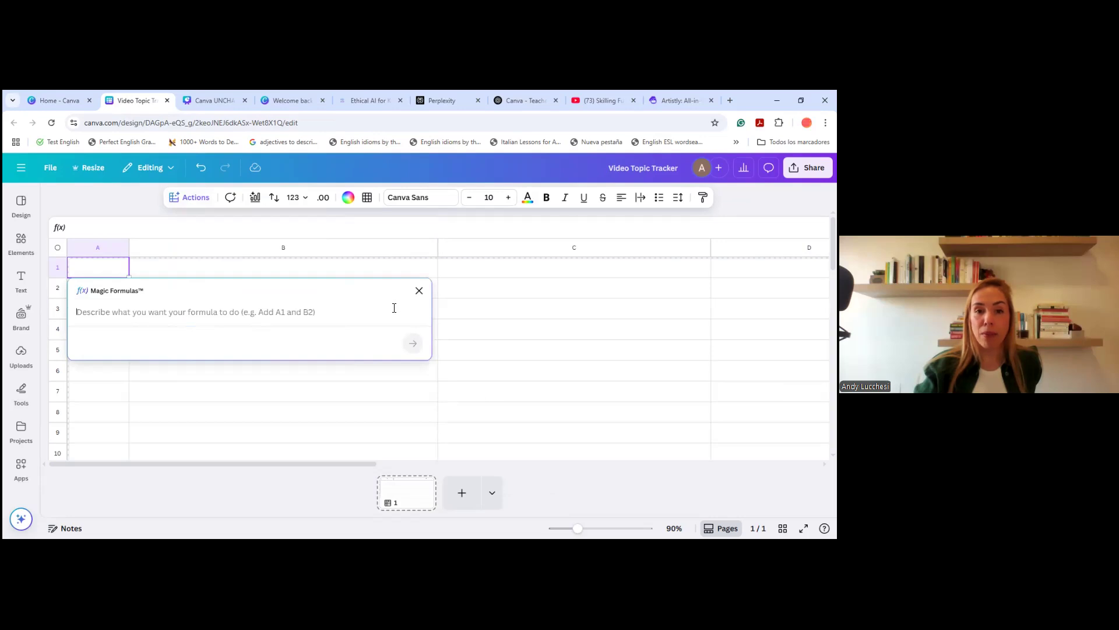
left_click(419, 290)
Start a formula in cell A1, look through the list of available functions, and delete the formula start
left_click(193, 197)
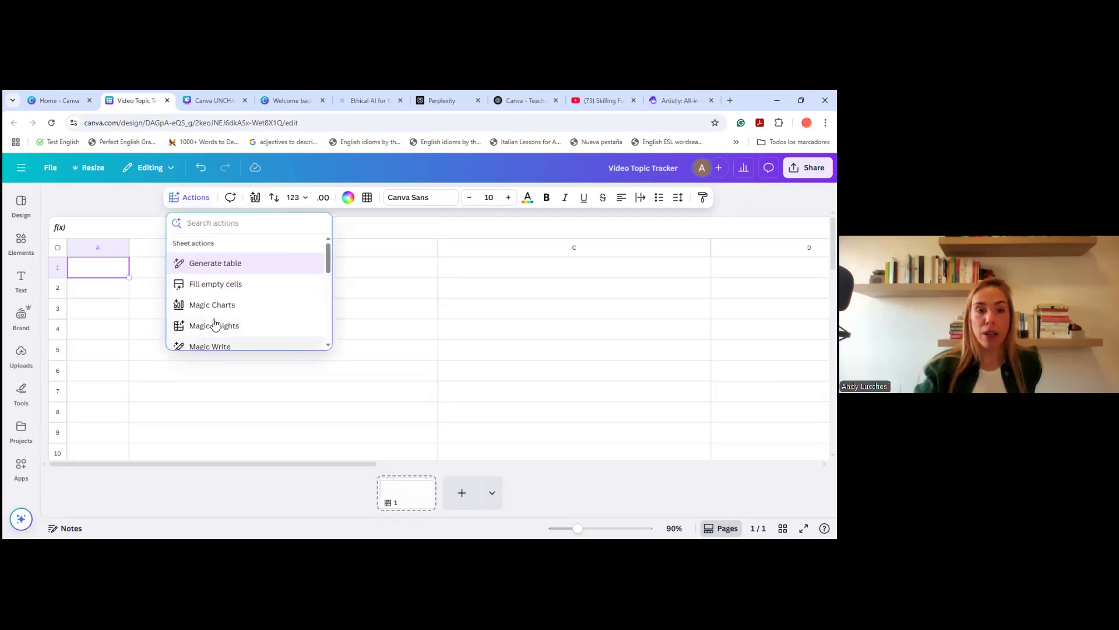
scroll(215, 325, "down", 5)
left_click(196, 318)
scroll(230, 350, "down", 5)
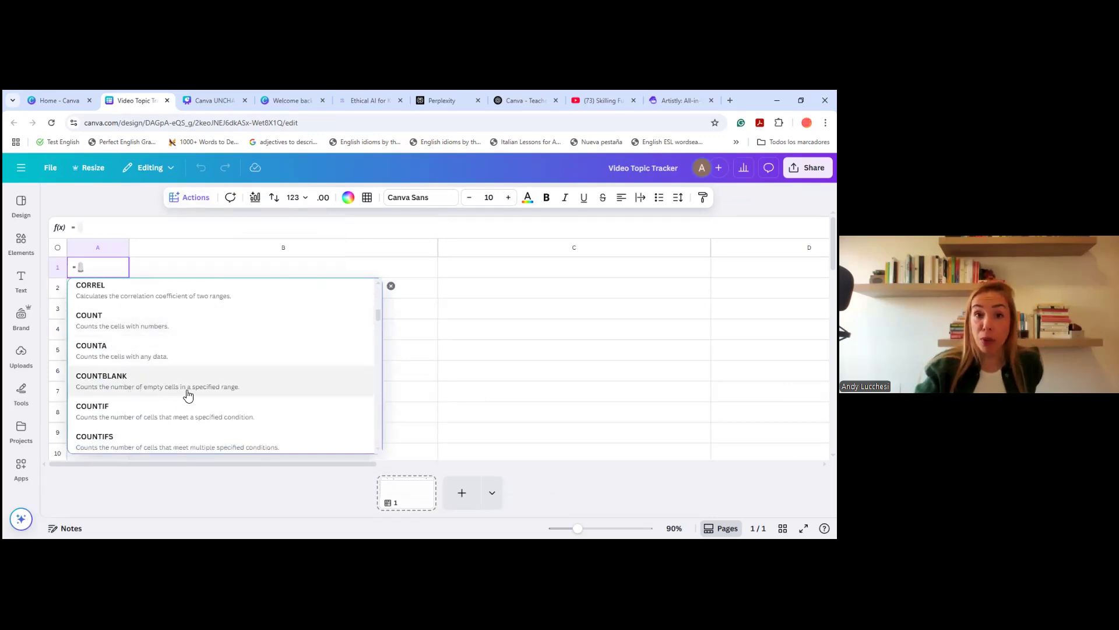
left_click(391, 286)
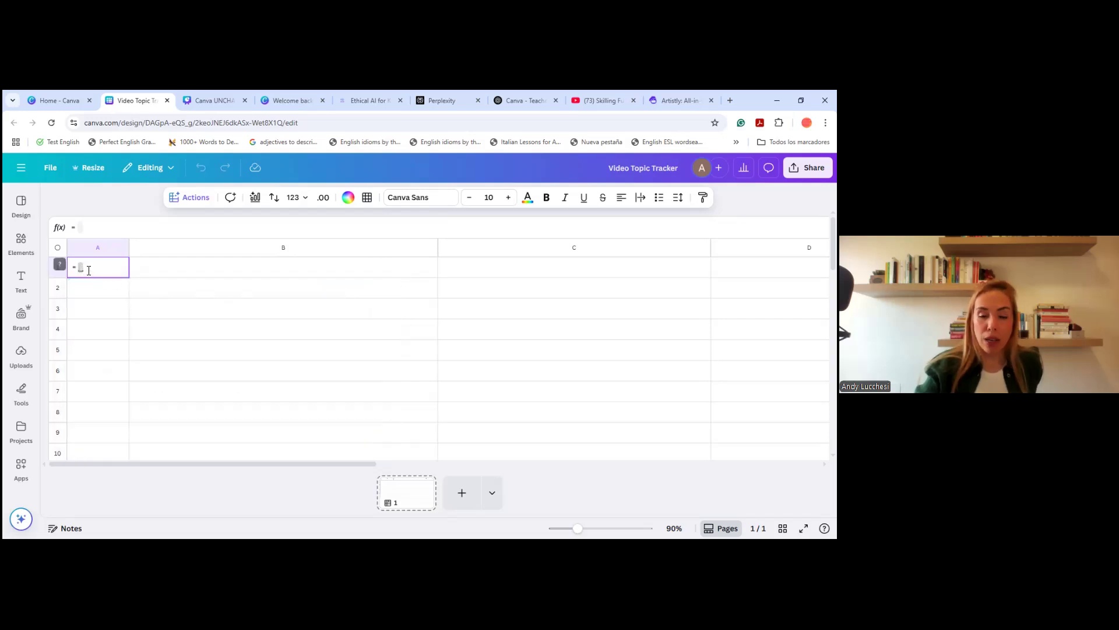
key("BackSpace")
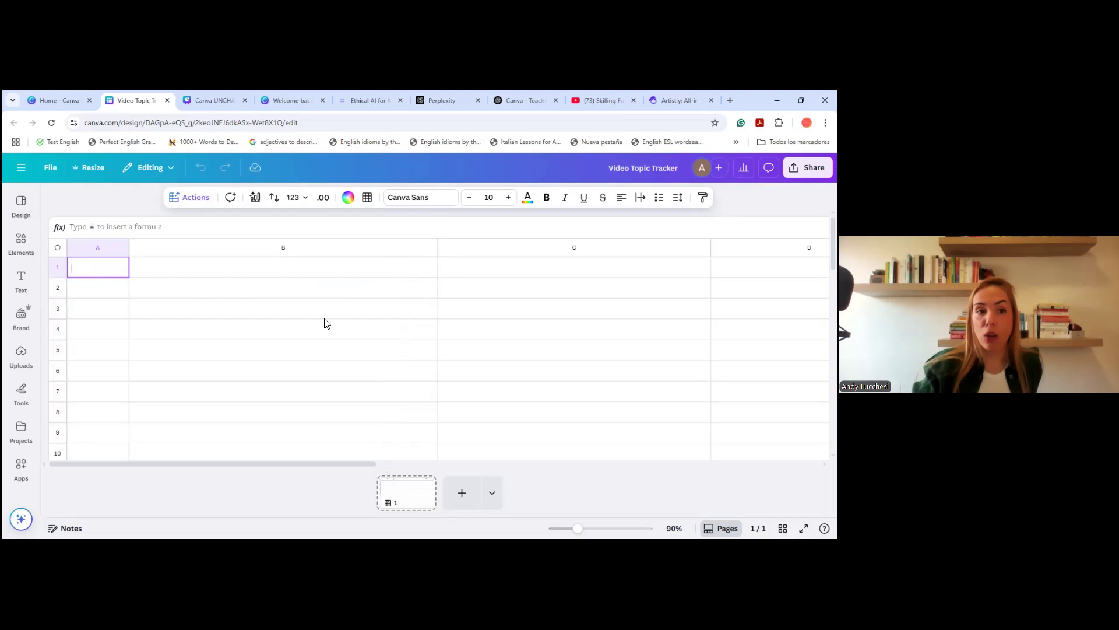
left_click(161, 234)
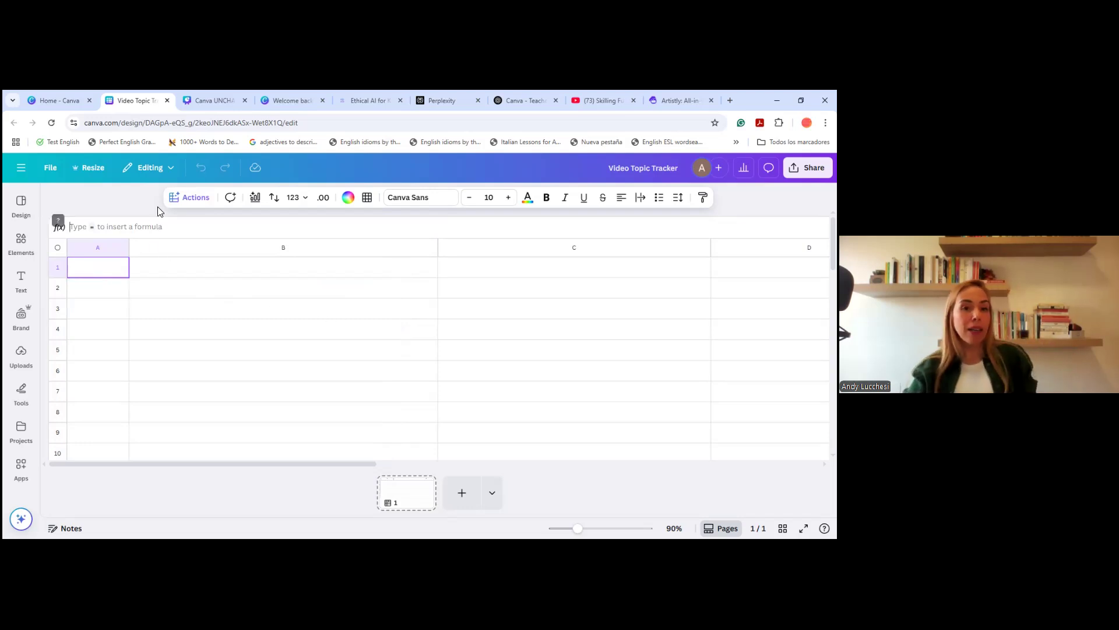
Start generating a table at cell A1 using the suggested Content calendar prompt
left_click(197, 200)
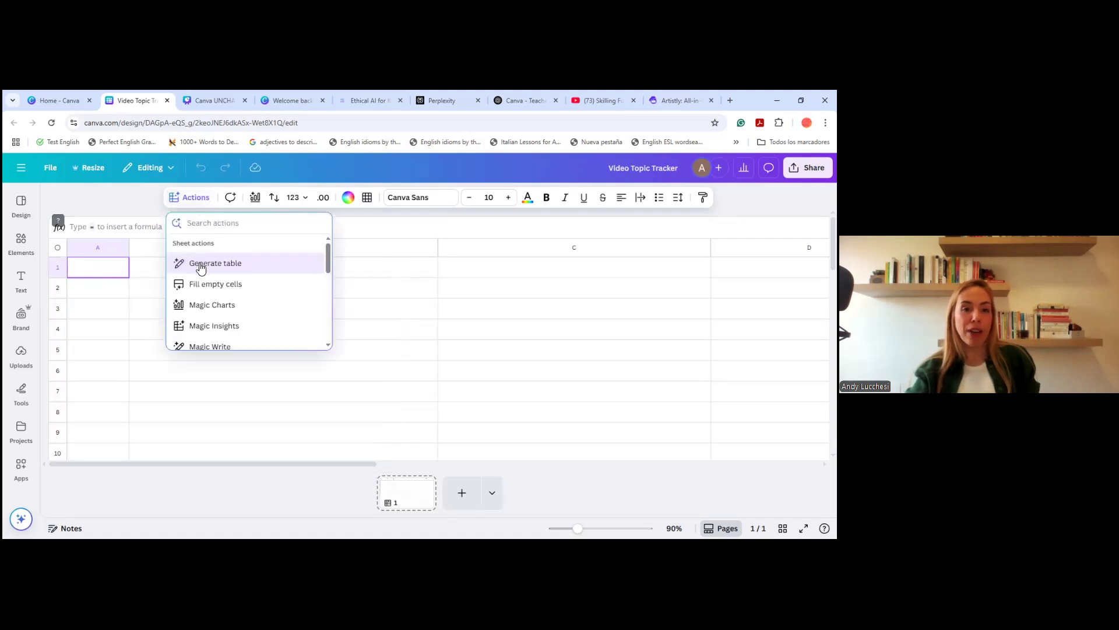
left_click(201, 266)
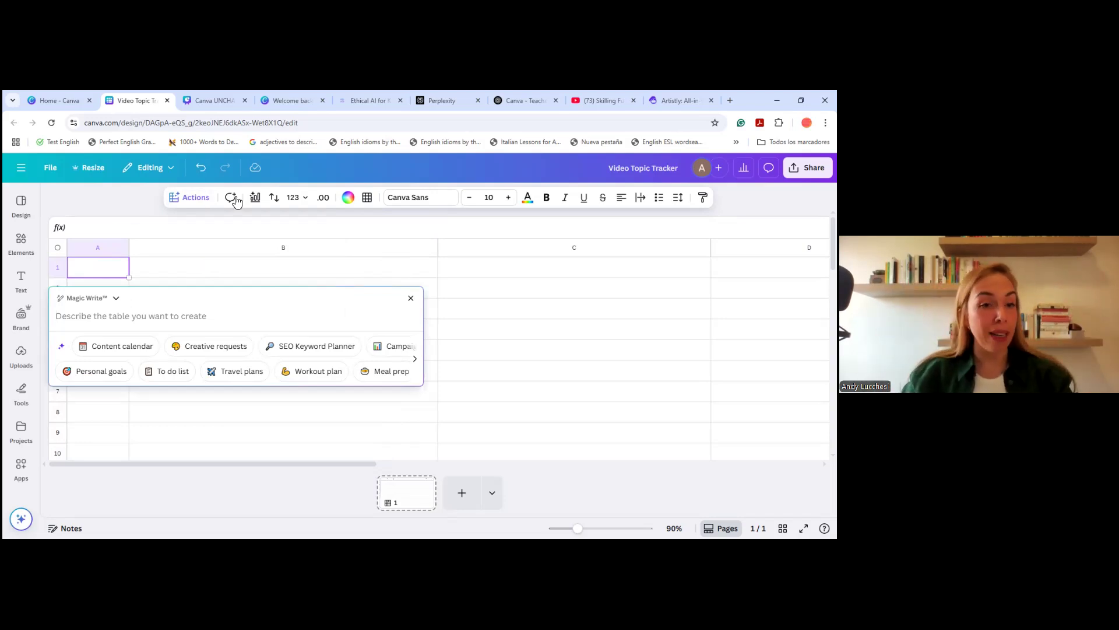
left_click(108, 348)
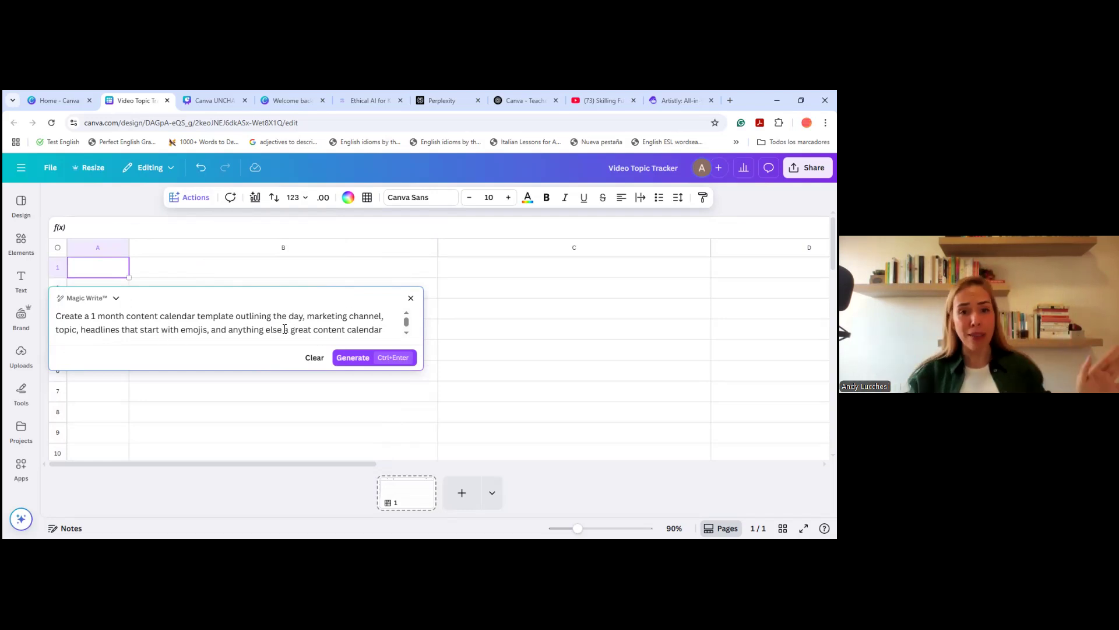
Replace "day, marketing channel" in the table prompt with "week"
left_click(381, 314)
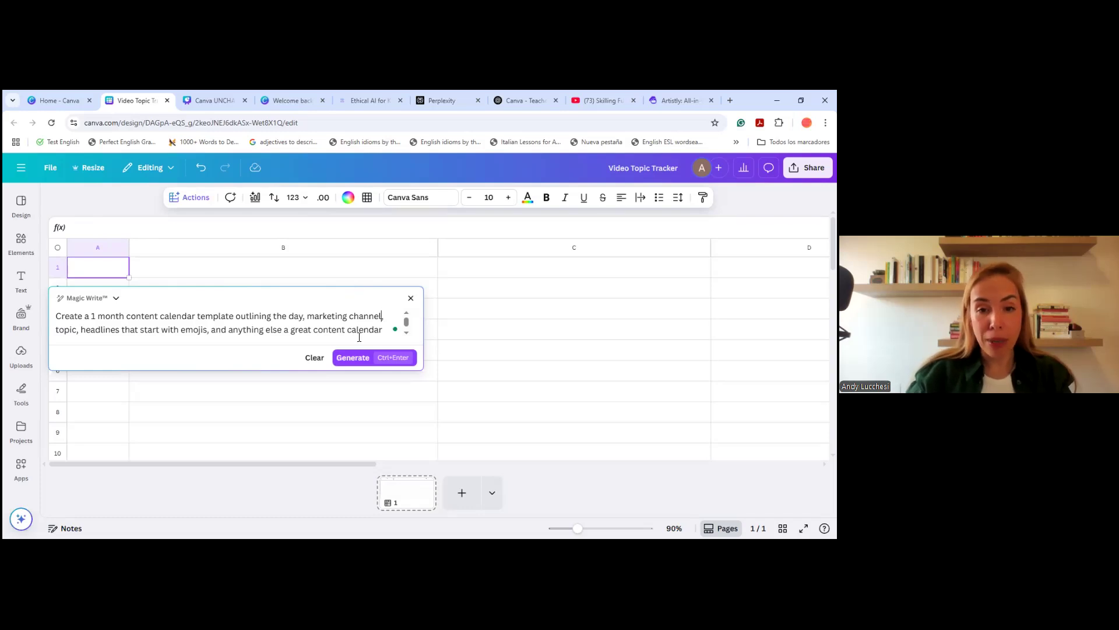
key("BackSpace")
key("BackSpace")
key("BackSpace")
key("BackSpace")
key("BackSpace")
key("BackSpace")
key("BackSpace")
key("BackSpace")
key("BackSpace")
key("BackSpace")
key("BackSpace")
key("BackSpace")
key("BackSpace")
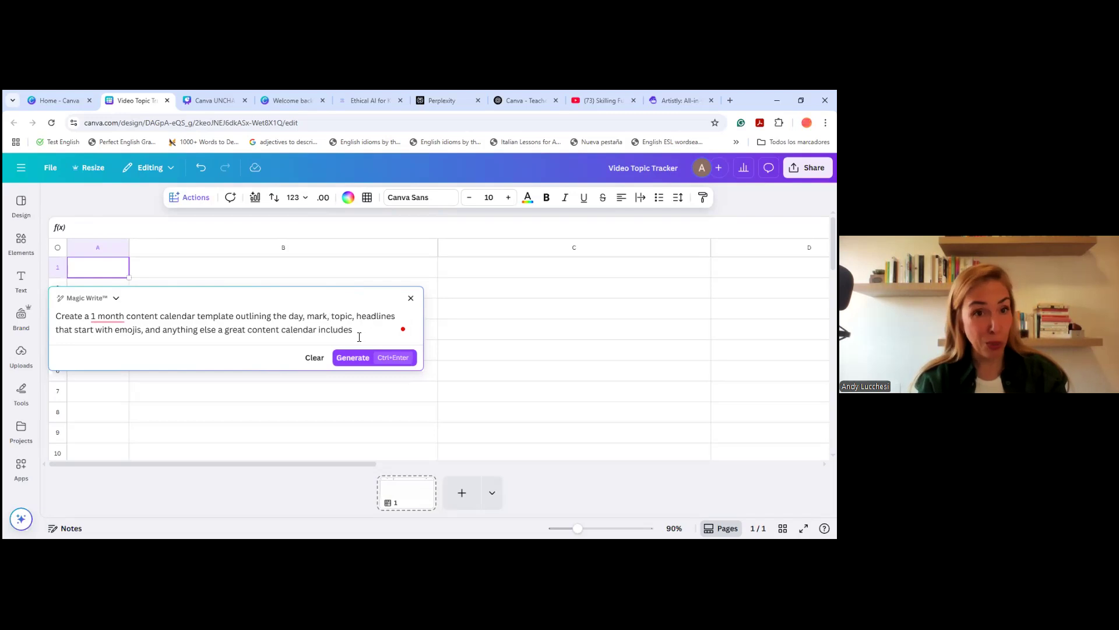
key("BackSpace")
key("BackSpace")
key("BackSpace")
key("BackSpace")
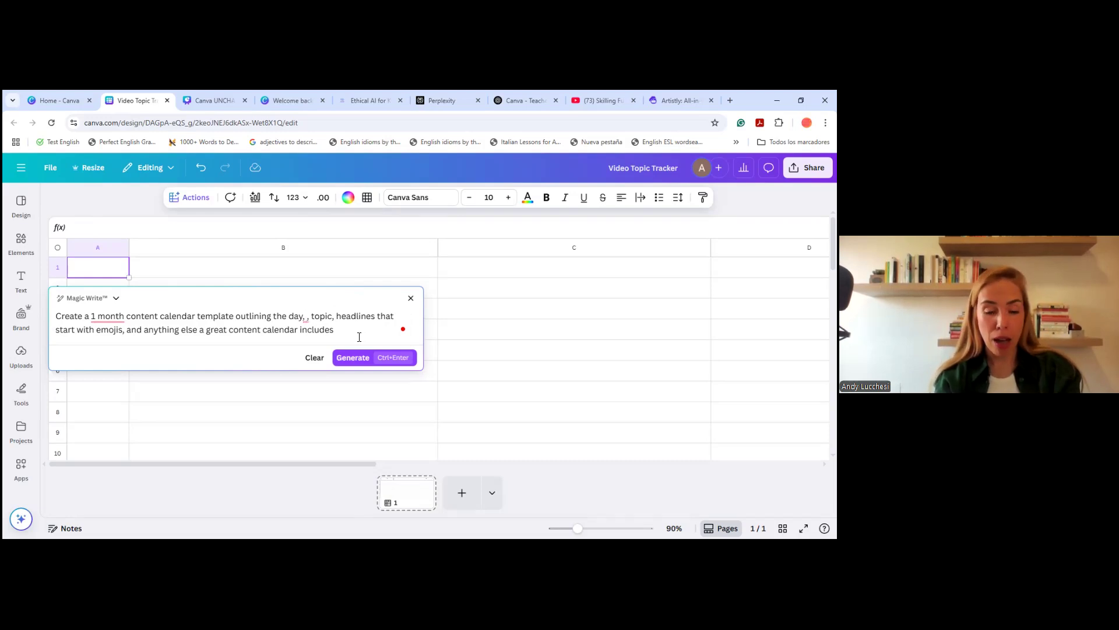
key("BackSpace")
key("BackSpace")
key("BackSpace")
key("BackSpace")
key("BackSpace")
key("BackSpace")
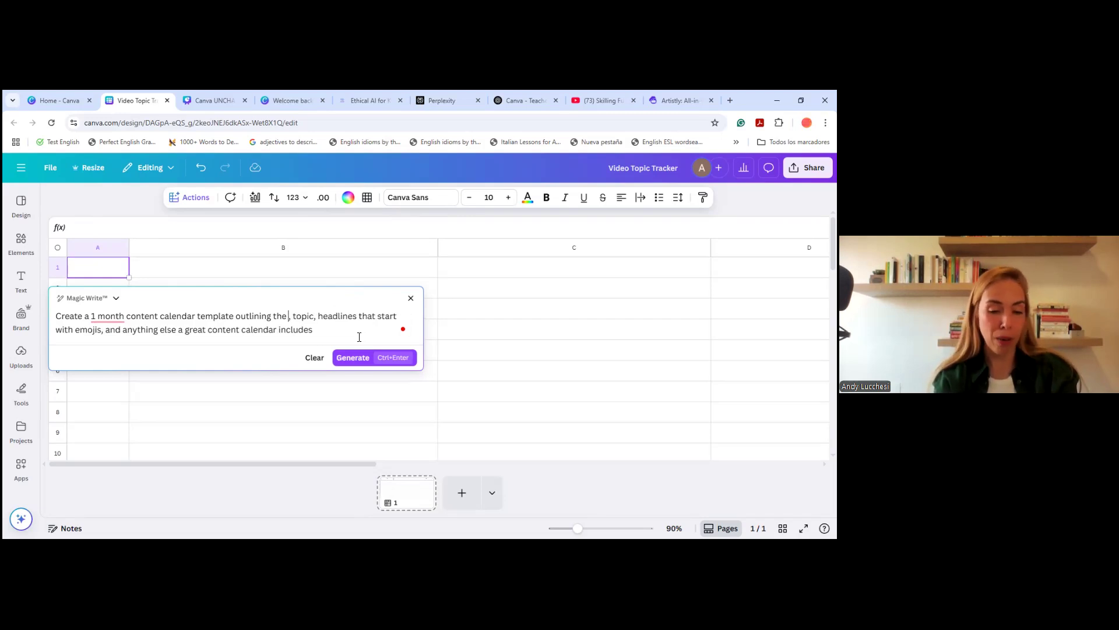
type("w")
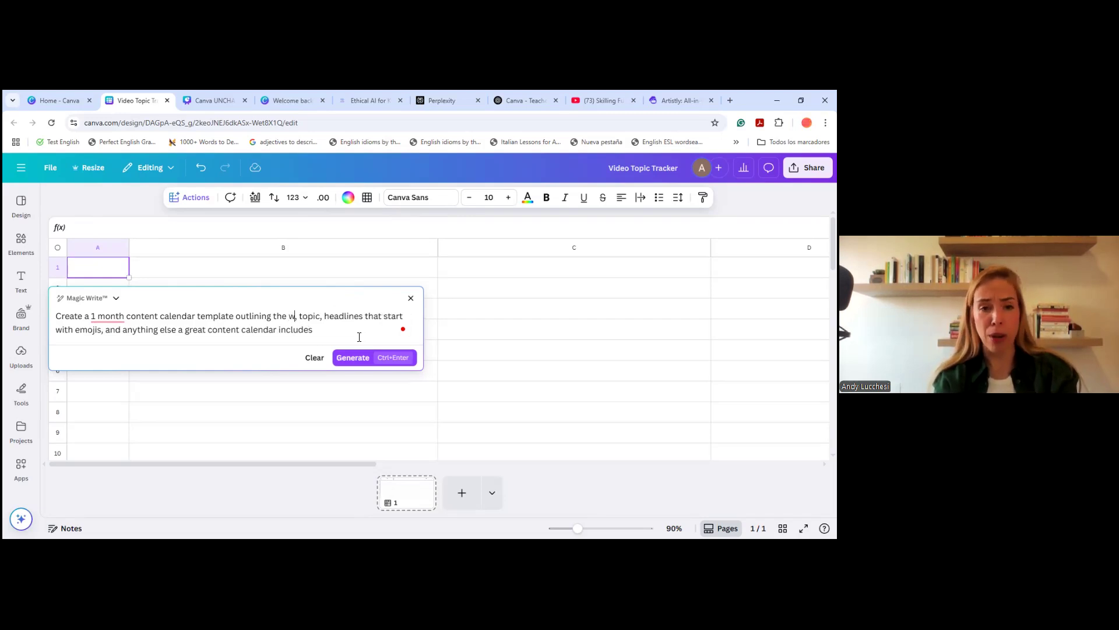
type("eek")
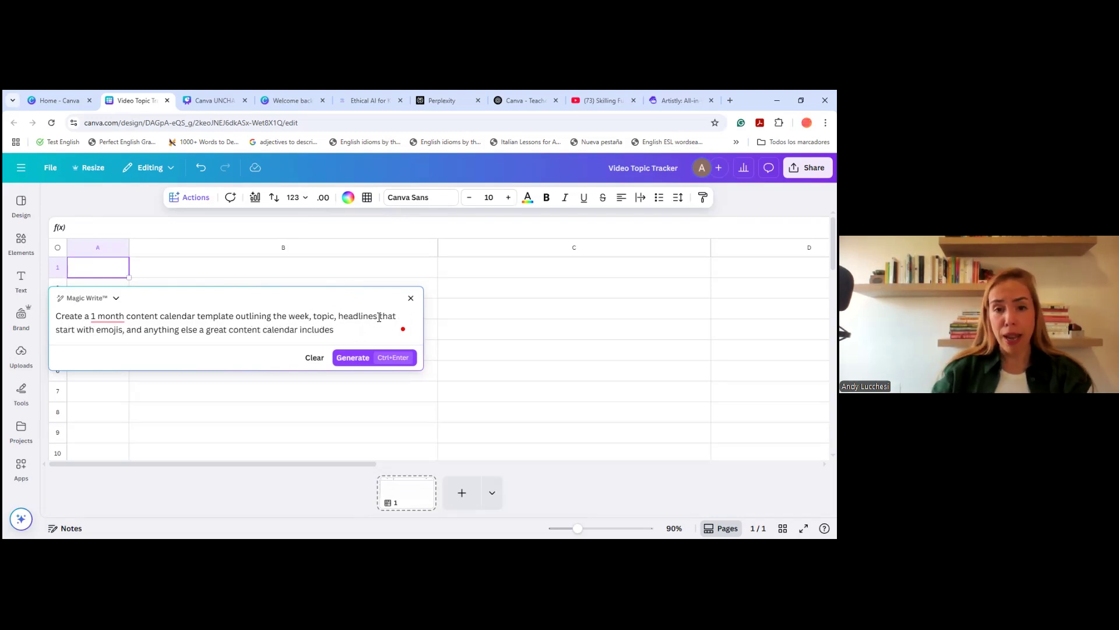
Replace the word "headlines" in the table prompt with "summary"
left_click(379, 316)
key("BackSpace")
key("BackSpace")
key("BackSpace")
key("BackSpace")
key("BackSpace")
key("BackSpace")
key("BackSpace")
key("BackSpace")
key("BackSpace")
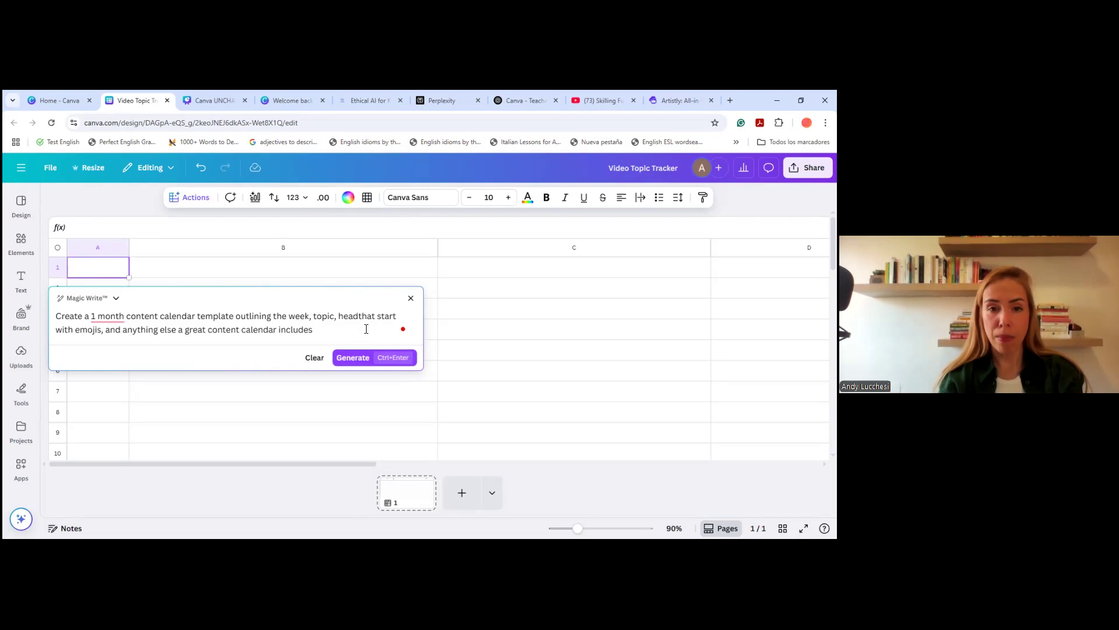
key("BackSpace")
type("sum")
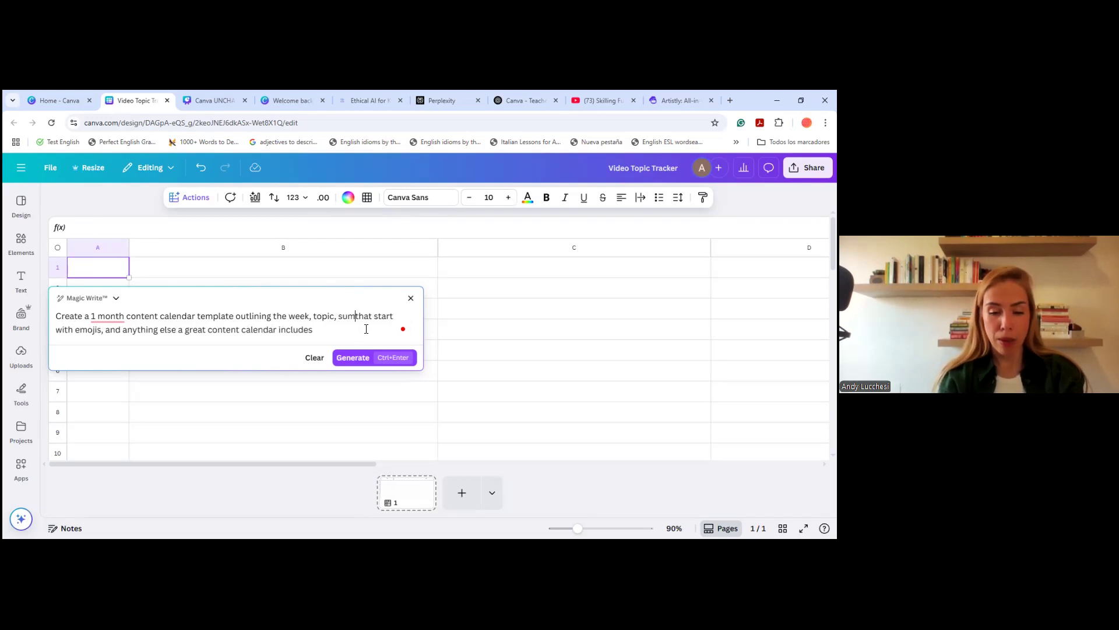
type("mary")
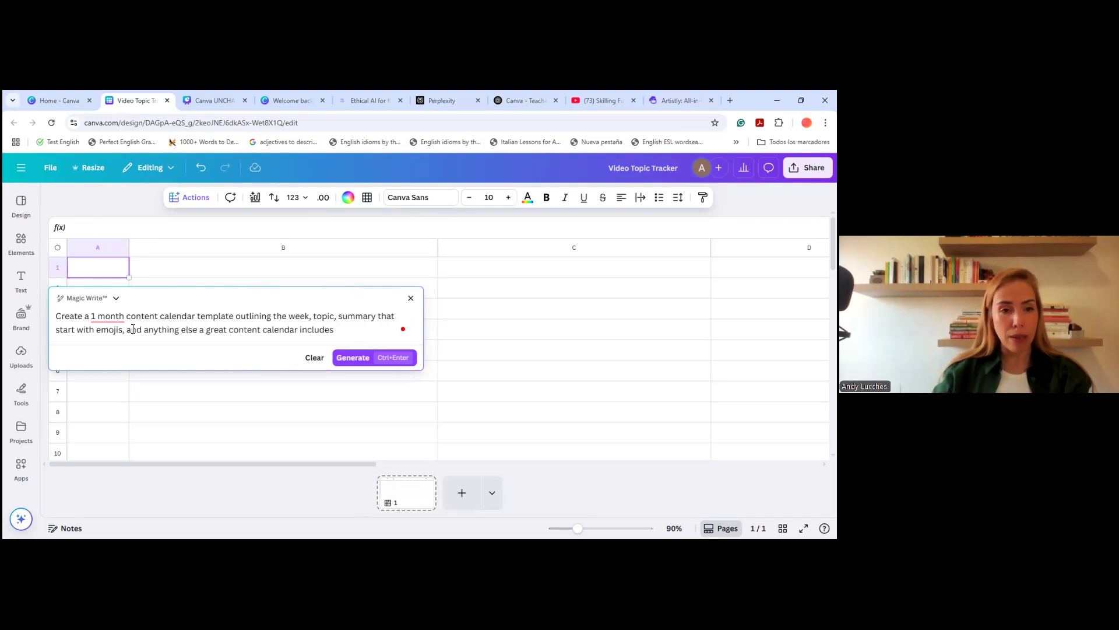
Remove the phrase "start with emojis" and the closing word "includes" from the table prompt
left_click_drag(124, 329, 53, 335)
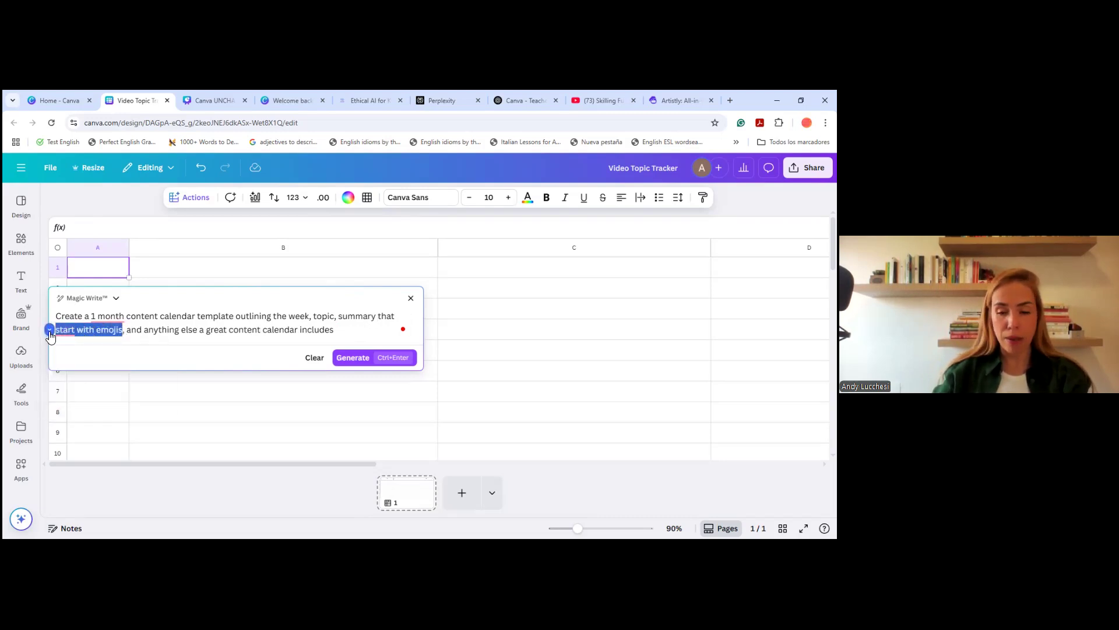
key("BackSpace")
left_click(275, 334)
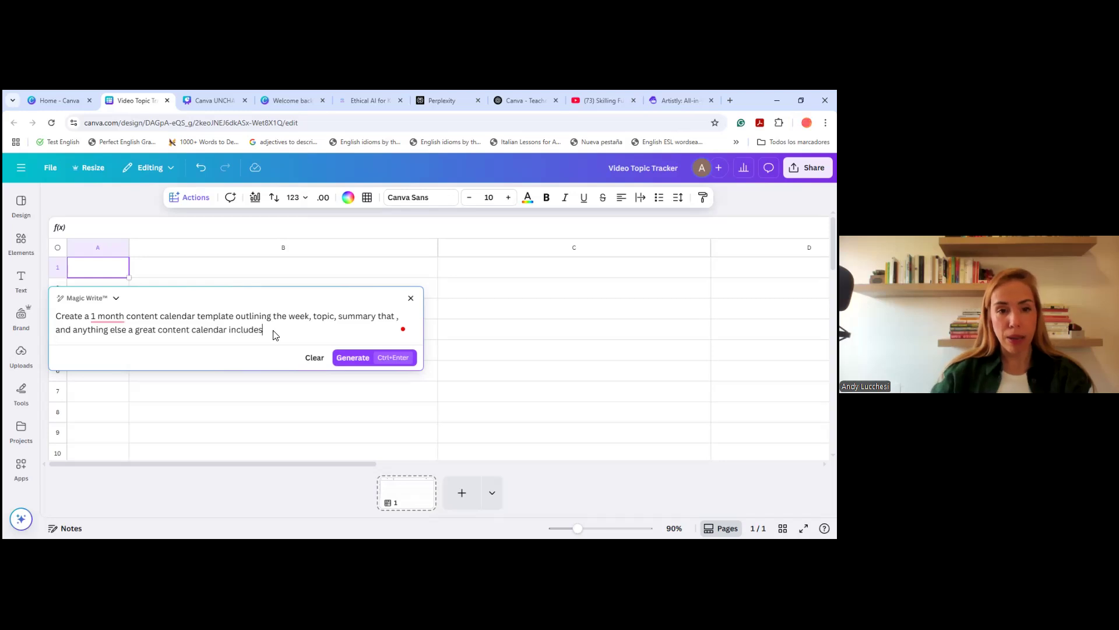
key("BackSpace")
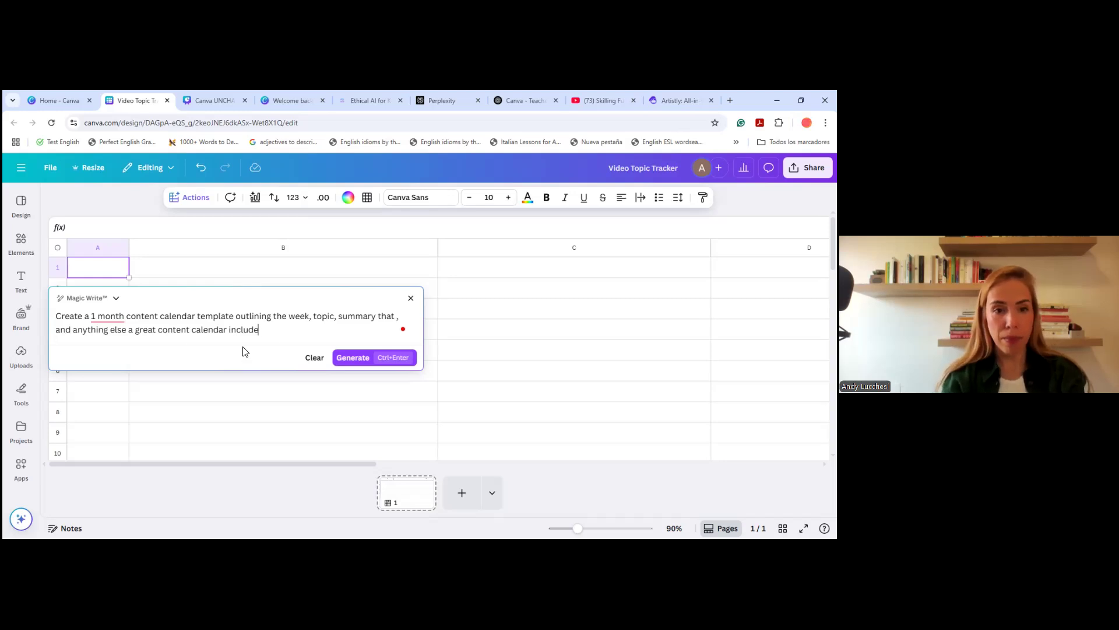
key("BackSpace")
key("BackSpace")
key("BackSpace")
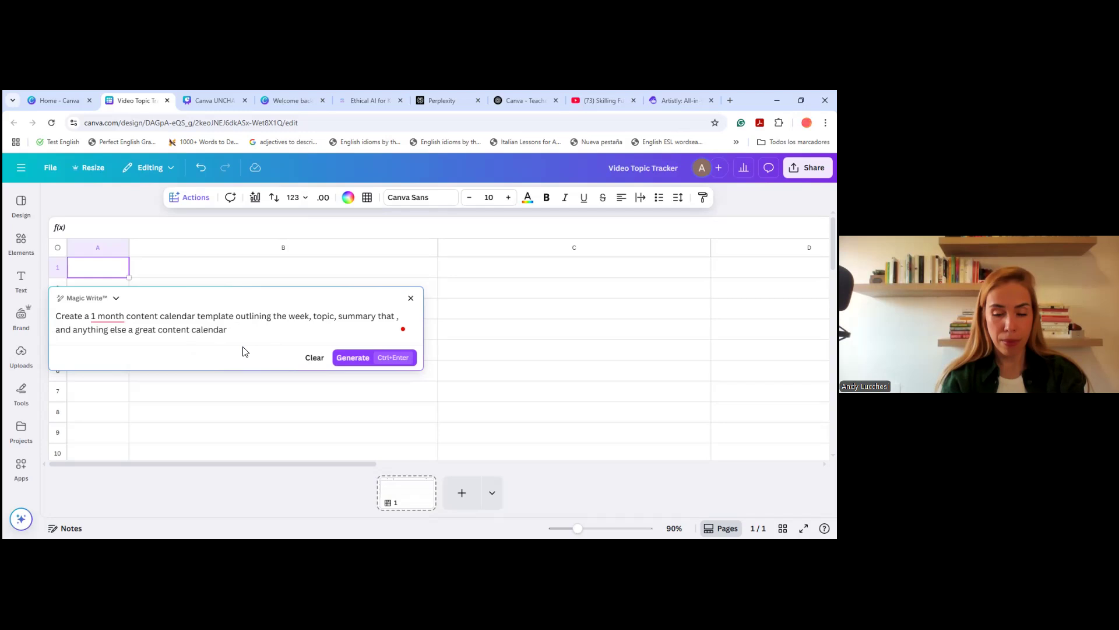
Add ". for the 6th grade" to the end of the table prompt
type(". for ")
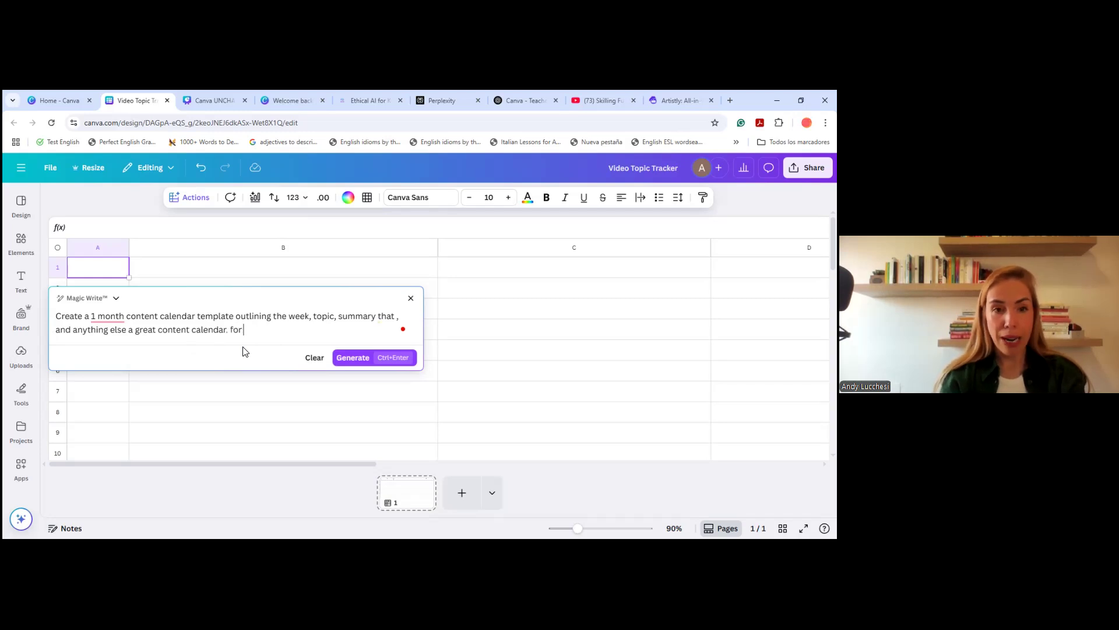
type("grade")
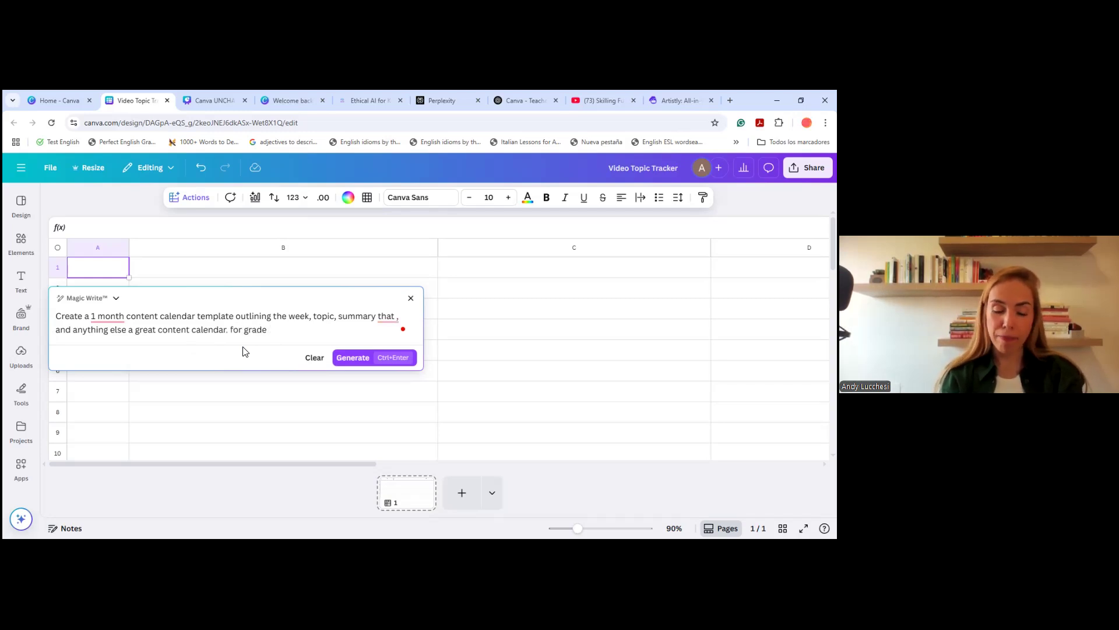
key("BackSpace")
key("BackSpace")
key("BackSpace")
key("BackSpace")
key("BackSpace")
key("BackSpace")
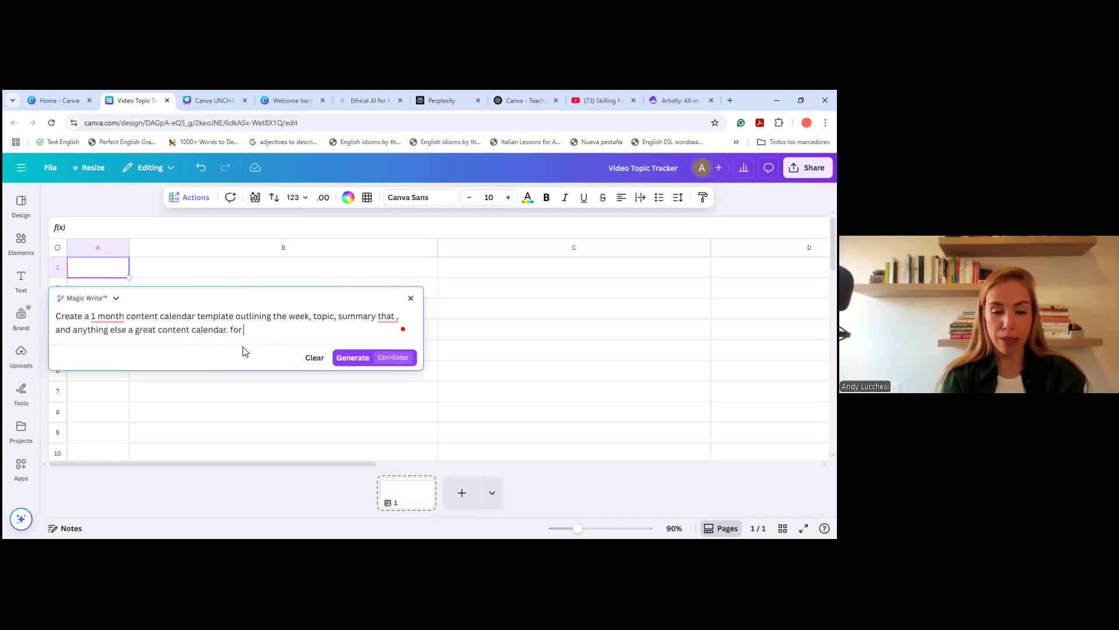
type("the 6th")
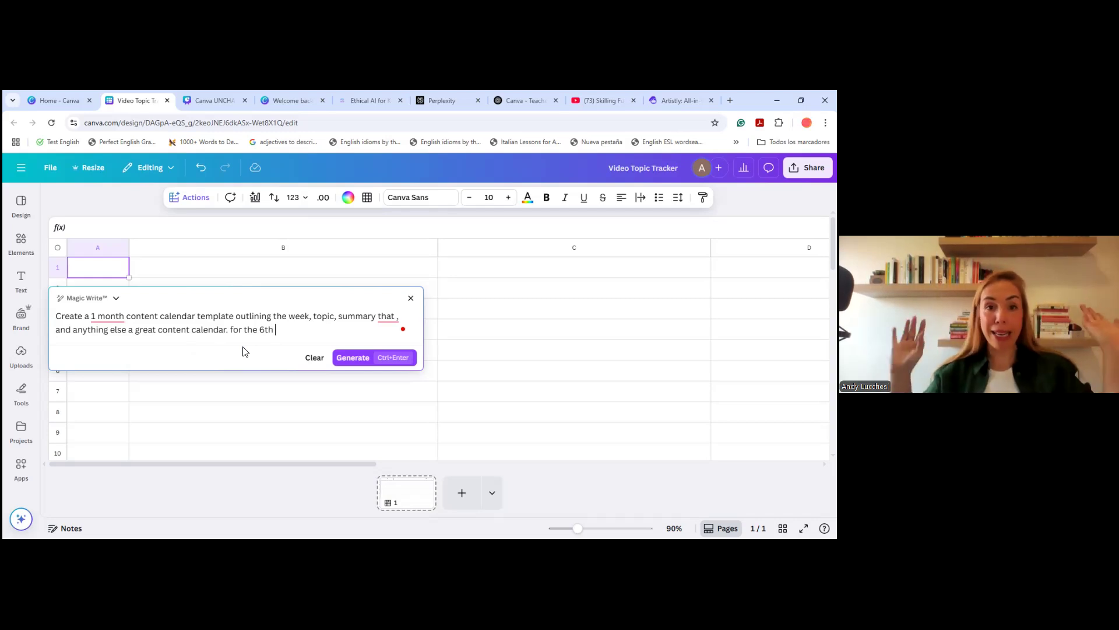
type(" grade")
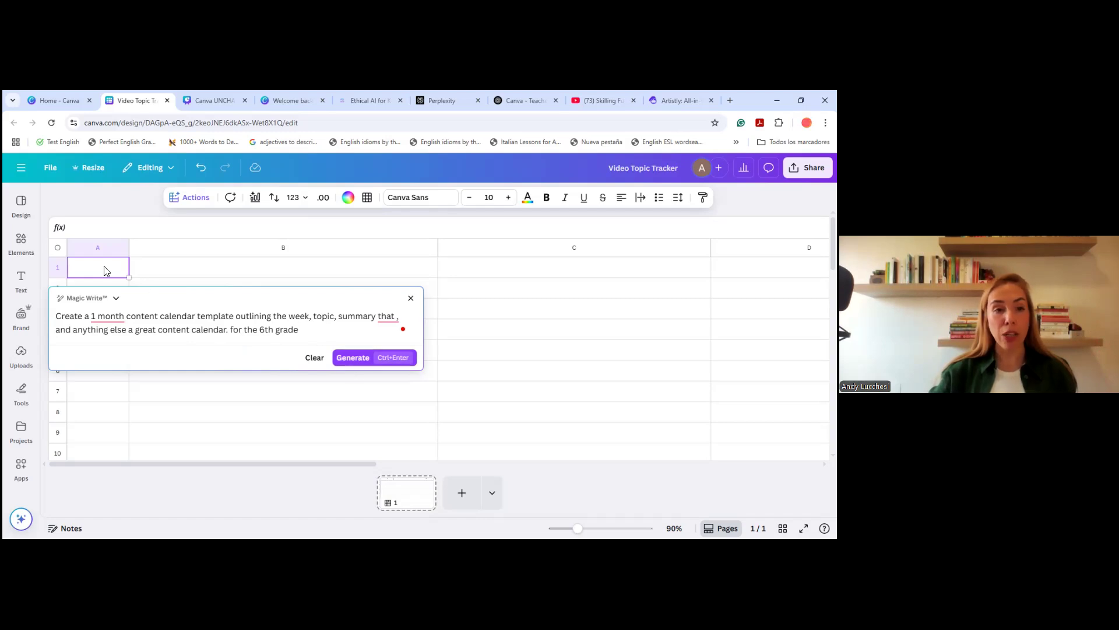
Generate the content calendar table, and request another version like it to review
left_click(349, 360)
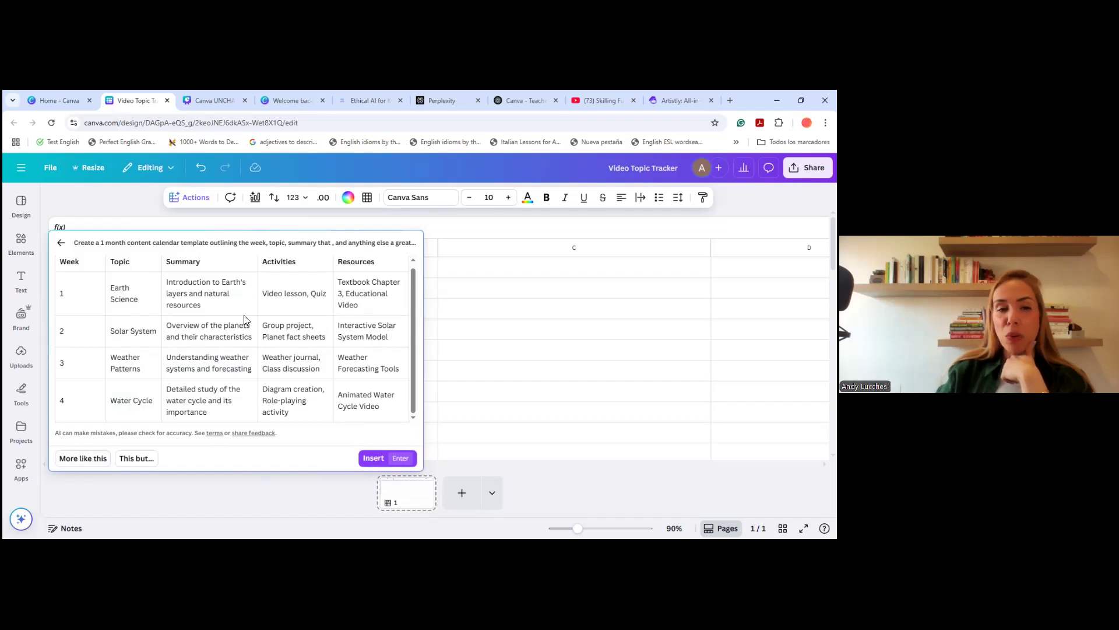
left_click(79, 459)
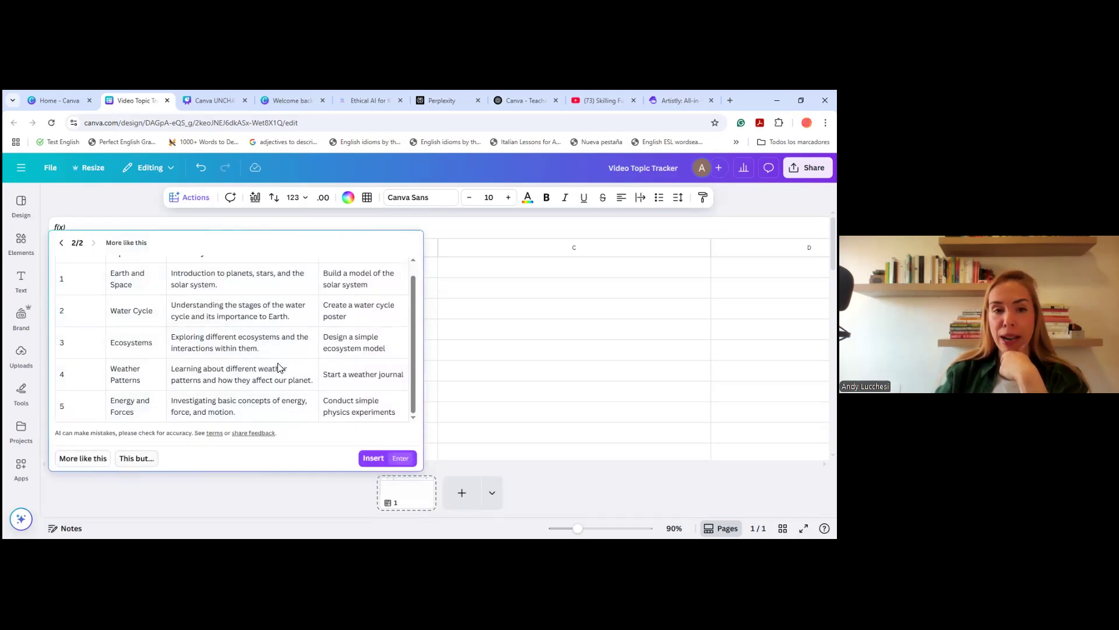
scroll(277, 367, "up", 1)
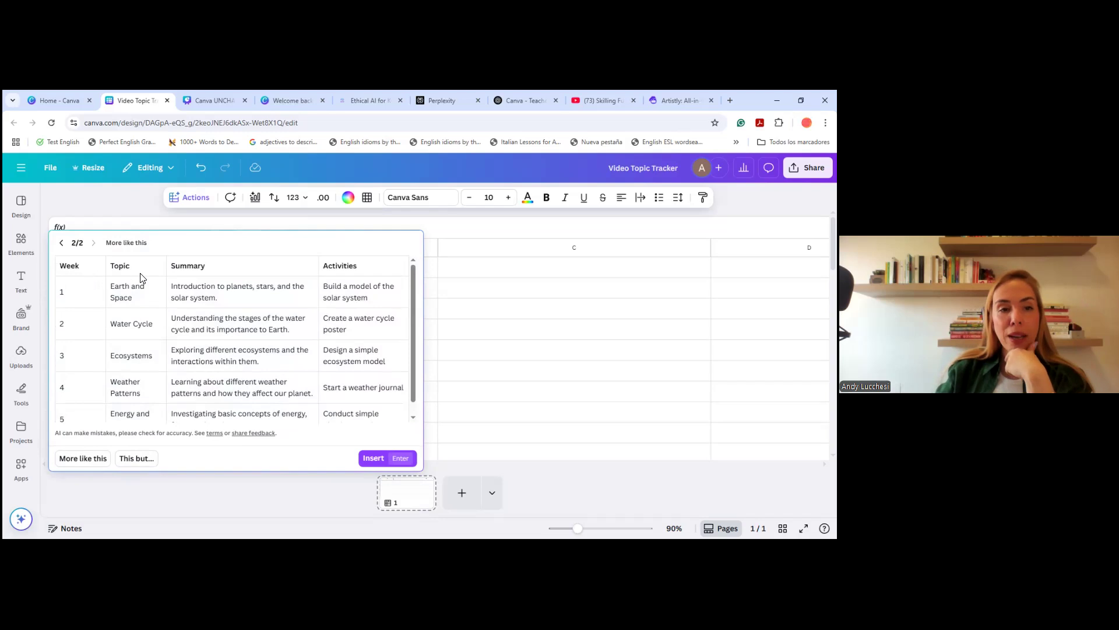
Regenerate the content calendar table with the follow-up request "add school materials for the activities"
left_click(145, 458)
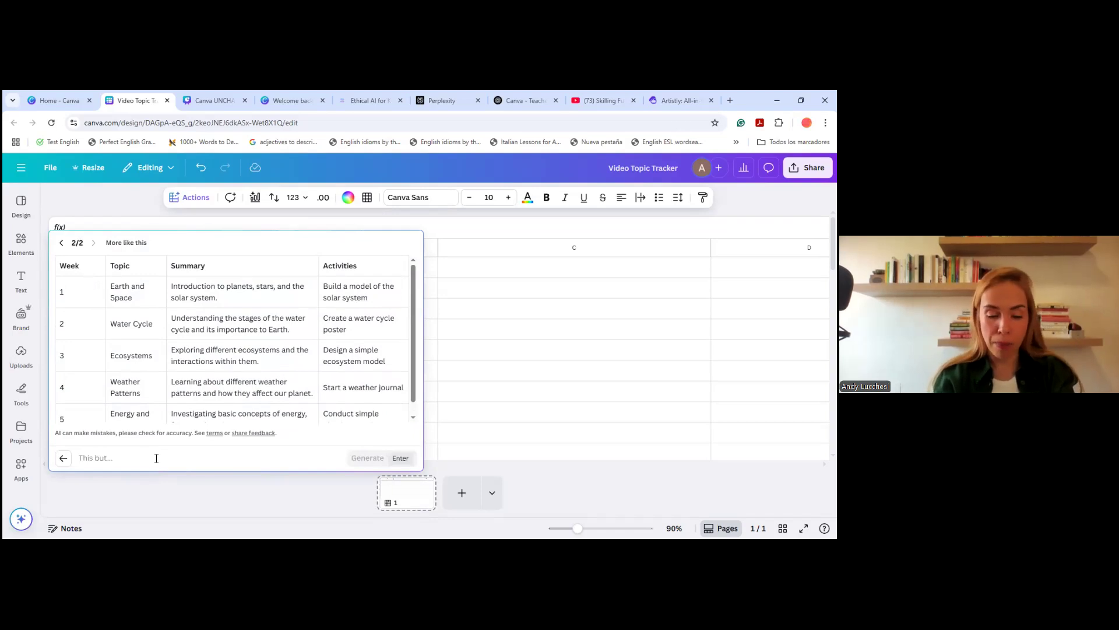
type("add school s")
type("a")
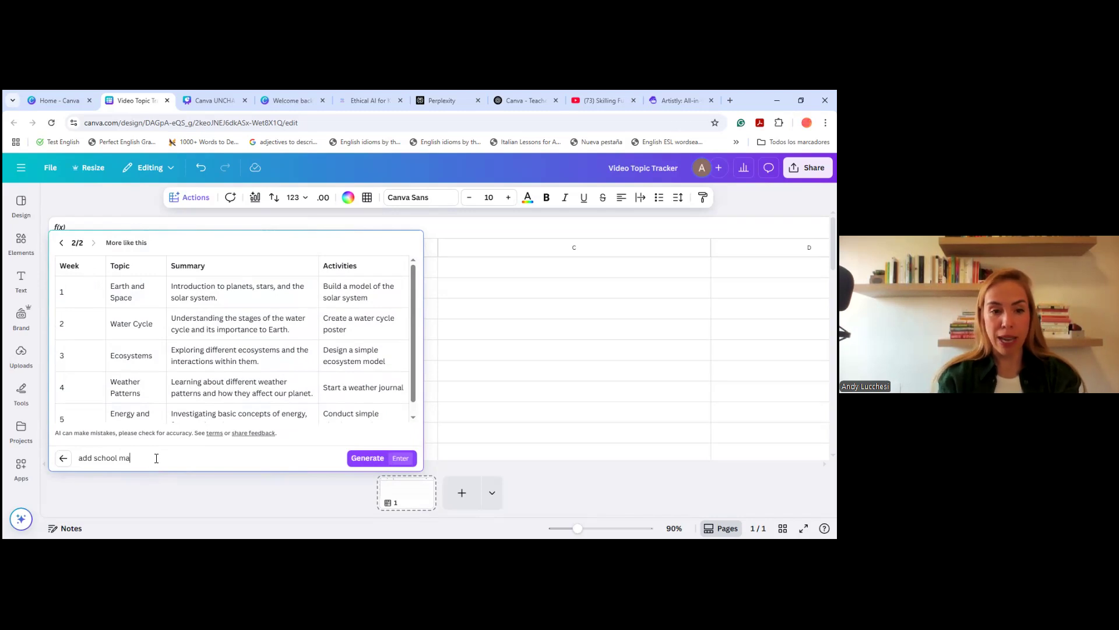
type("terials for the activities")
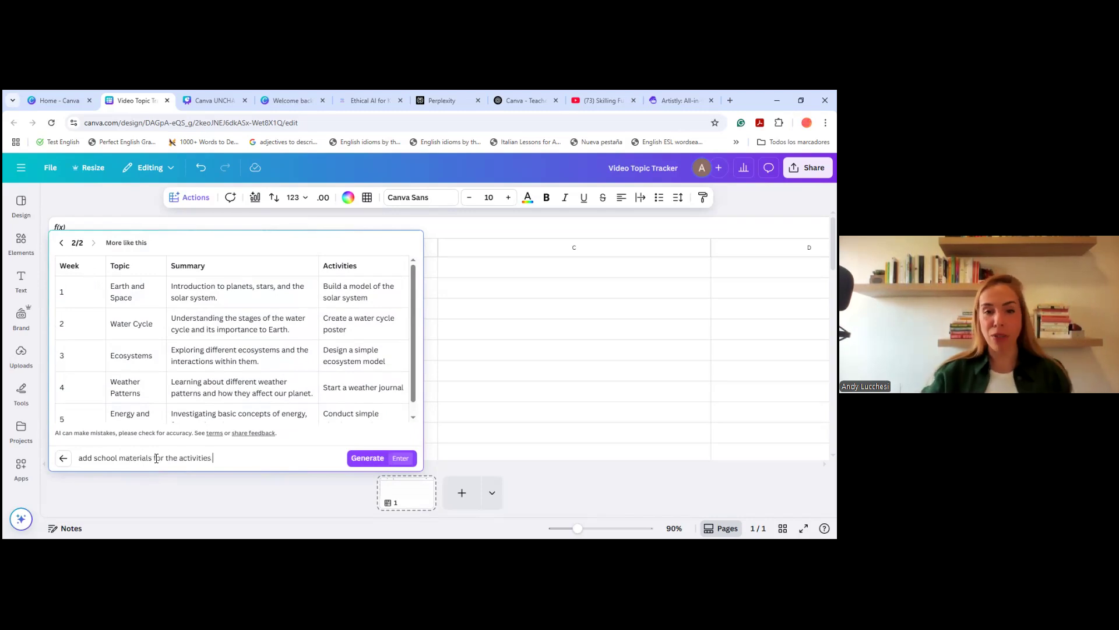
left_click(377, 461)
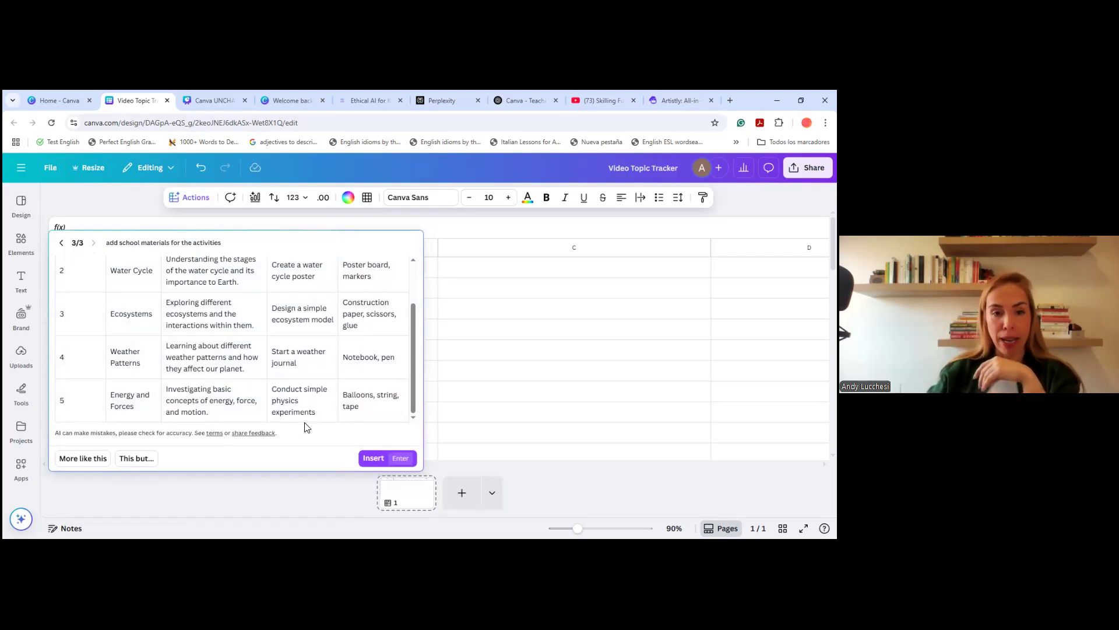
Insert the generated table into the sheet and narrow the Topic and Summary columns to fit their text
left_click(372, 459)
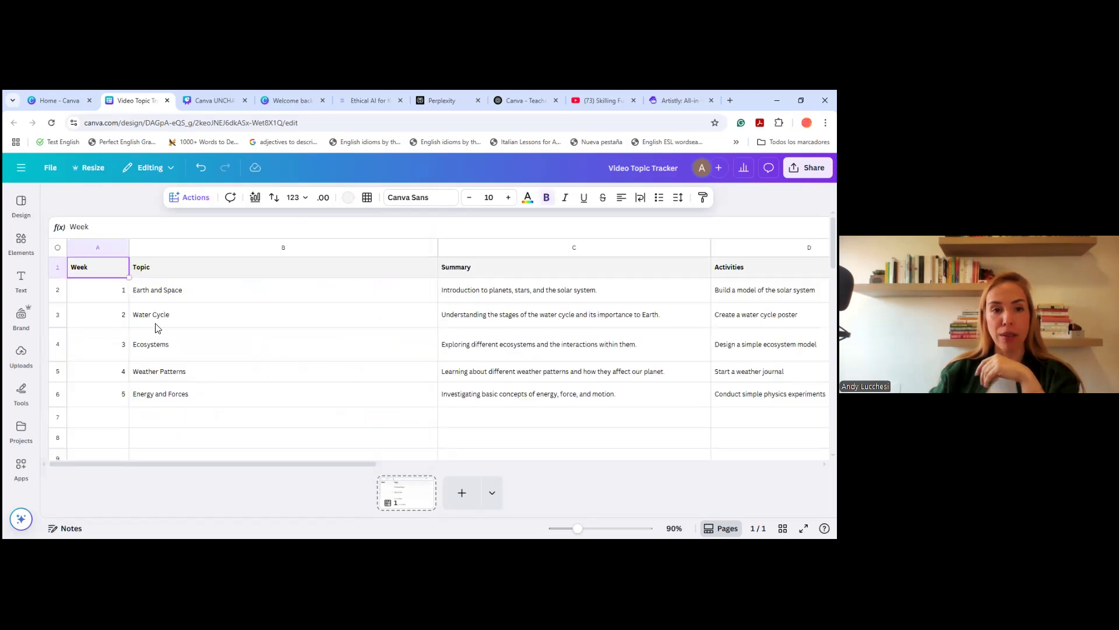
left_click_drag(437, 247, 197, 262)
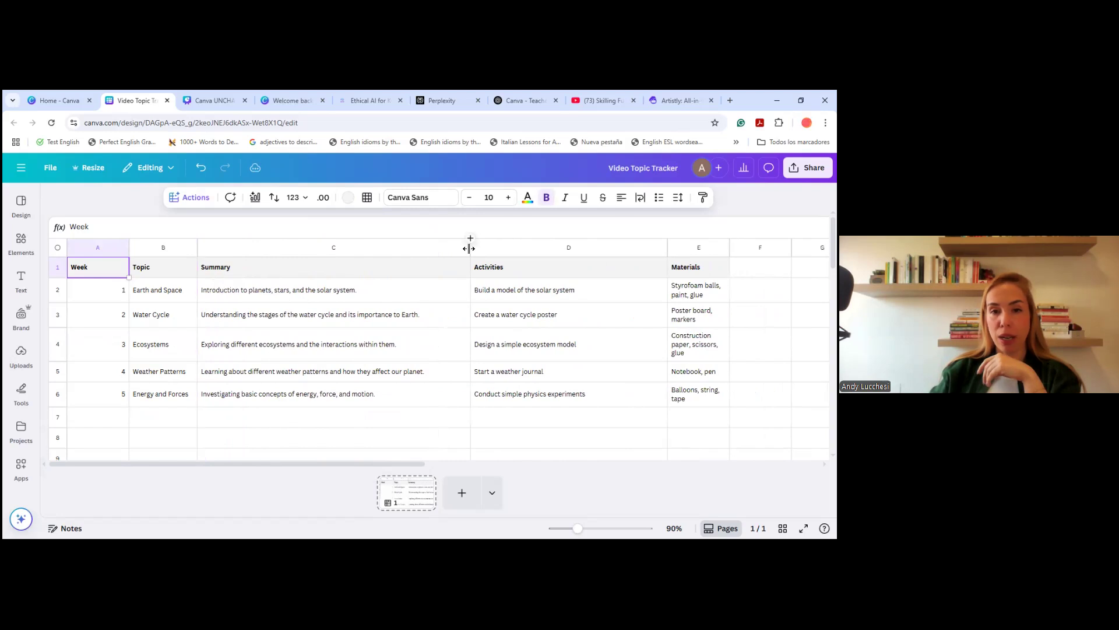
left_click_drag(469, 249, 437, 250)
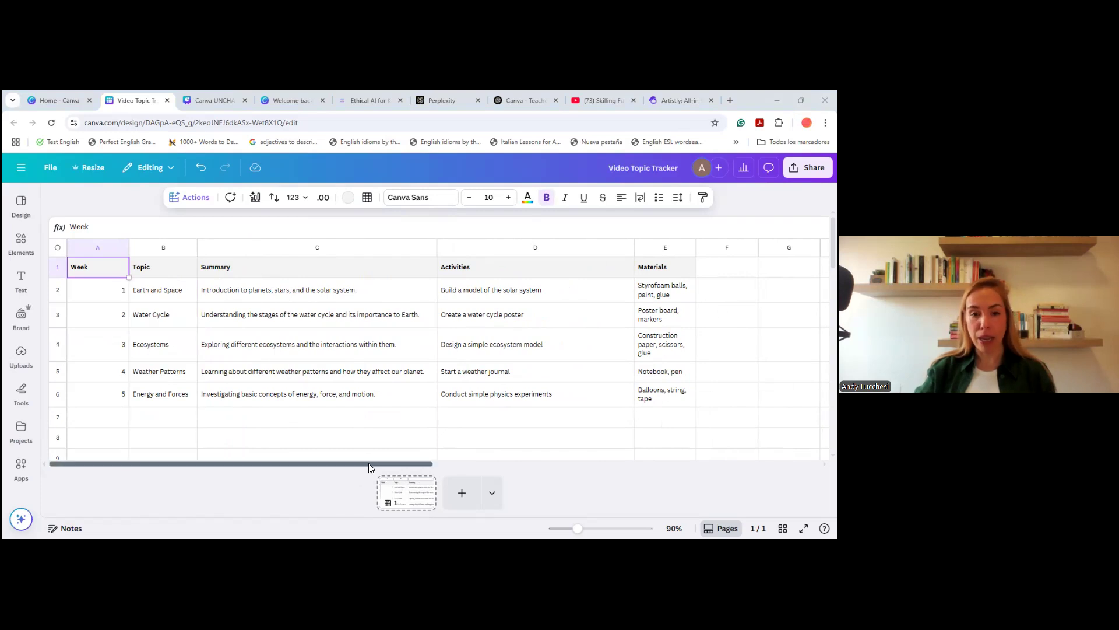
left_click_drag(369, 463, 297, 463)
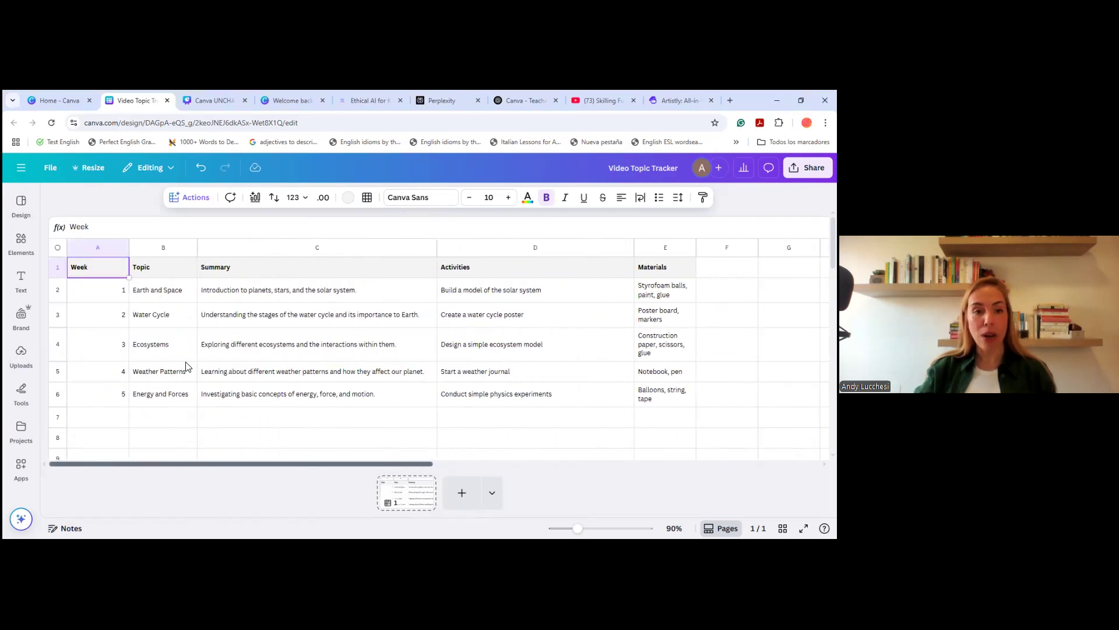
Add "and Galaxies" to the end of the "Earth and Space" topic in cell B2
left_click(178, 294)
left_click(181, 293)
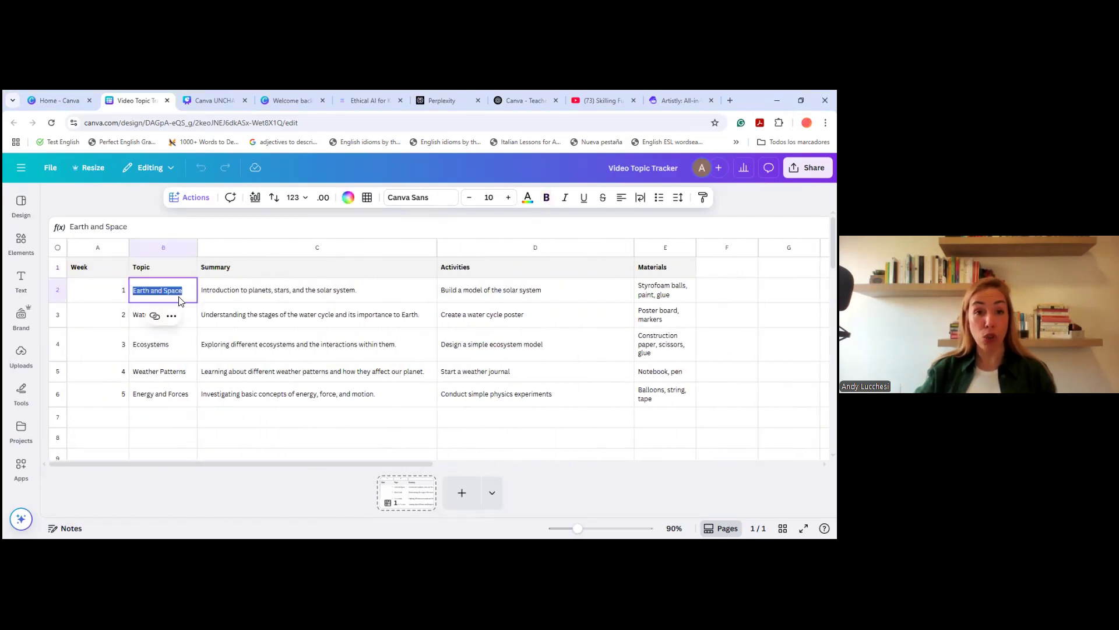
left_click(182, 291)
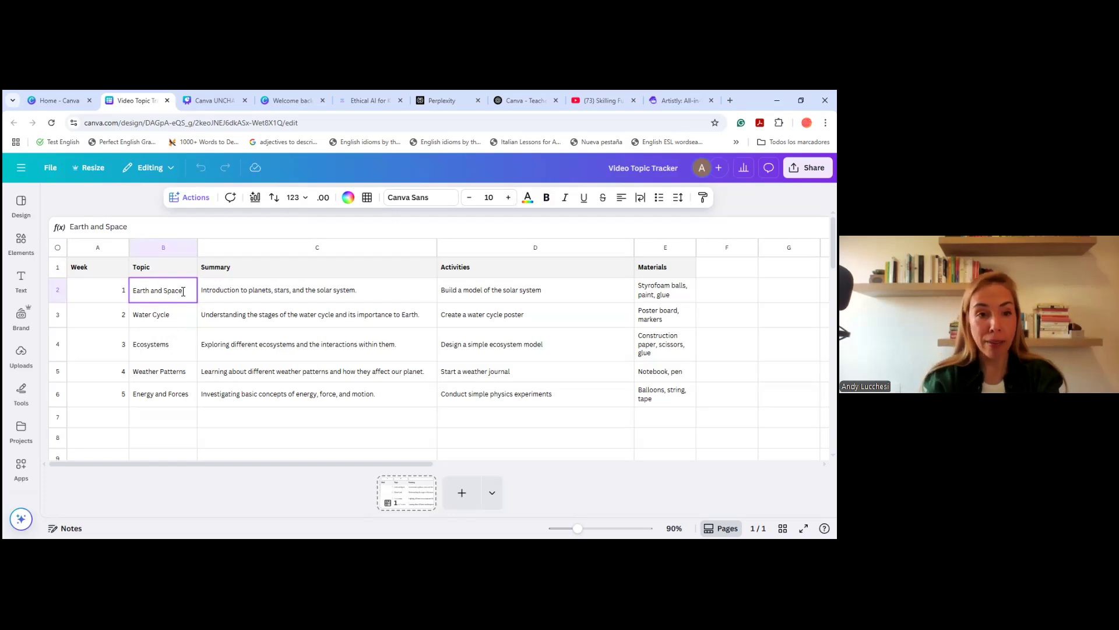
type("an")
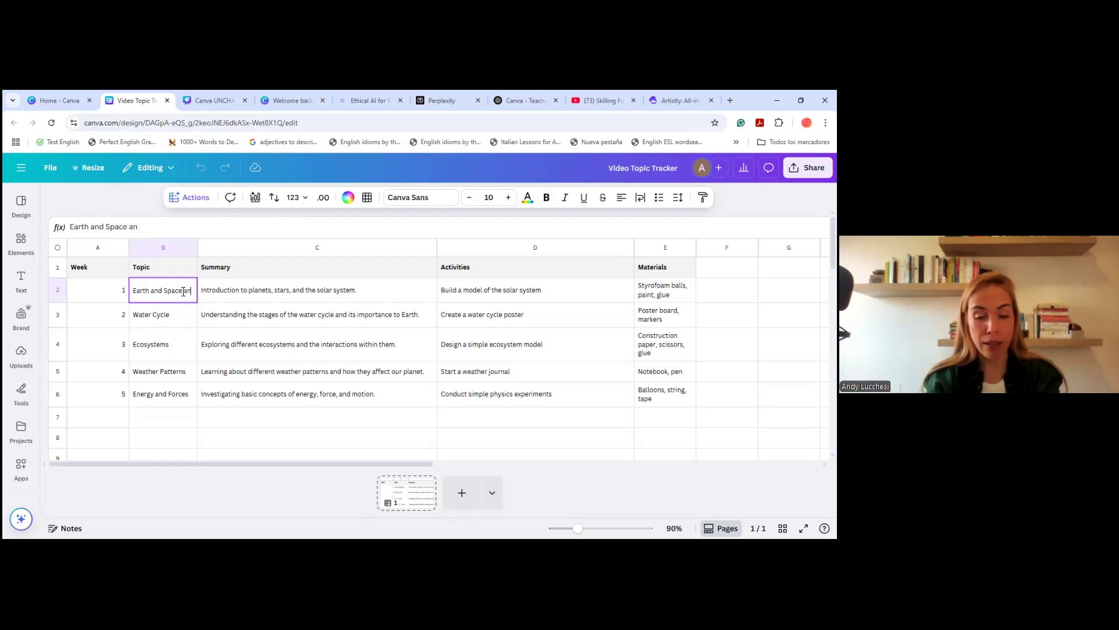
type("d Ga")
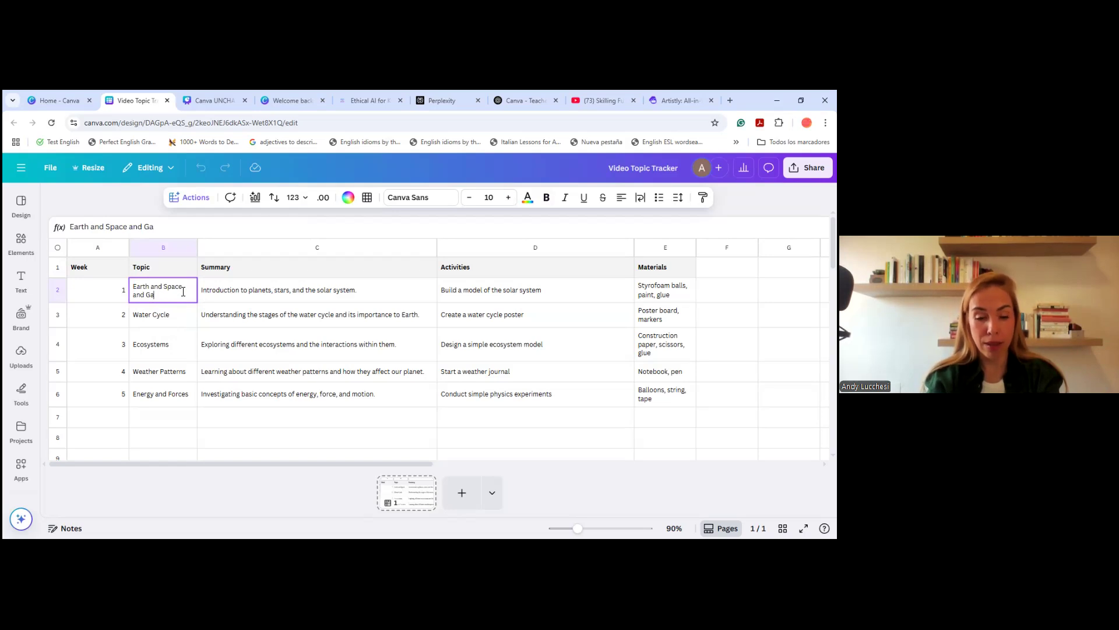
type("laxies")
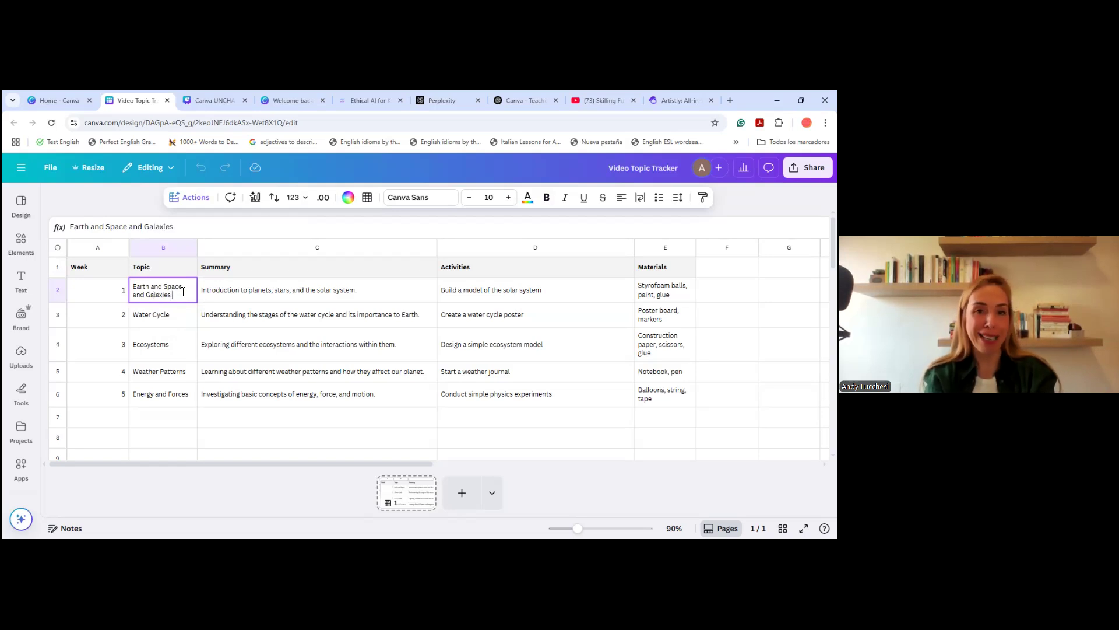
Remove the added words "and Galaxies" from the week 1 topic
key("BackSpace")
key("BackSpace")
key("BackSpace")
key("BackSpace")
key("BackSpace")
key("BackSpace")
key("BackSpace")
key("BackSpace")
key("BackSpace")
key("BackSpace")
key("BackSpace")
key("BackSpace")
key("BackSpace")
key("BackSpace")
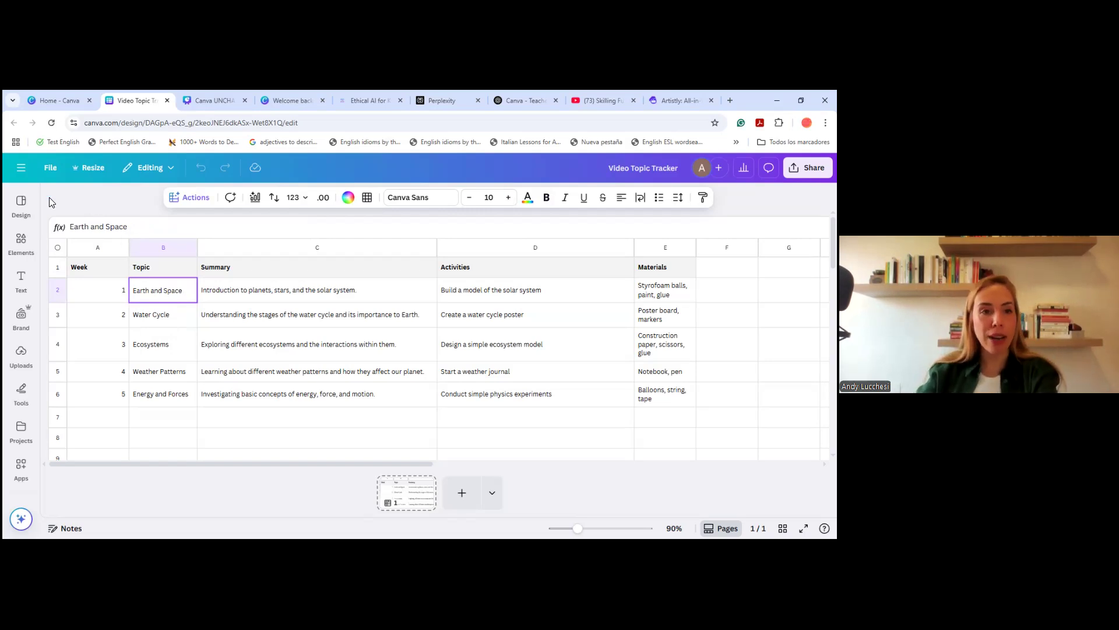
Close the Video Topic Tracker and create a new blank sheet
left_click(22, 168)
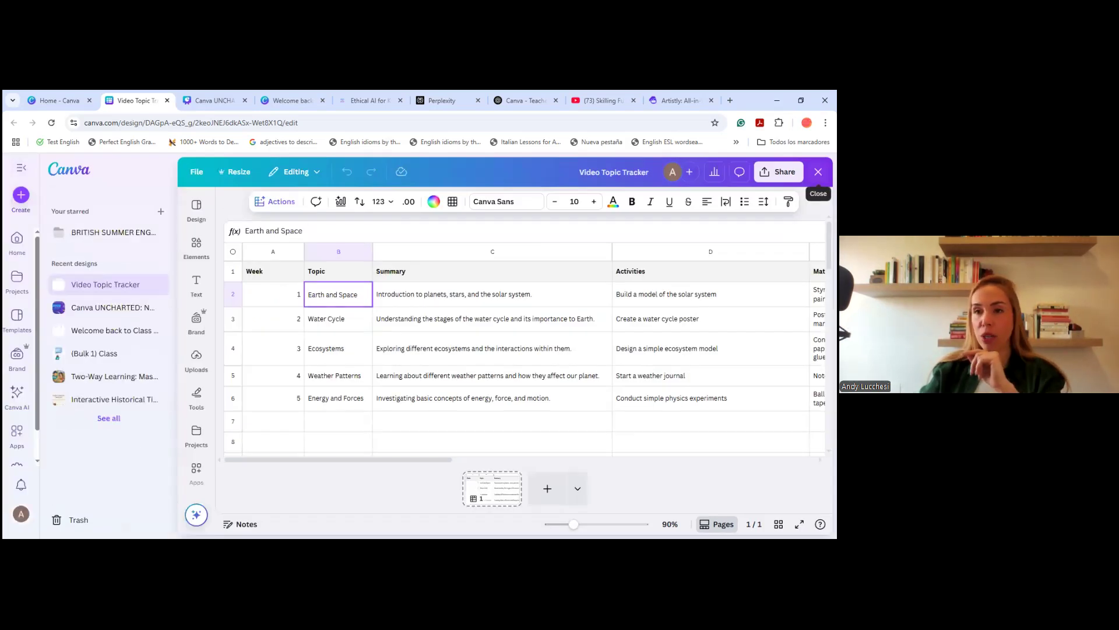
left_click(819, 171)
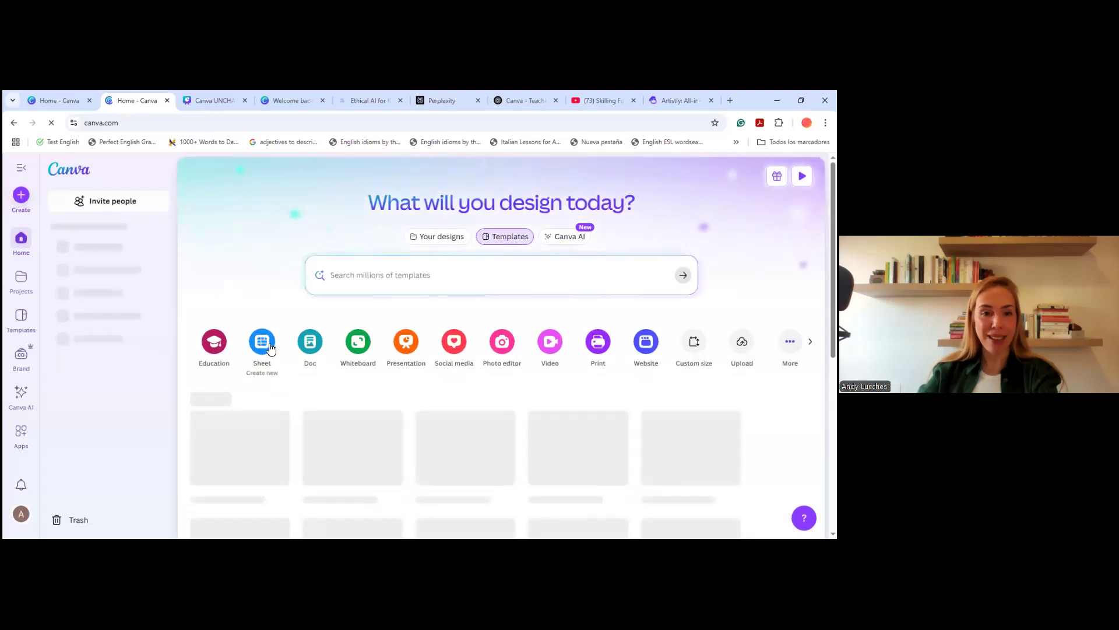
left_click(269, 346)
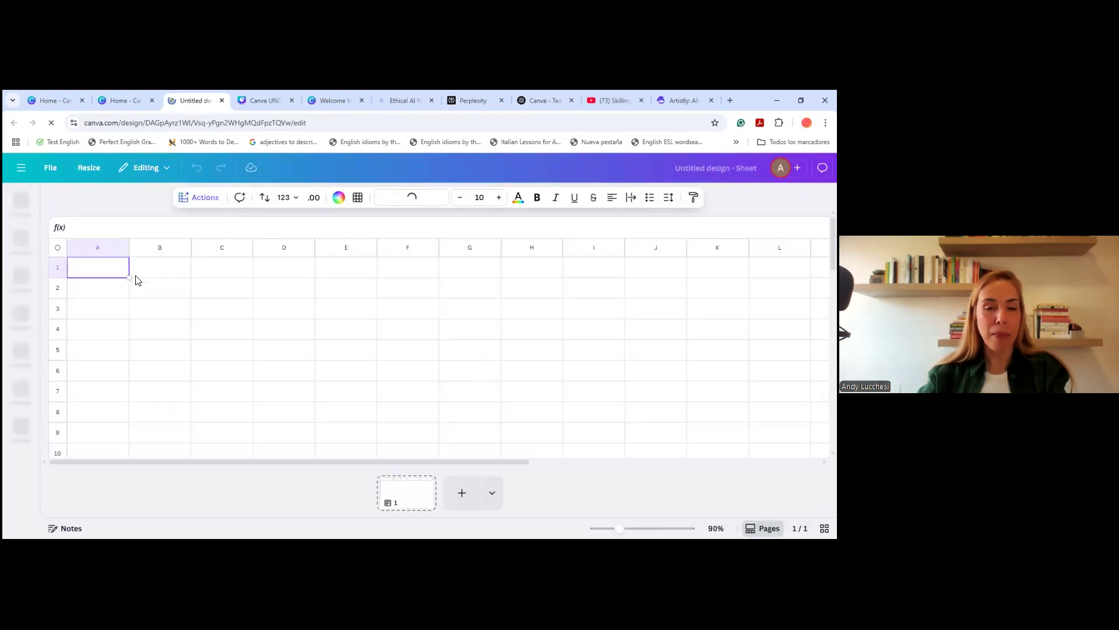
Start generating a table with Magic Write using the suggested "Workout plan" prompt
left_click(195, 203)
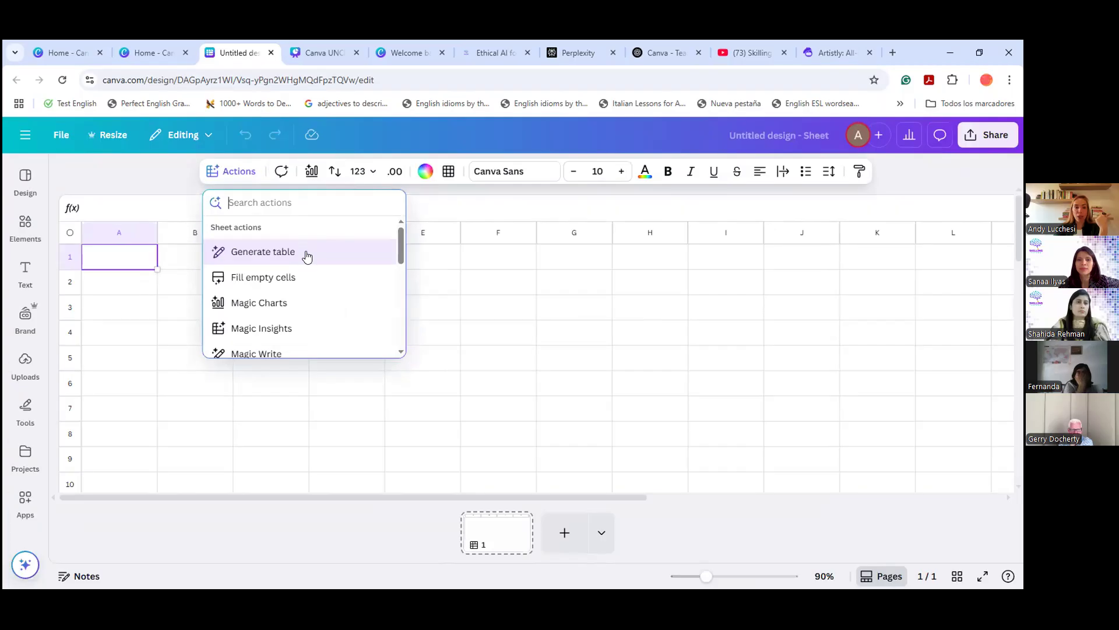
left_click(255, 266)
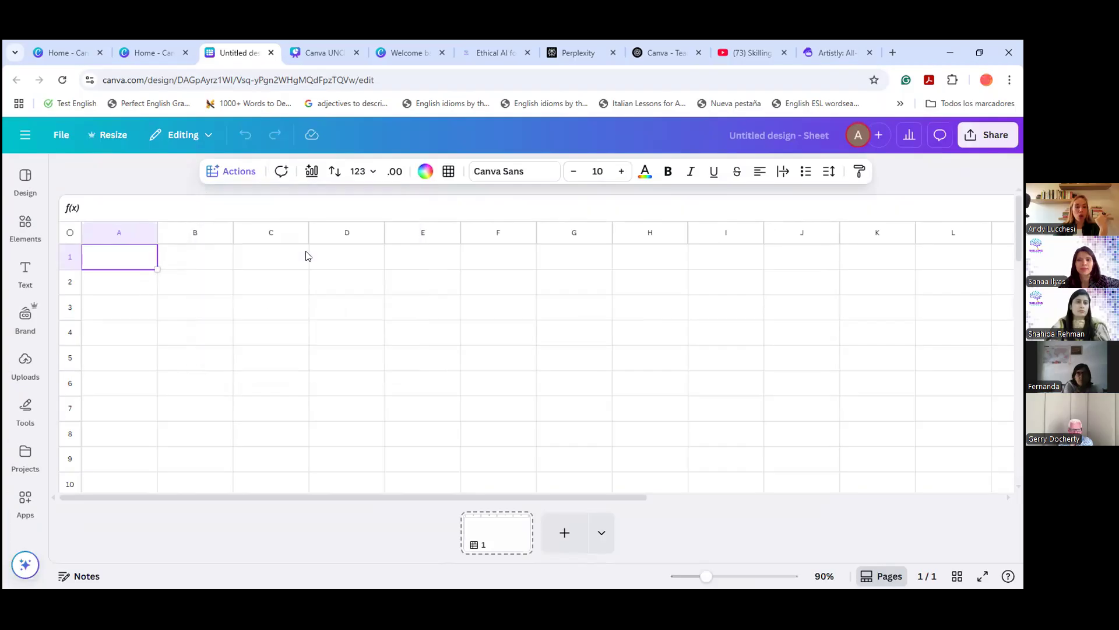
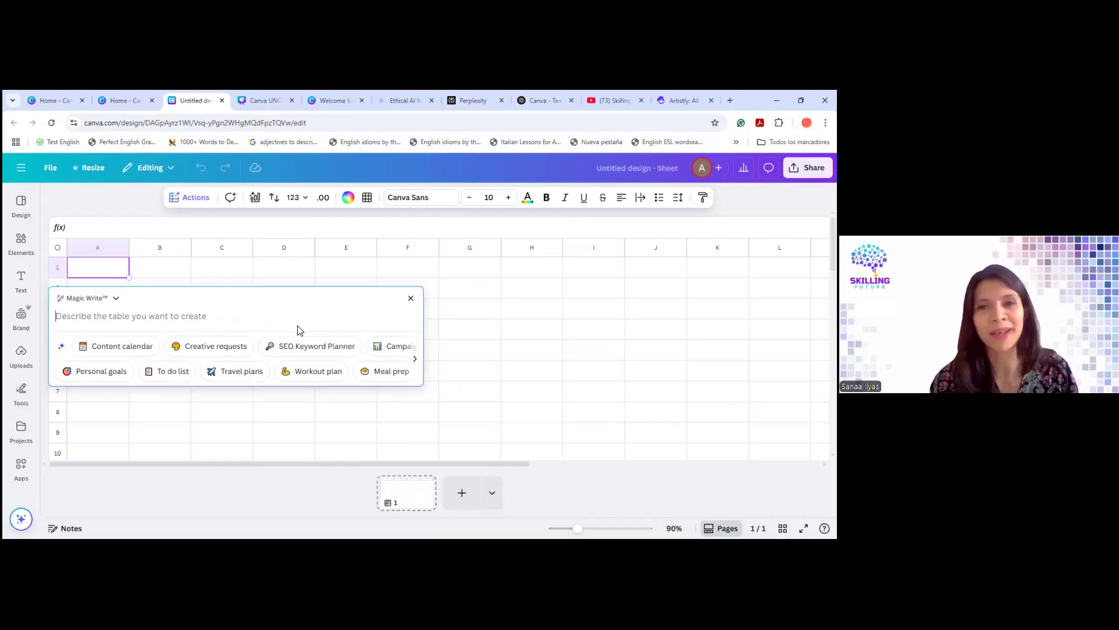
left_click(221, 321)
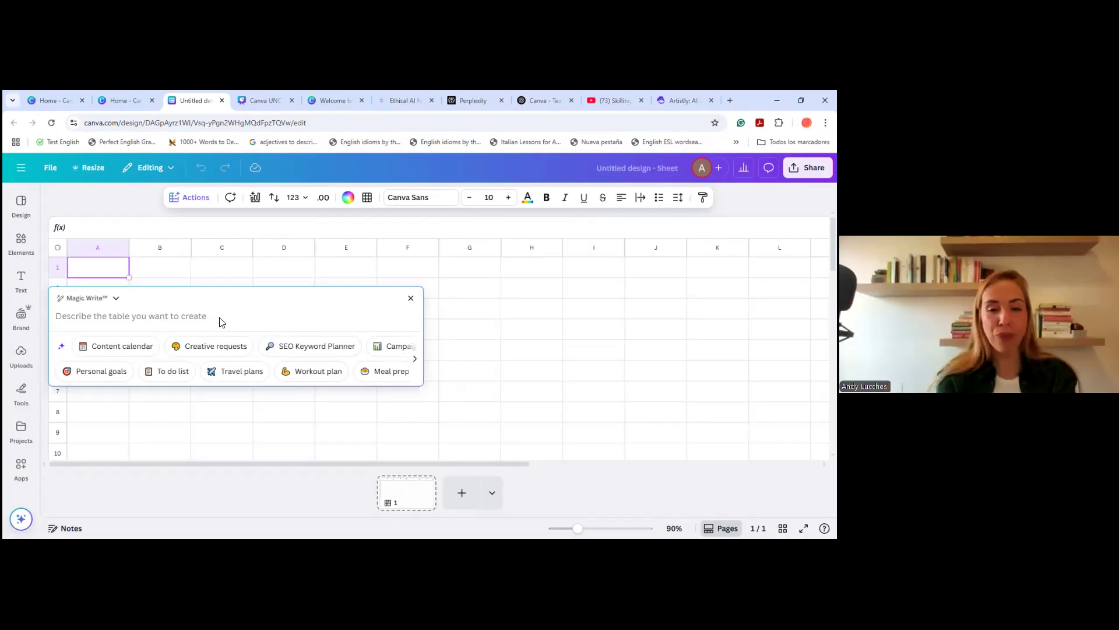
left_click(316, 374)
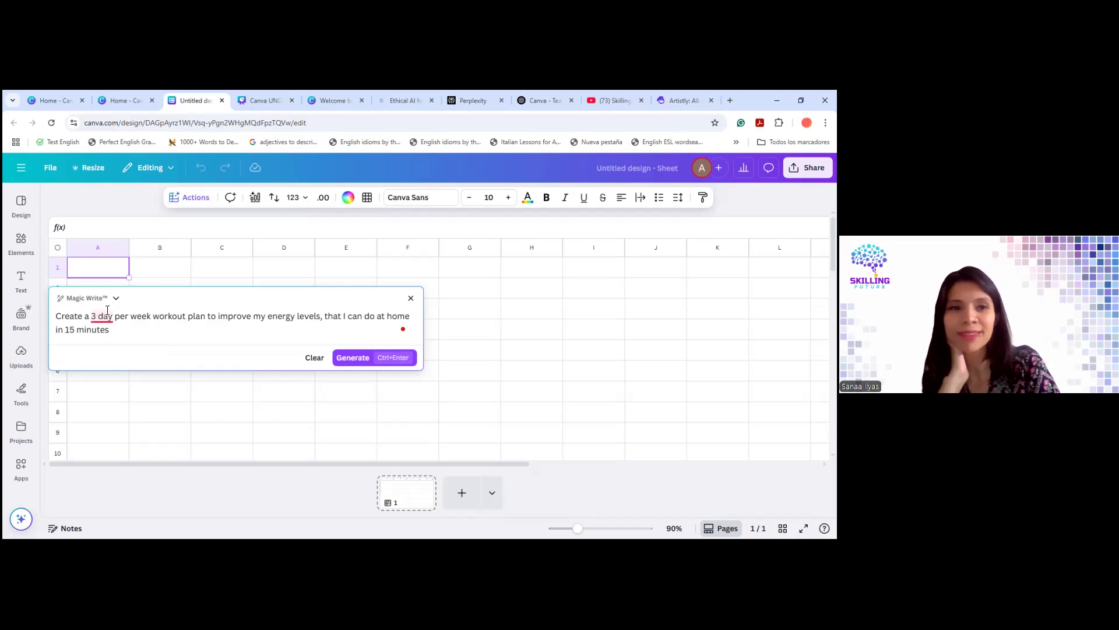
Change the number of days in the workout plan prompt to 30
mouse_move(97, 316)
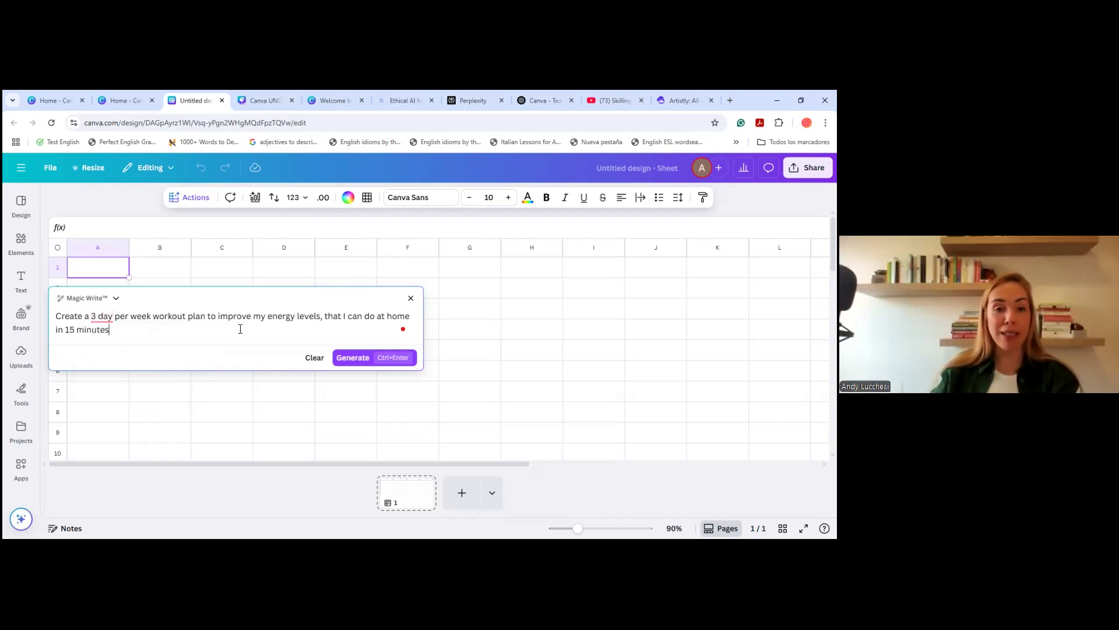
left_click(100, 315)
key("BackSpace")
key("BackSpace")
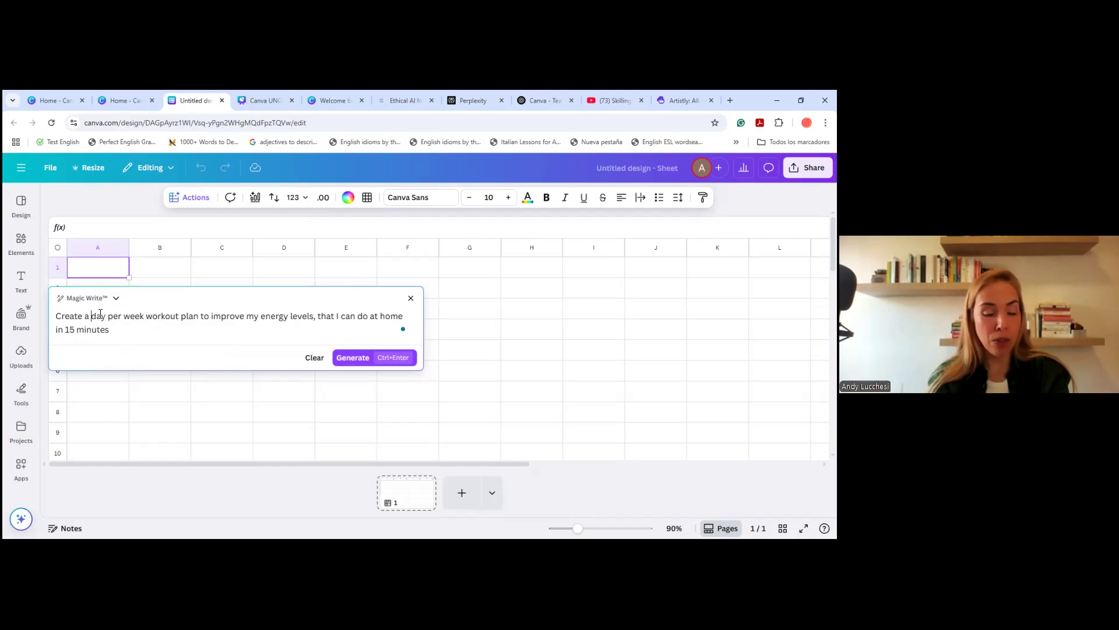
type("30")
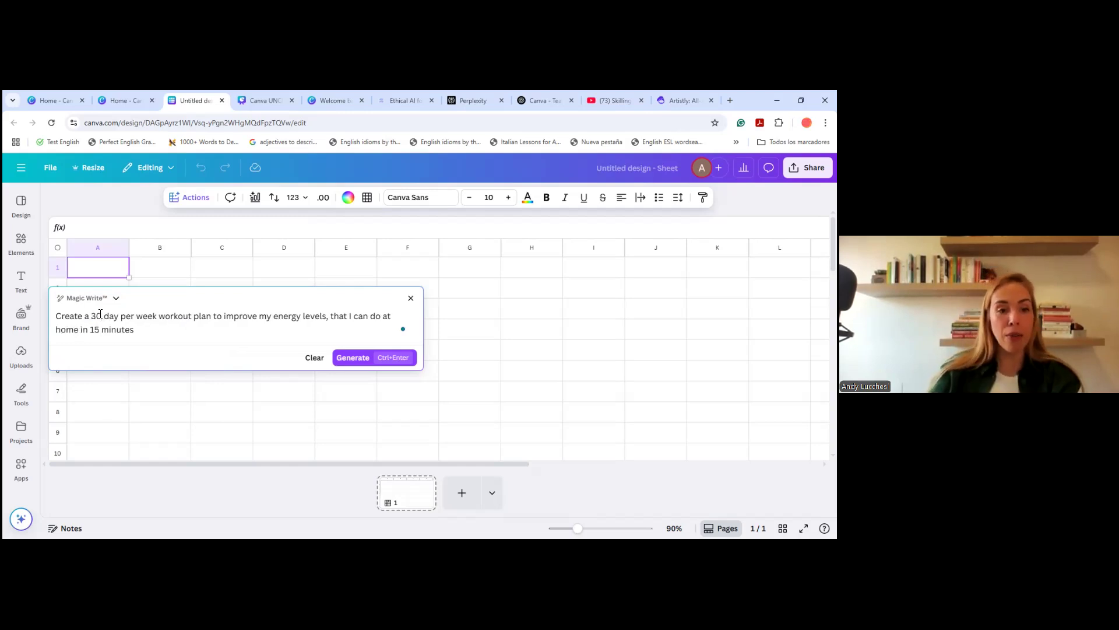
Replace the word "workout" in the table prompt with "study"
left_click(193, 317)
key("BackSpace")
key("BackSpace")
key("BackSpace")
key("BackSpace")
key("BackSpace")
key("BackSpace")
key("BackSpace")
key("BackSpace")
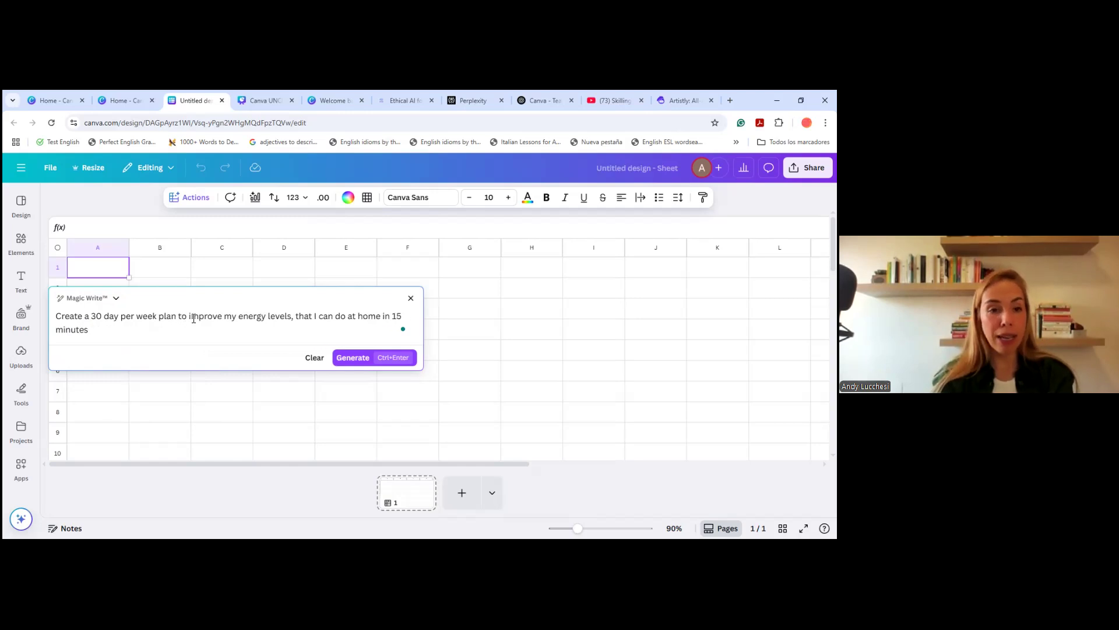
type("study")
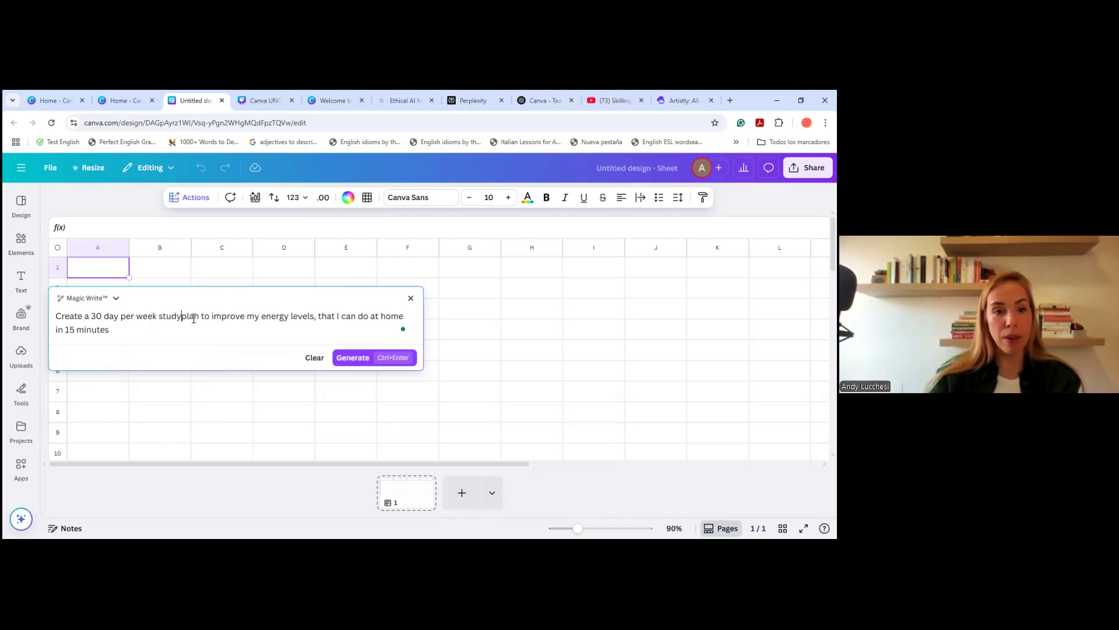
Replace "energy levels" in the table prompt with "Data Analytics skills", dismissing the writing suggestion
left_click(317, 317)
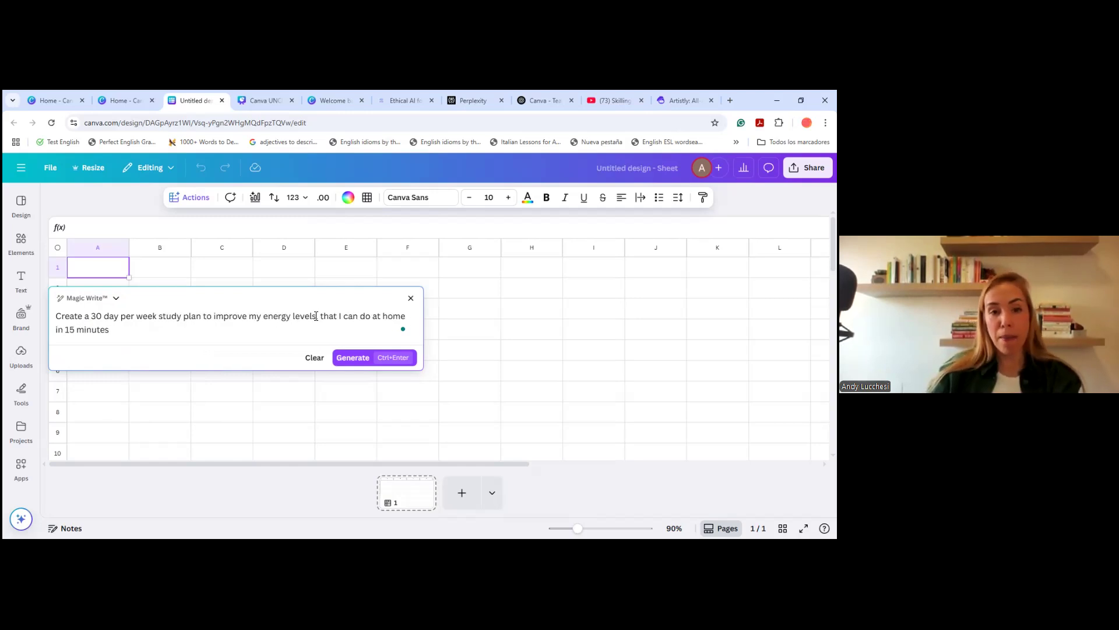
key("BackSpace")
key("BackSpace")
key("BackSpace")
key("BackSpace")
key("BackSpace")
key("BackSpace")
key("BackSpace")
key("BackSpace")
key("BackSpace")
key("BackSpace")
key("BackSpace")
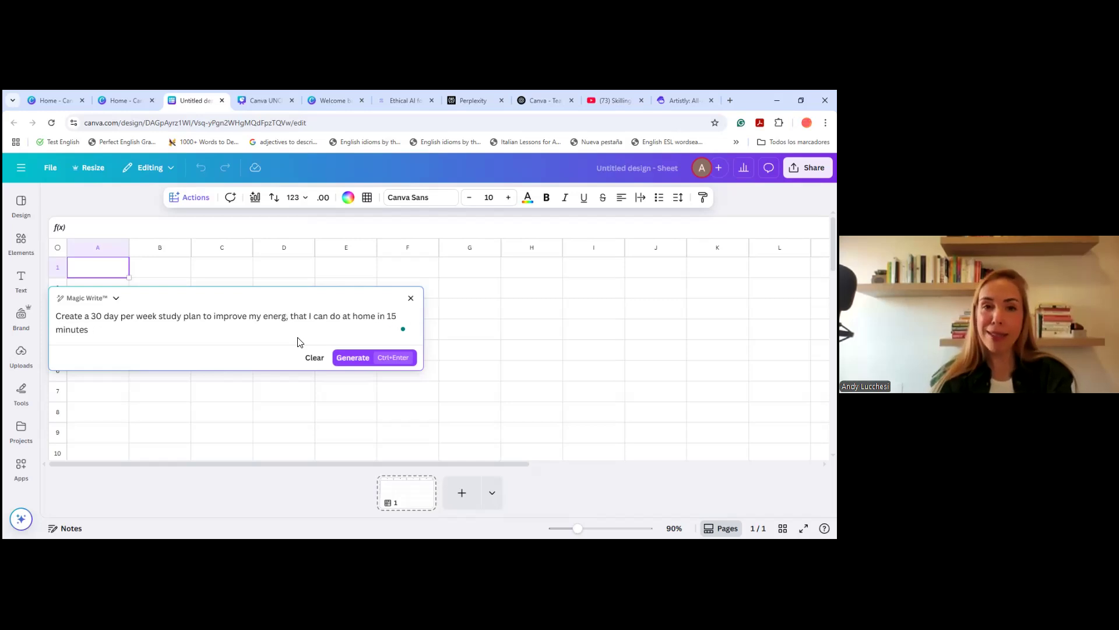
key("BackSpace")
key("BackSpace")
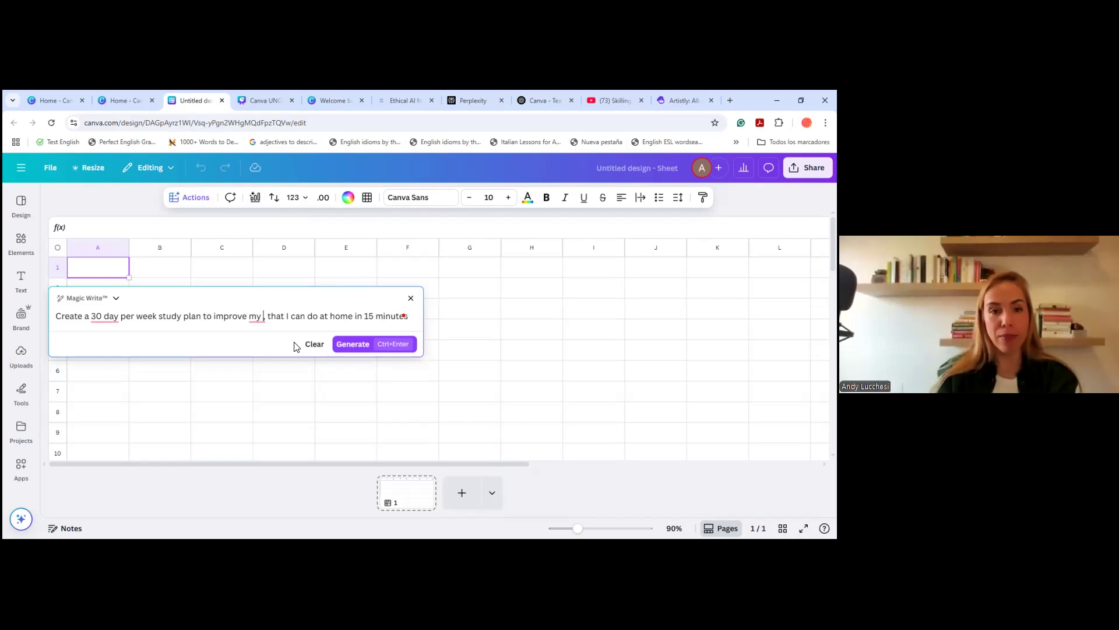
type("Data Analytics")
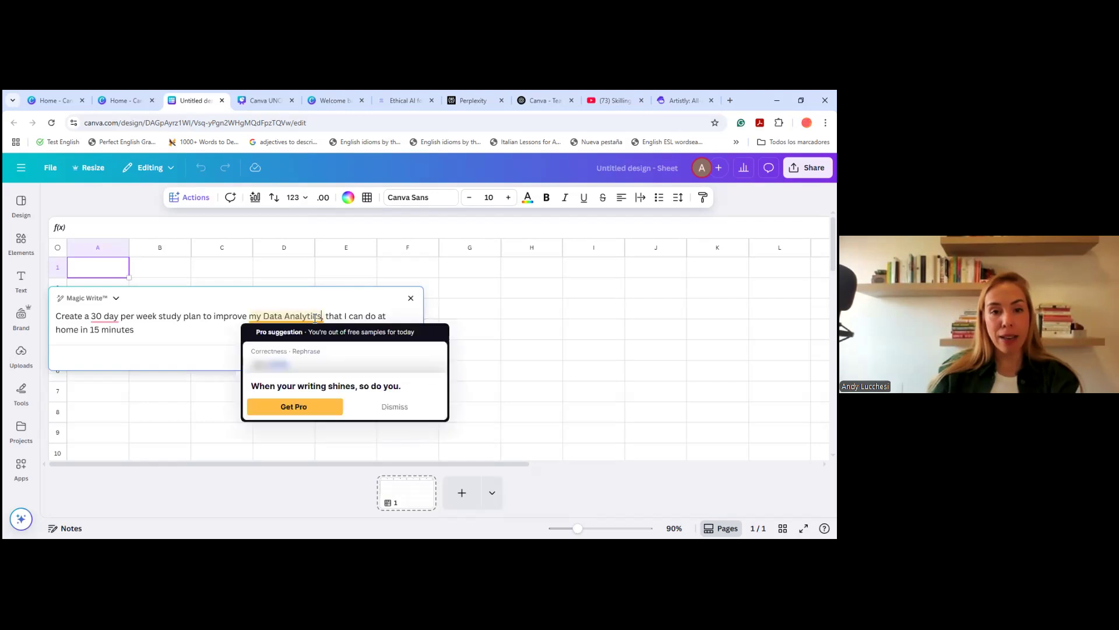
left_click(395, 406)
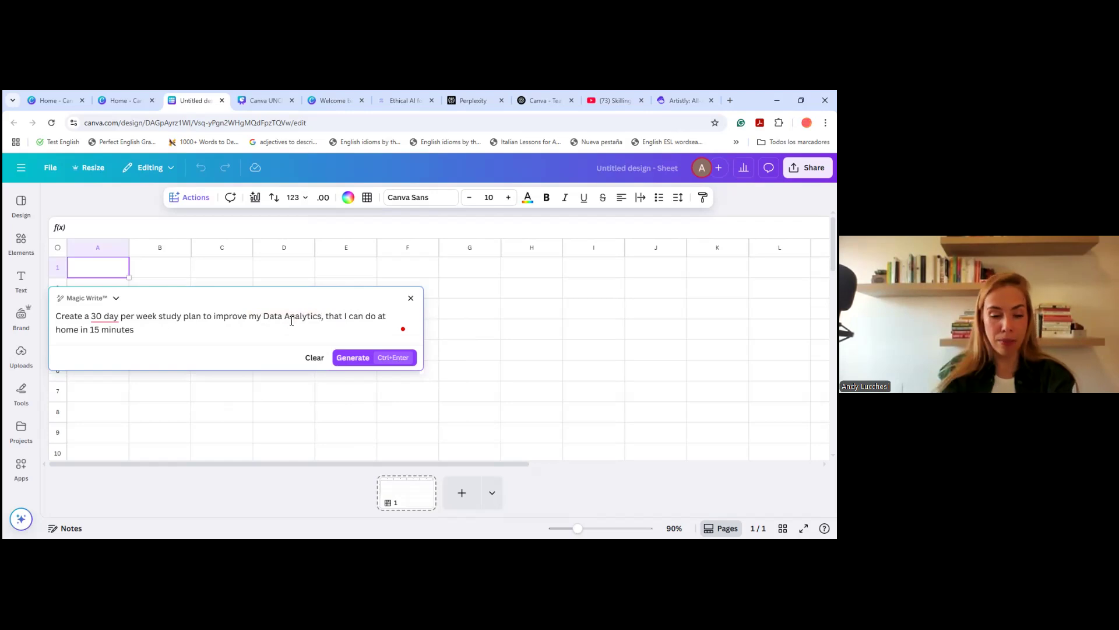
type("skills")
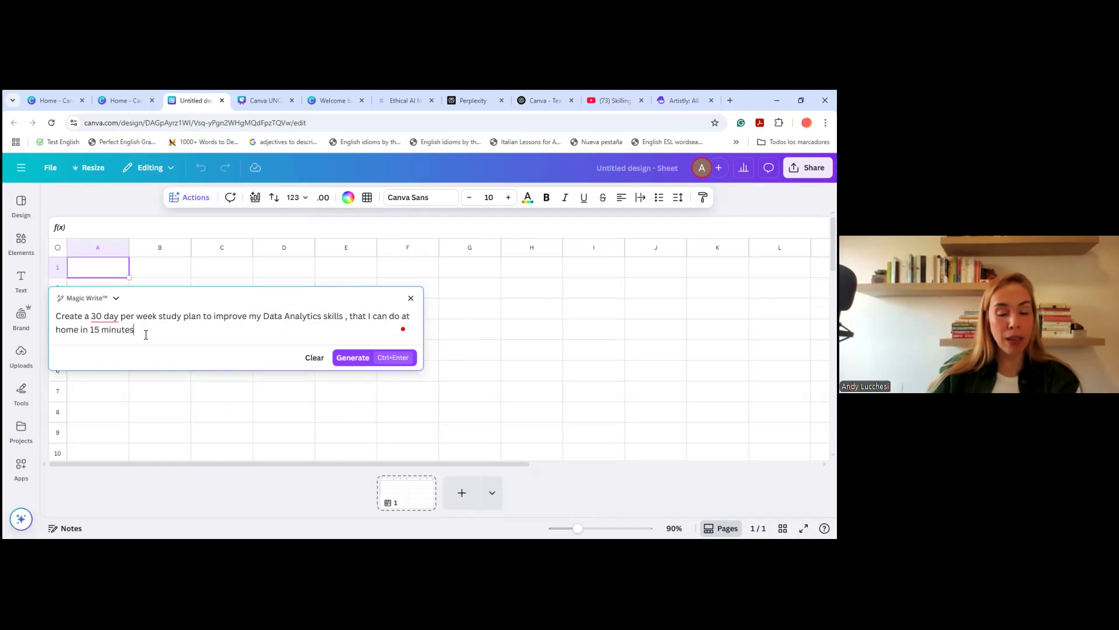
Set the duration in the study plan prompt to 30 minutes
key("BackSpace")
key("BackSpace")
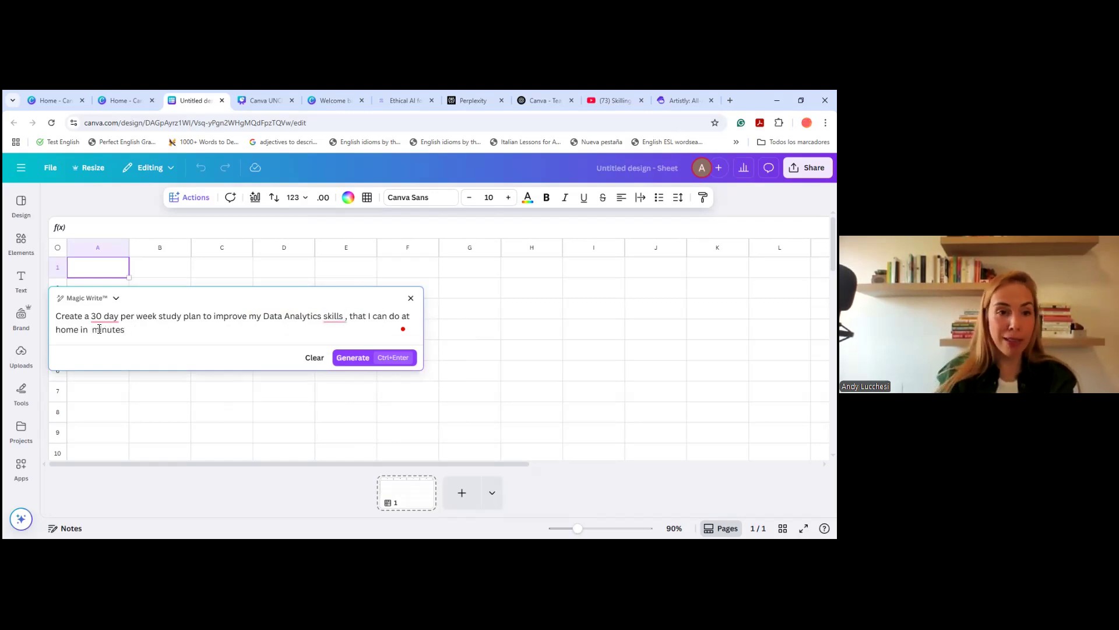
type("30")
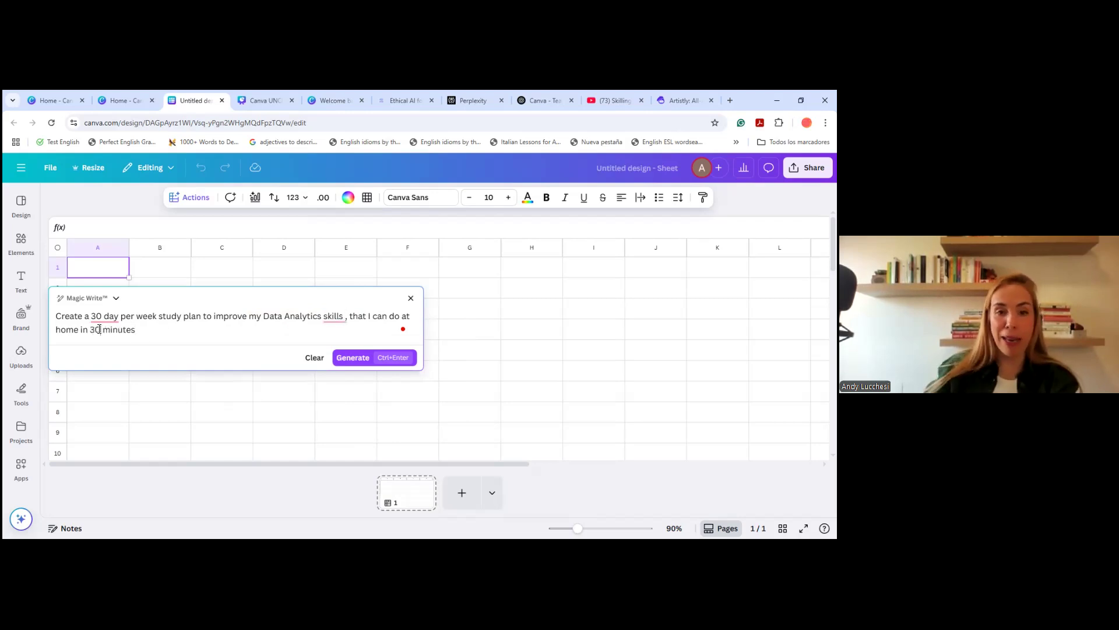
Generate the 30-day Data Analytics study plan from the prompt and review the preview from its first day
left_click(345, 359)
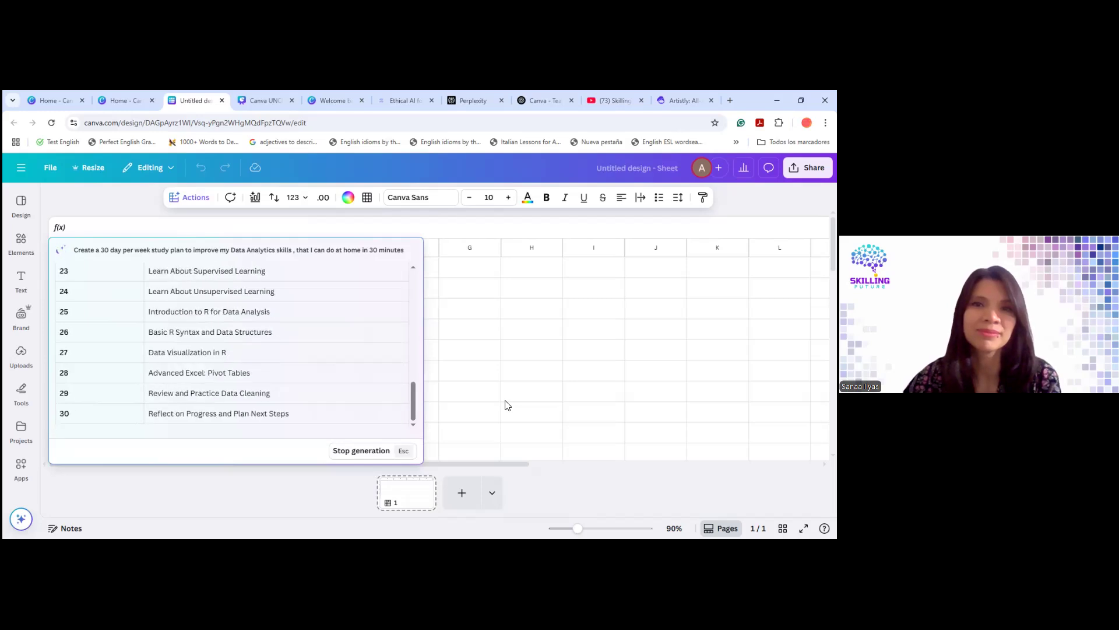
scroll(368, 356, "up", 8)
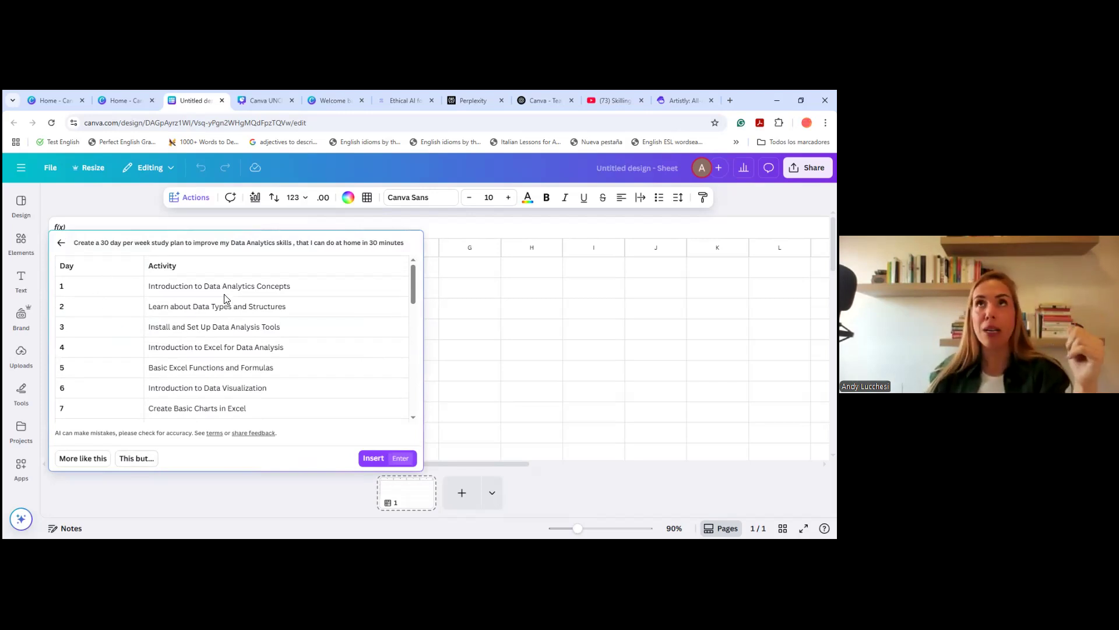
Refine the generated study plan with the follow-up instruction "add homework and extra activities"
left_click(137, 458)
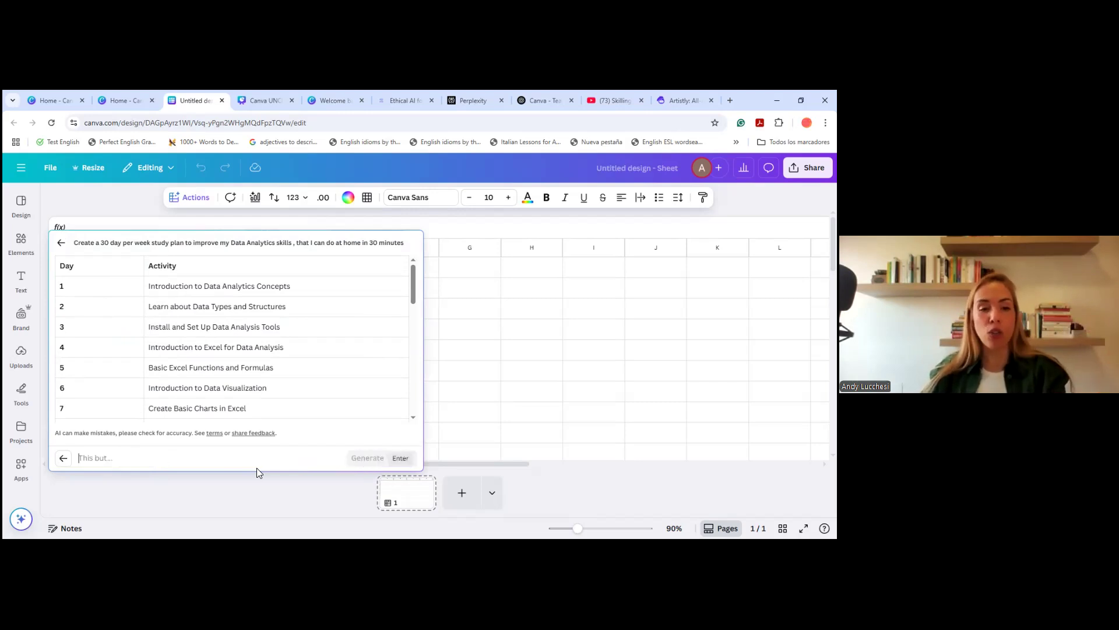
type("dev")
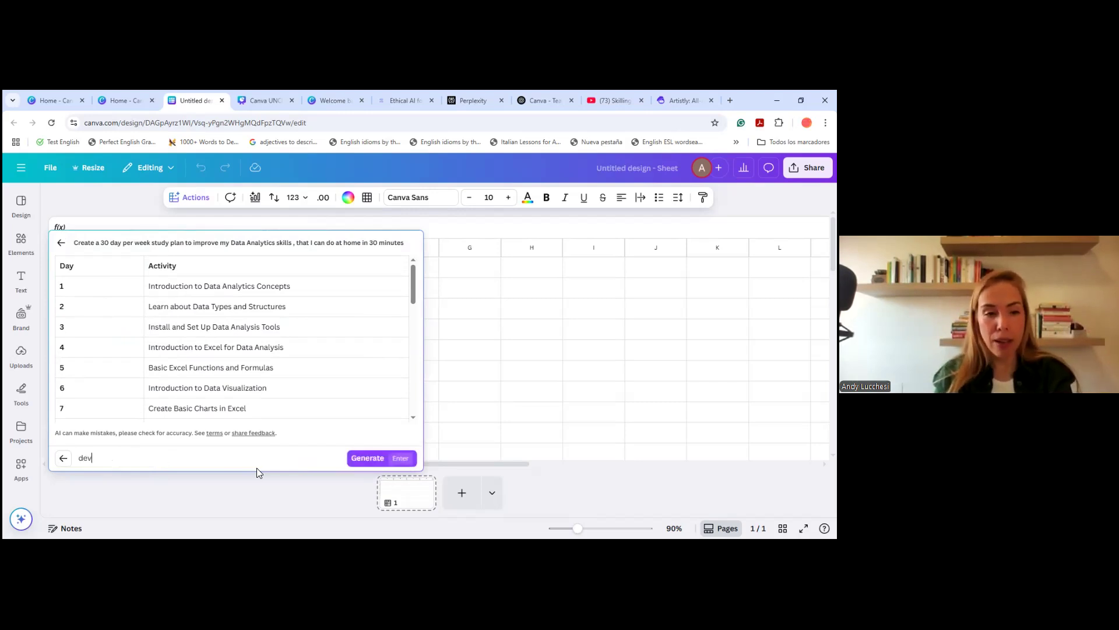
key("BackSpace")
key("BackSpace")
key("BackSpace")
type("a")
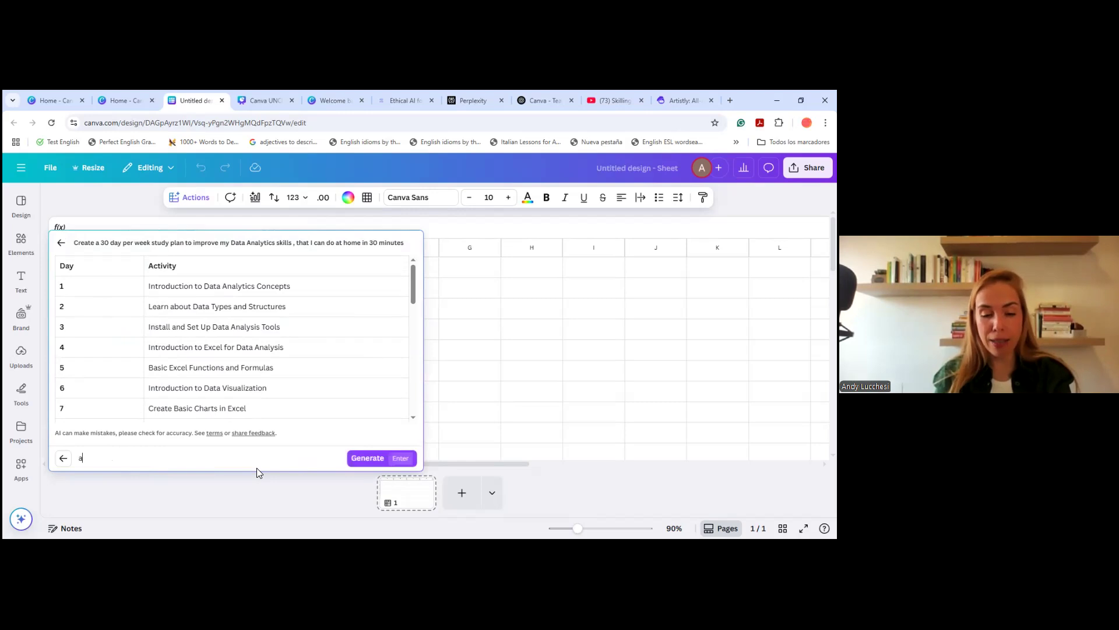
type("dd ")
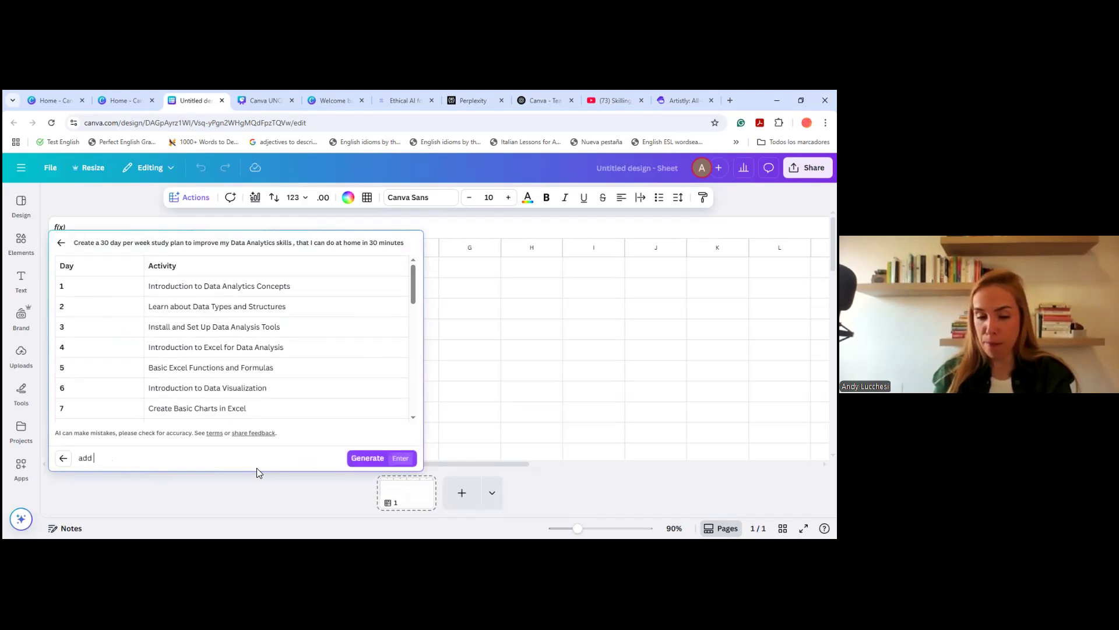
type("ho")
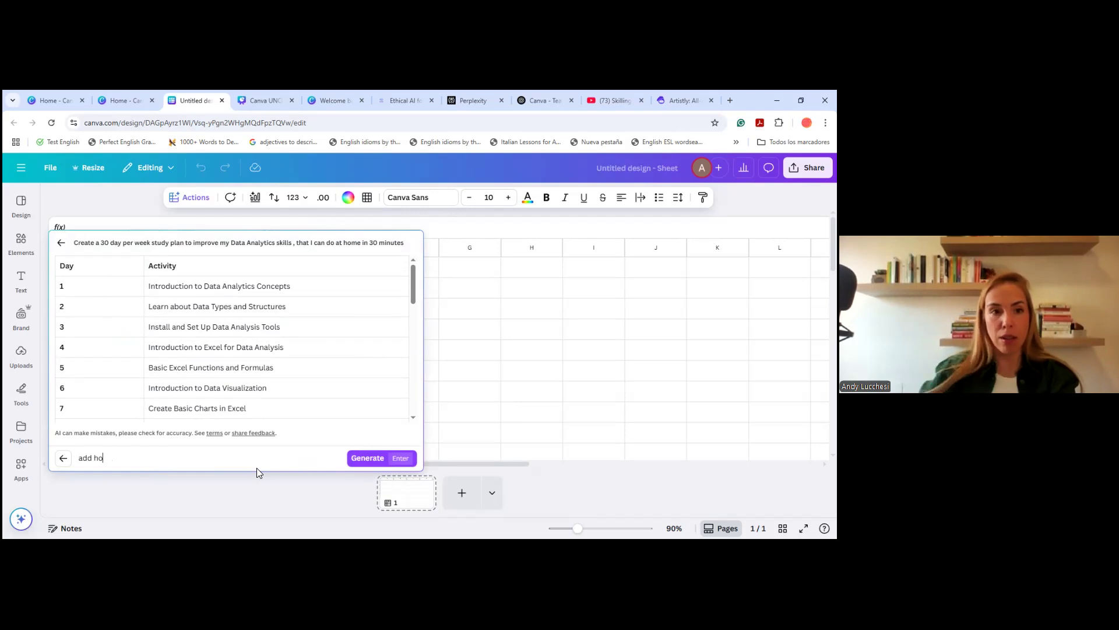
type("mework and extra activities")
key("Return")
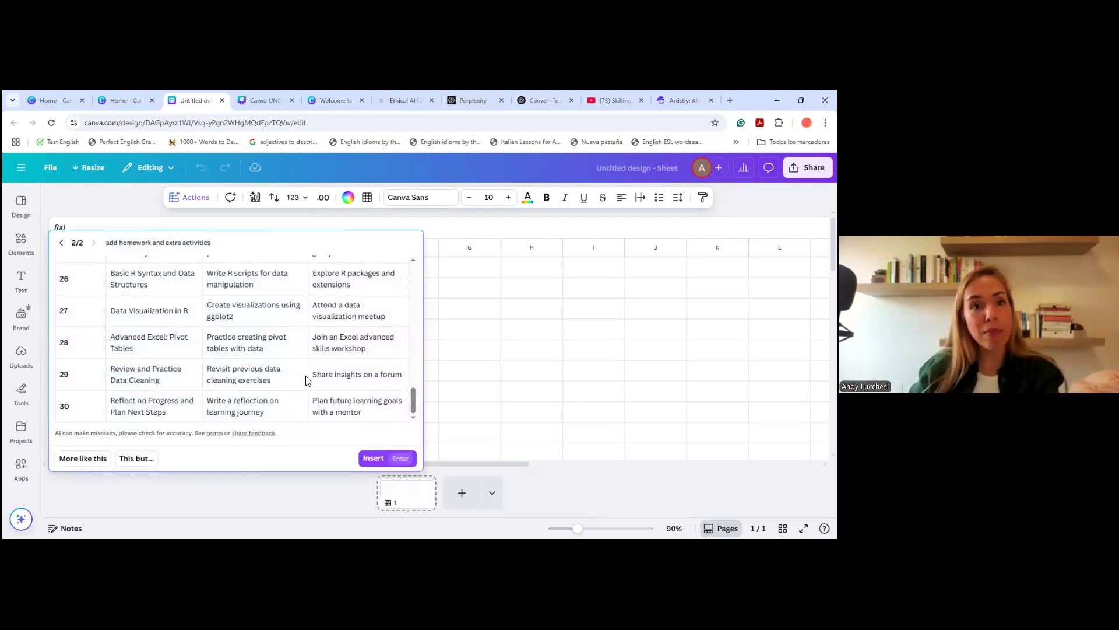
Insert the refined study plan table into the sheet and look through its daily rows
left_click(366, 459)
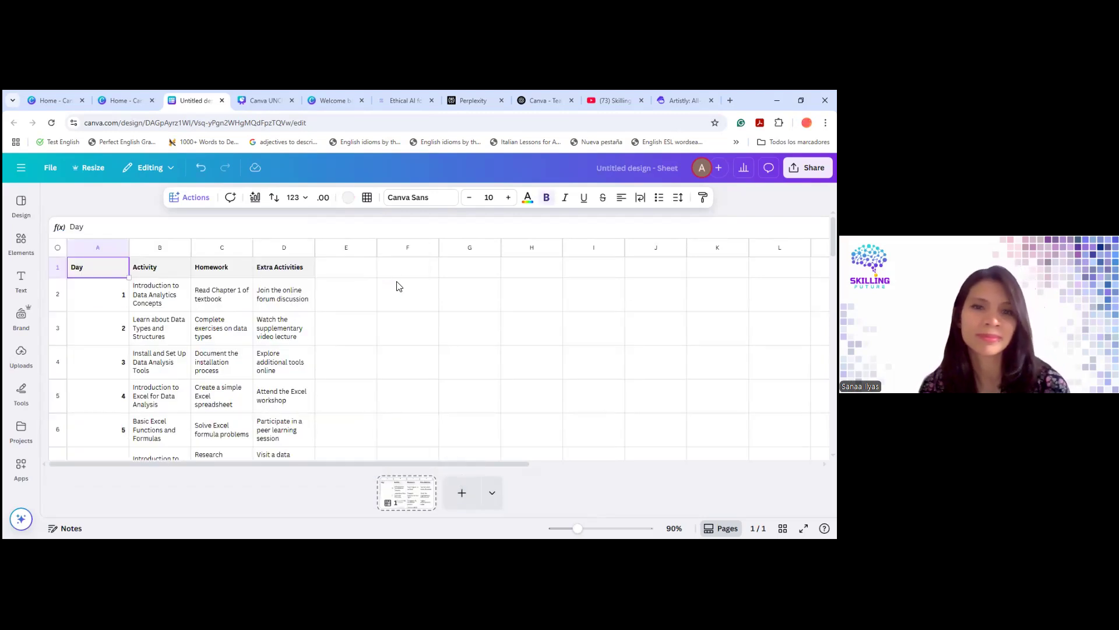
scroll(417, 337, "down", 5)
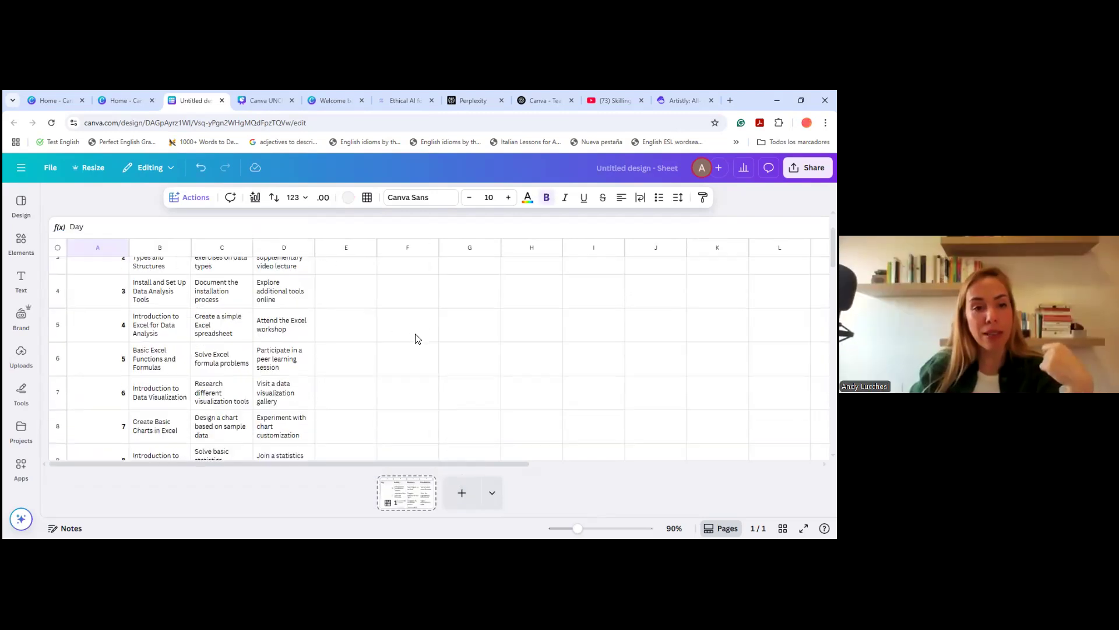
scroll(418, 336, "down", 4)
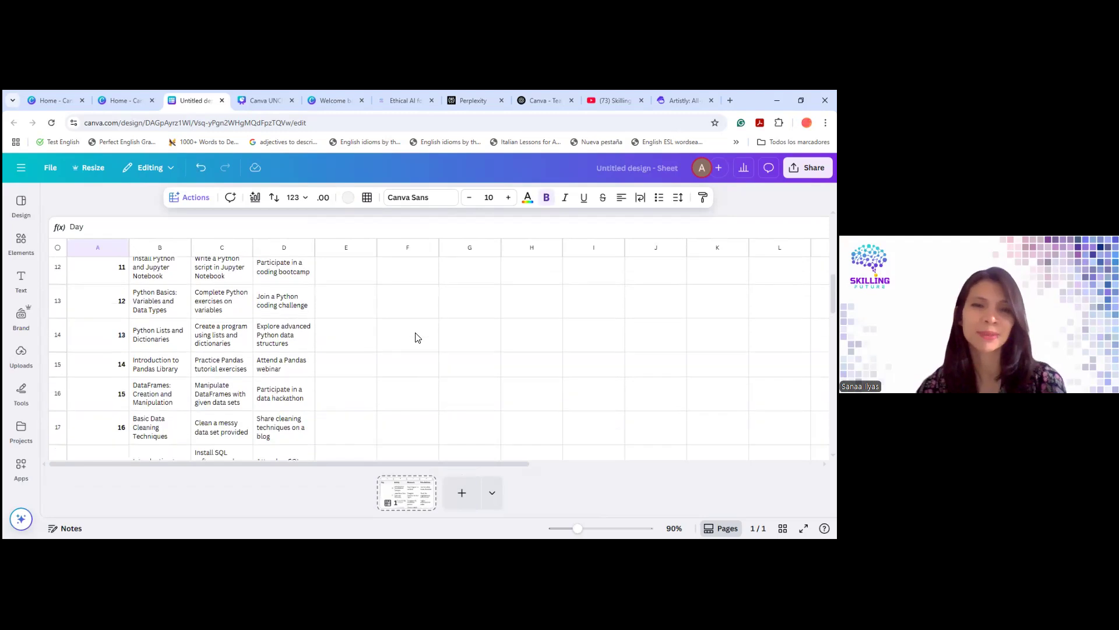
scroll(416, 335, "up", 9)
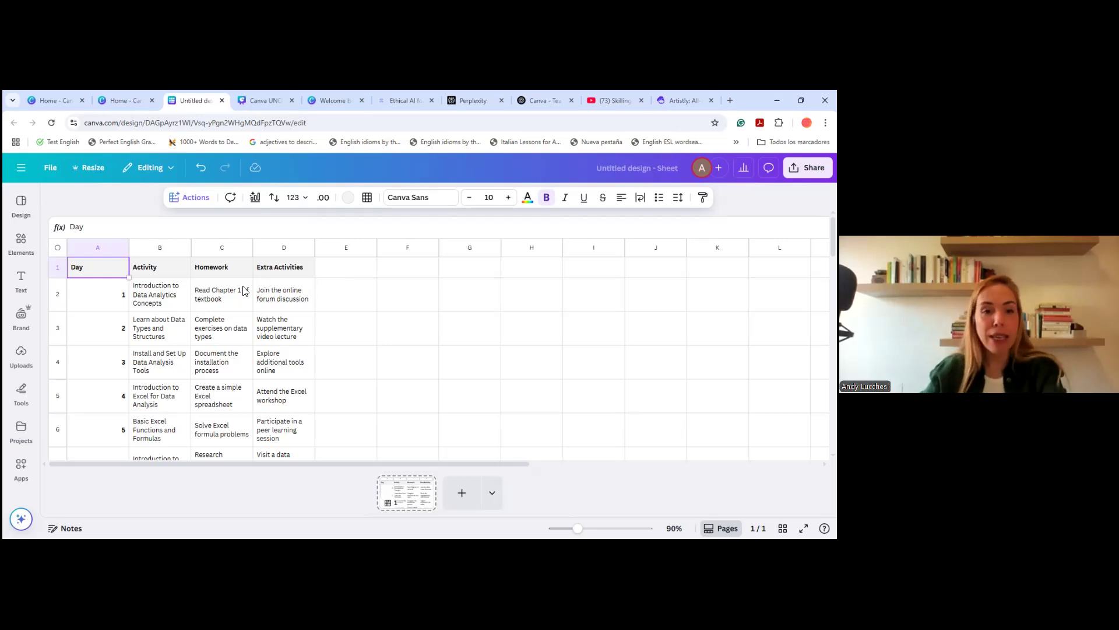
scroll(357, 294, "down", 2)
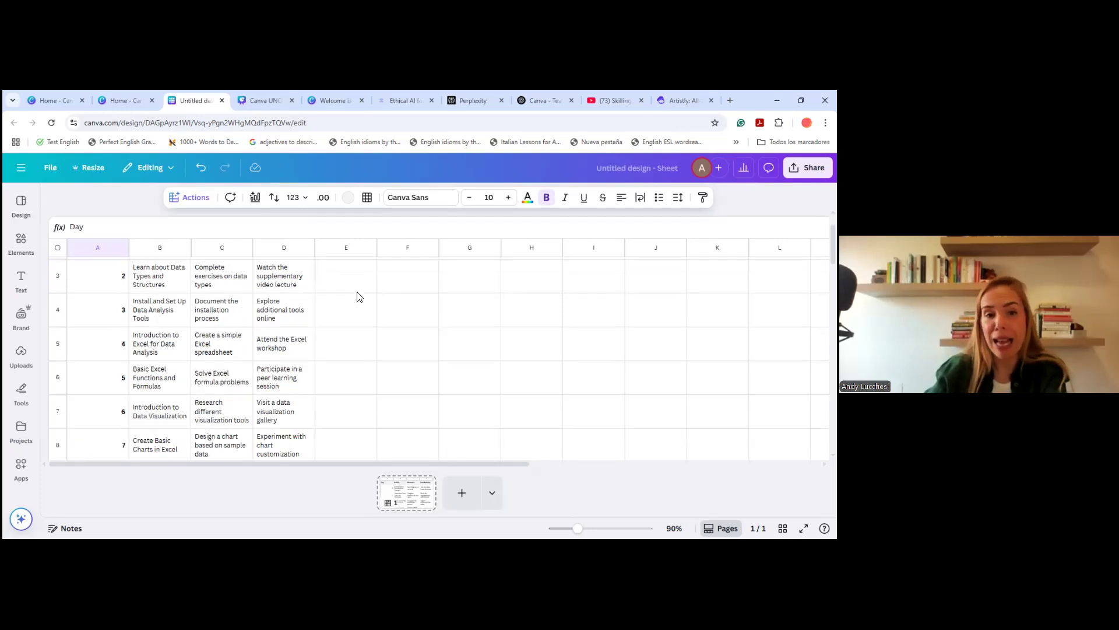
scroll(357, 296, "up", 2)
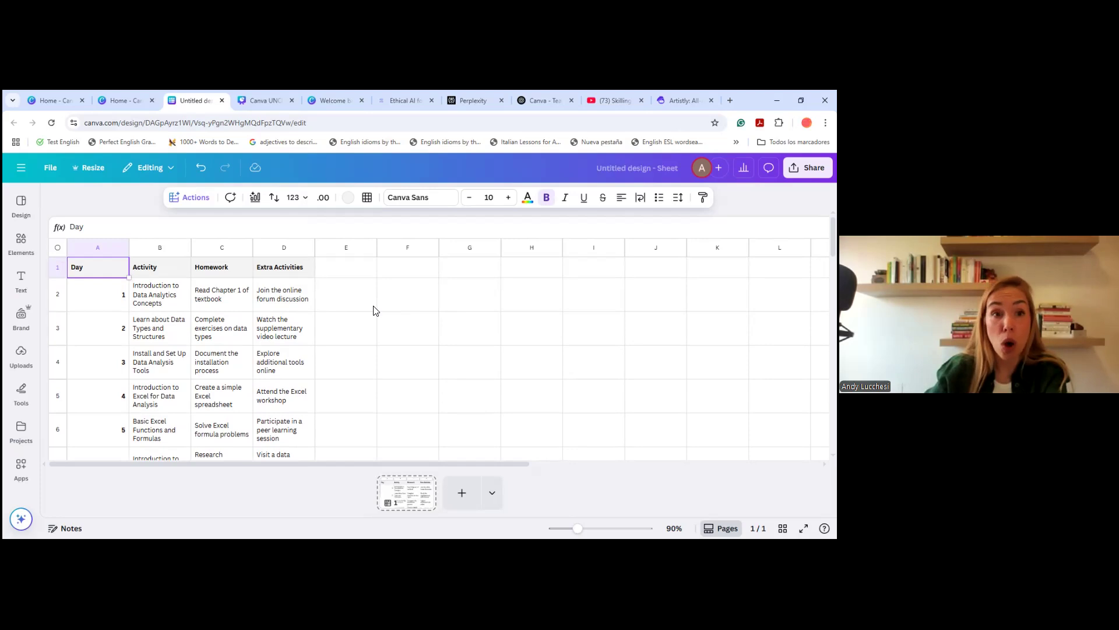
scroll(299, 327, "down", 4)
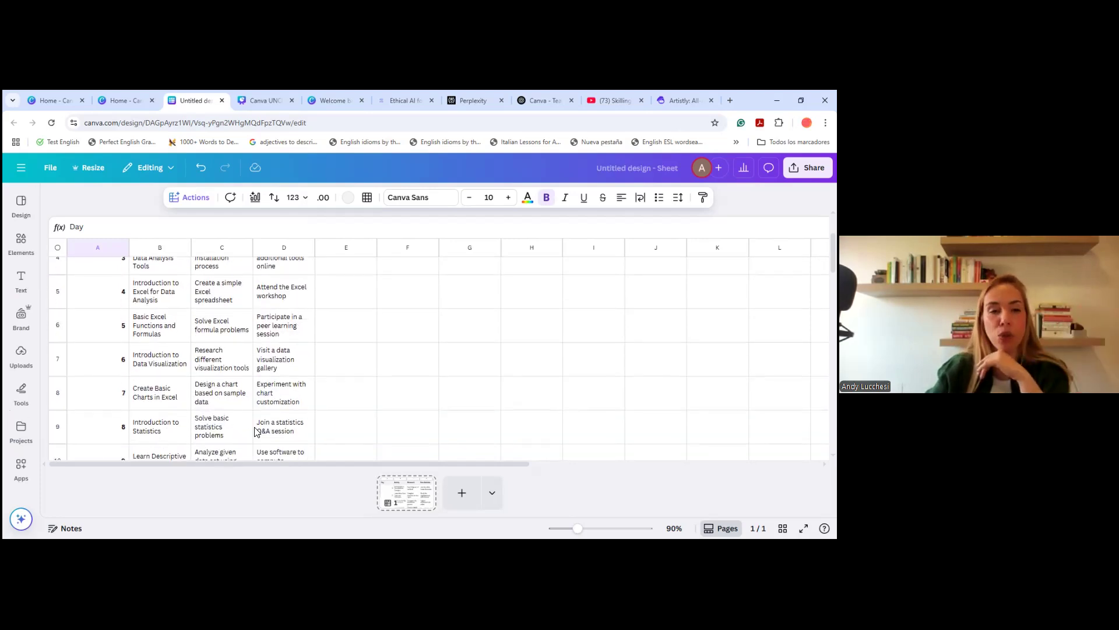
scroll(346, 396, "up", 4)
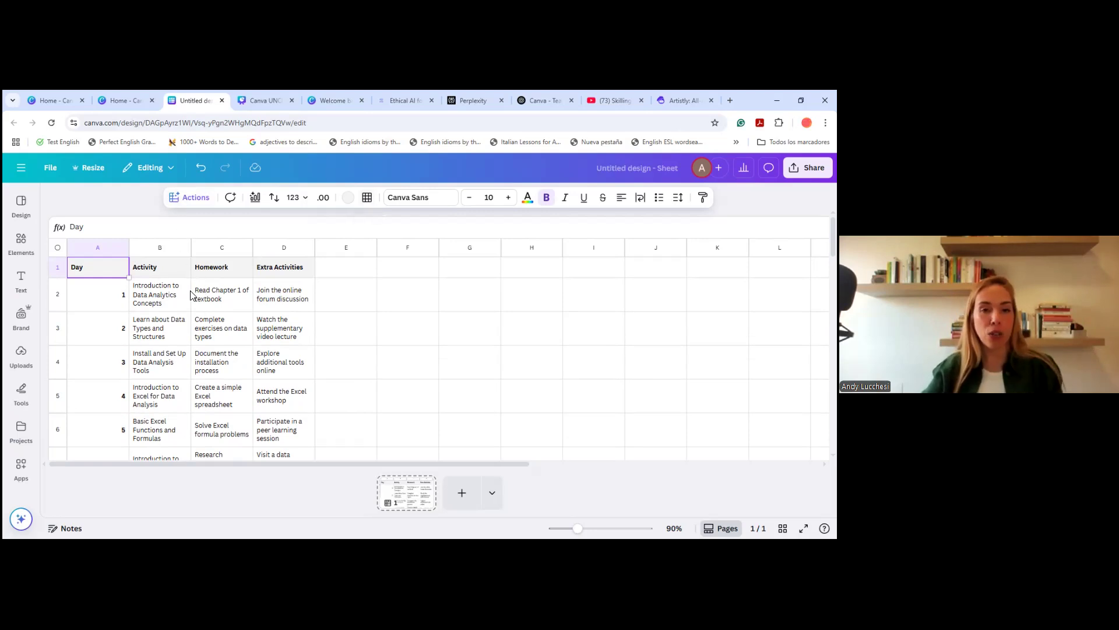
Select the whole study plan table, cells A1:D31, and open the Translate action for it
left_click(57, 248)
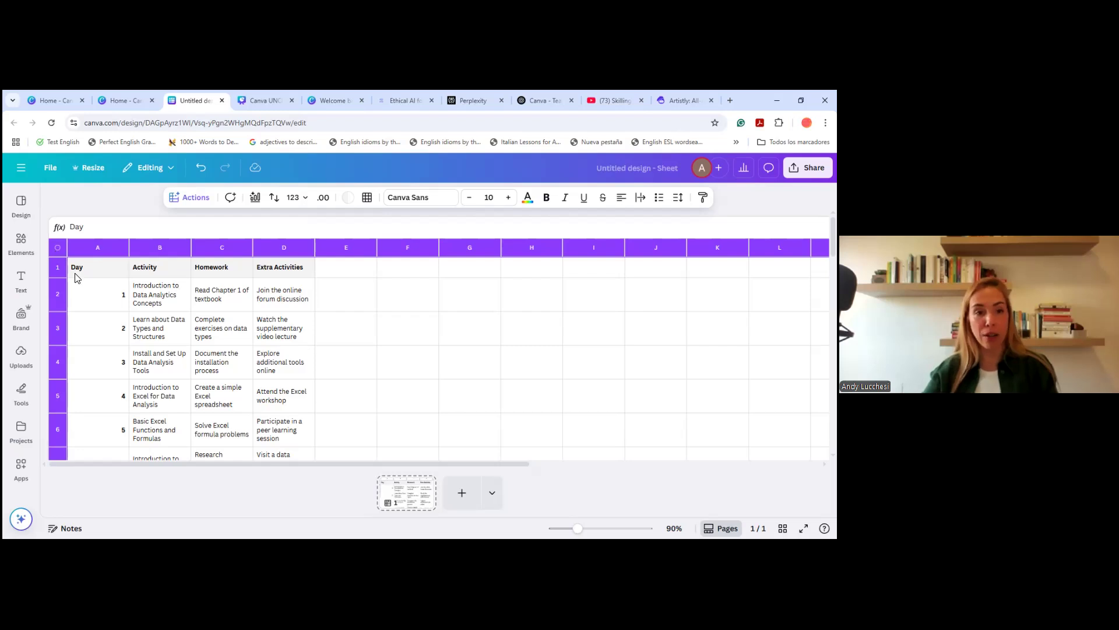
left_click(87, 292)
left_click_drag(87, 268, 292, 342)
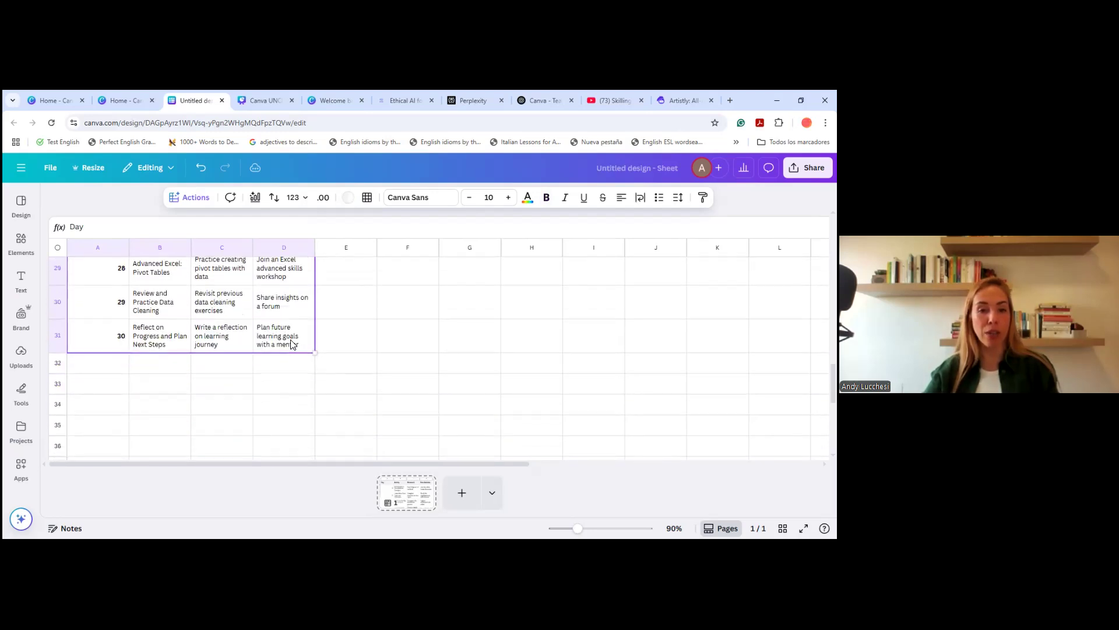
left_click(200, 201)
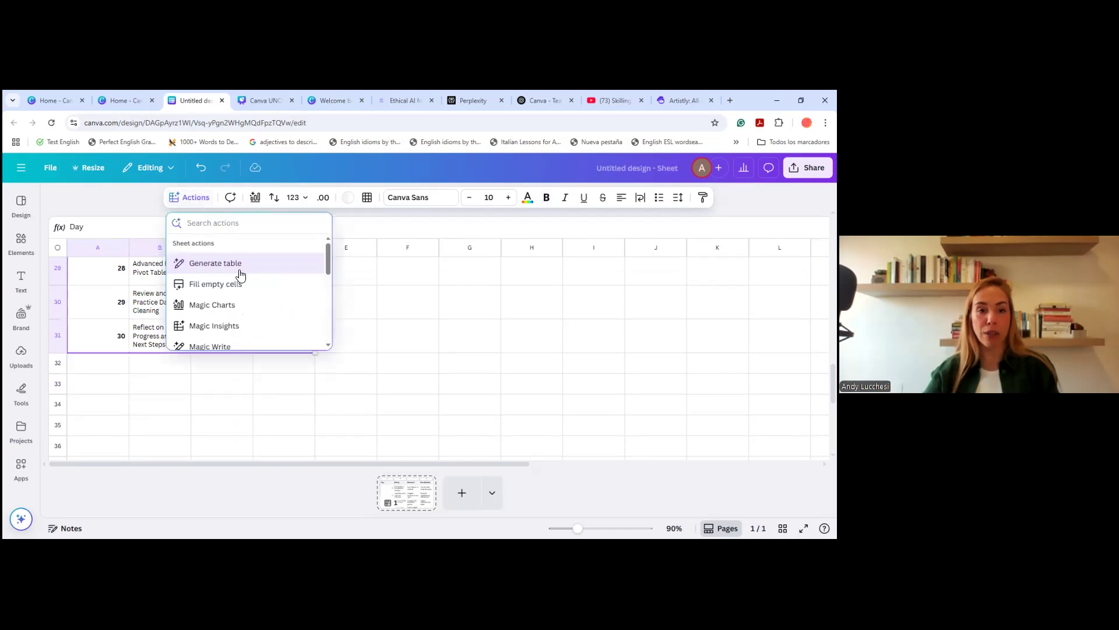
scroll(238, 275, "down", 3)
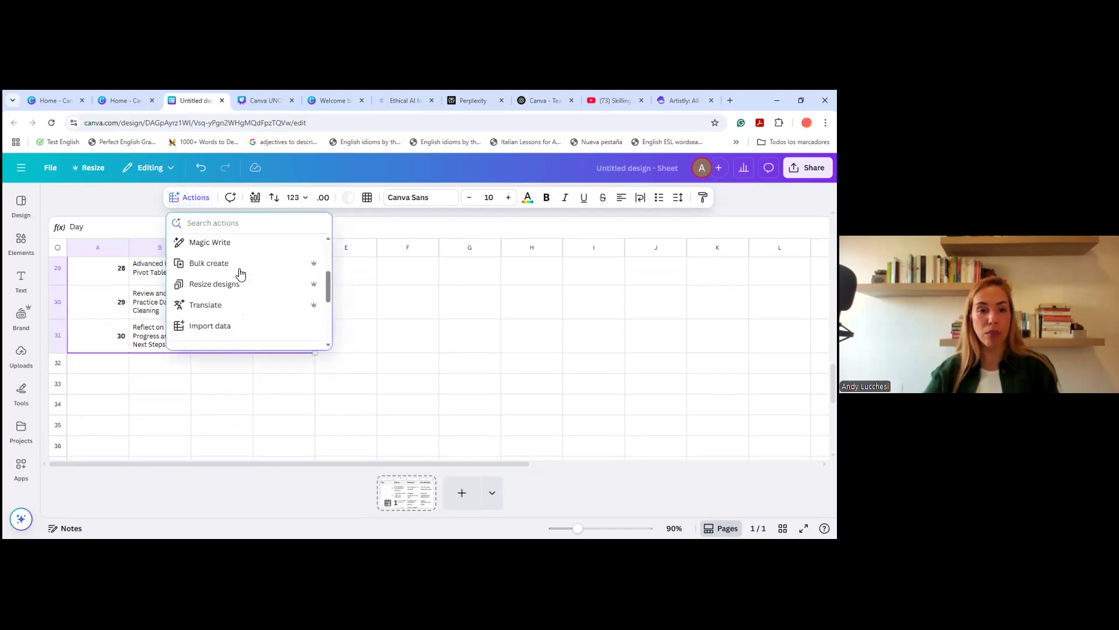
left_click(201, 305)
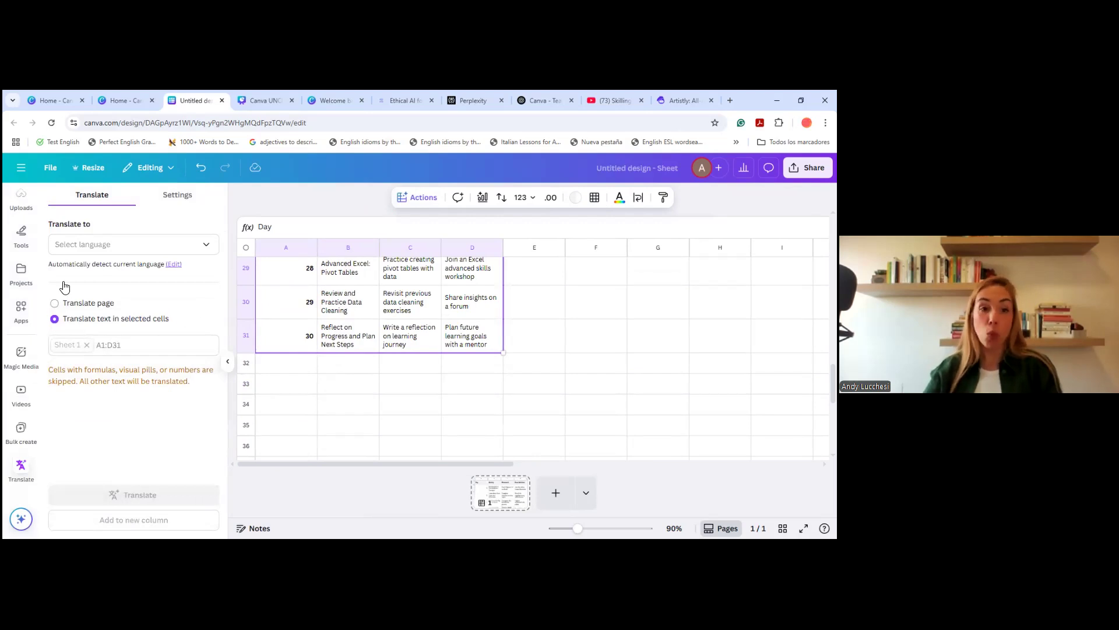
Look through the available translation languages and choose Spanish as the target language
left_click(158, 245)
mouse_move(215, 304)
left_mouse_down()
mouse_move(213, 406)
mouse_move(213, 308)
left_mouse_up()
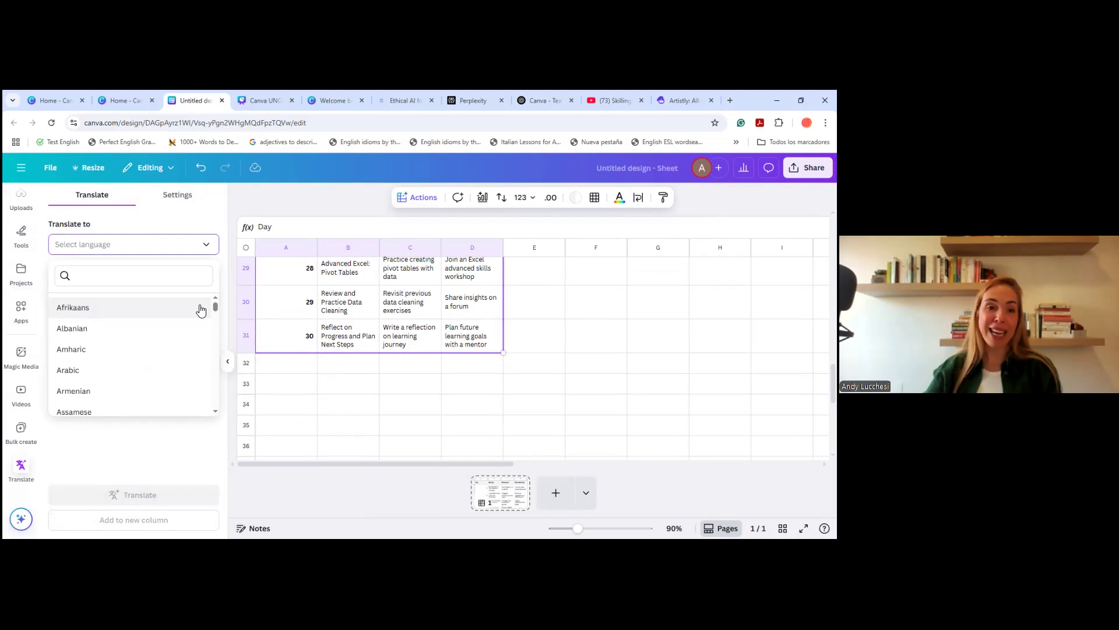
scroll(171, 325, "down", 2)
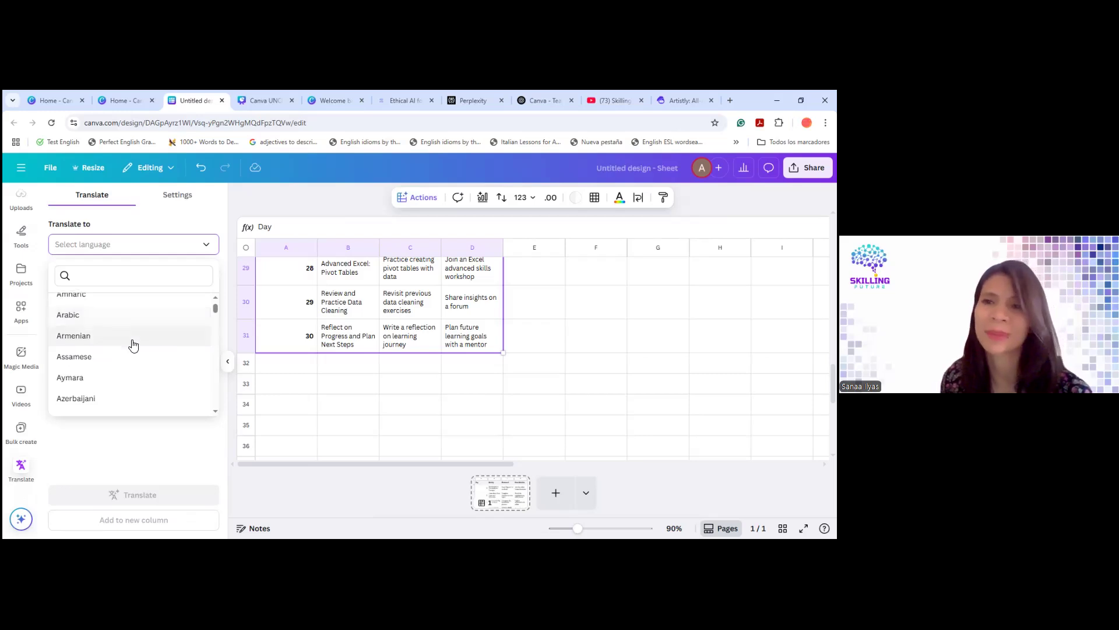
scroll(130, 341, "down", 3)
left_click(113, 252)
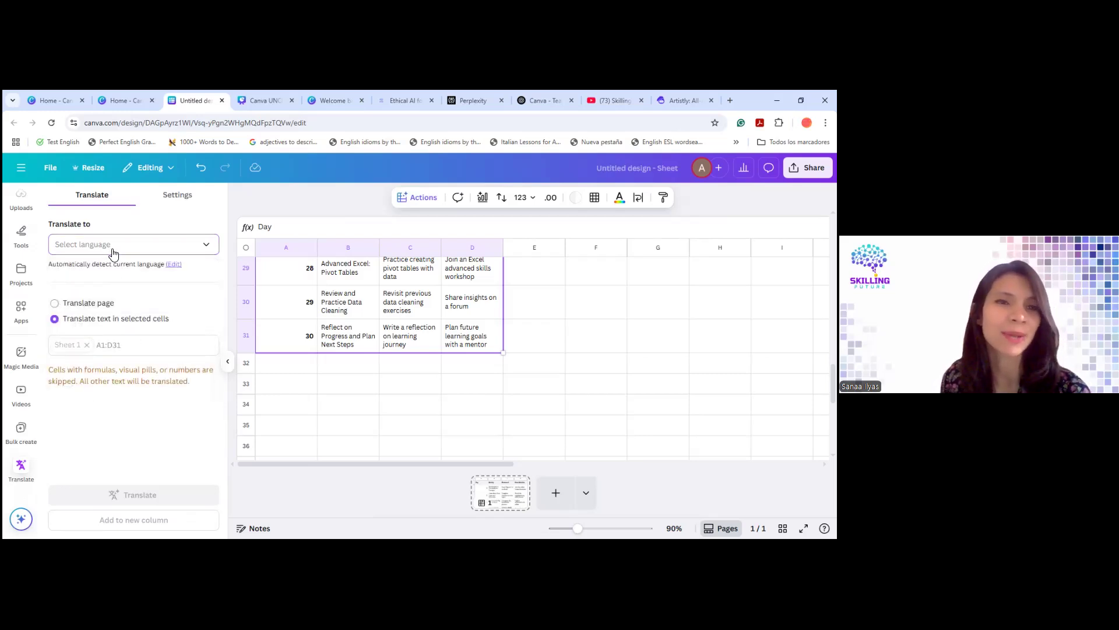
left_click(204, 244)
type("spa")
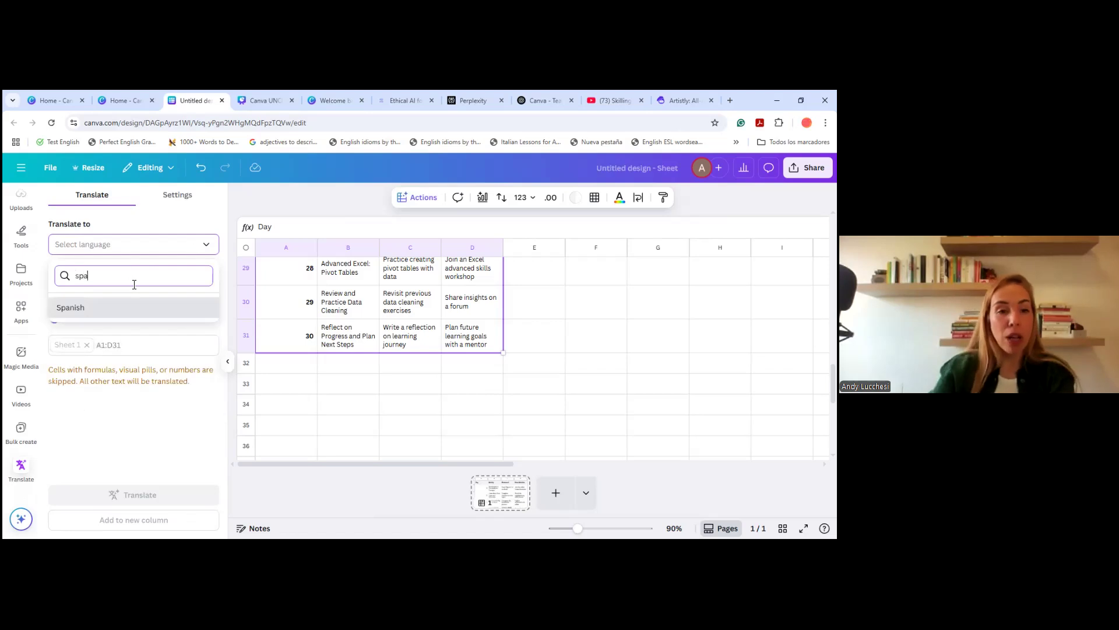
left_click(107, 309)
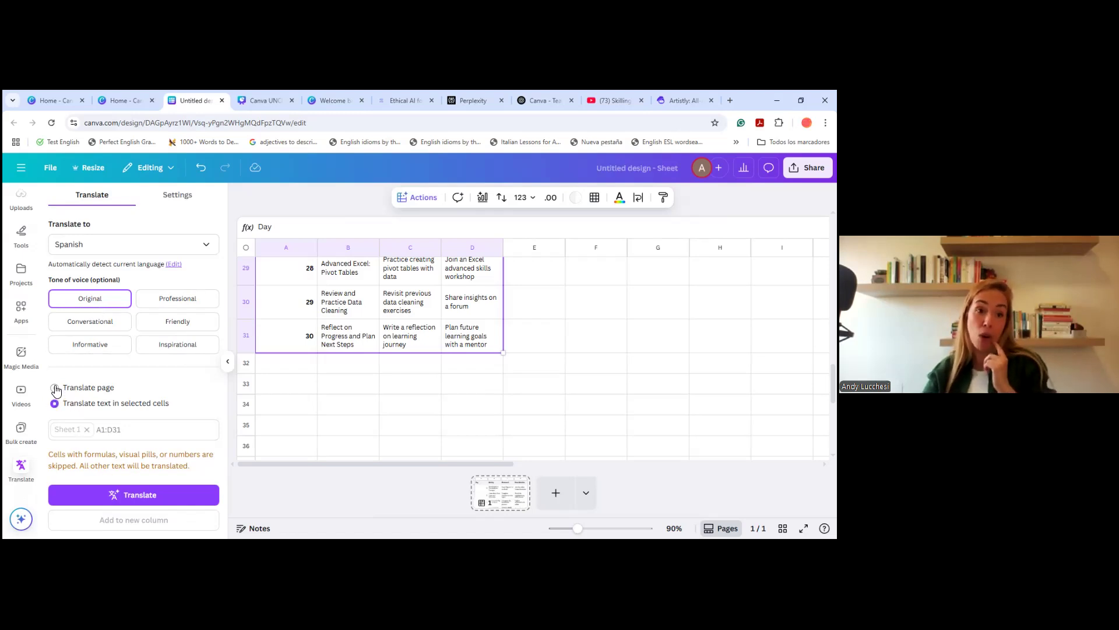
Translate the text in the selected cells with the original tone, hide the translation settings and review the table from its header
left_click(119, 498)
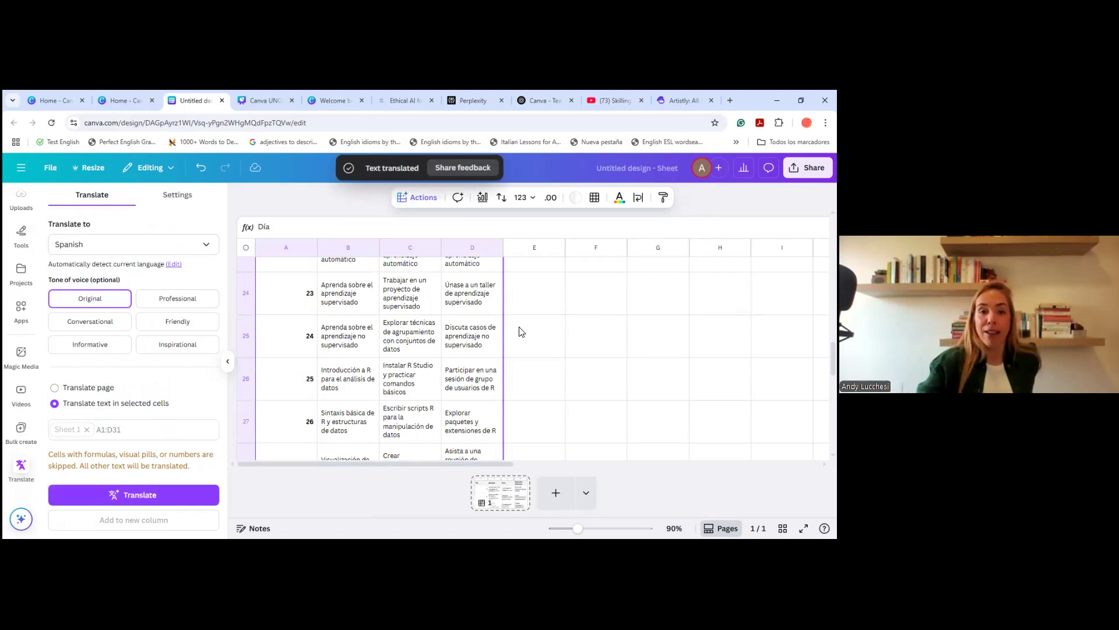
scroll(423, 376, "up", 5)
left_click(227, 366)
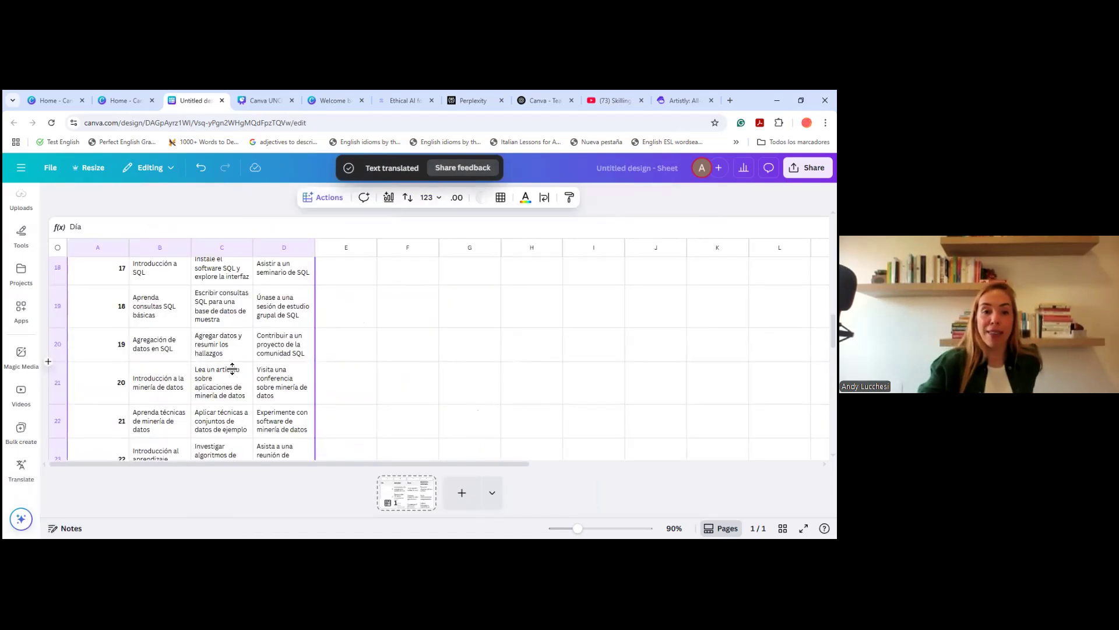
scroll(399, 338, "up", 7)
scroll(401, 339, "up", 8)
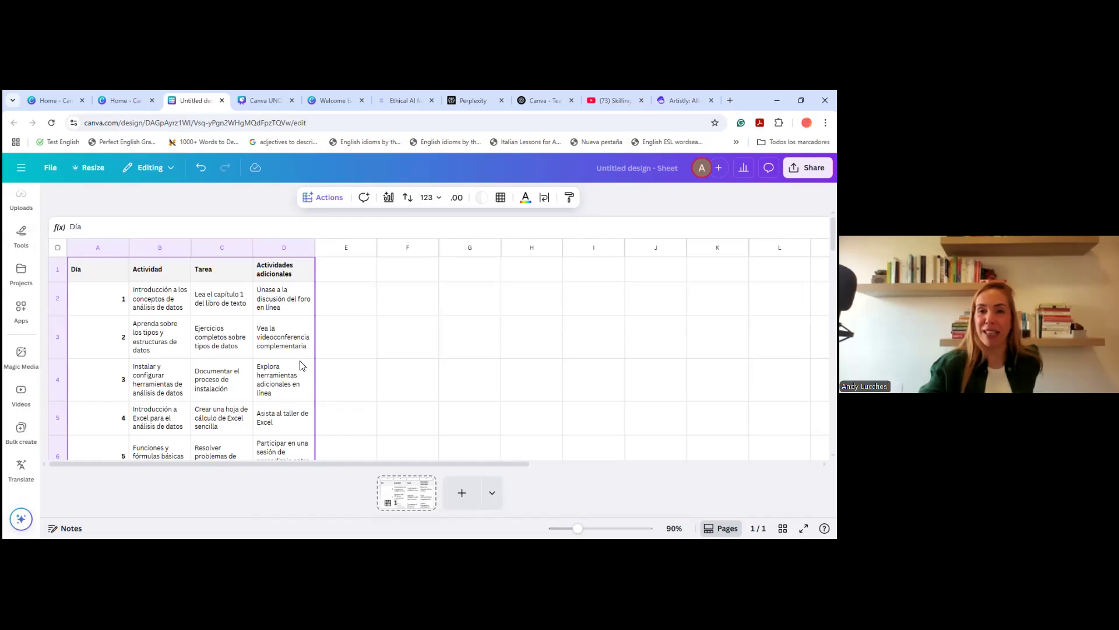
scroll(294, 383, "down", 1)
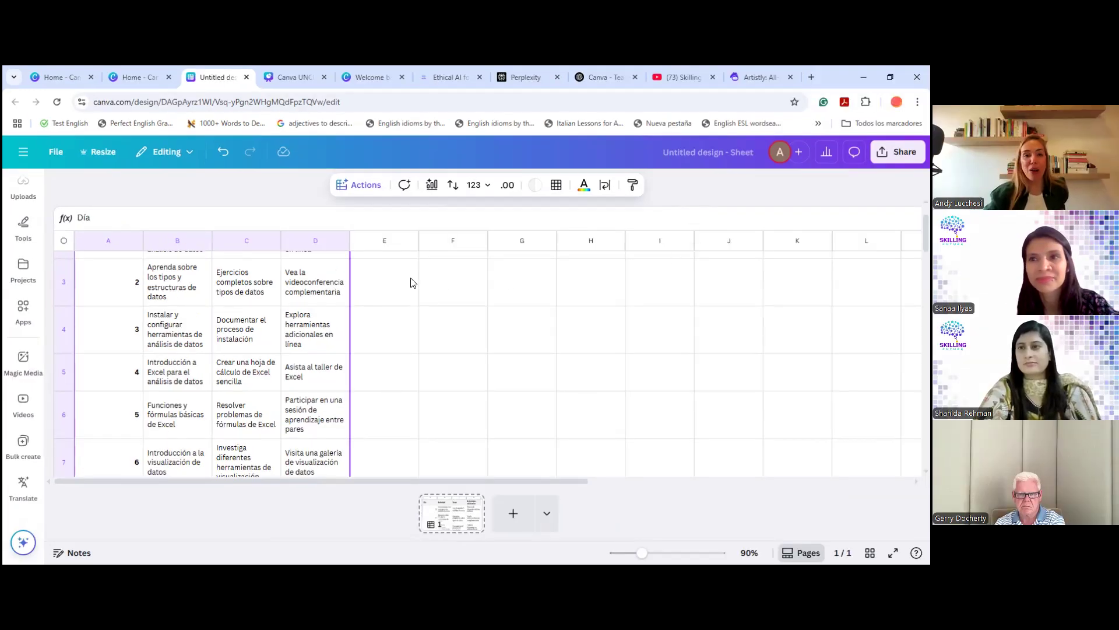
scroll(410, 280, "up", 3)
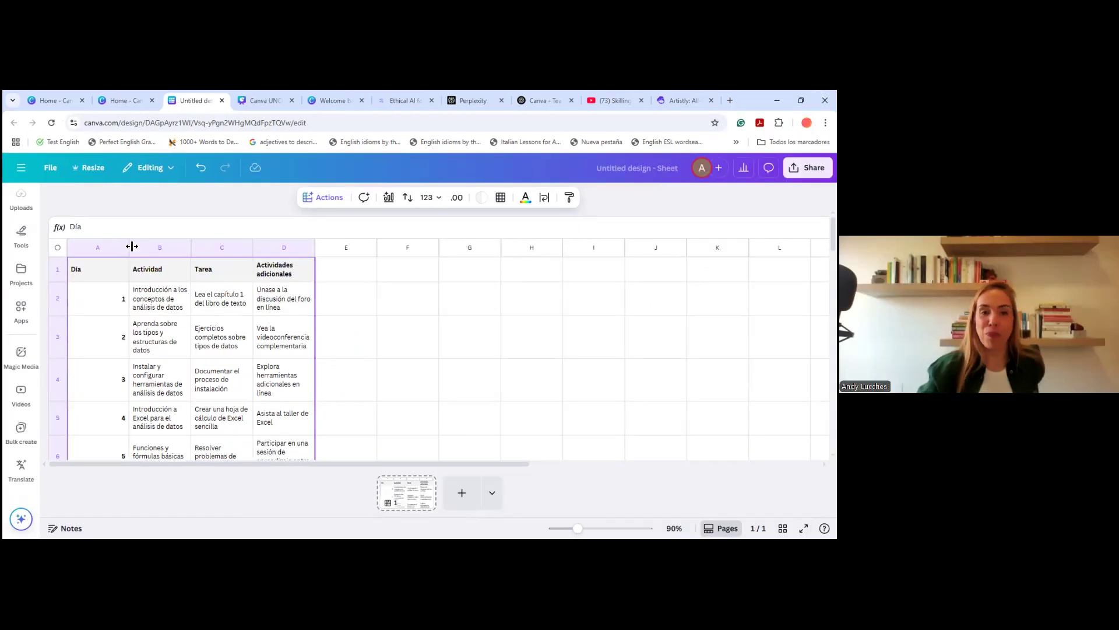
Translate the text in cells A6:D7, the rows for days 5 and 6, into English
left_click(330, 278)
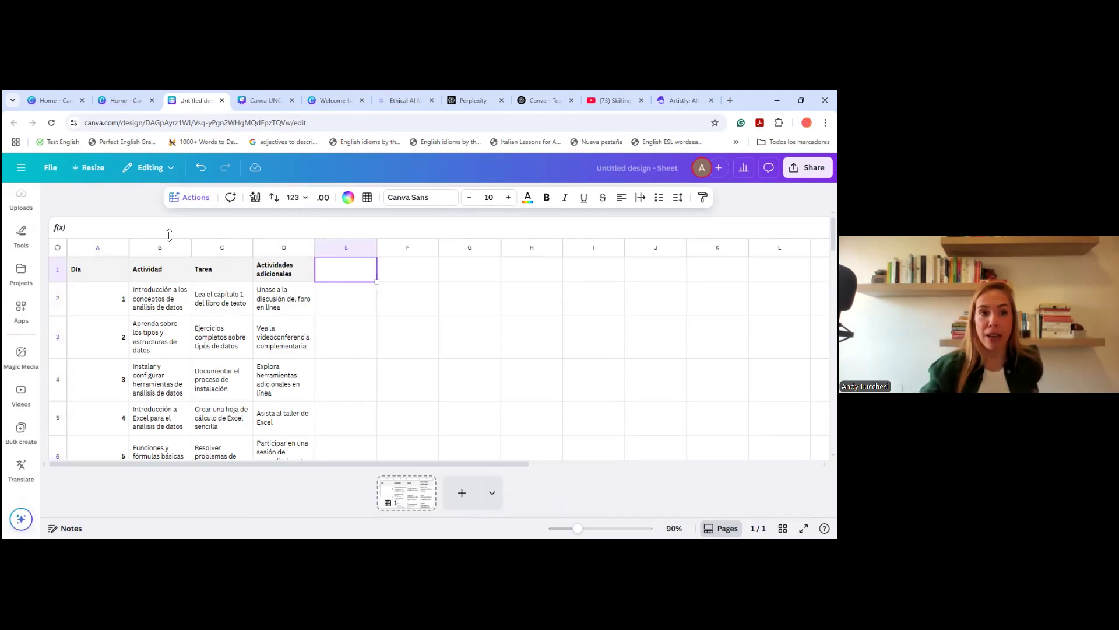
scroll(280, 350, "down", 3)
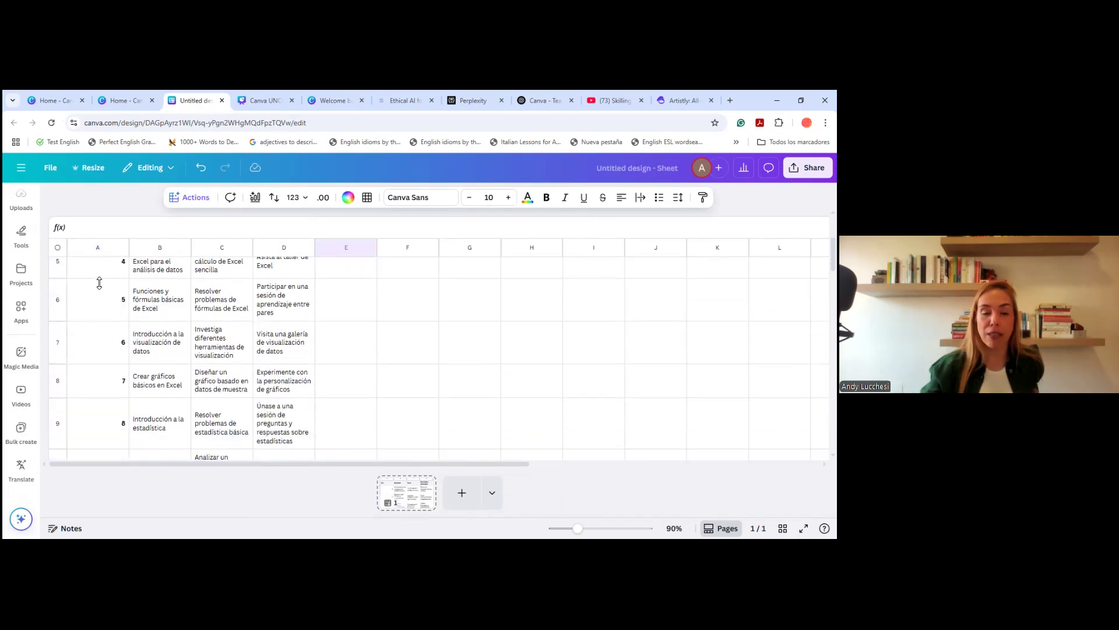
left_click_drag(103, 287, 314, 336)
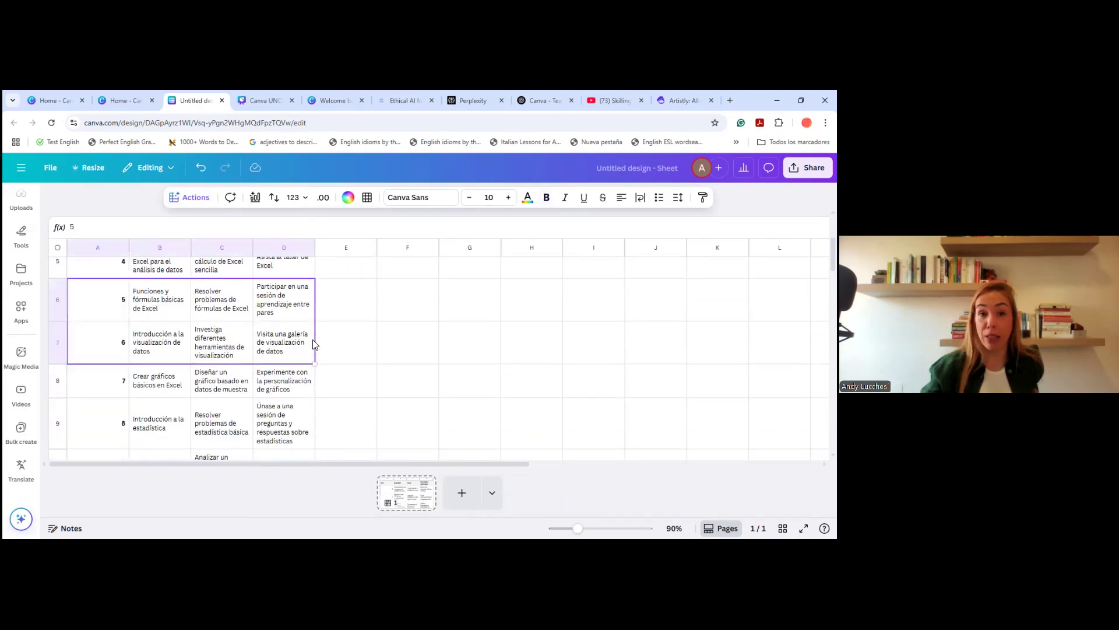
left_click(192, 197)
scroll(213, 317, "down", 3)
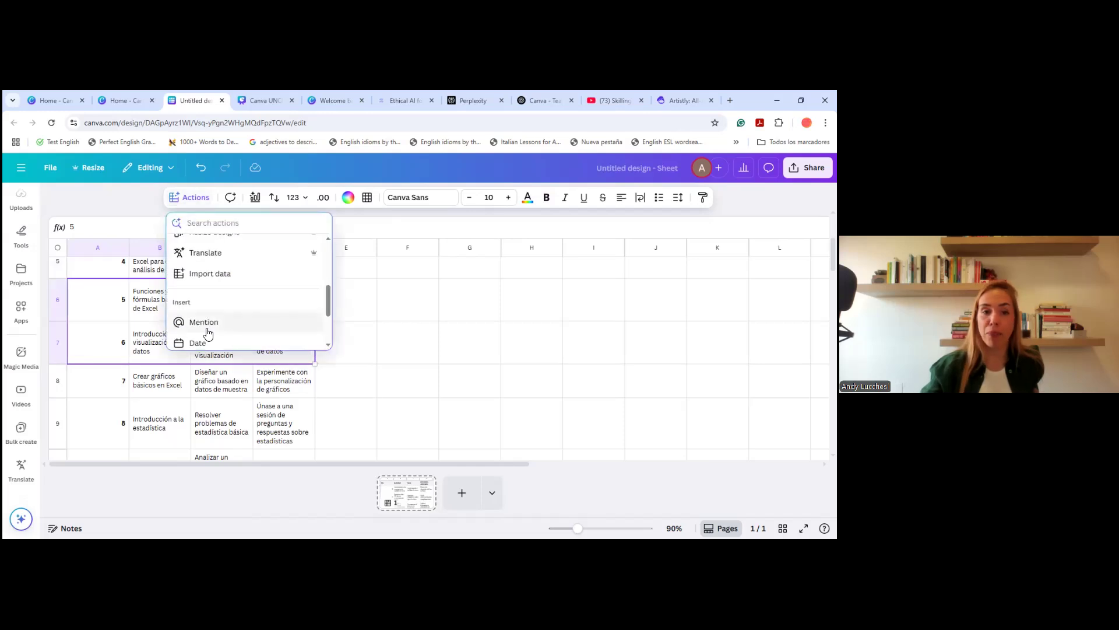
left_click(209, 253)
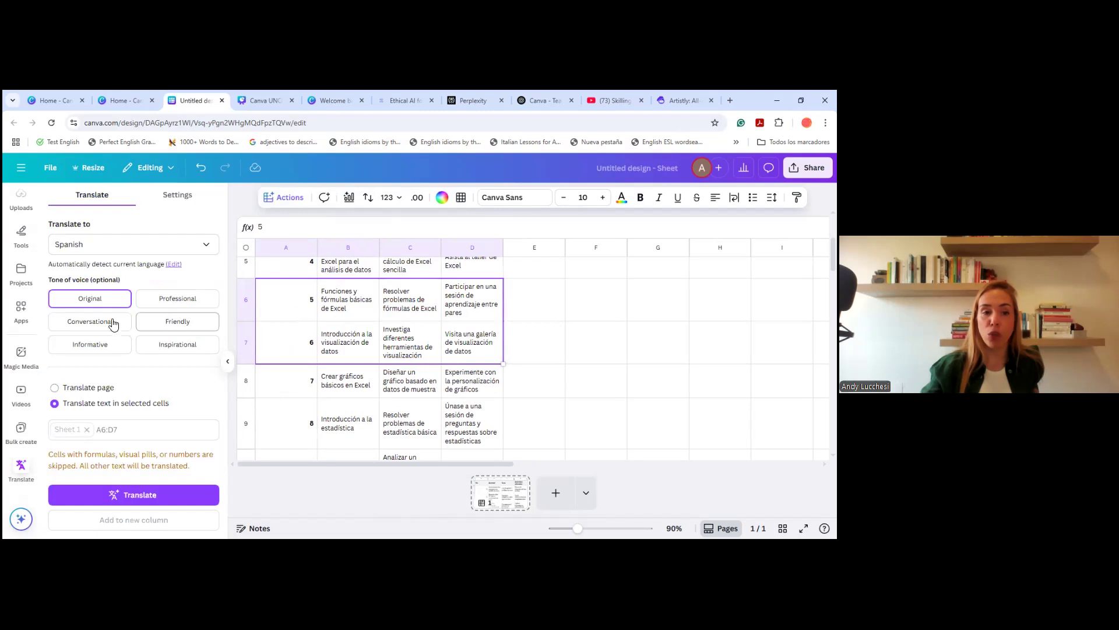
left_click(117, 251)
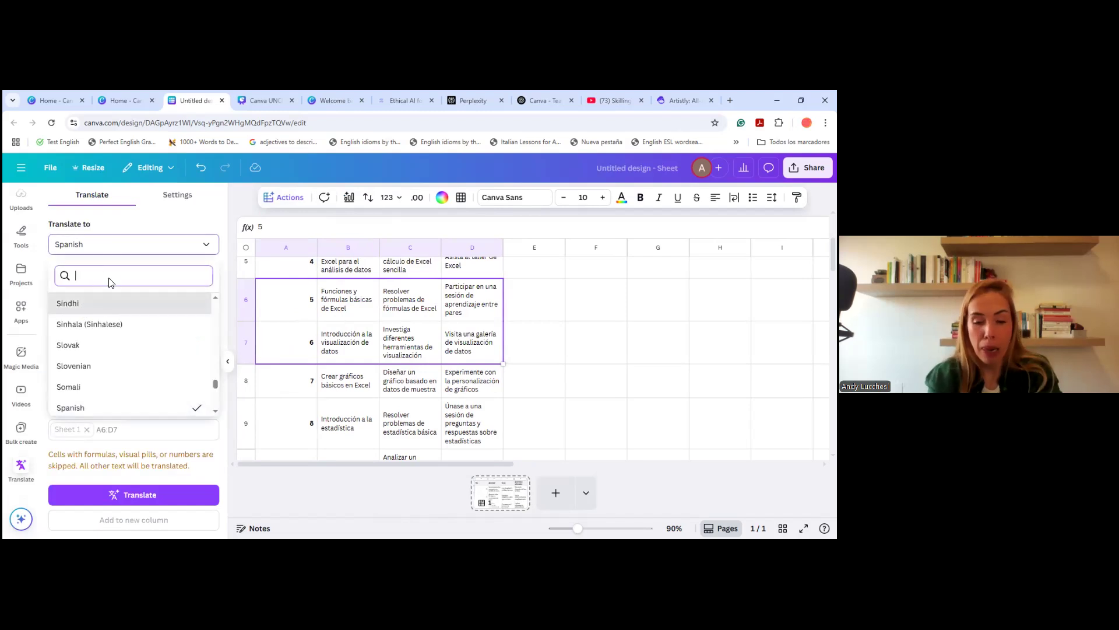
type("eng")
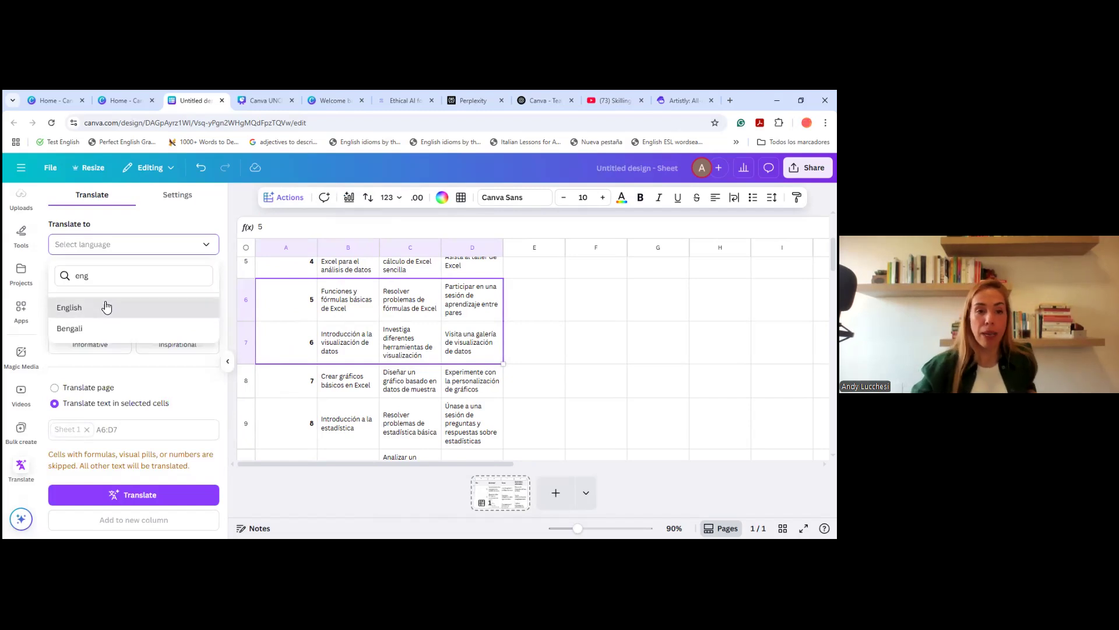
left_click(106, 305)
left_click(135, 492)
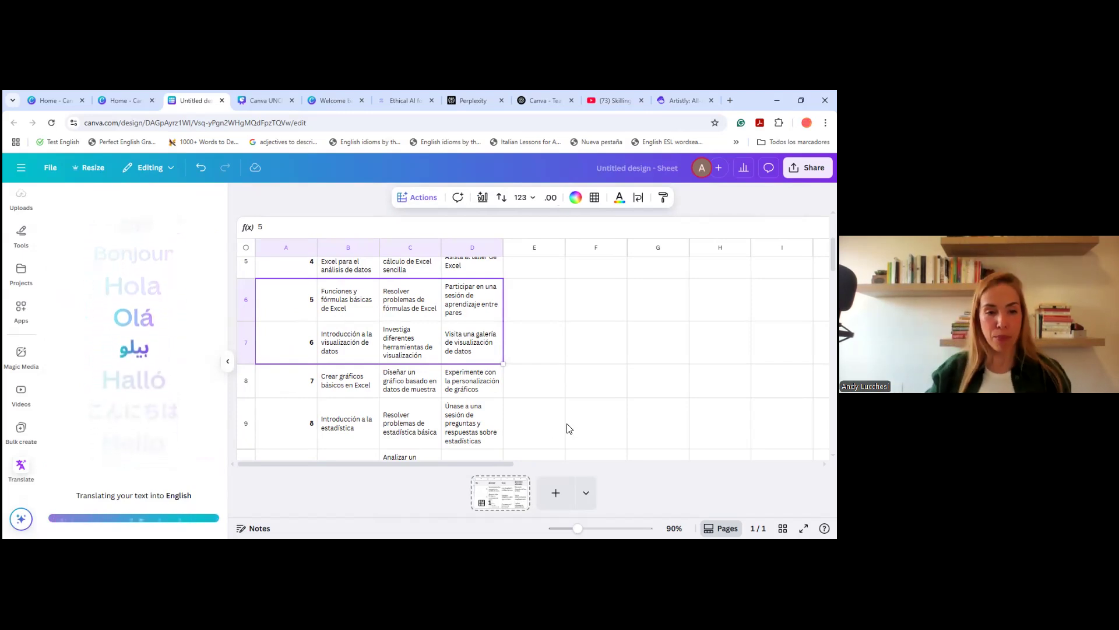
left_click(227, 362)
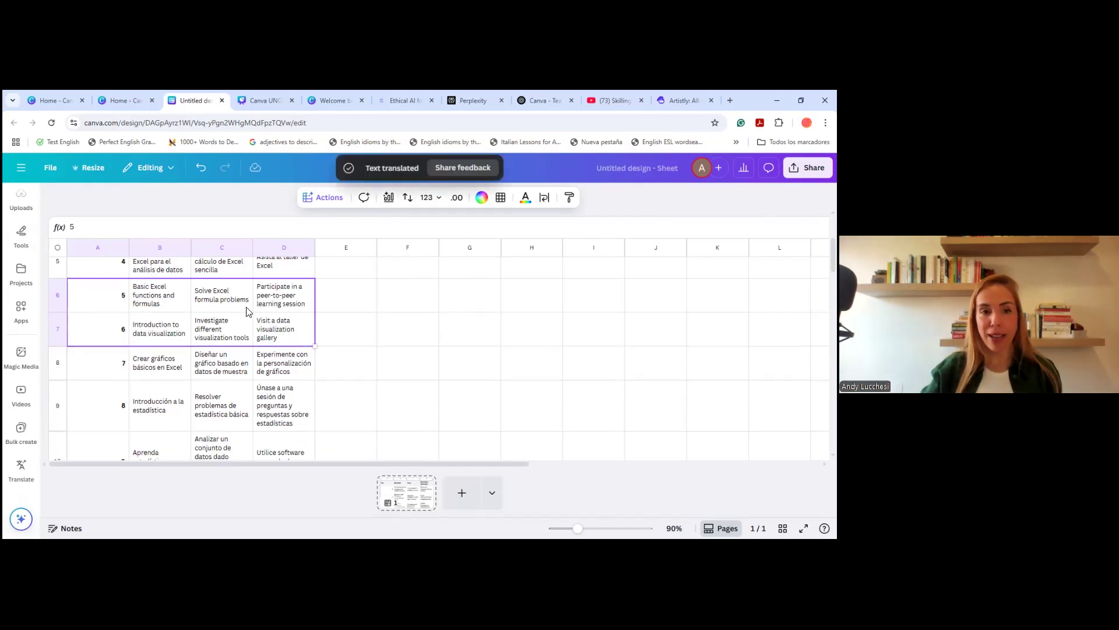
scroll(274, 347, "up", 3)
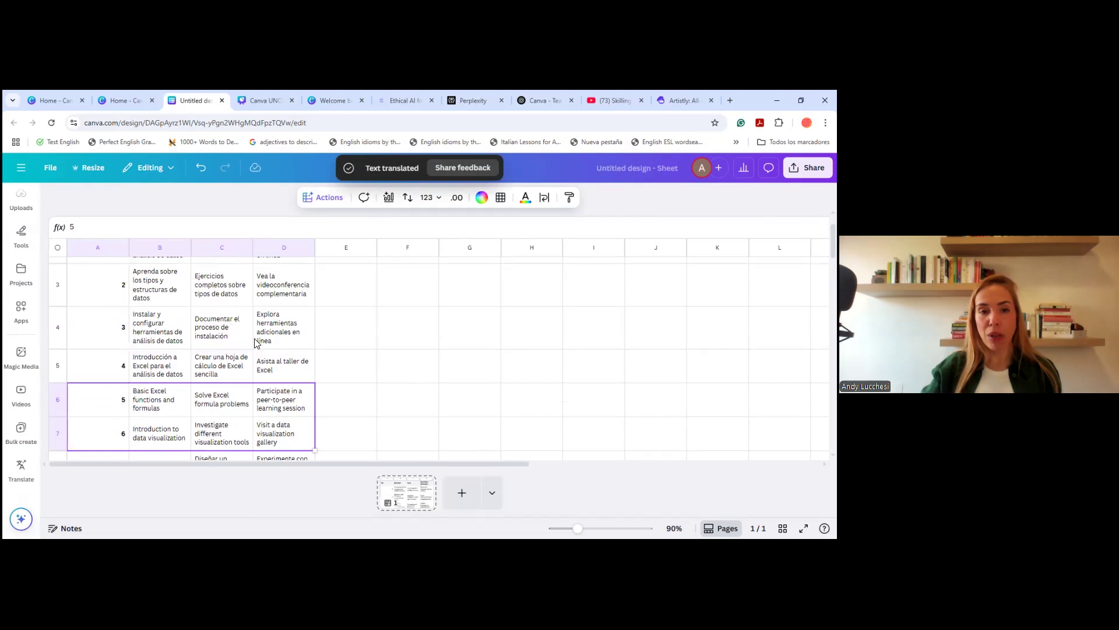
scroll(263, 344, "down", 2)
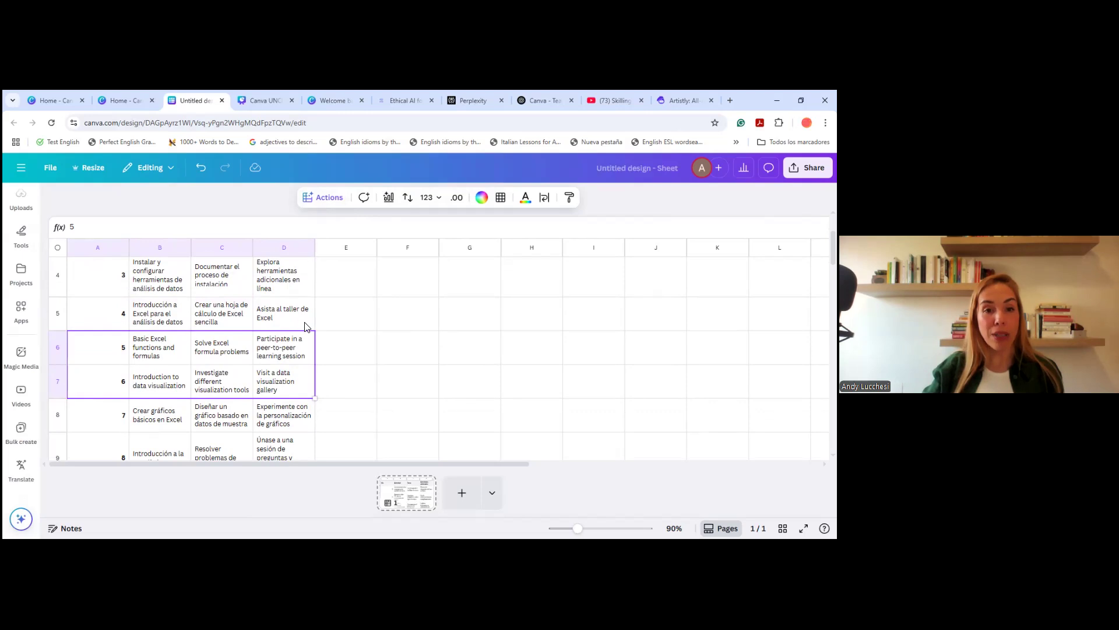
scroll(304, 327, "up", 4)
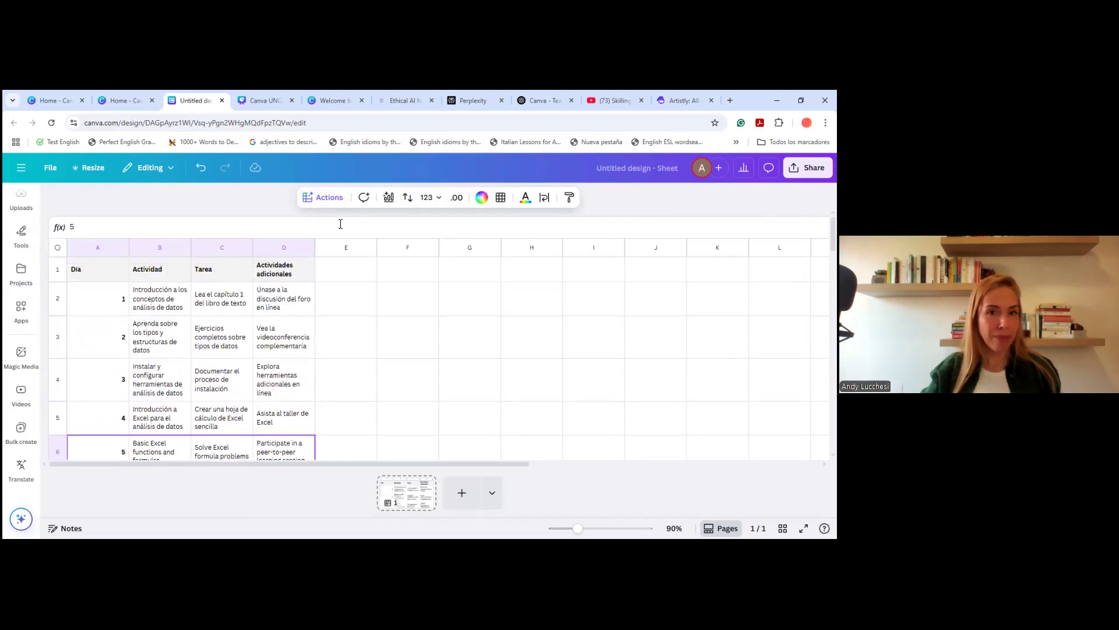
left_click(326, 198)
scroll(369, 287, "down", 2)
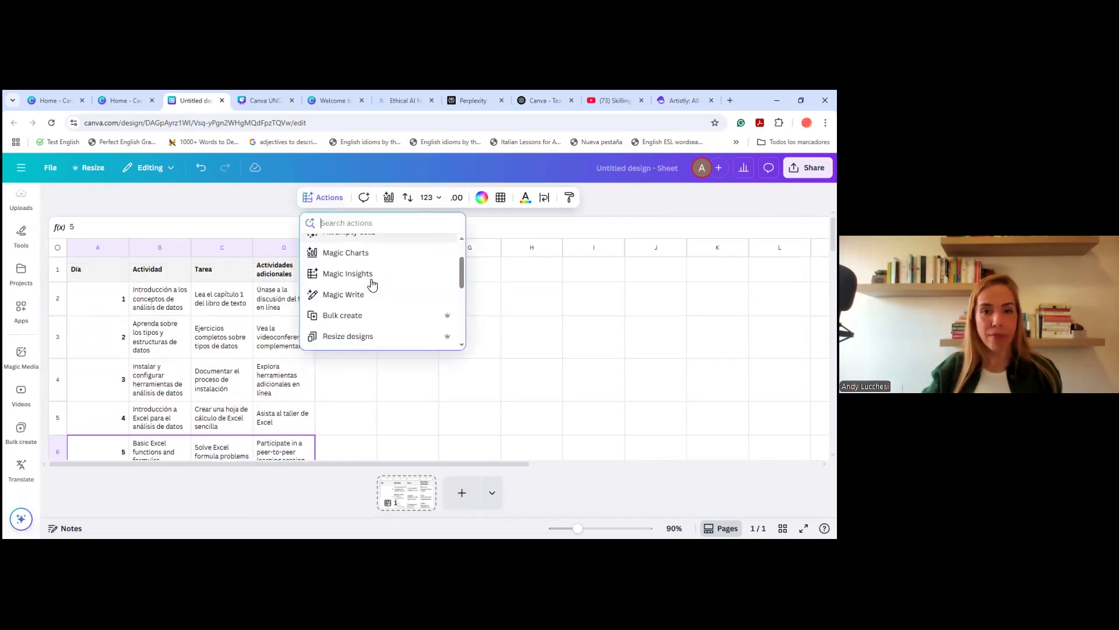
scroll(369, 305, "up", 2)
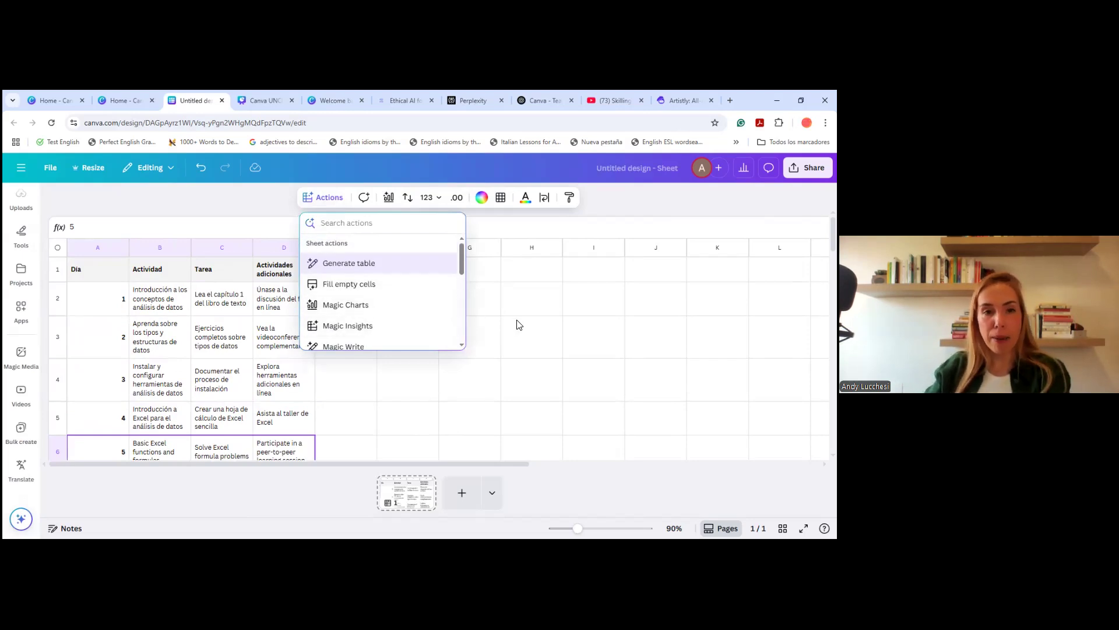
left_click(260, 99)
left_click(205, 99)
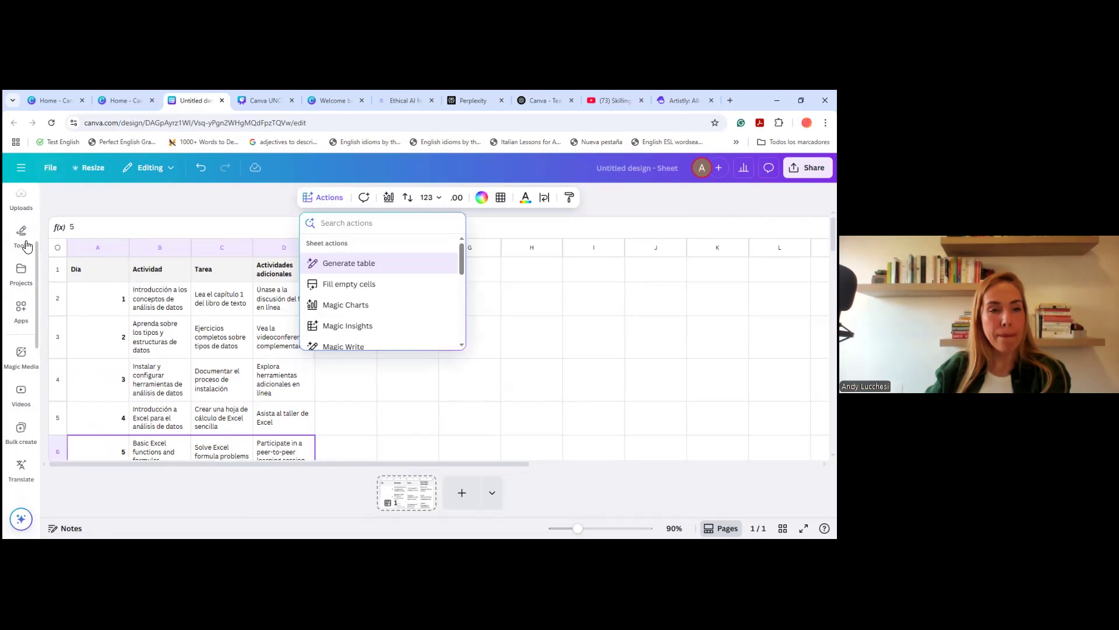
scroll(24, 242, "up", 3)
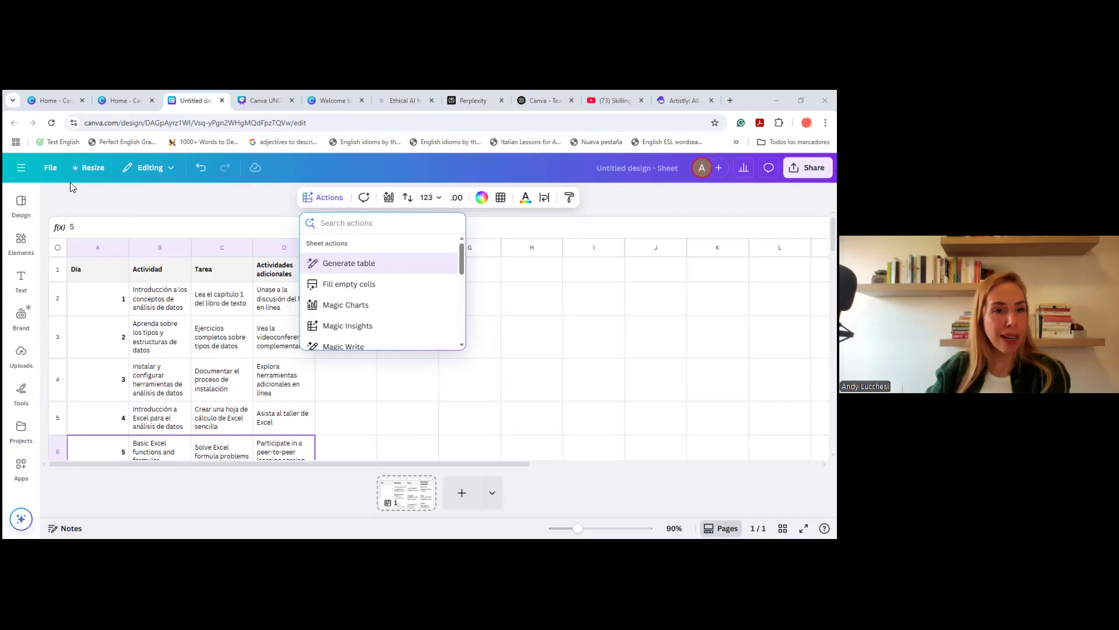
Close the current sheet design and create a new blank sheet from the home page
left_click(45, 172)
left_click(25, 169)
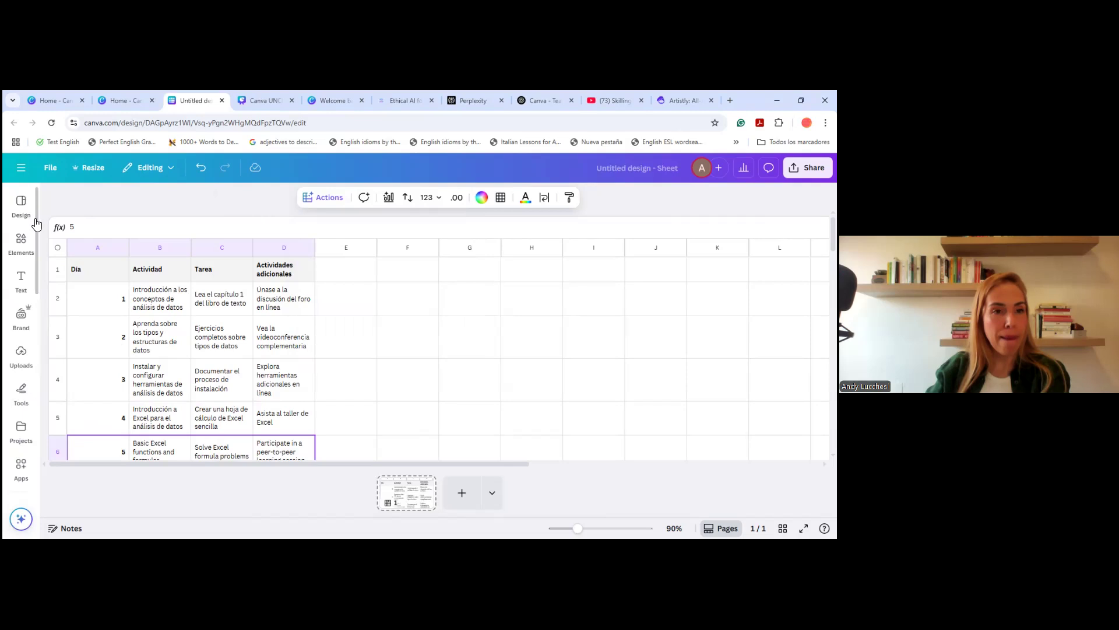
left_click(21, 167)
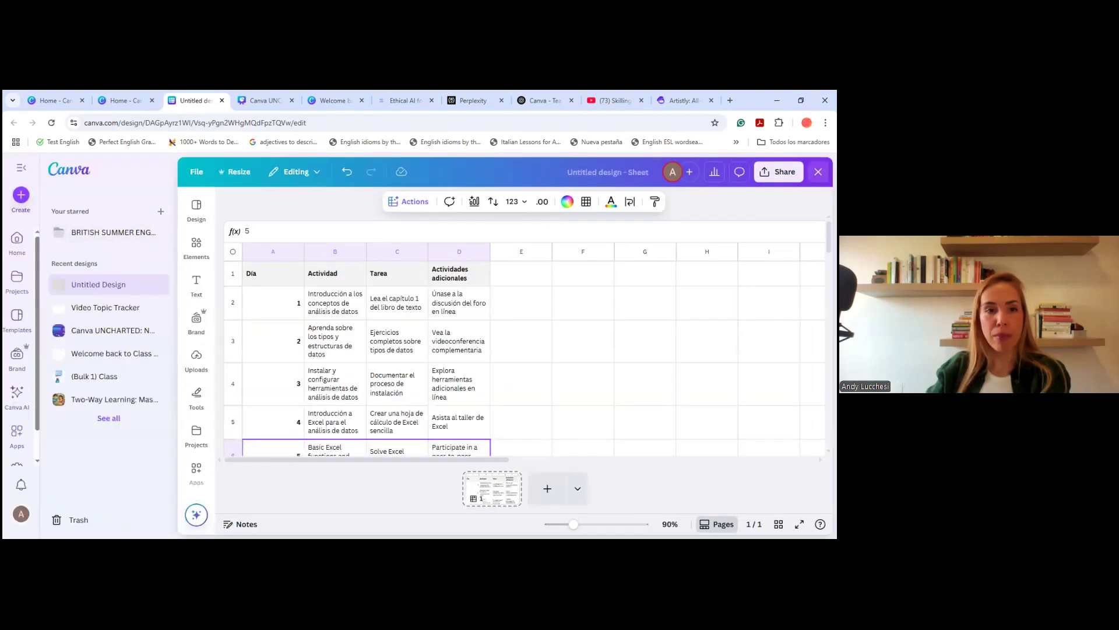
left_click(819, 171)
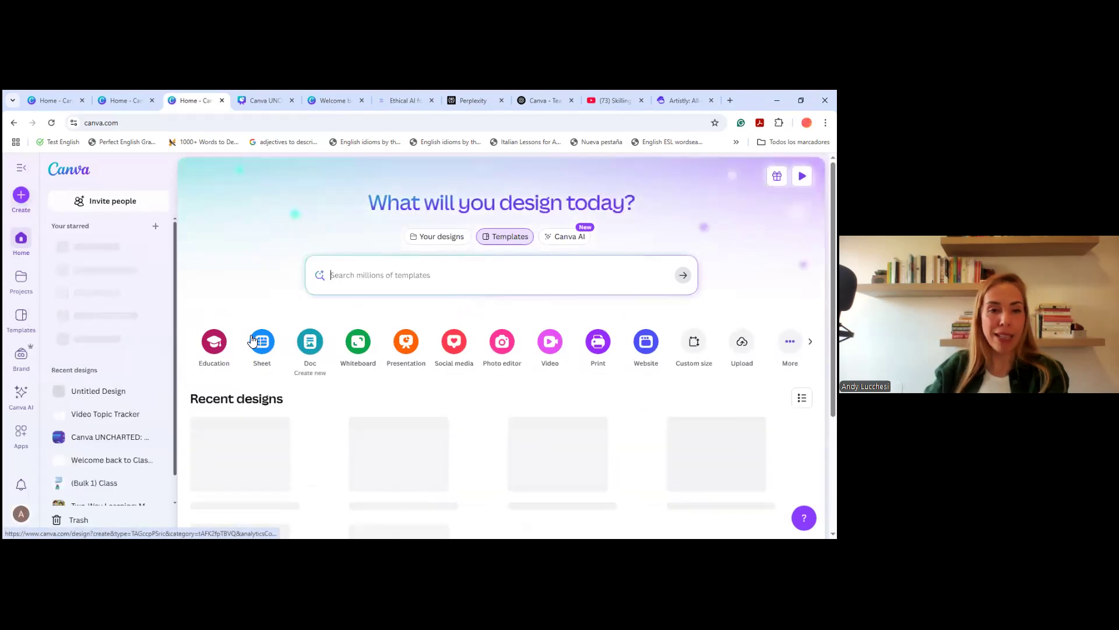
left_click(257, 342)
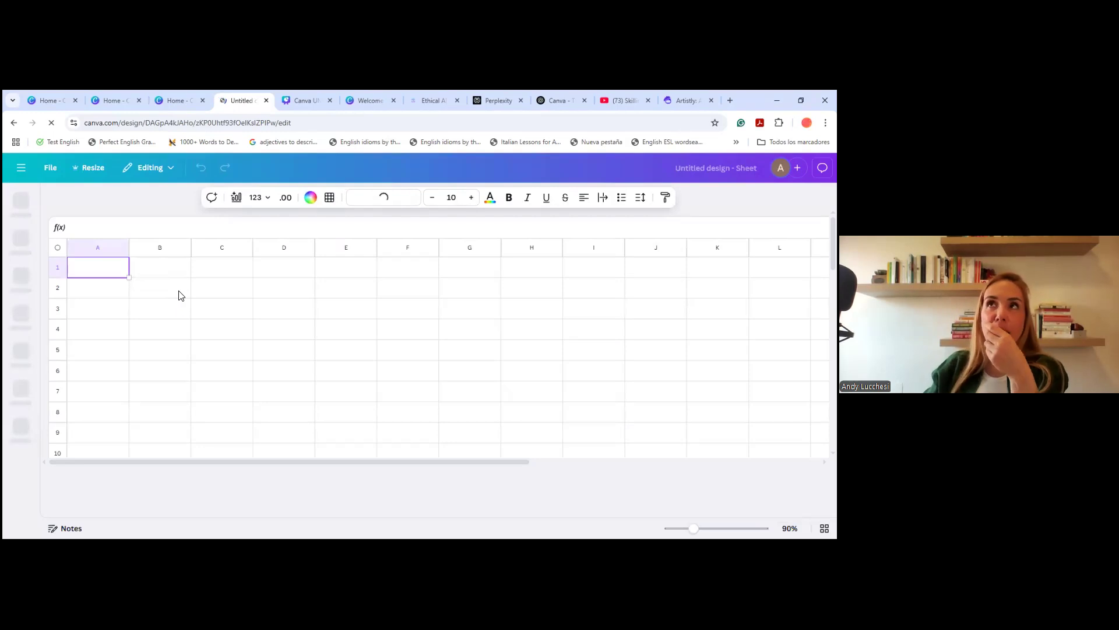
At cell A1, prompt Generate table: "Create a business plan for school supplies and general need for grade 10 and save money for a group trip"
double_click(123, 269)
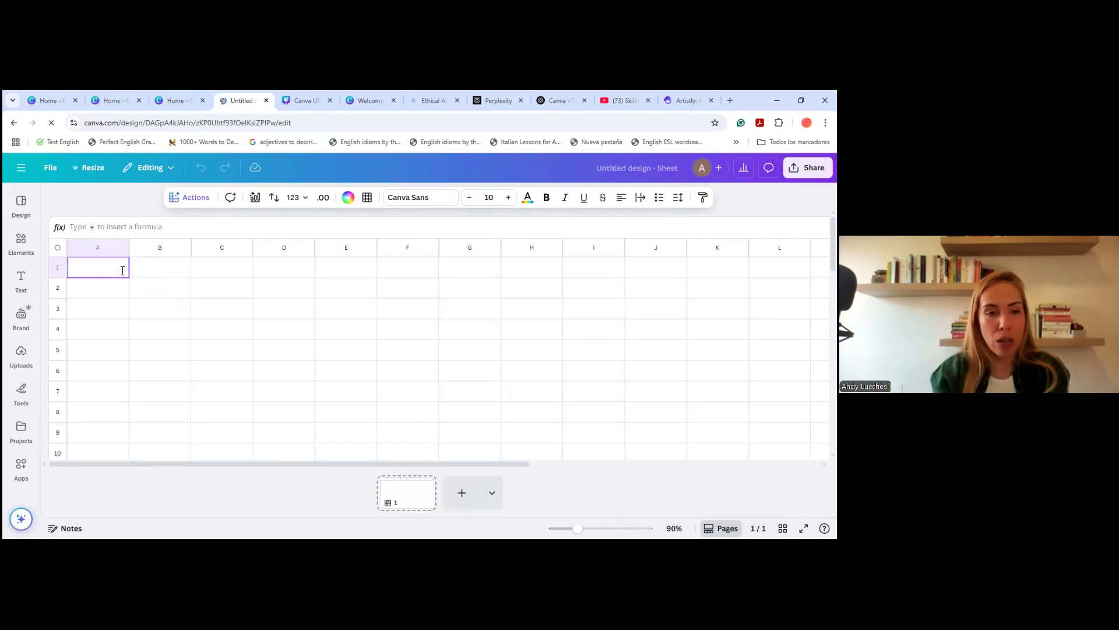
left_click(187, 197)
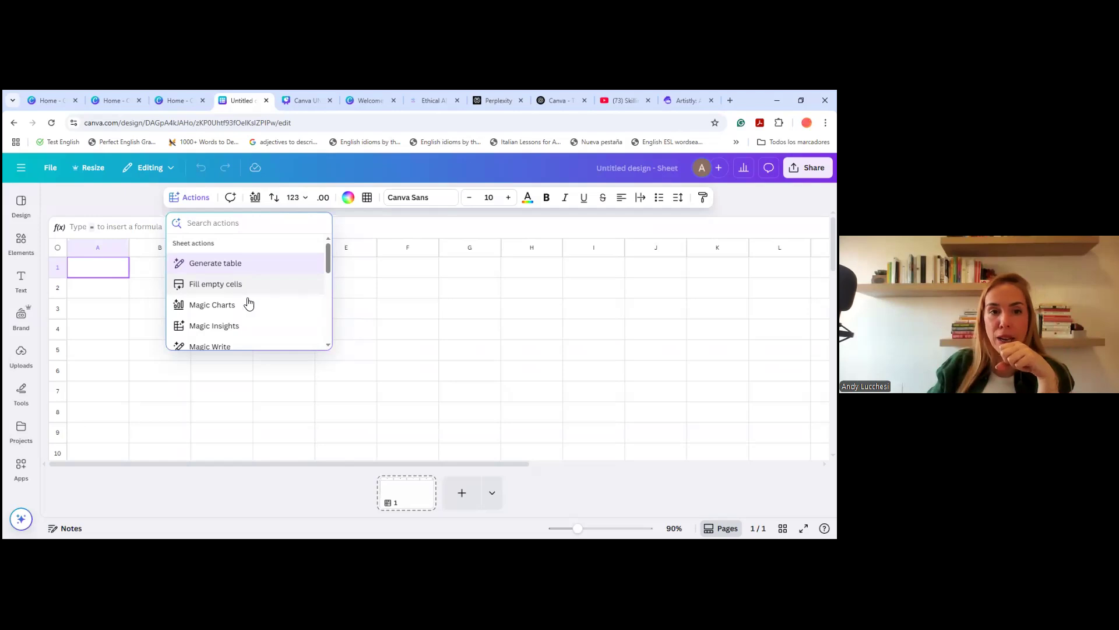
left_click(239, 265)
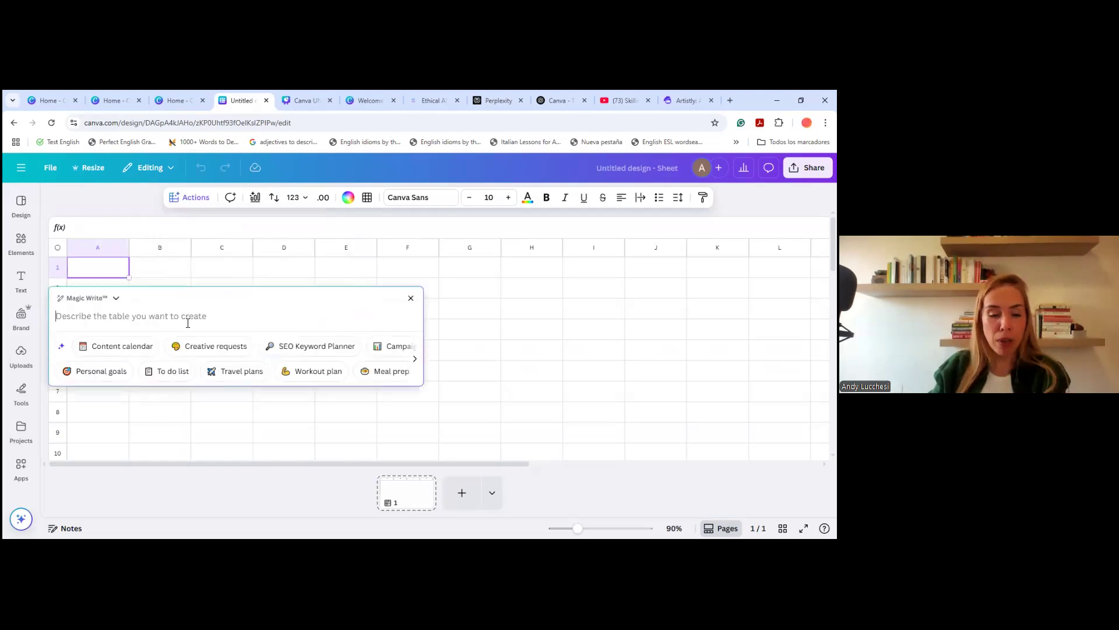
type("C")
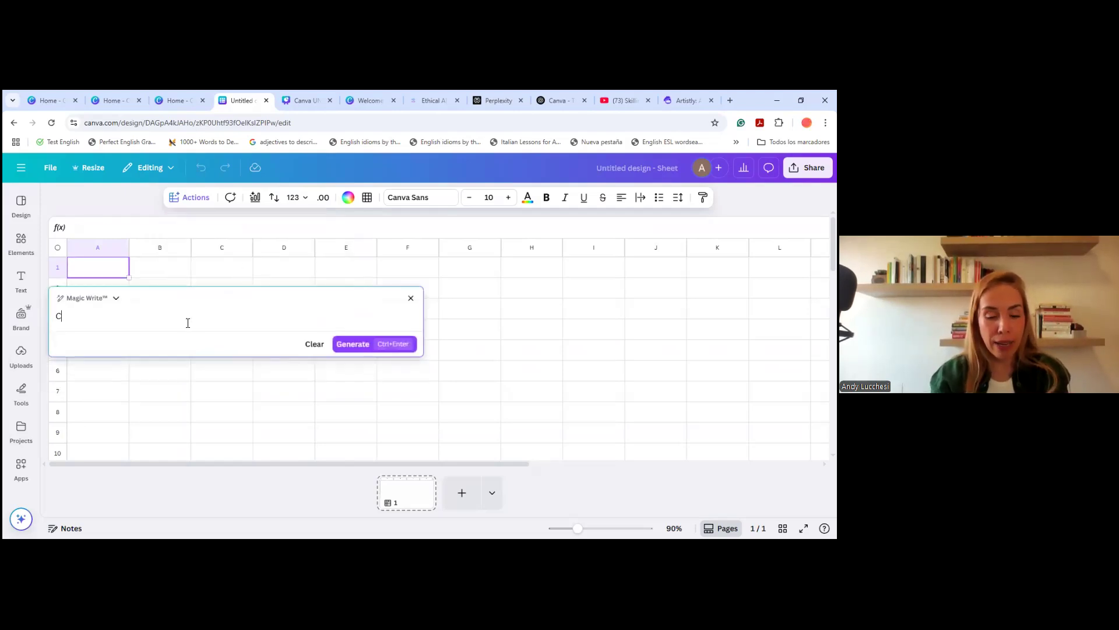
type("reate a bu")
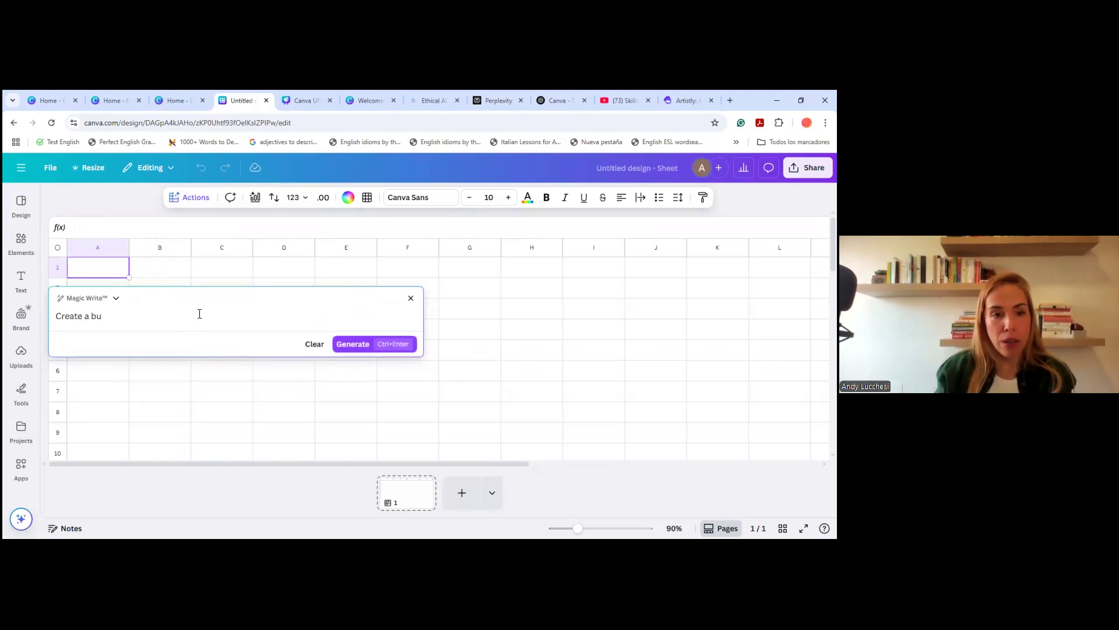
type("siness plan f")
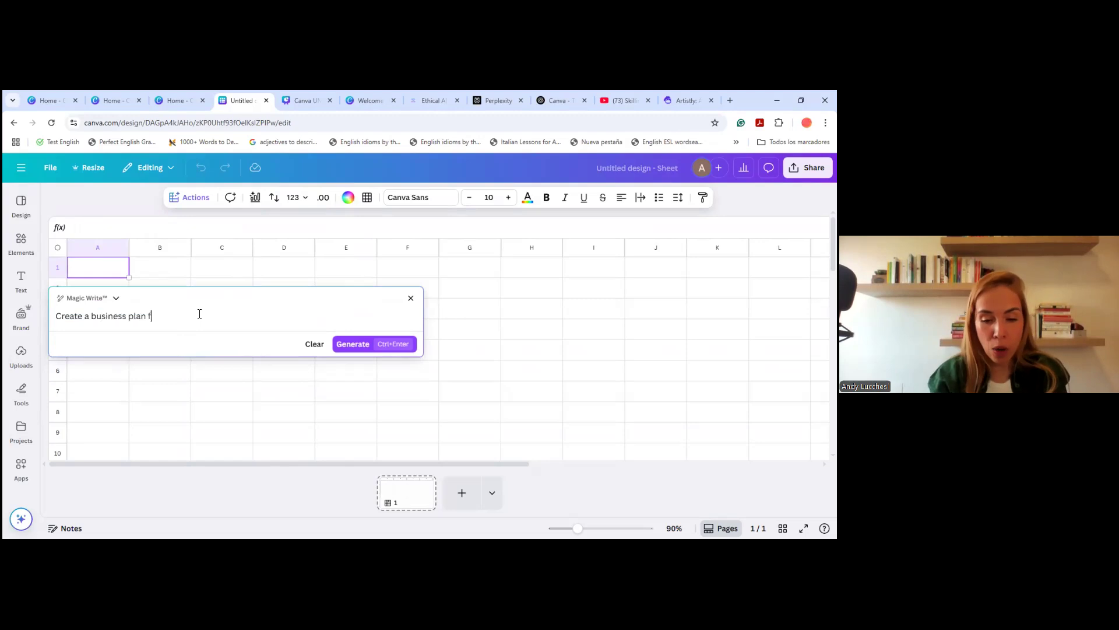
type("or s")
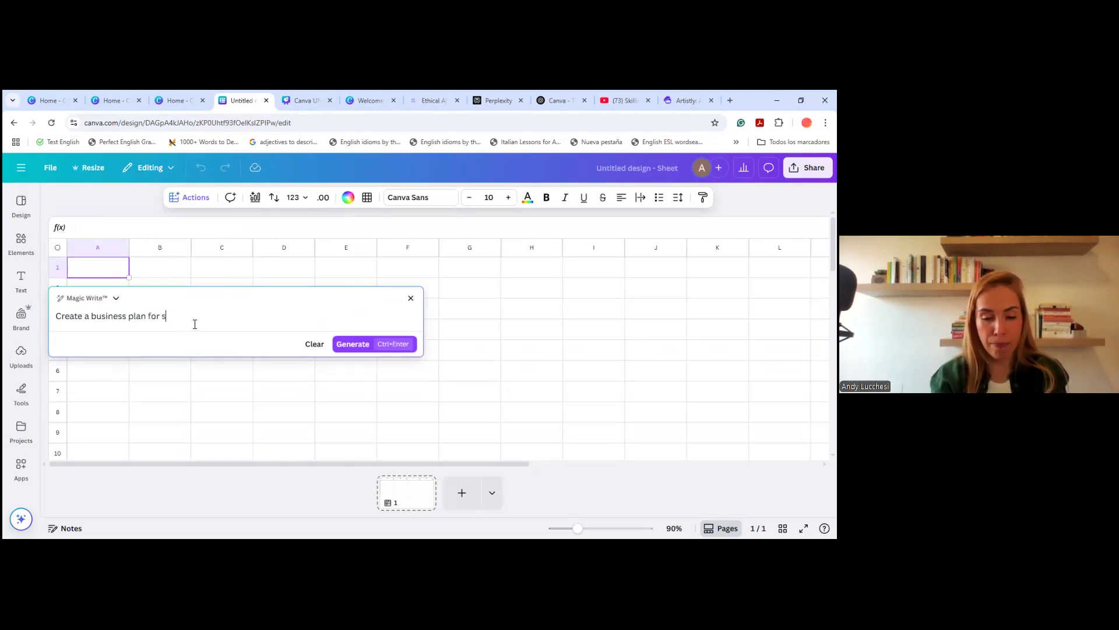
type("chol")
type("oo")
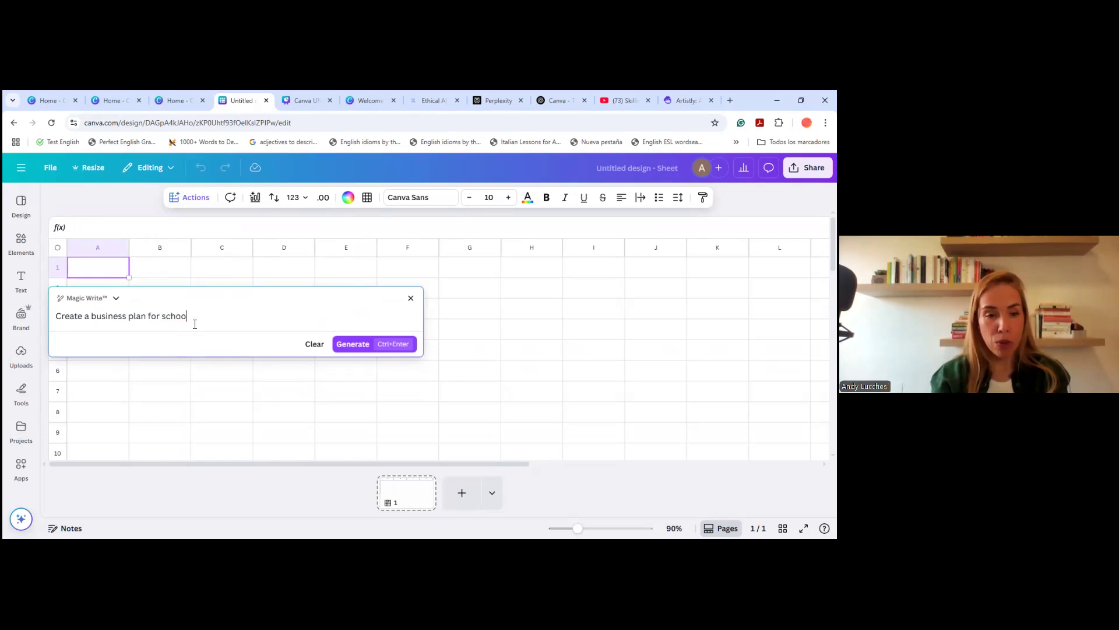
type("l supplies ")
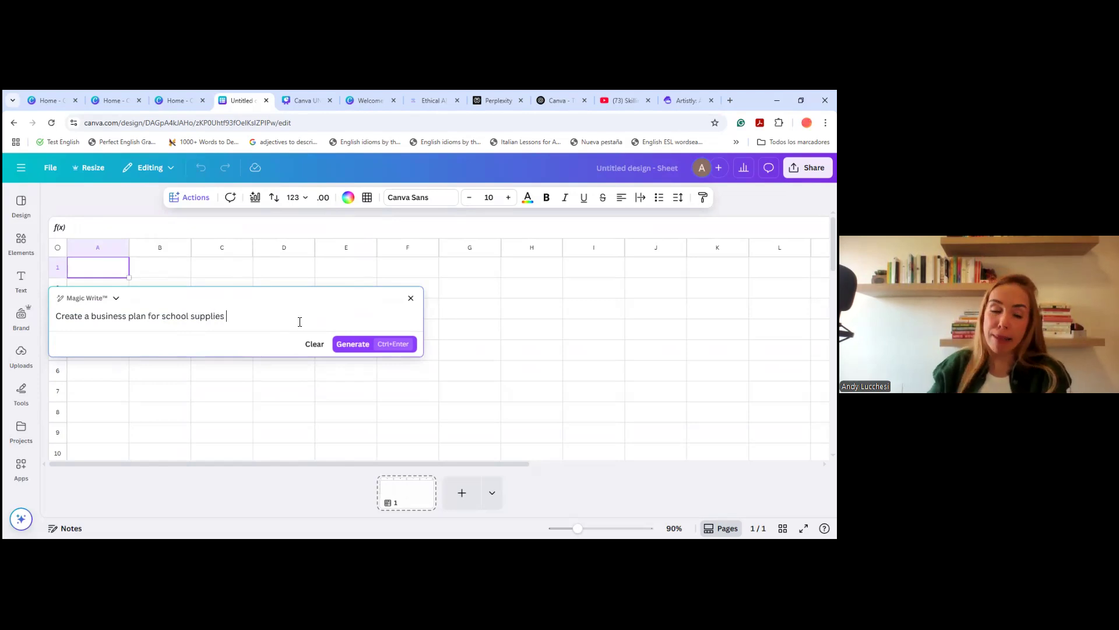
type("an")
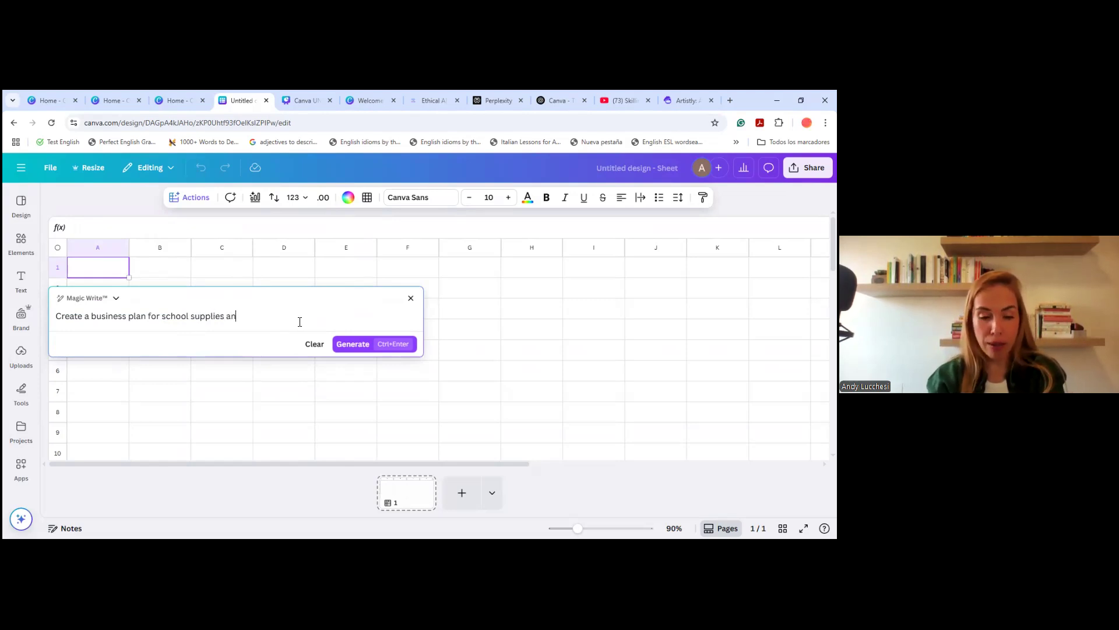
type("d genera")
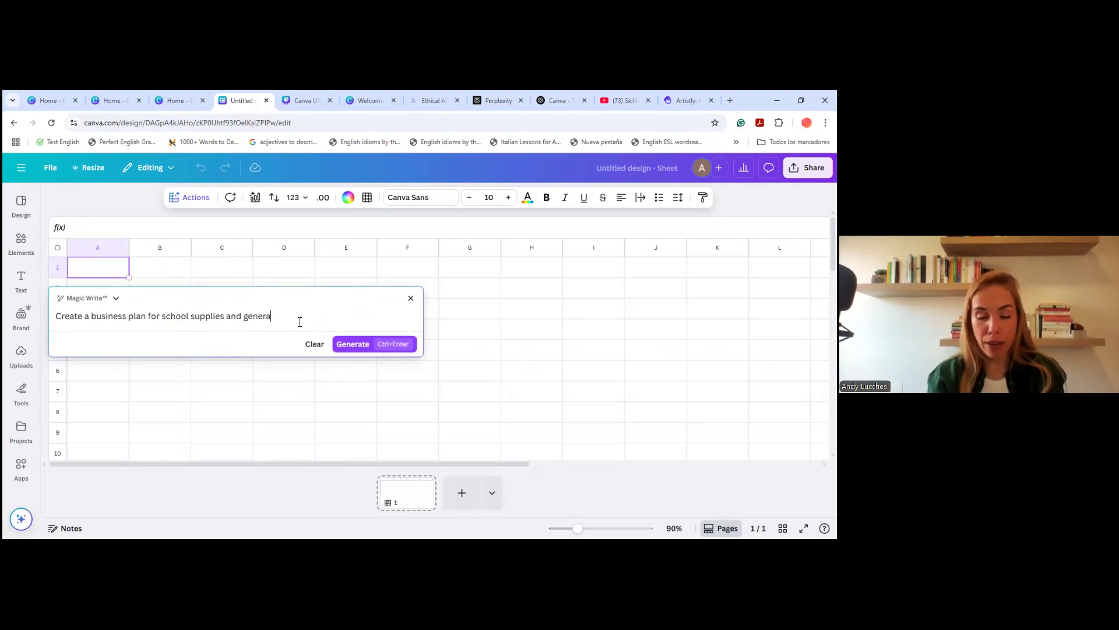
type("l need for grade 10 a")
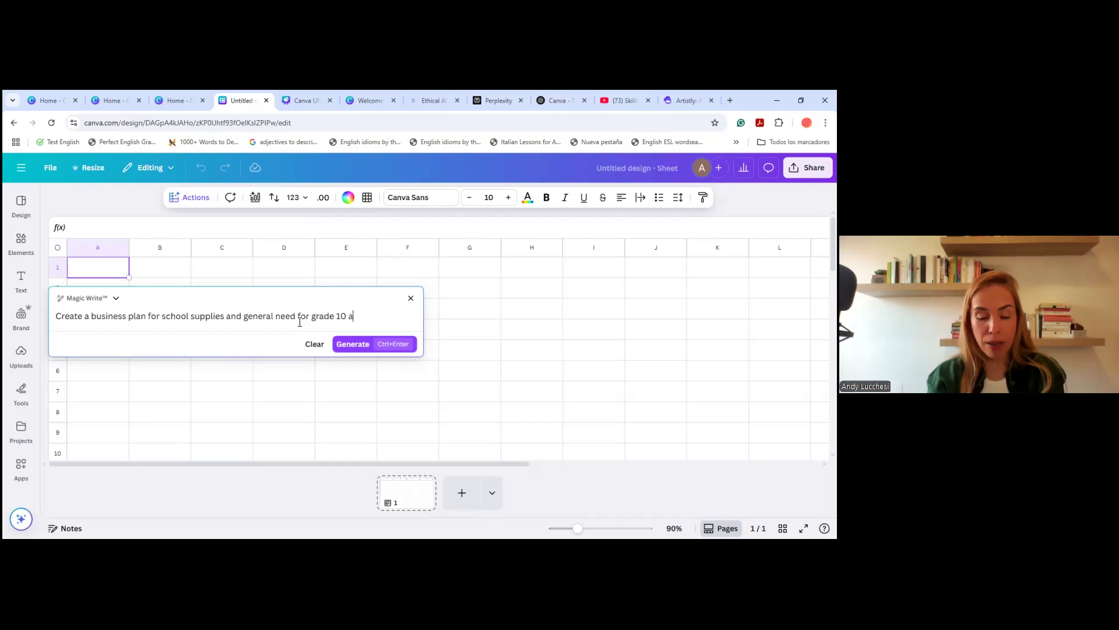
type("nd s")
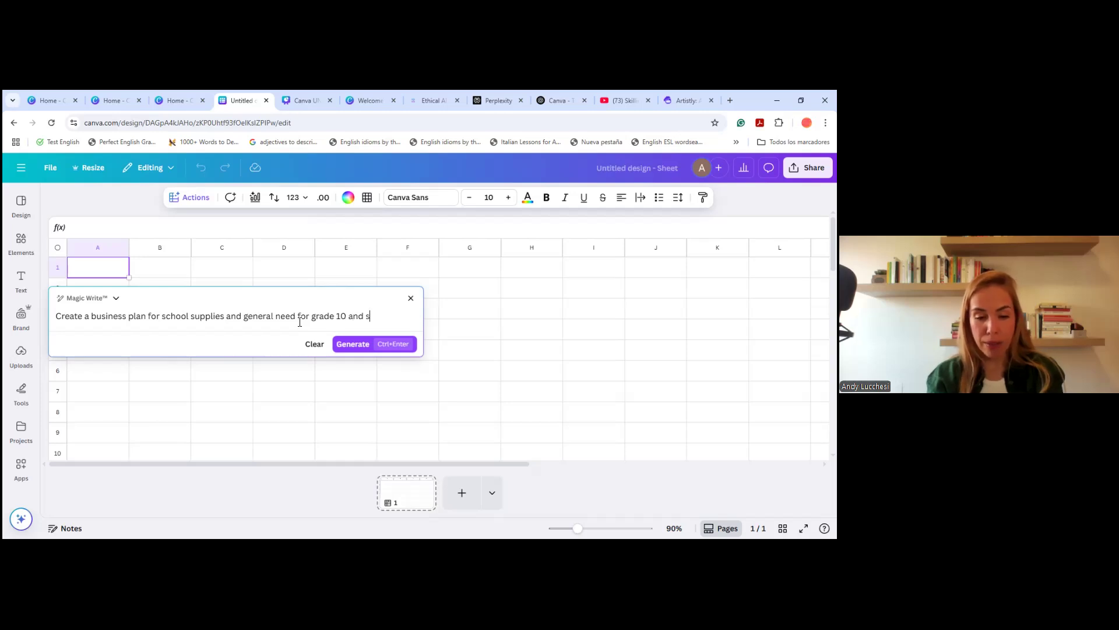
type("ave mo")
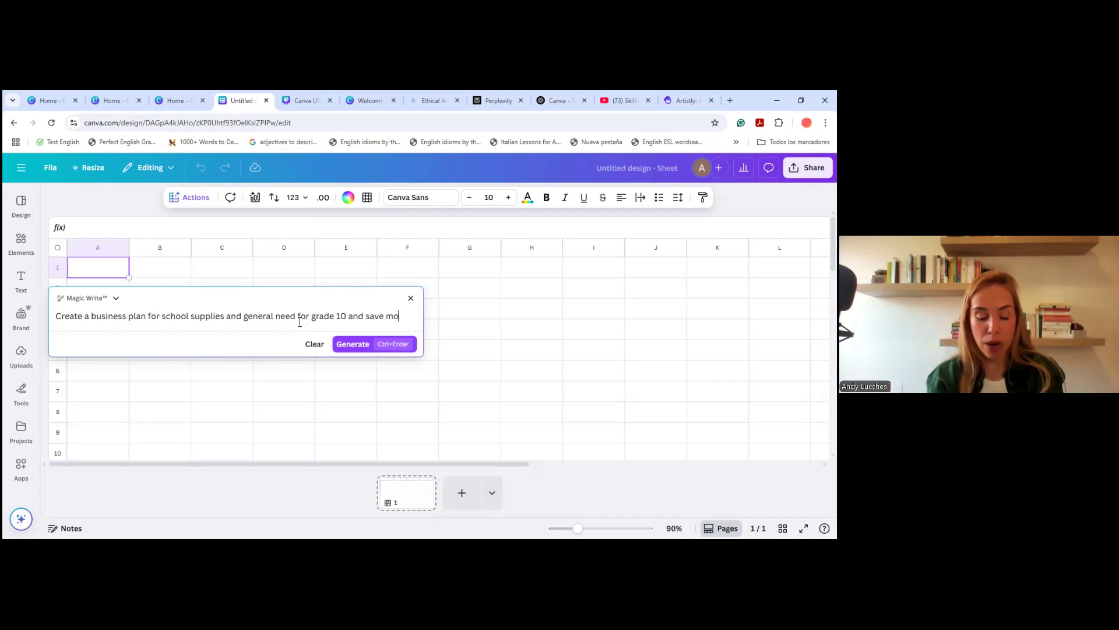
type("ney for a")
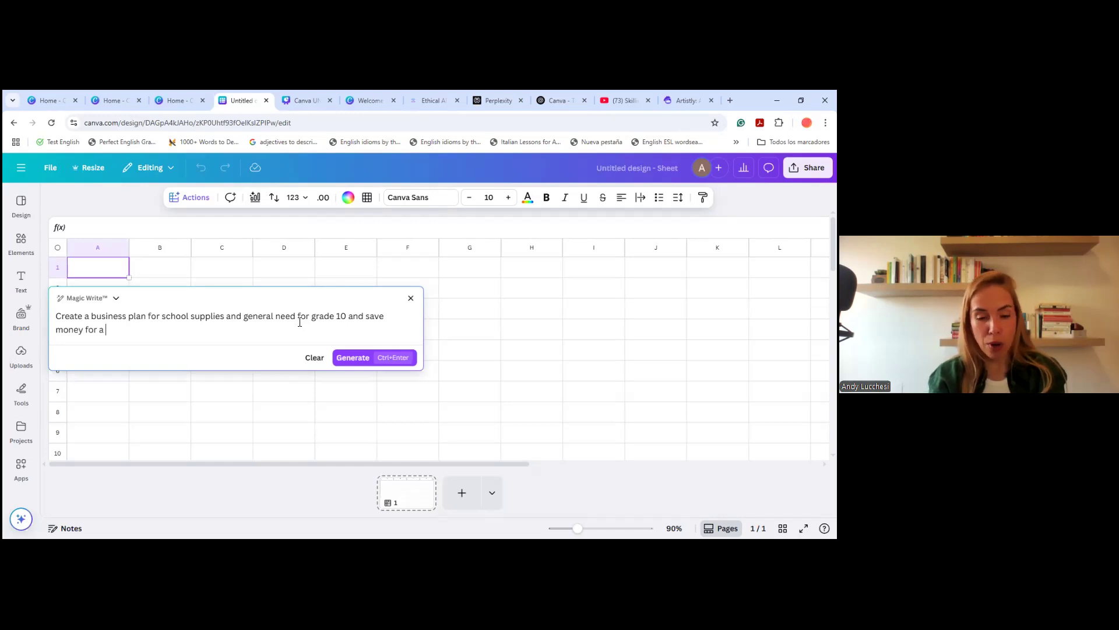
type(" trip")
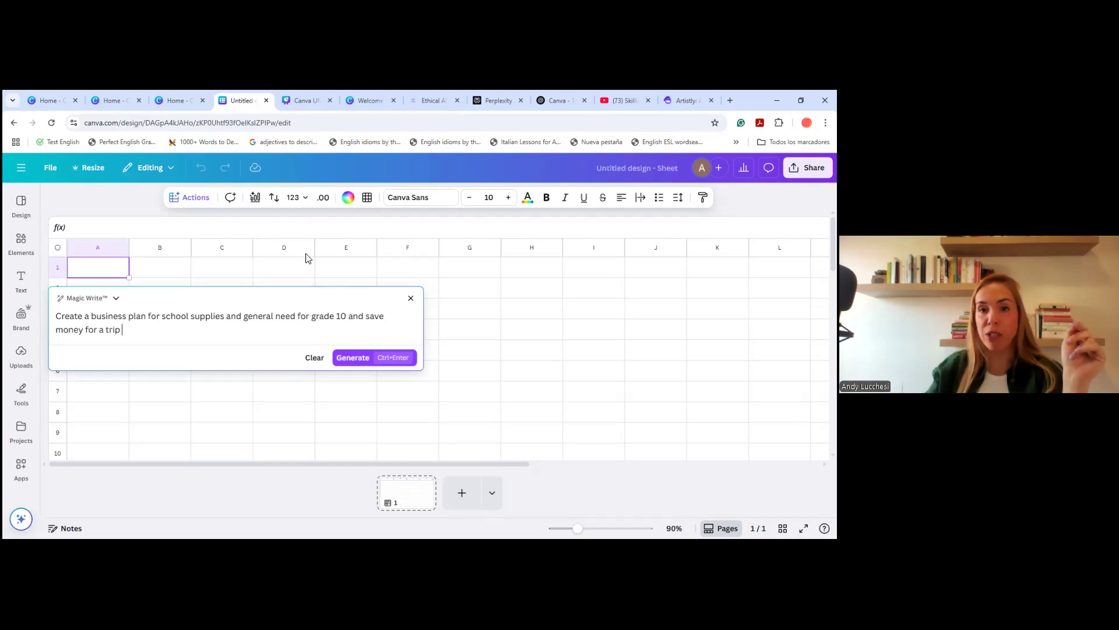
left_click(107, 330)
type("group")
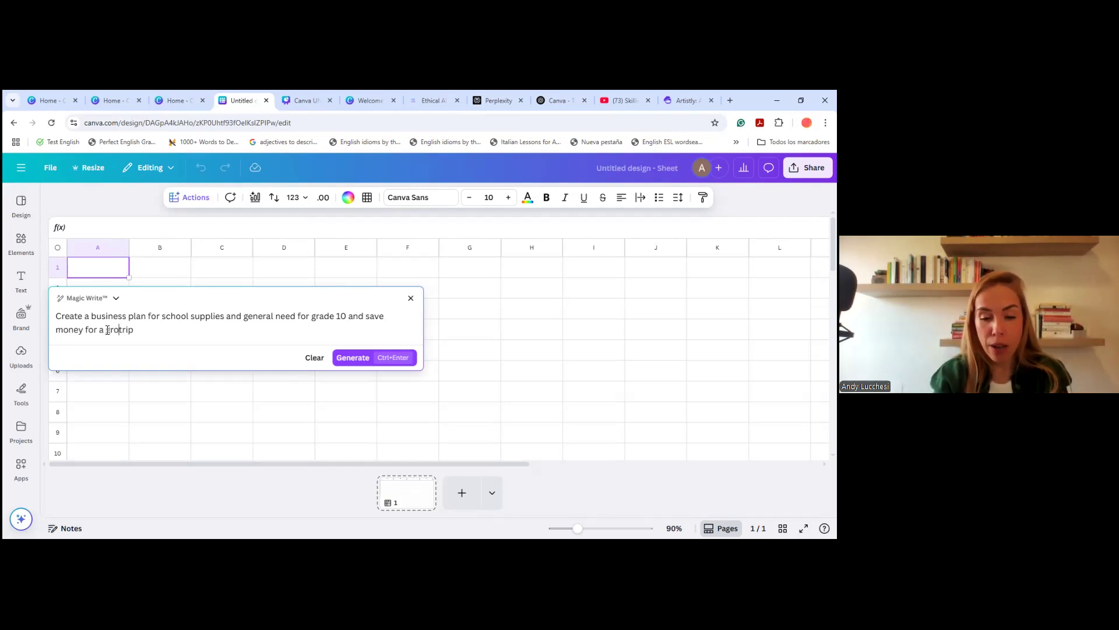
Generate the business plan table, insert it into the sheet from cell A1, and review it down to the trip savings rows
left_click(354, 360)
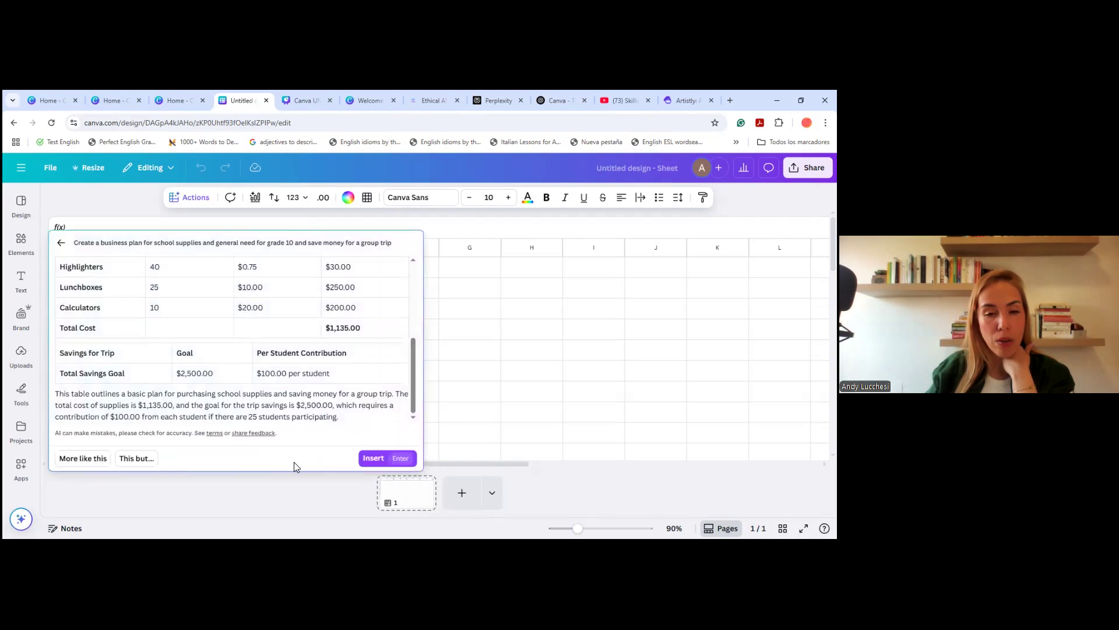
left_click(373, 458)
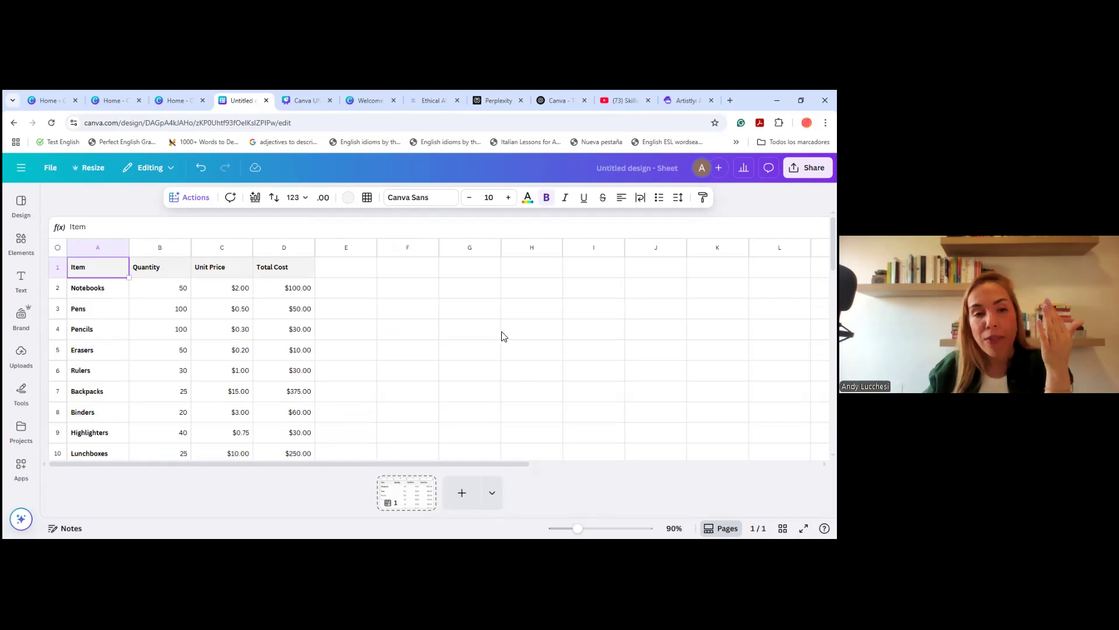
scroll(245, 401, "down", 3)
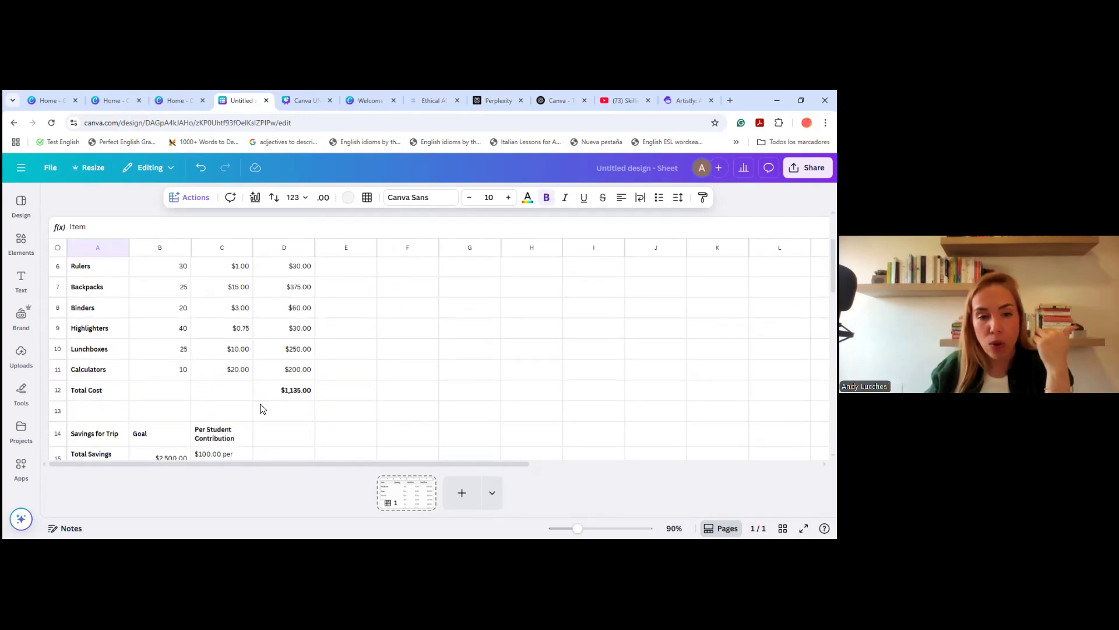
scroll(260, 408, "down", 2)
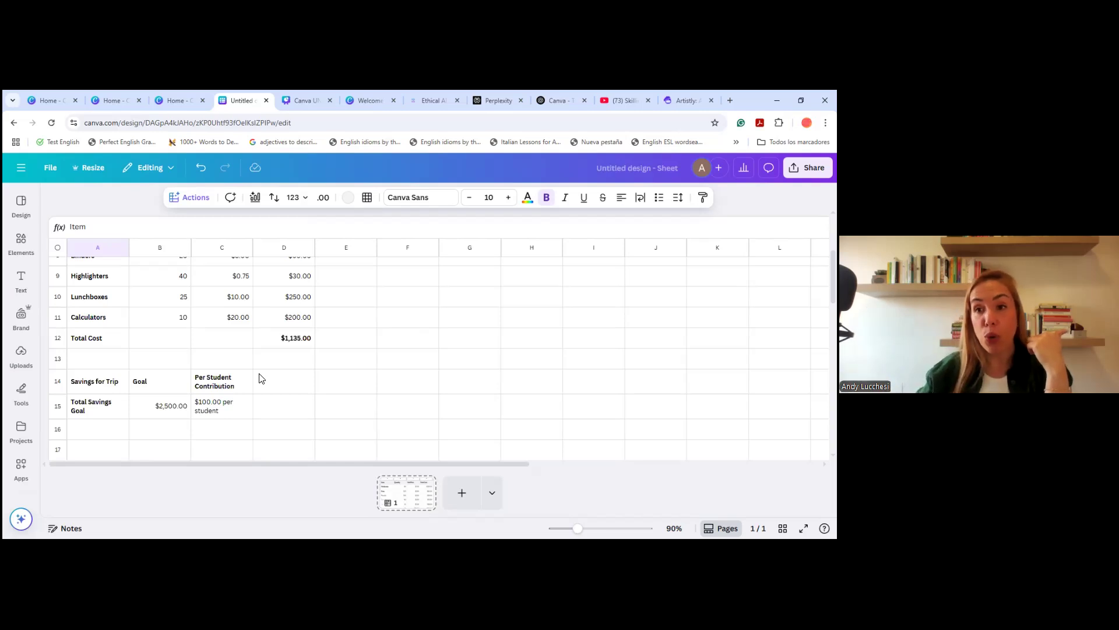
scroll(224, 295, "up", 5)
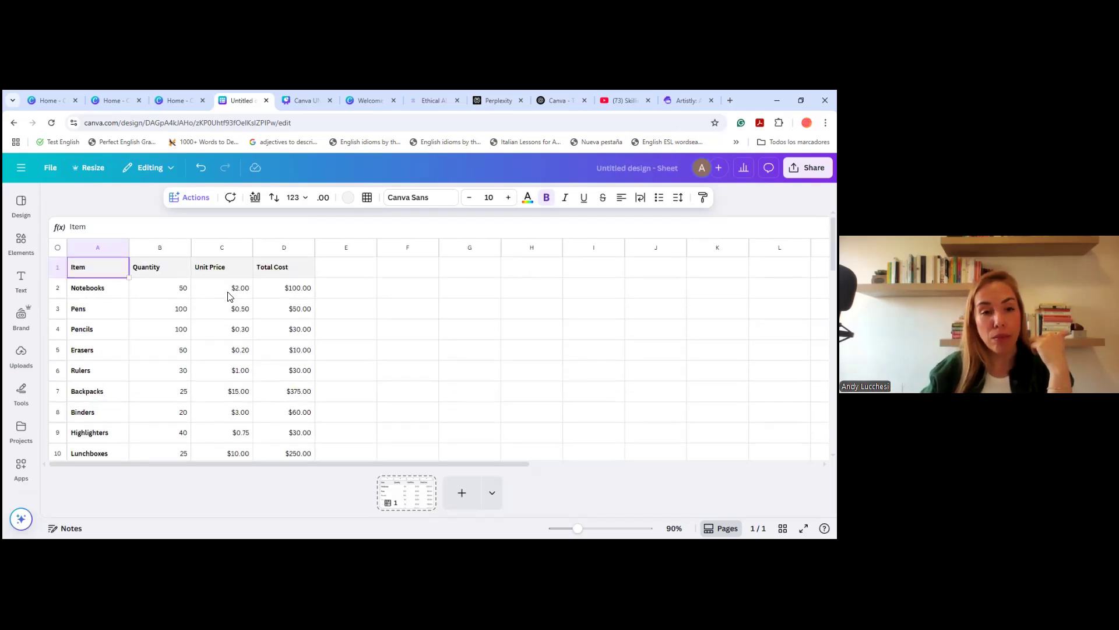
Start Magic Insights for the supplies table in range A1:D12 and look over its rows
left_click(194, 201)
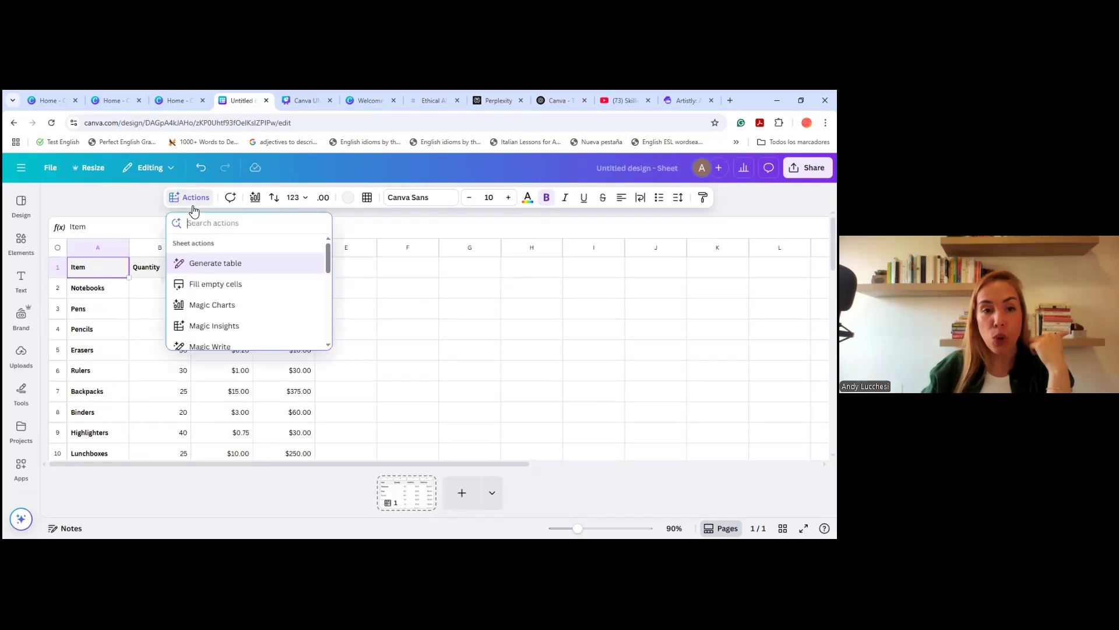
scroll(219, 286, "down", 2)
left_click(218, 274)
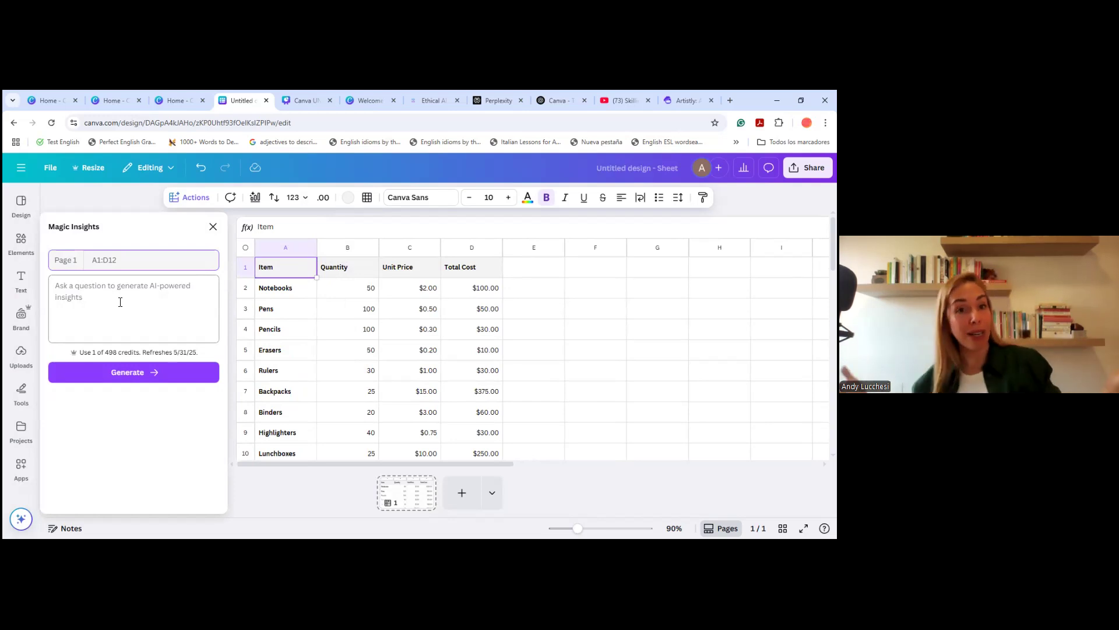
scroll(362, 299, "down", 10)
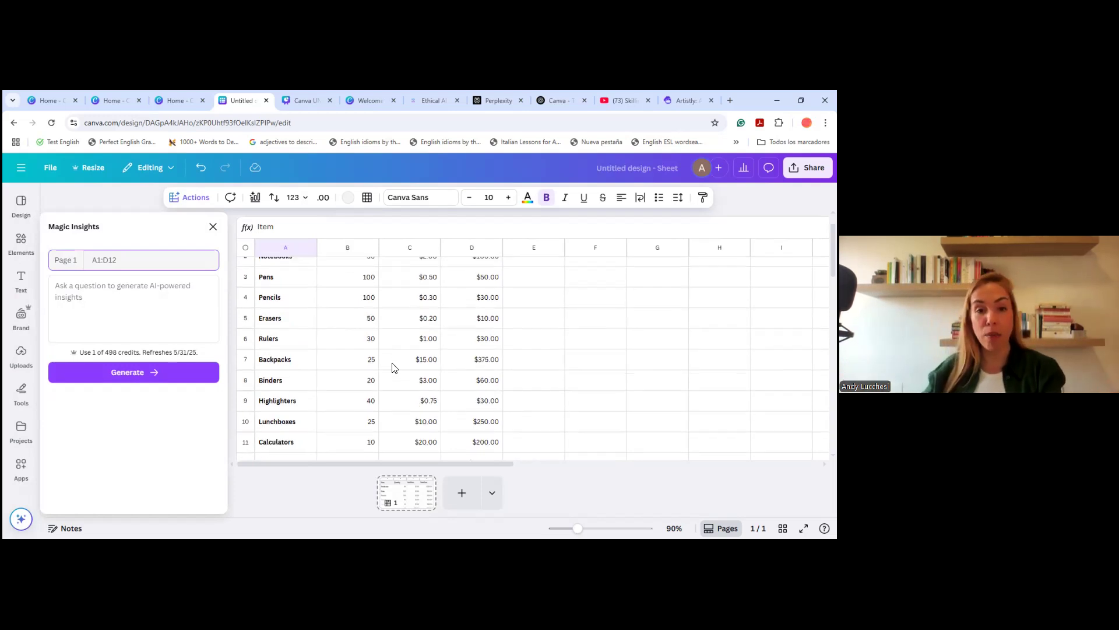
scroll(390, 370, "up", 10)
Generate insights for the prompt "analyze how can I save 10 % of the budget for next trimester" and read through them
left_click(163, 316)
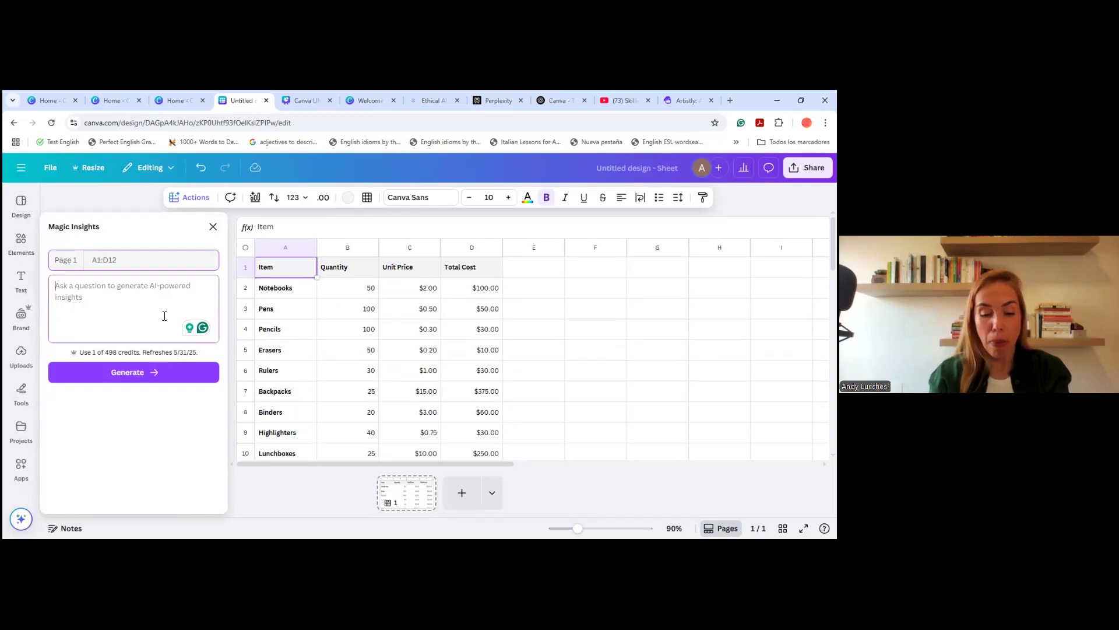
type("anal")
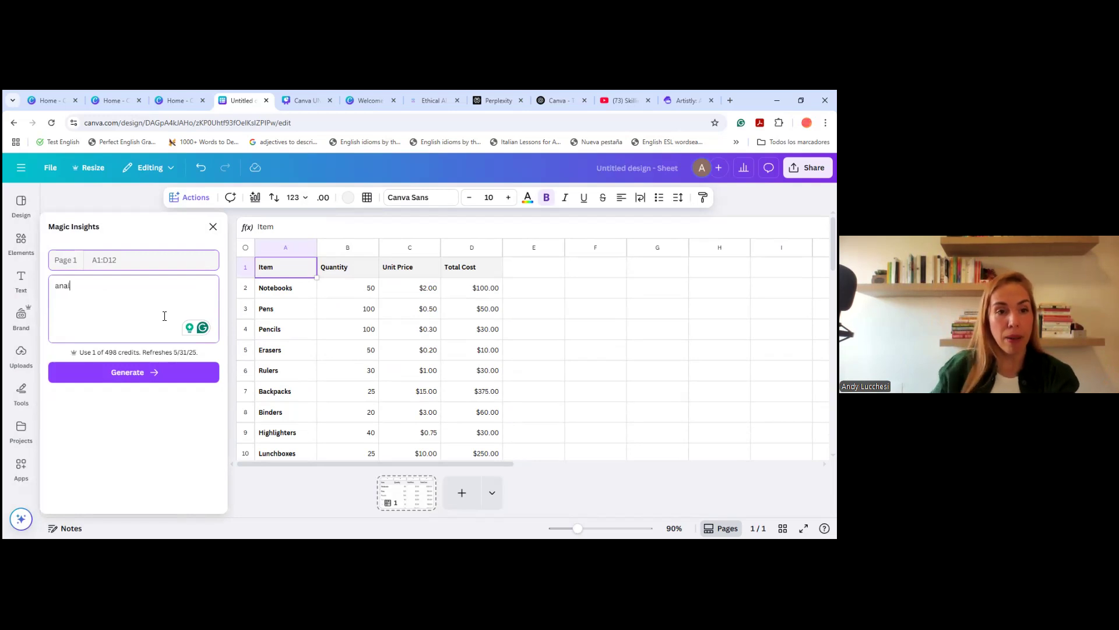
type("yz")
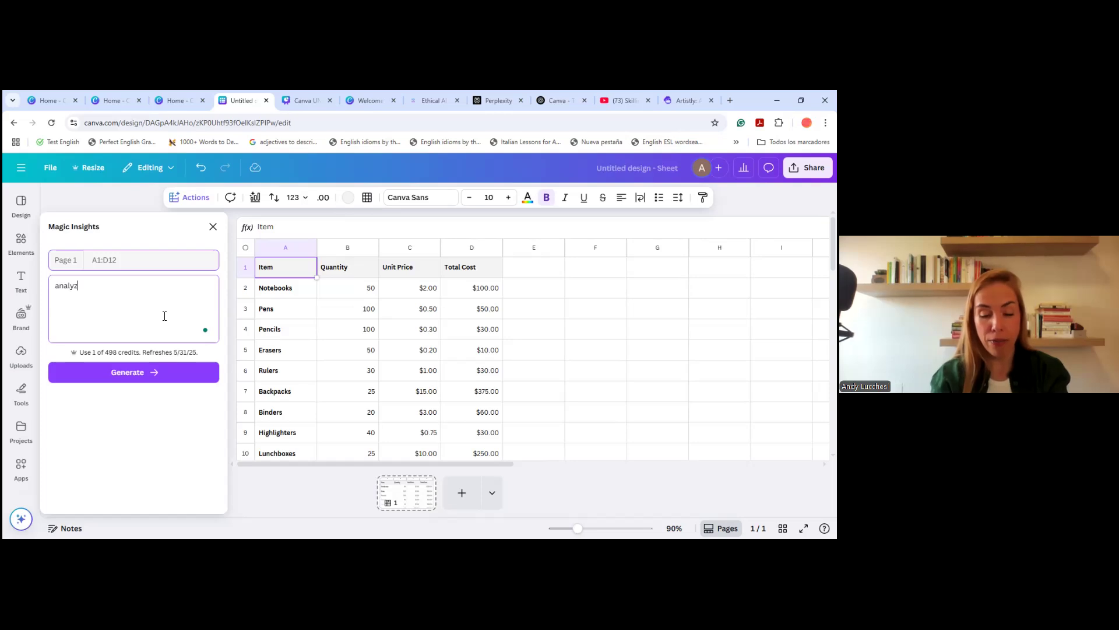
type("e how can I save 10")
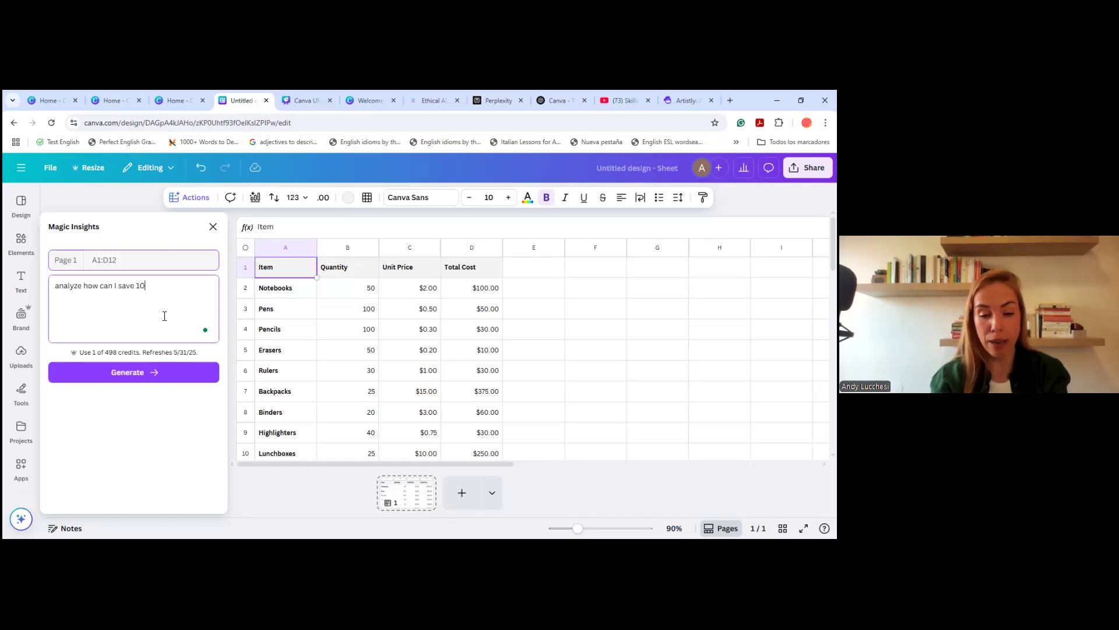
type(" % o")
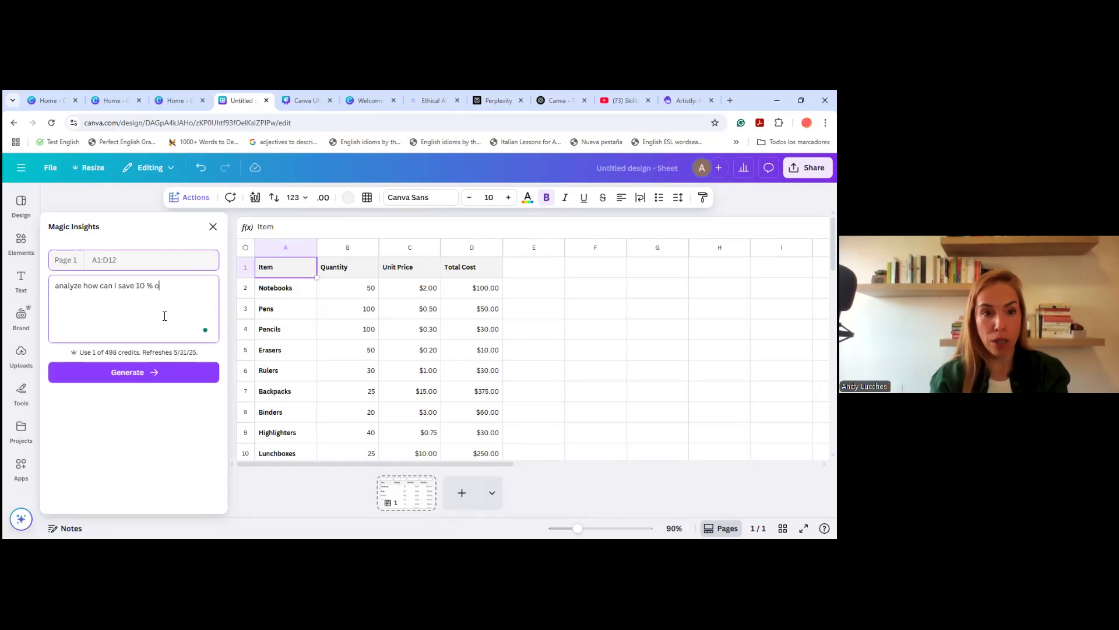
type("f the bud")
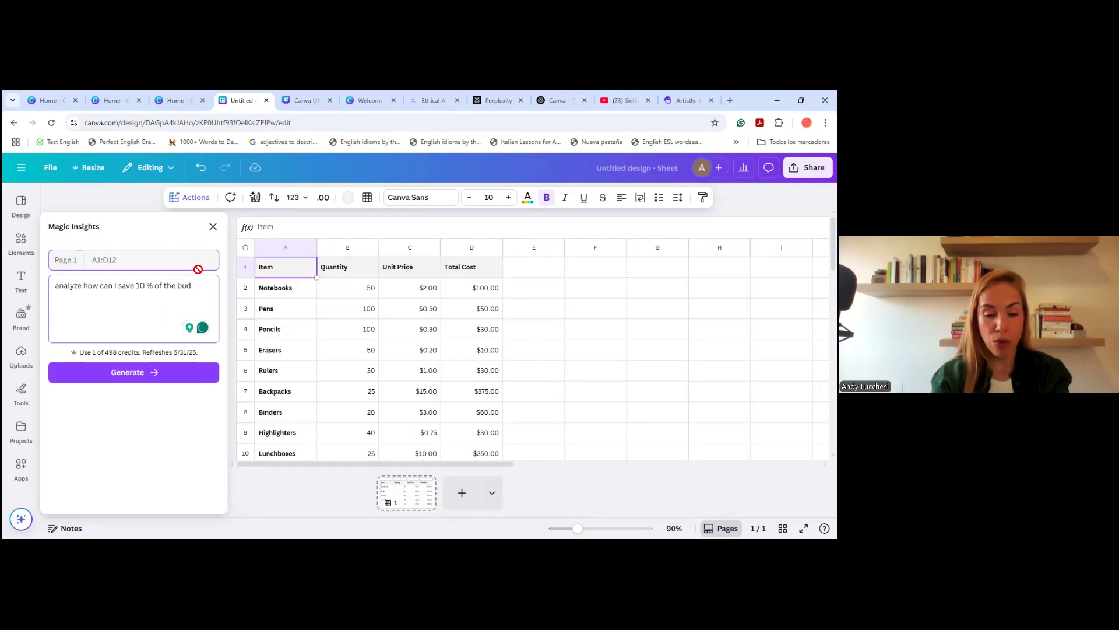
left_click(163, 379)
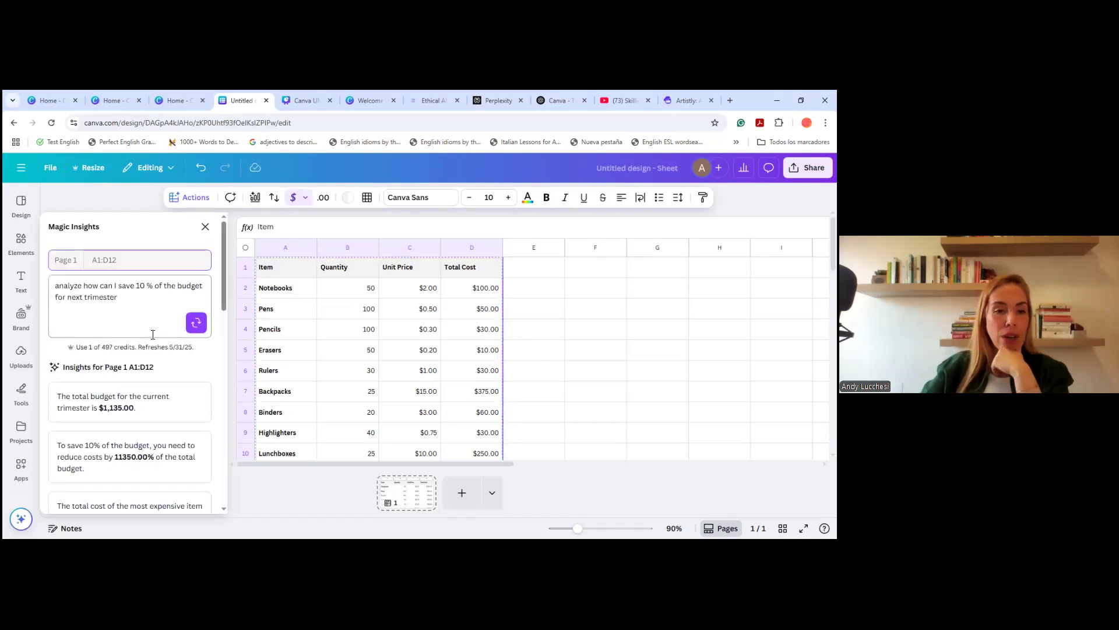
scroll(148, 335, "down", 1)
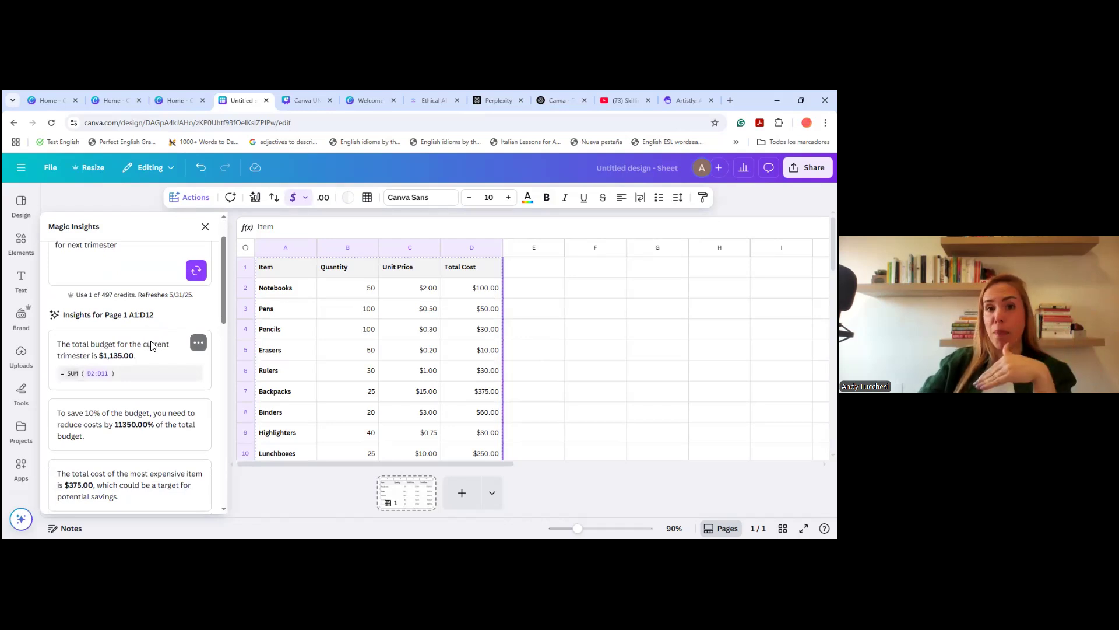
scroll(144, 359, "down", 1)
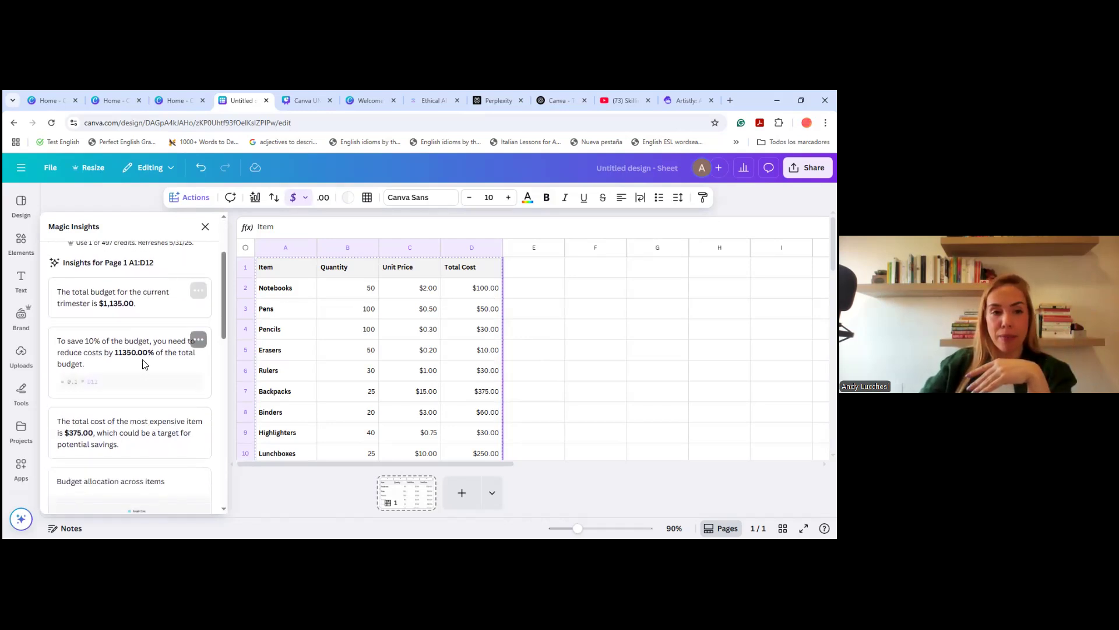
scroll(153, 327, "down", 1)
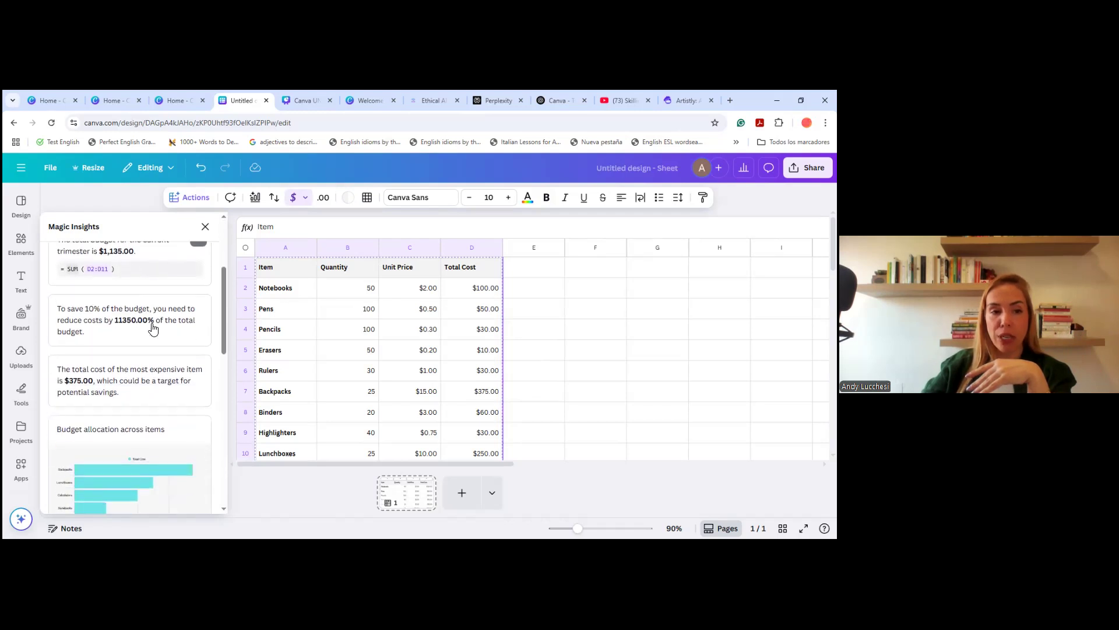
Add the "Budget allocation across items" chart to a new presentation page and view that page beside the sheet's page
scroll(114, 319, "down", 1)
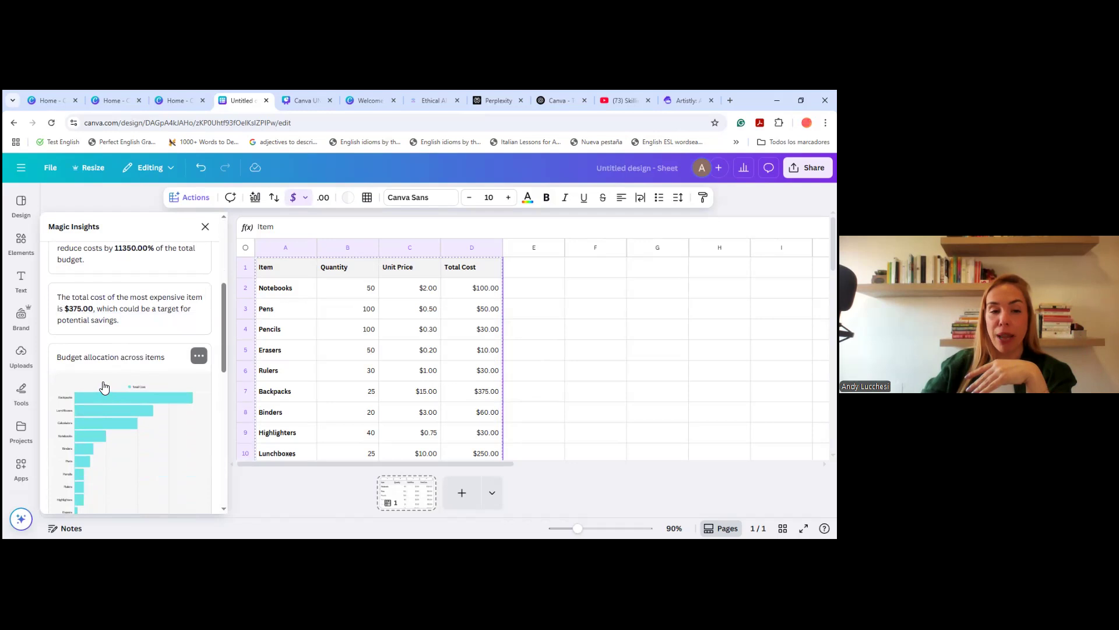
scroll(151, 361, "down", 1)
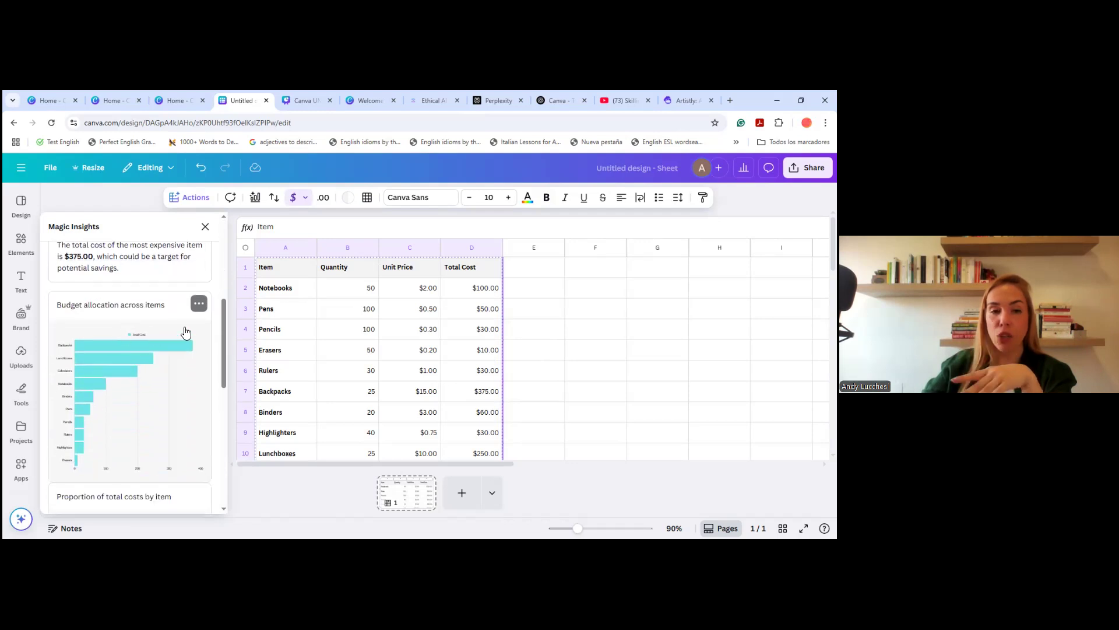
left_click(198, 309)
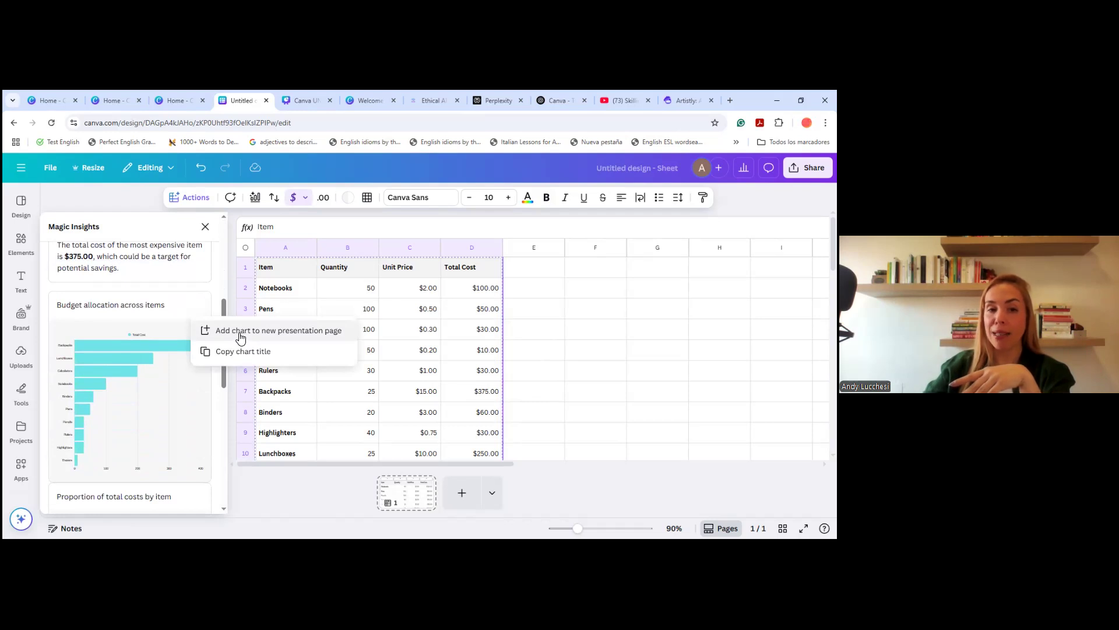
left_click(241, 337)
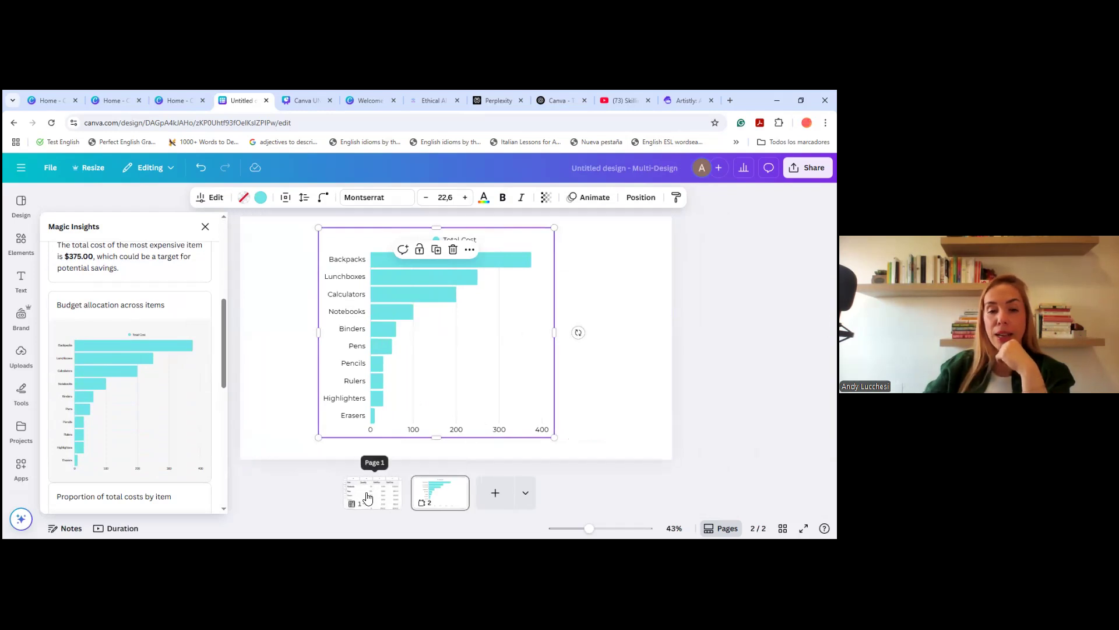
left_click(436, 500)
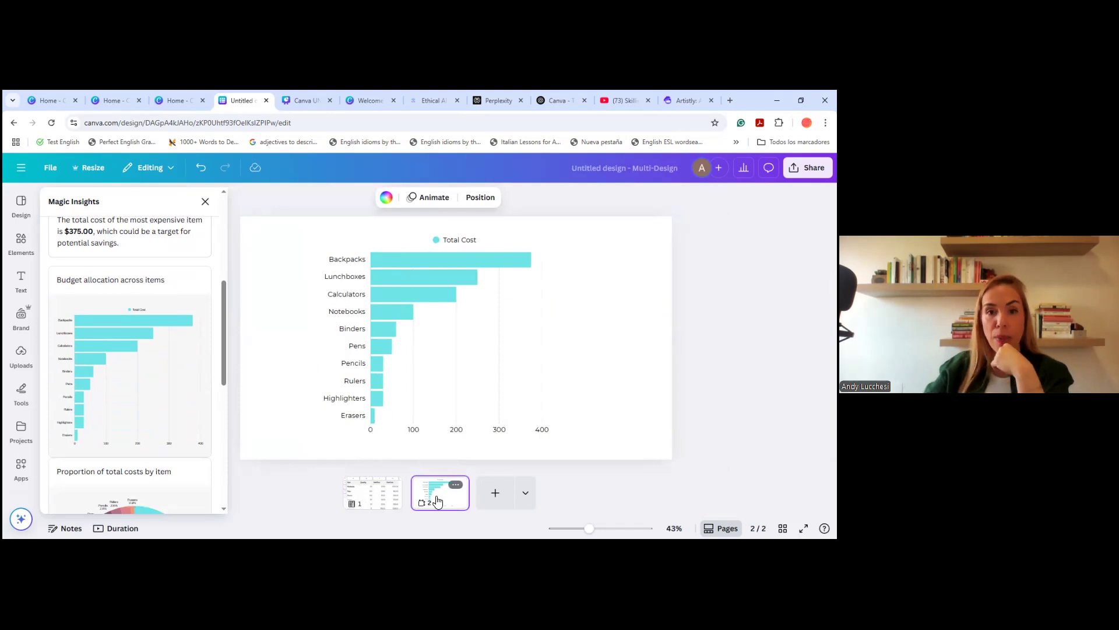
left_click_drag(375, 500, 438, 502)
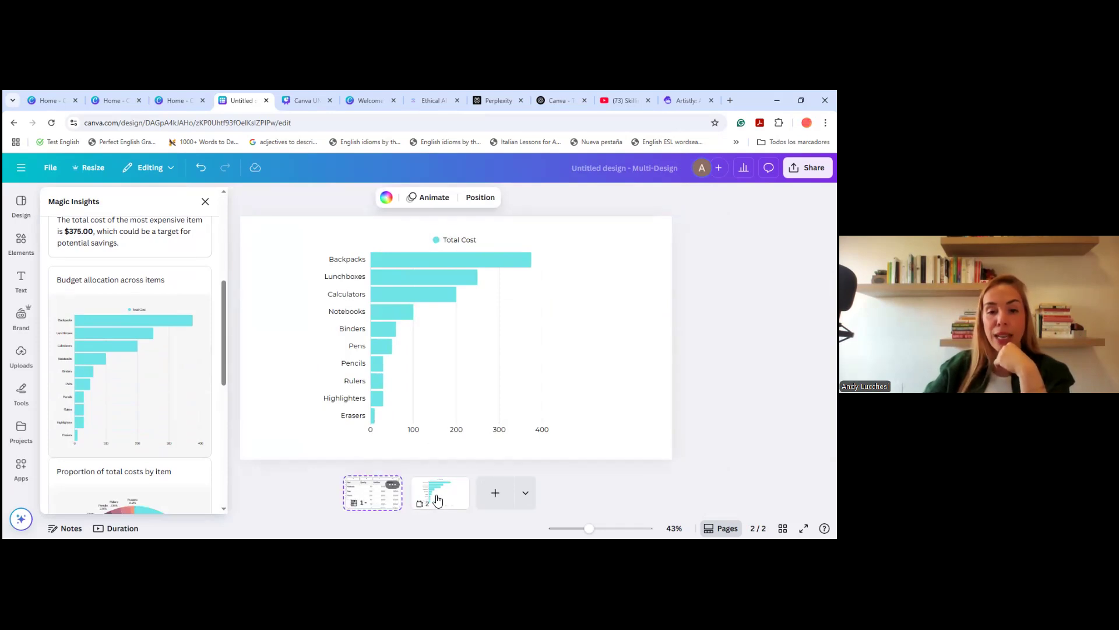
left_click(437, 500)
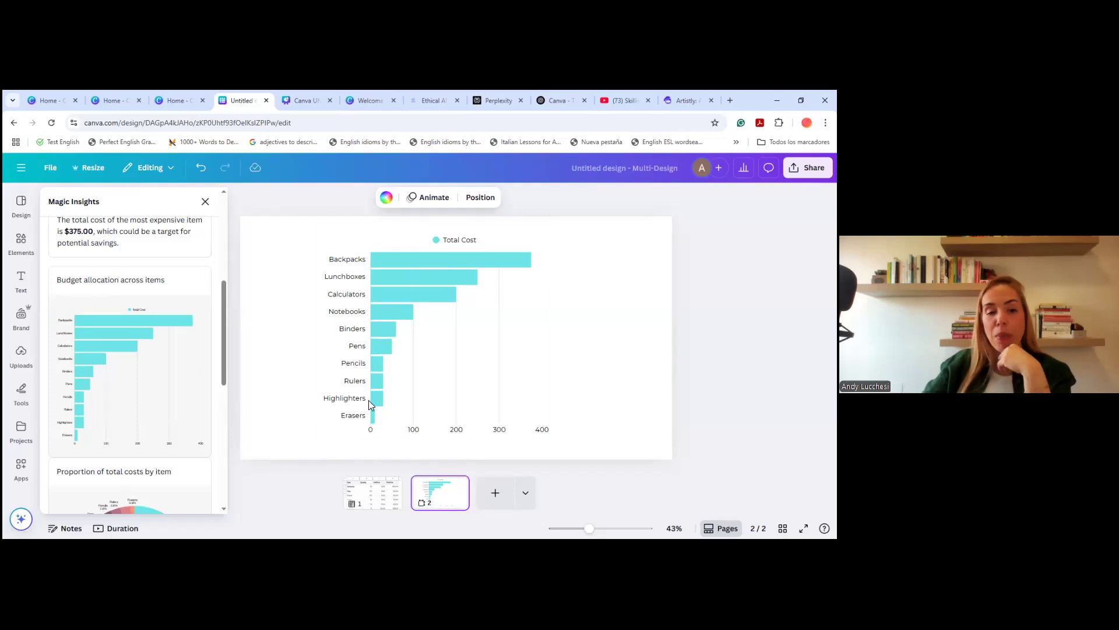
Add the "Proportion of total costs by item" pie chart to page 2 and delete the bar chart there
scroll(179, 395, "down", 3)
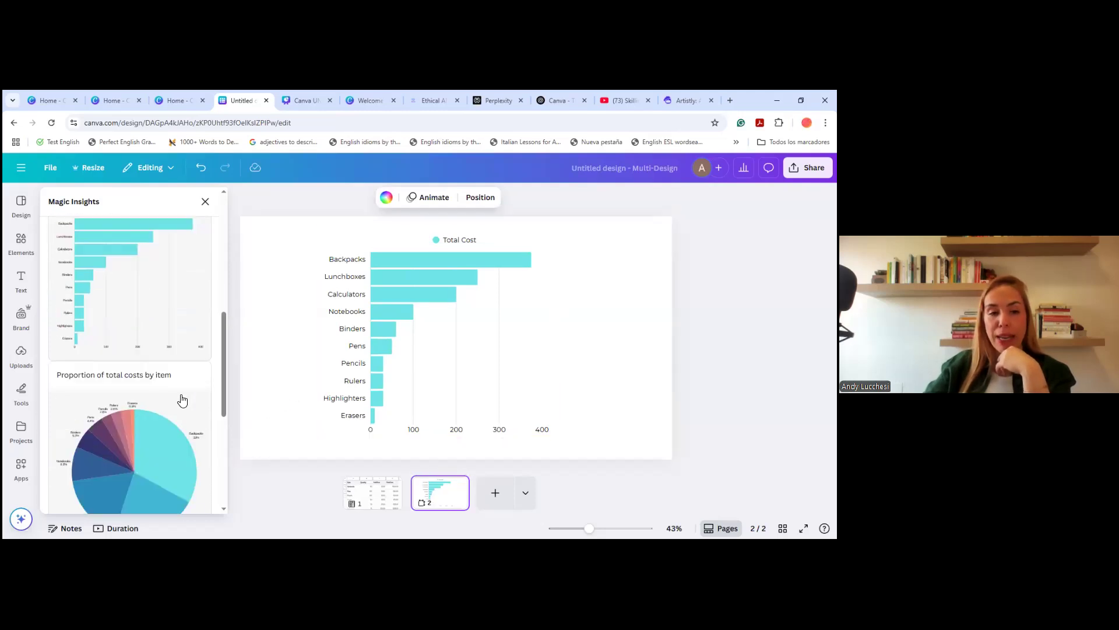
left_click(148, 413)
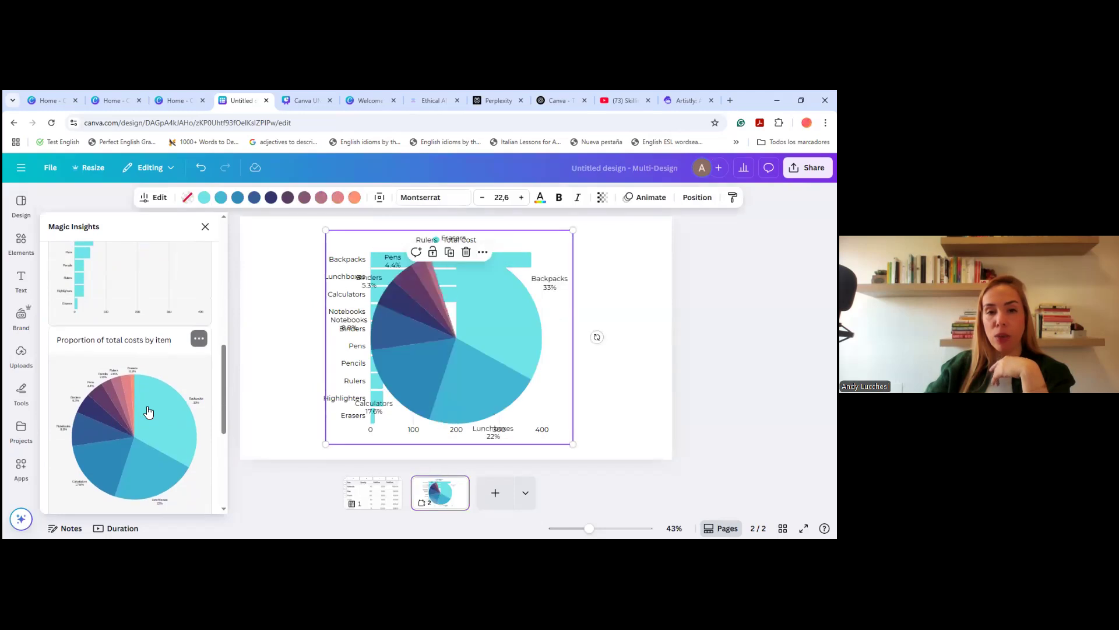
left_click_drag(519, 314, 724, 312)
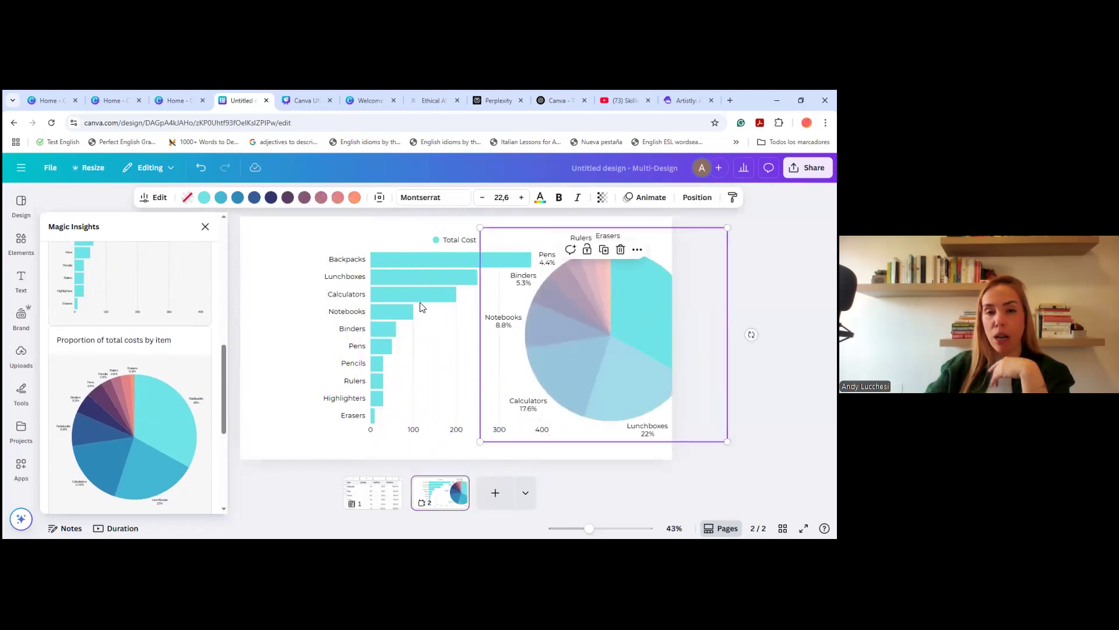
left_click(412, 308)
key("Delete")
Move the pie chart to about the middle of page 2 and enlarge it slightly
mouse_move(589, 325)
left_mouse_down()
mouse_move(422, 330)
mouse_move(430, 320)
left_mouse_up()
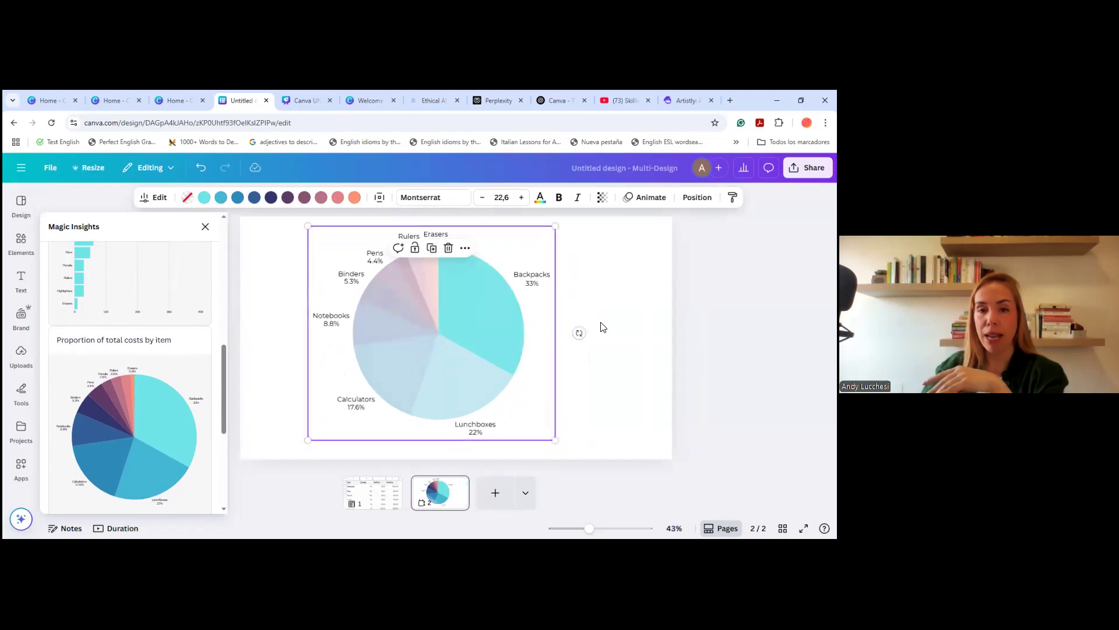
mouse_move(502, 361)
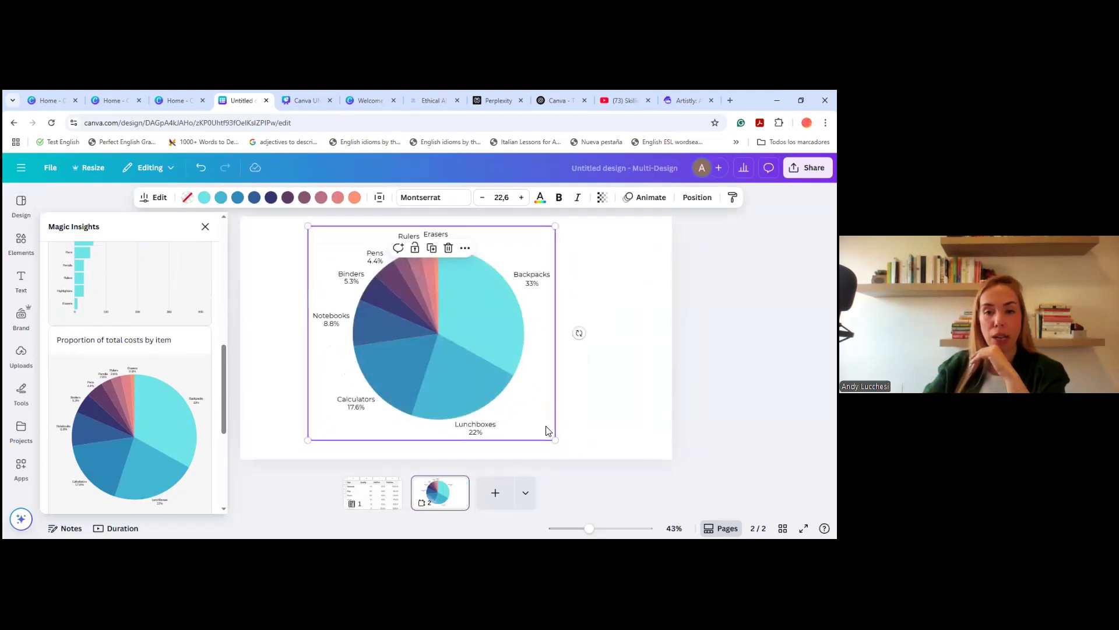
left_click_drag(554, 438, 562, 444)
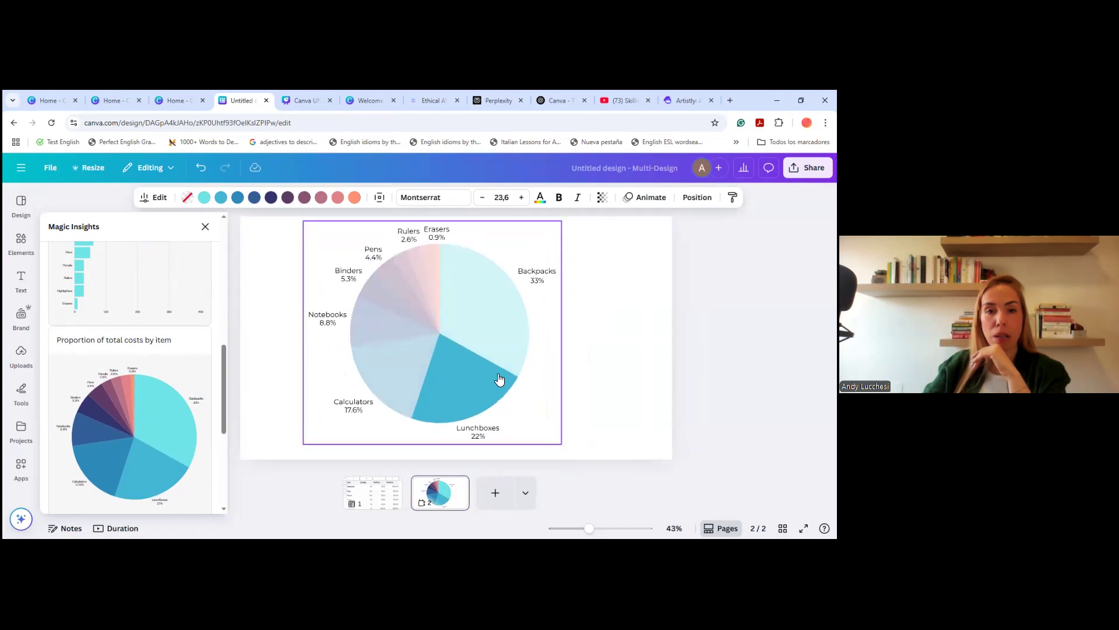
left_click(675, 300)
Return to the sheet on page 1, close Magic Insights, and start Magic Charts for the whole sheet
left_click(370, 493)
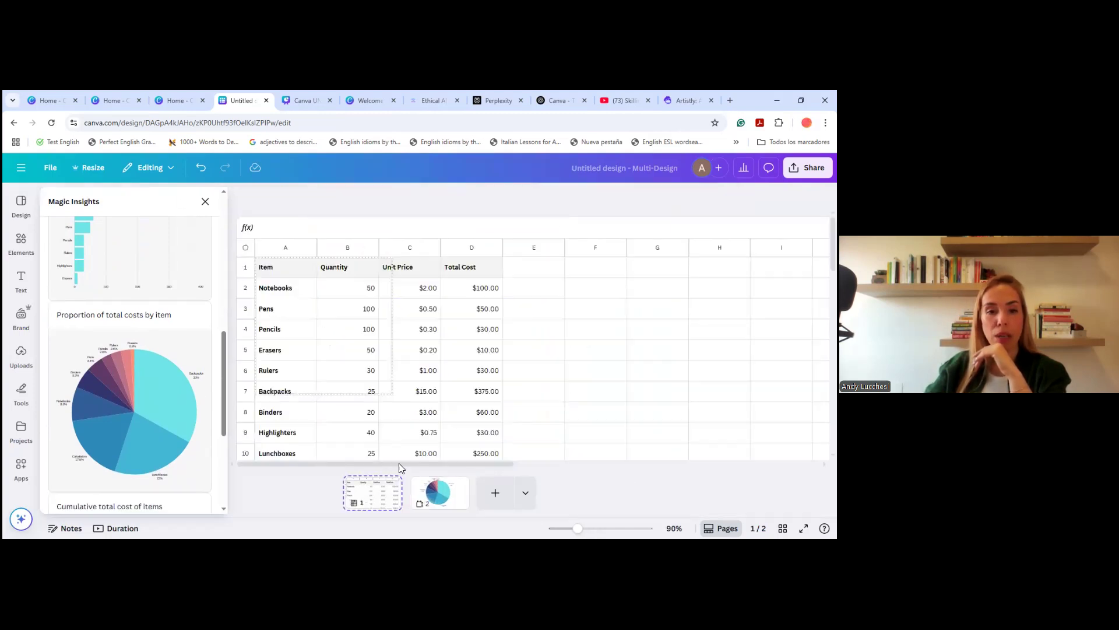
left_click(206, 202)
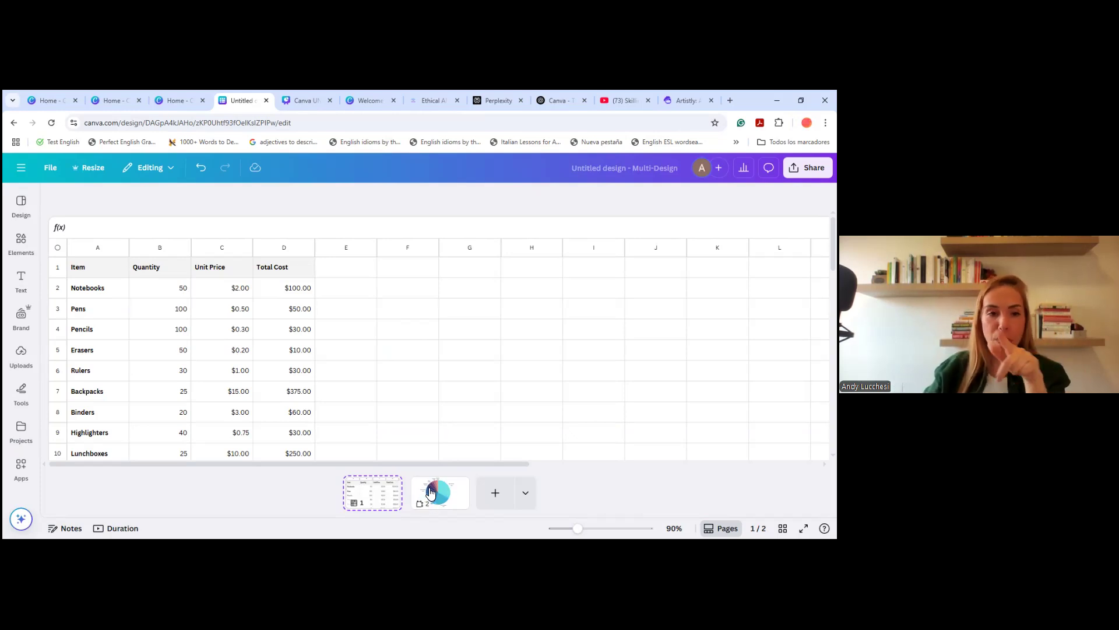
left_click(151, 169)
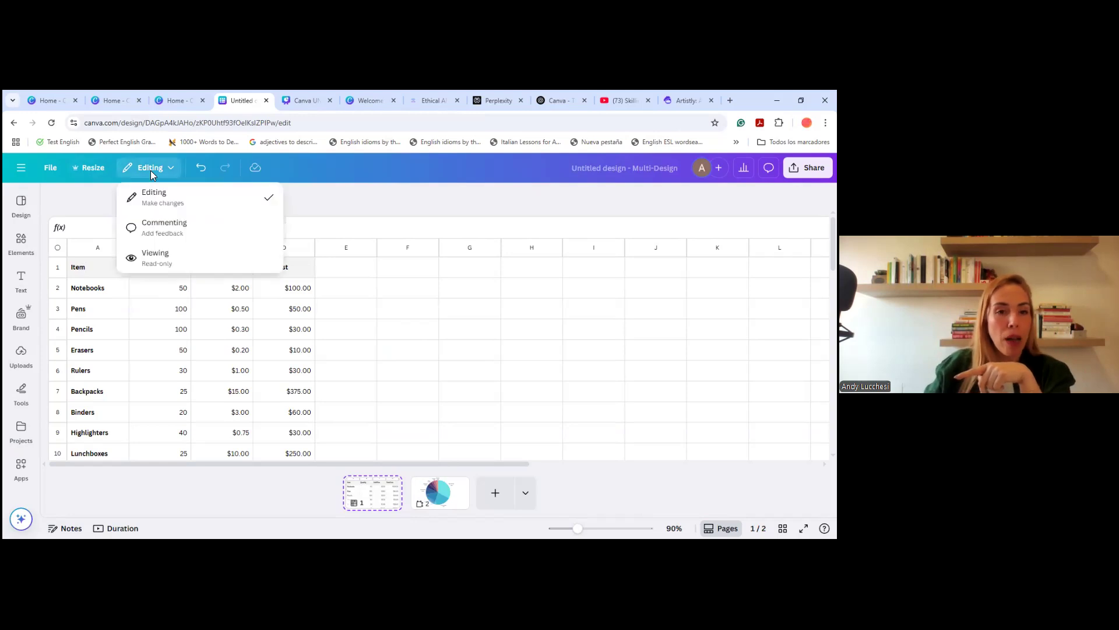
left_click(60, 252)
left_click(58, 249)
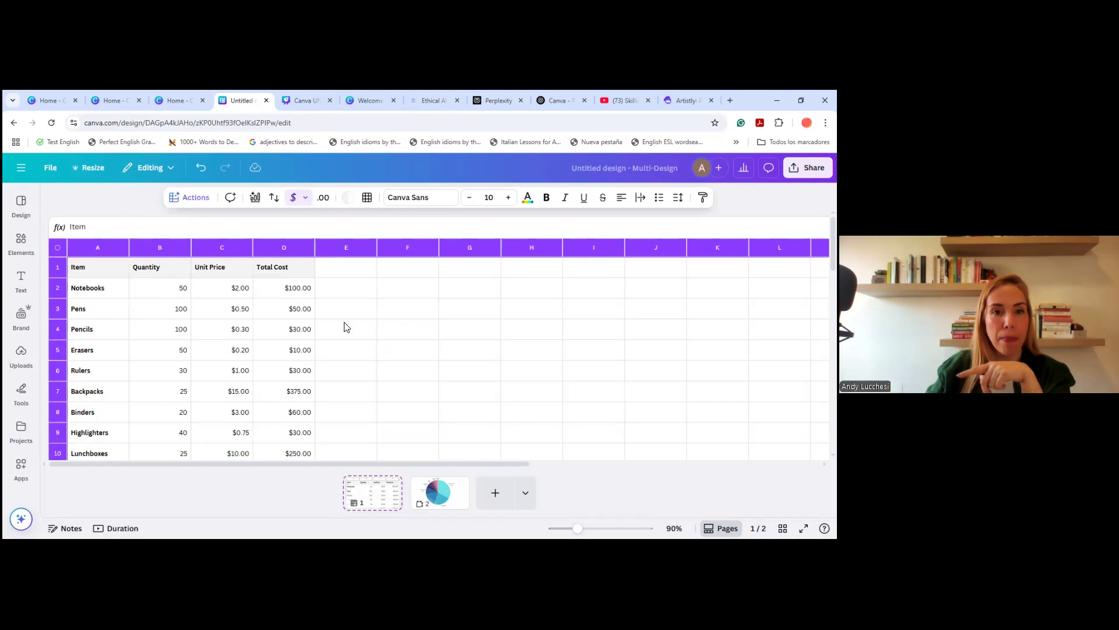
left_click(197, 200)
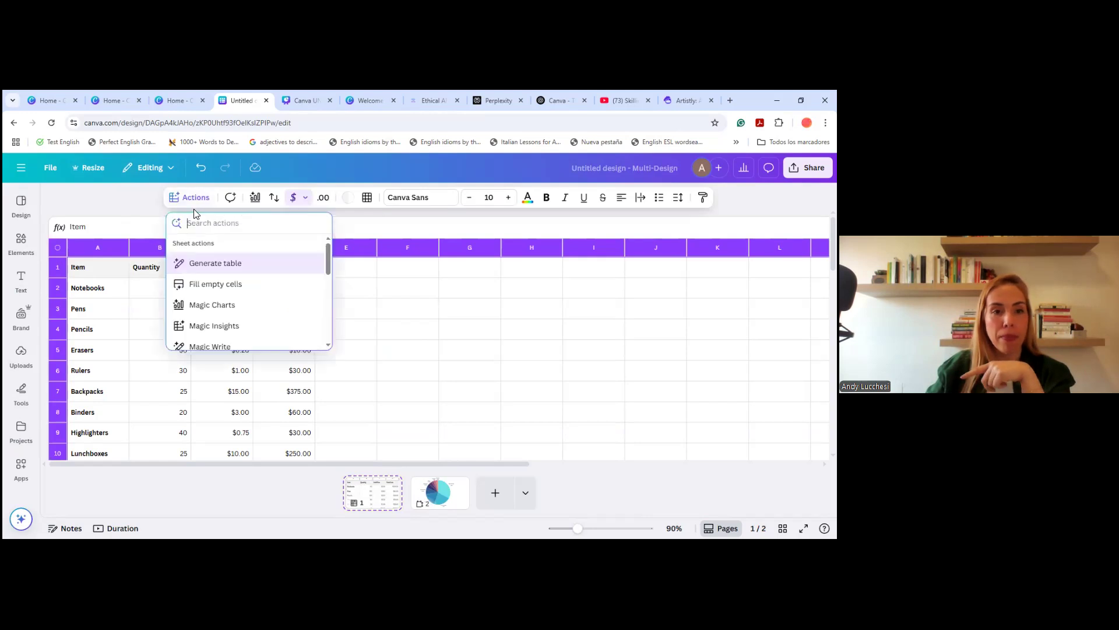
left_click(213, 306)
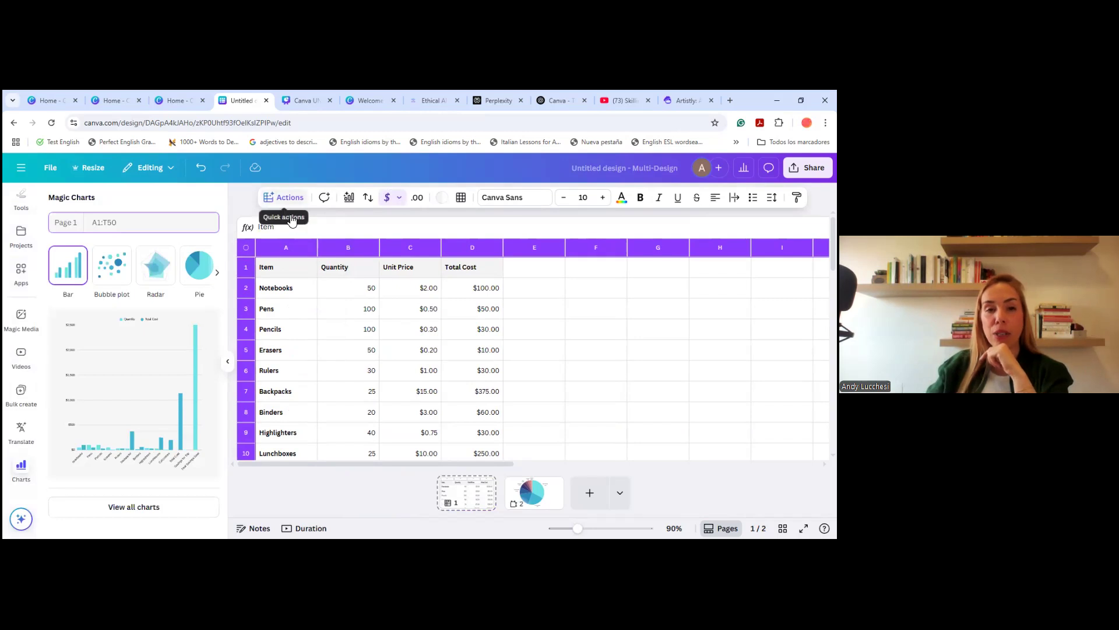
left_click(285, 199)
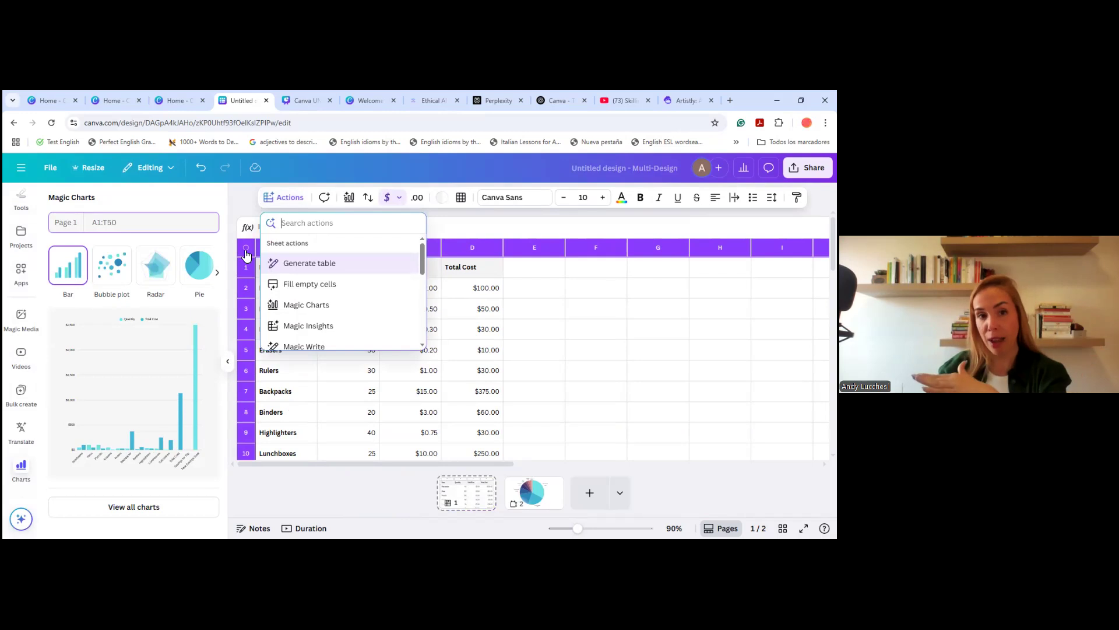
left_click(302, 306)
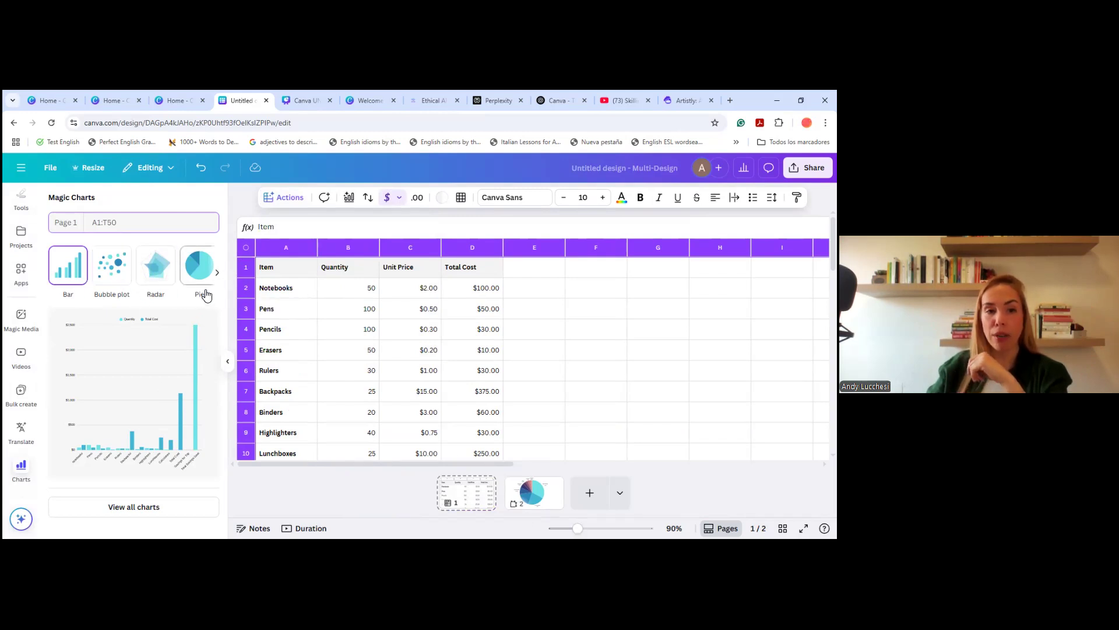
Browse the suggested chart types, insert a stacked row chart from all charts, and place it over columns E to H beside the table
left_click(216, 272)
left_click(117, 274)
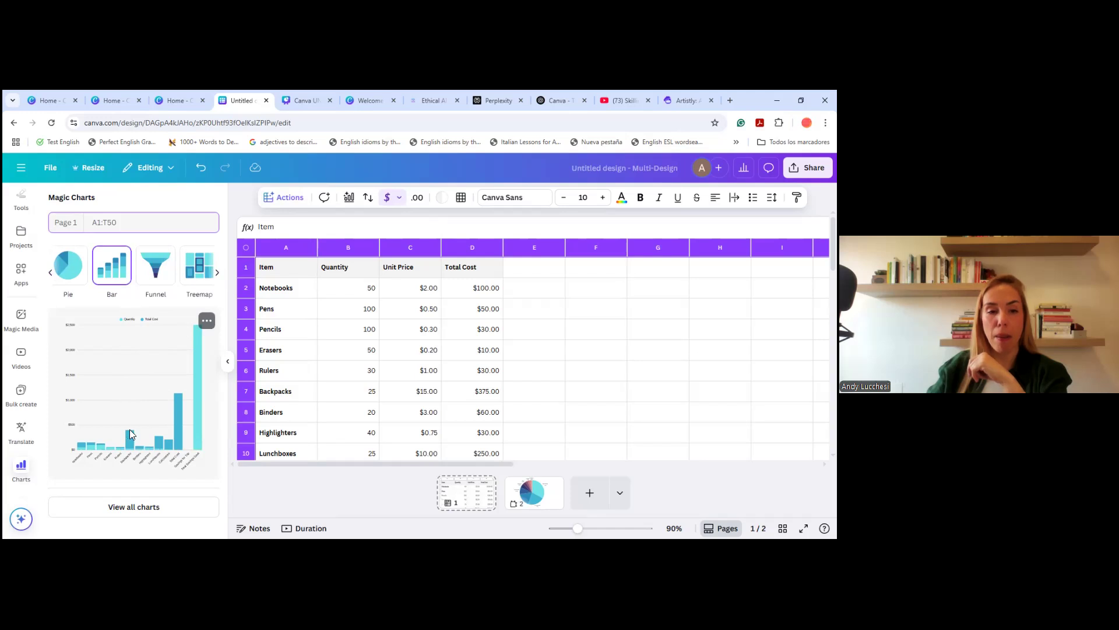
left_click(133, 507)
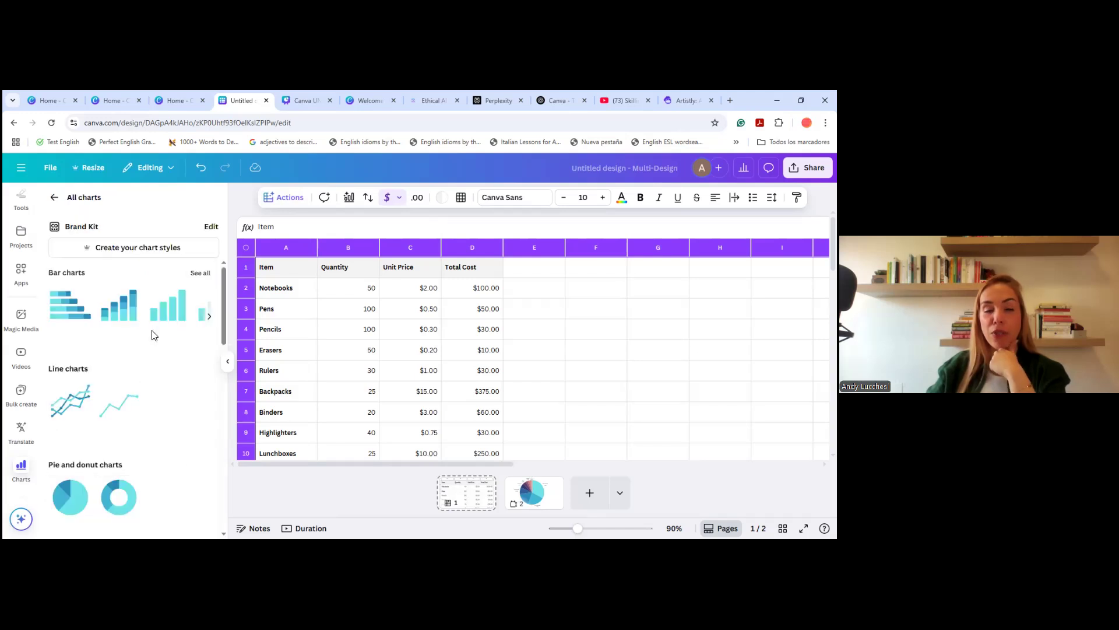
left_click(67, 313)
left_click_drag(532, 359, 659, 369)
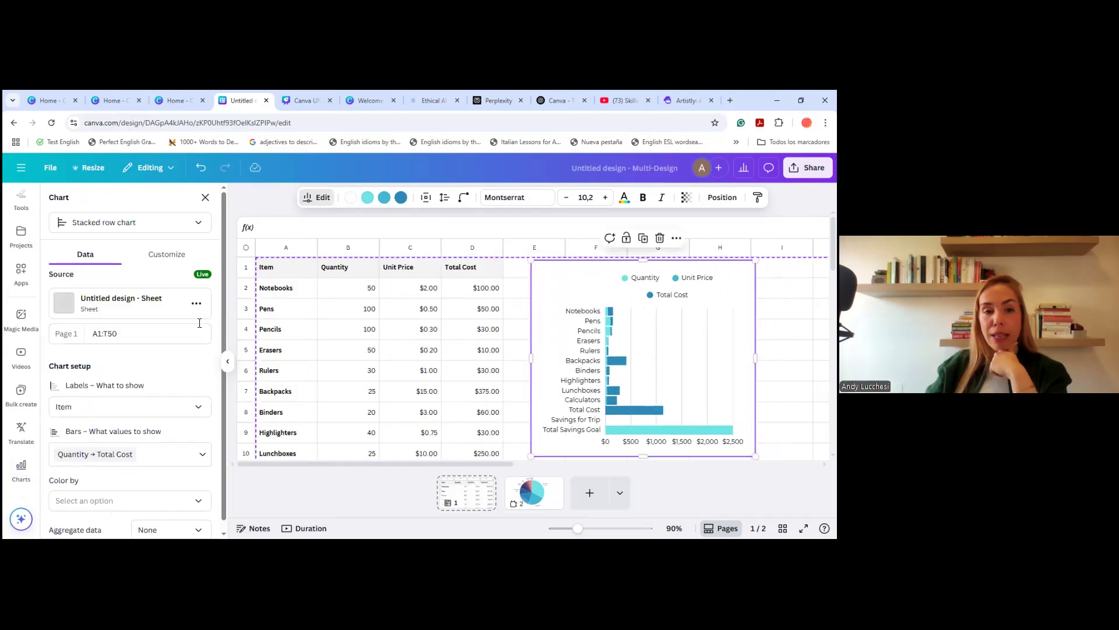
Recolor the chart's Quantity series from light turquoise to the dark purple document color
left_click(227, 361)
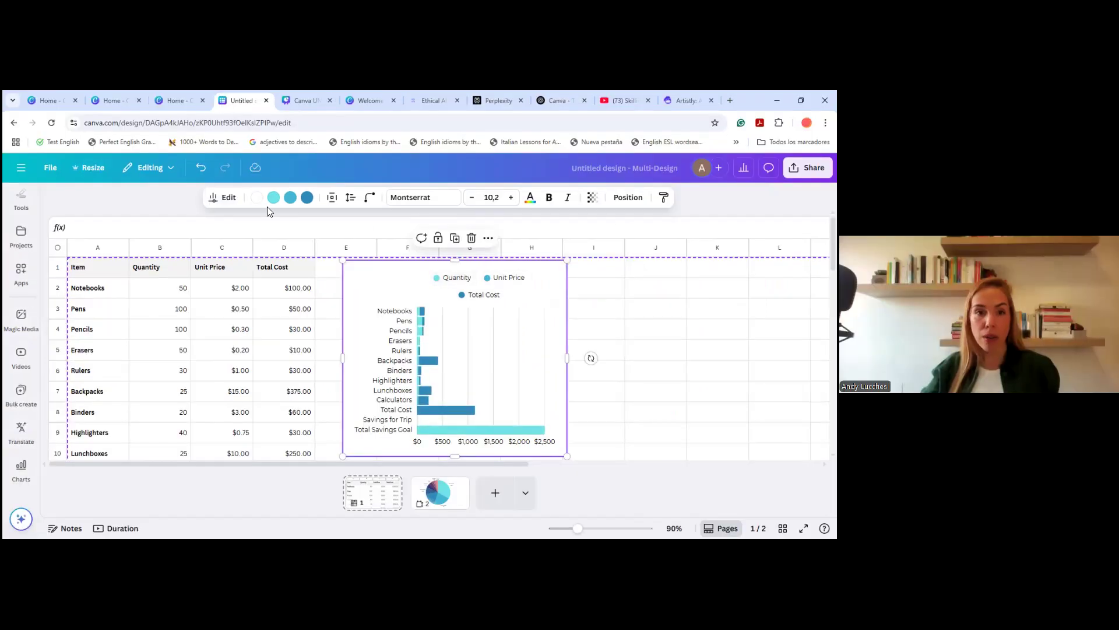
left_click(270, 201)
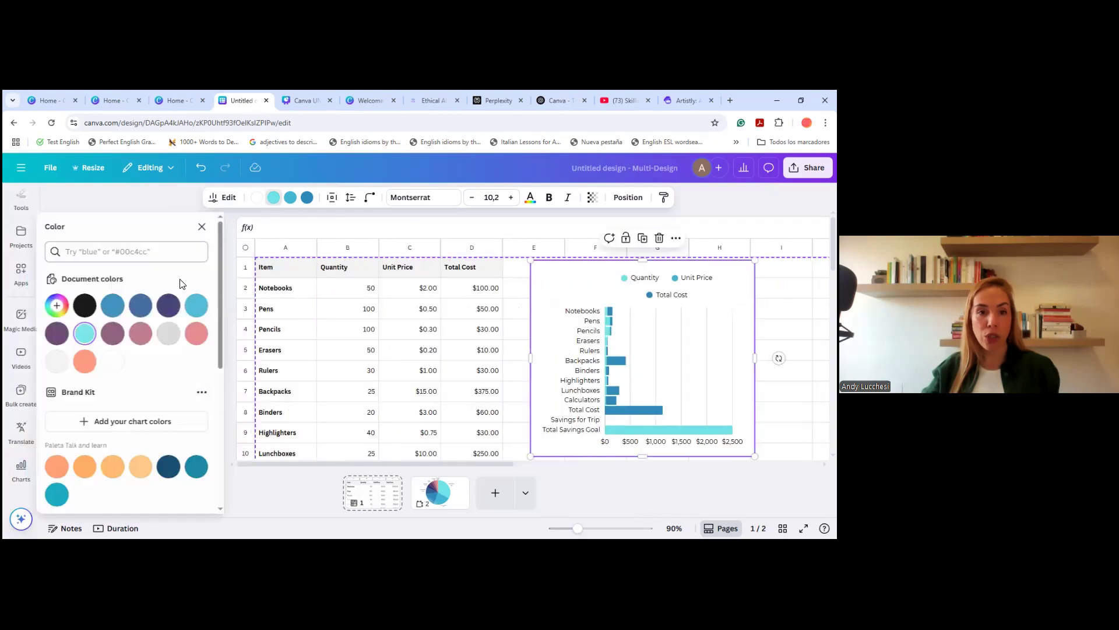
left_click(60, 333)
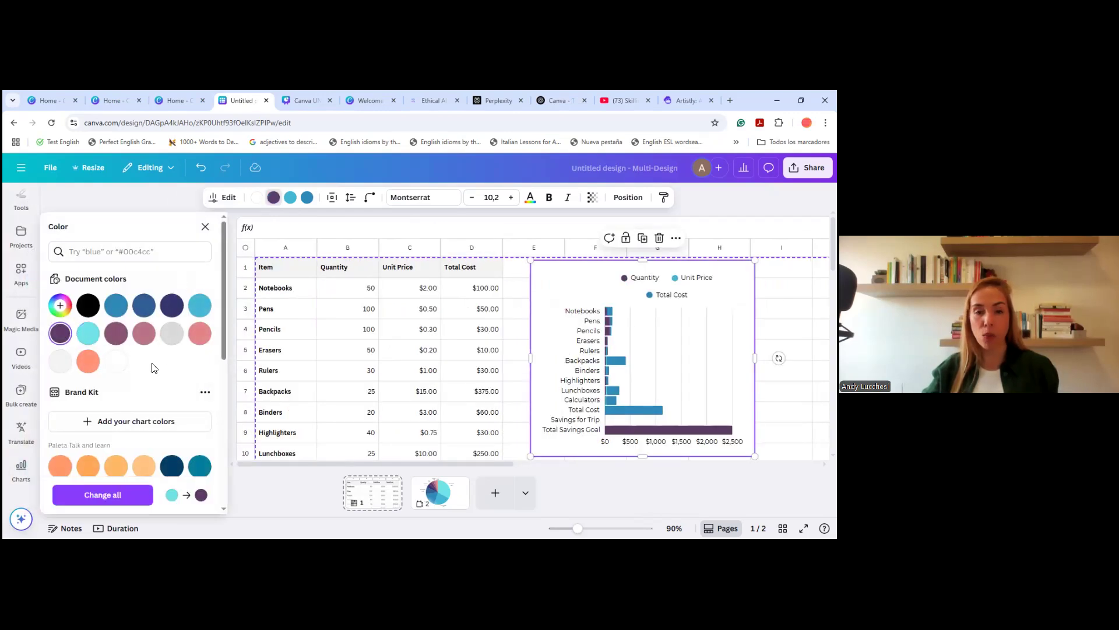
Set the Pencils quantity in cell B4 to 500
left_click(375, 332)
left_click(374, 330)
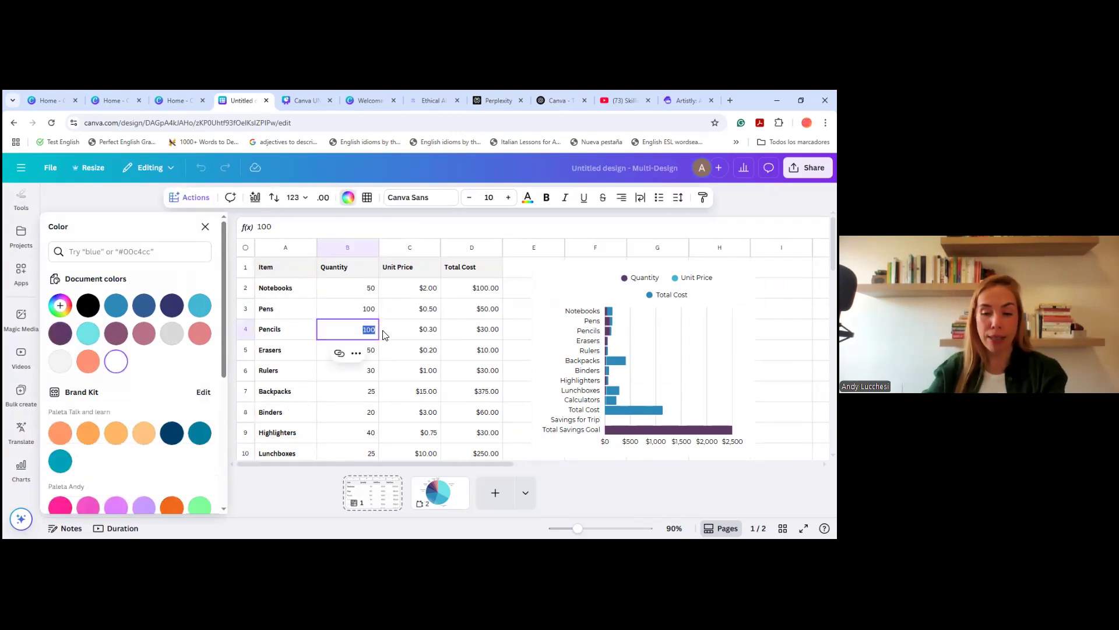
type("500")
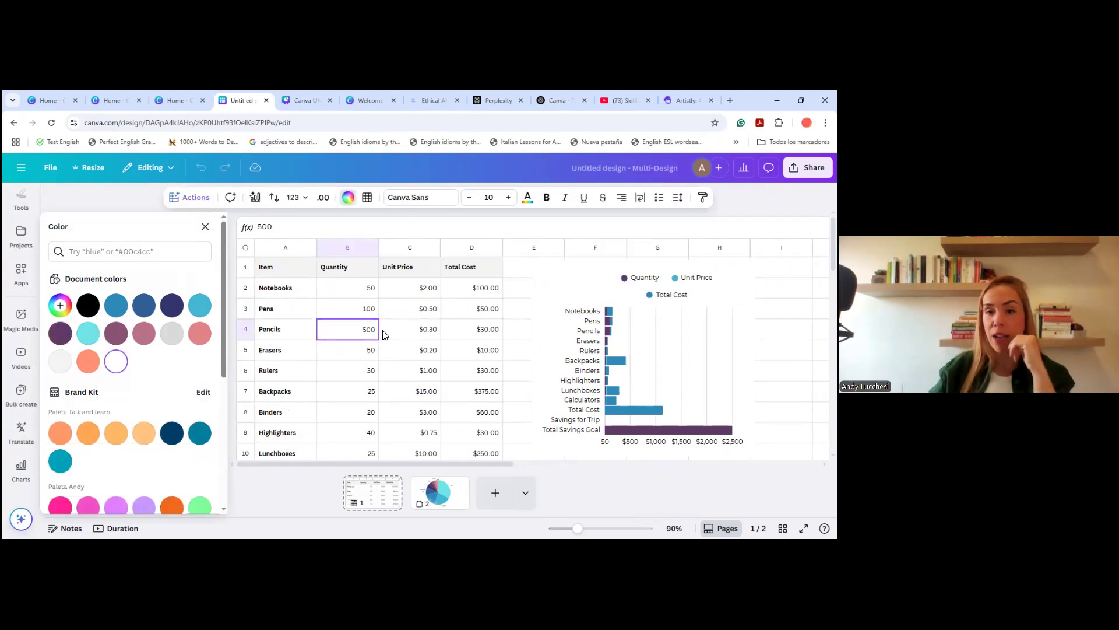
left_click(385, 227)
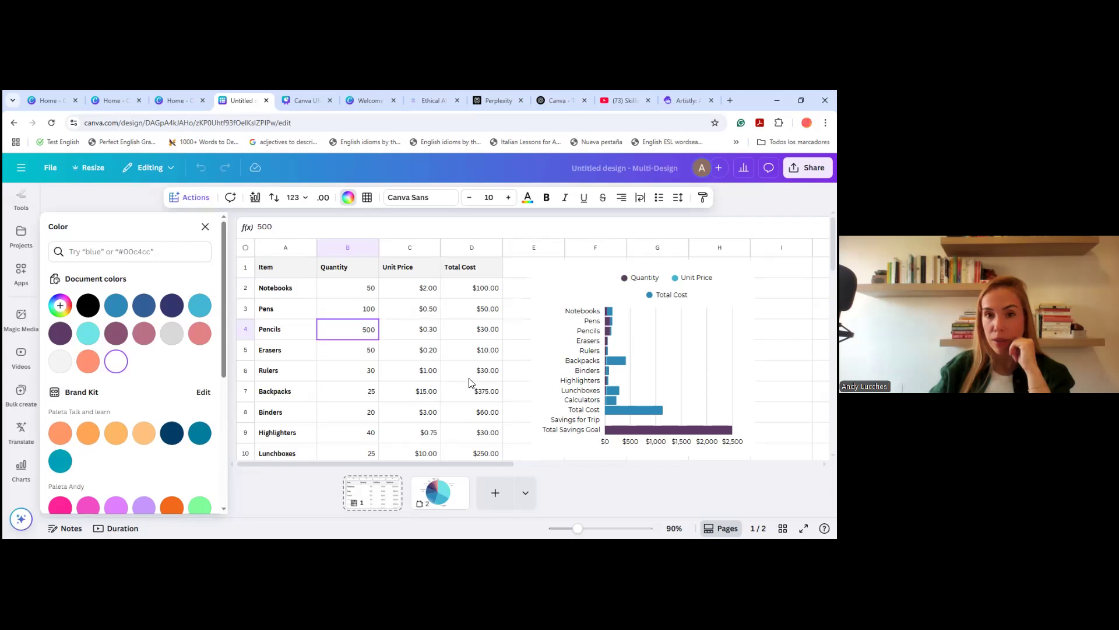
Set the Calculators total cost in cell D11 to 1000 and check its bar in the chart
scroll(481, 398, "down", 2)
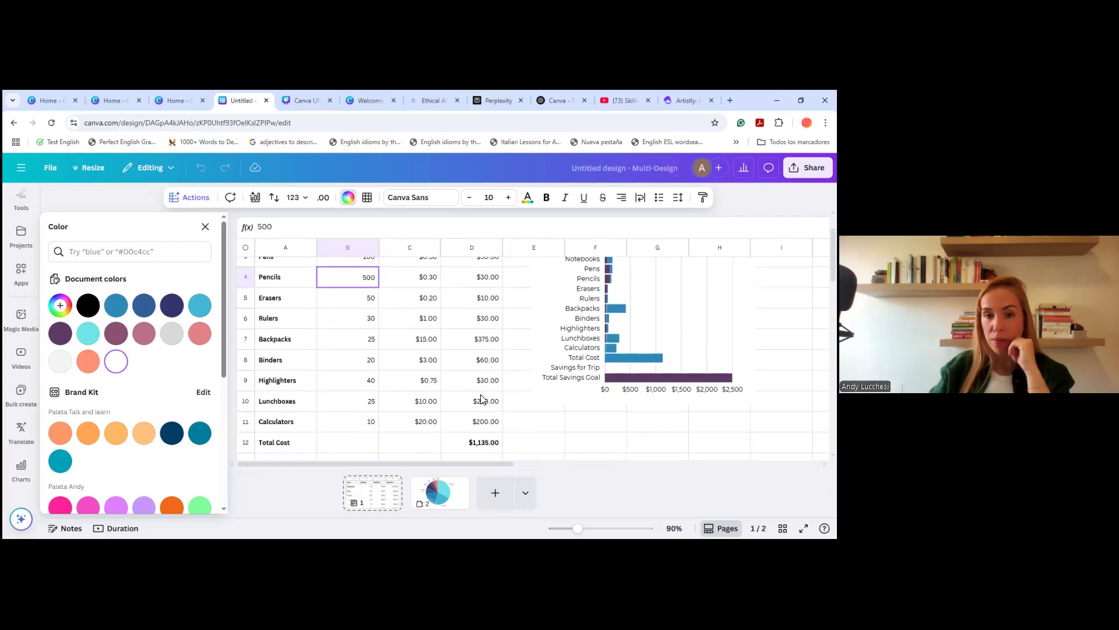
left_click(472, 423)
left_click(473, 423)
key("BackSpace")
type("1000")
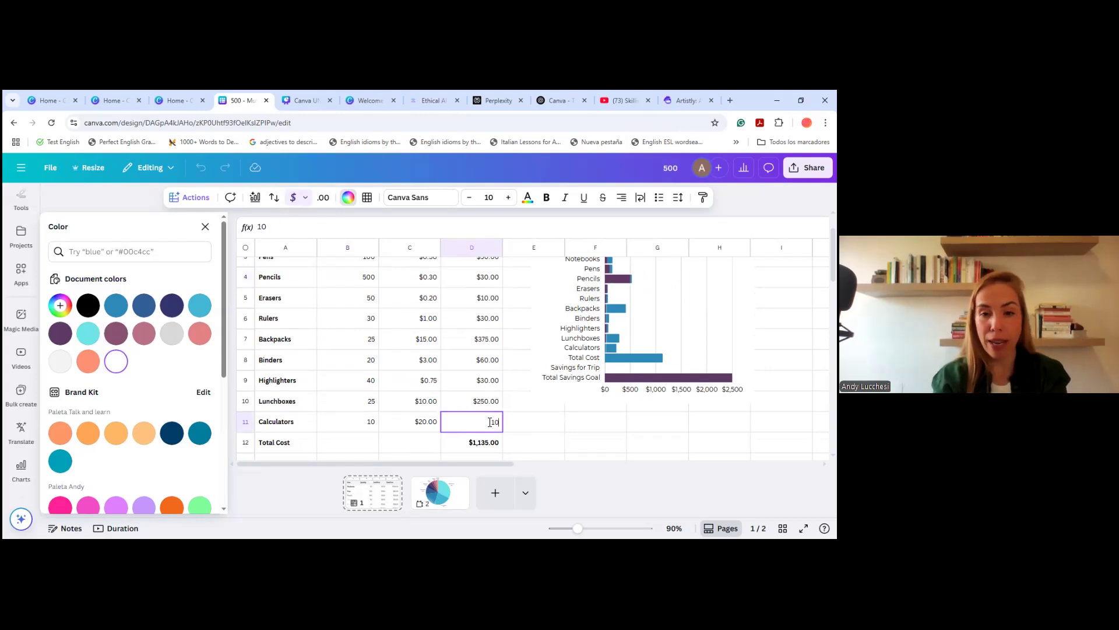
left_click(558, 424)
mouse_move(643, 353)
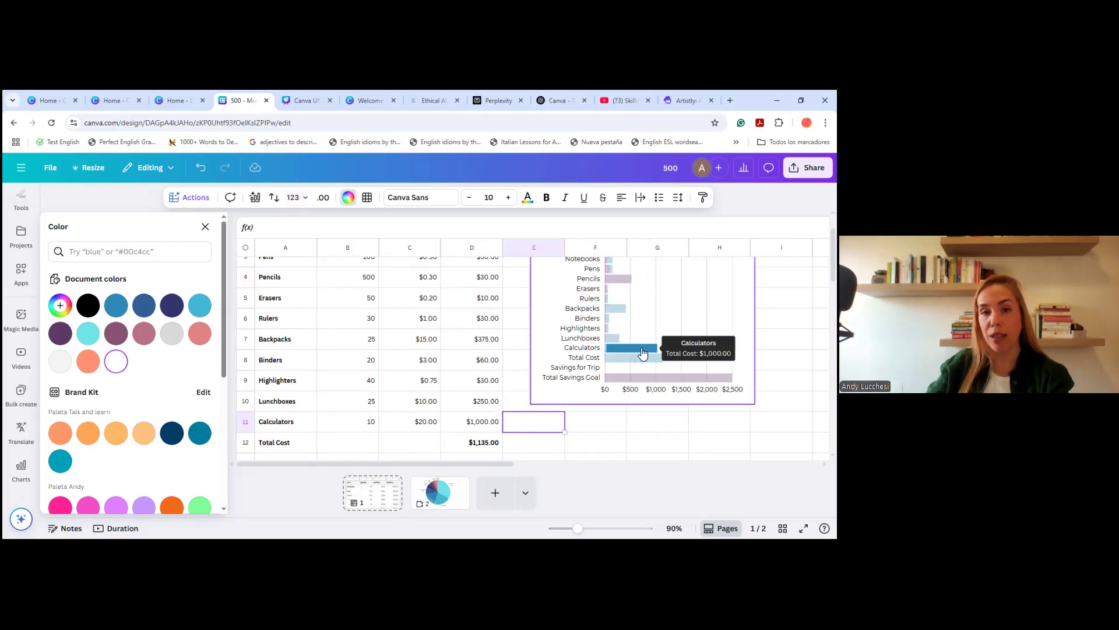
Set the Calculators total cost in cell D11 to 200 so the chart follows the new value
double_click(499, 423)
key("BackSpace")
key("BackSpace")
key("BackSpace")
type("500")
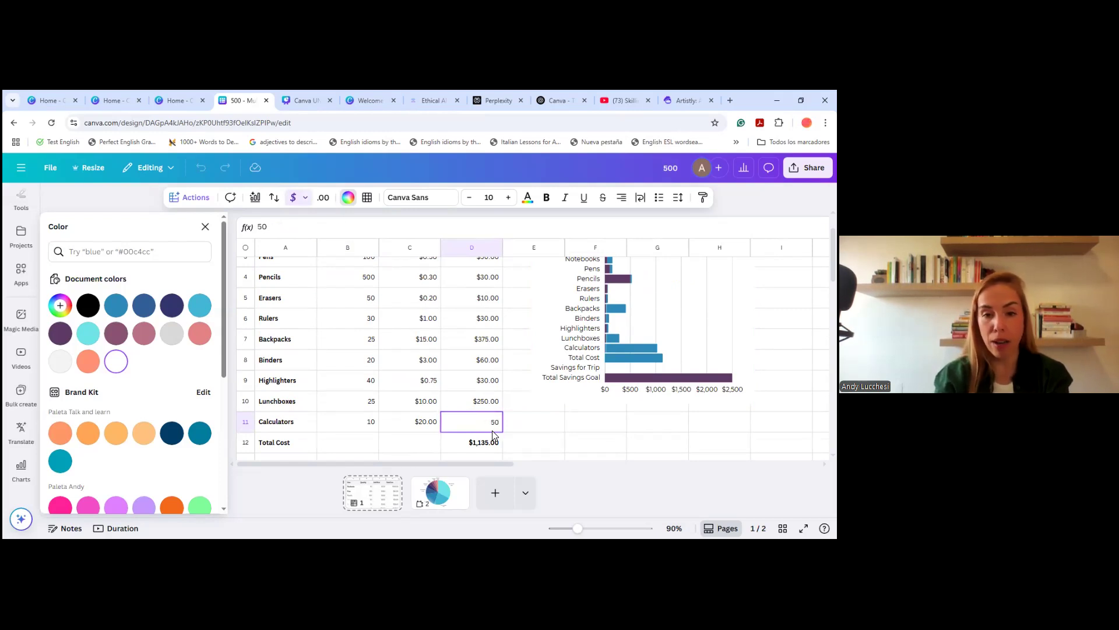
key("BackSpace")
type("200")
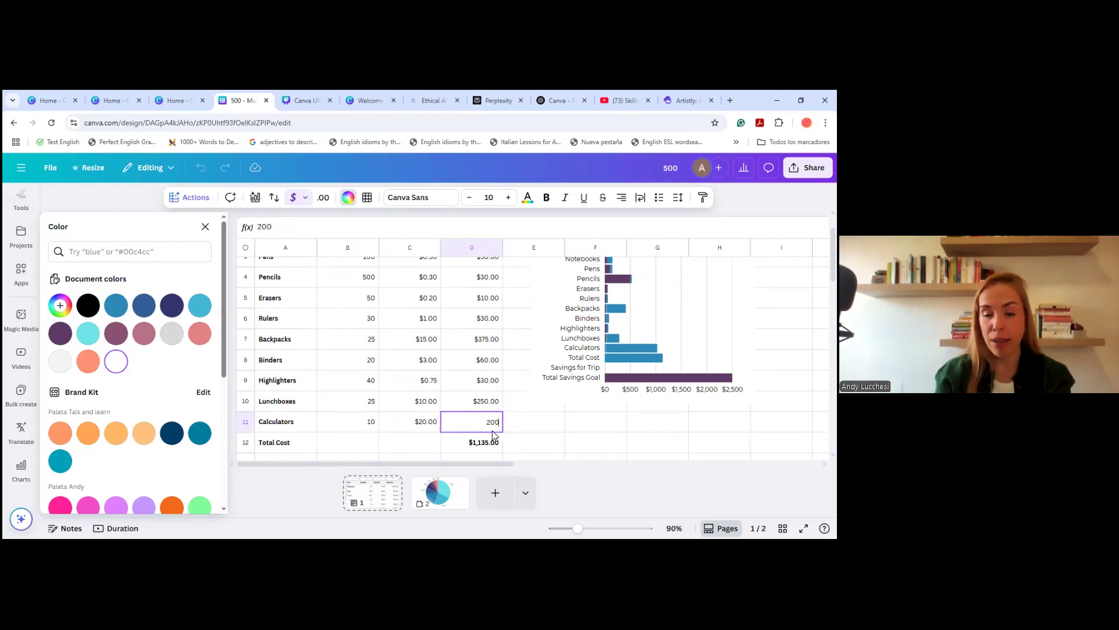
left_click(557, 425)
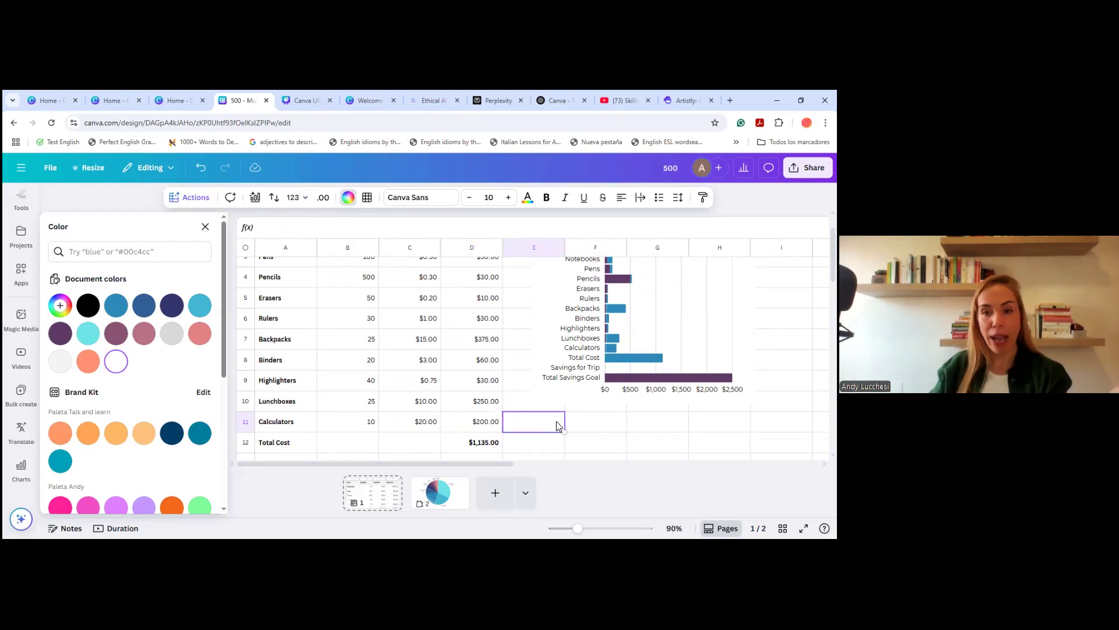
Close the color options and move the stacked row chart beside the table, with its upper edge level with row 1
left_click(204, 231)
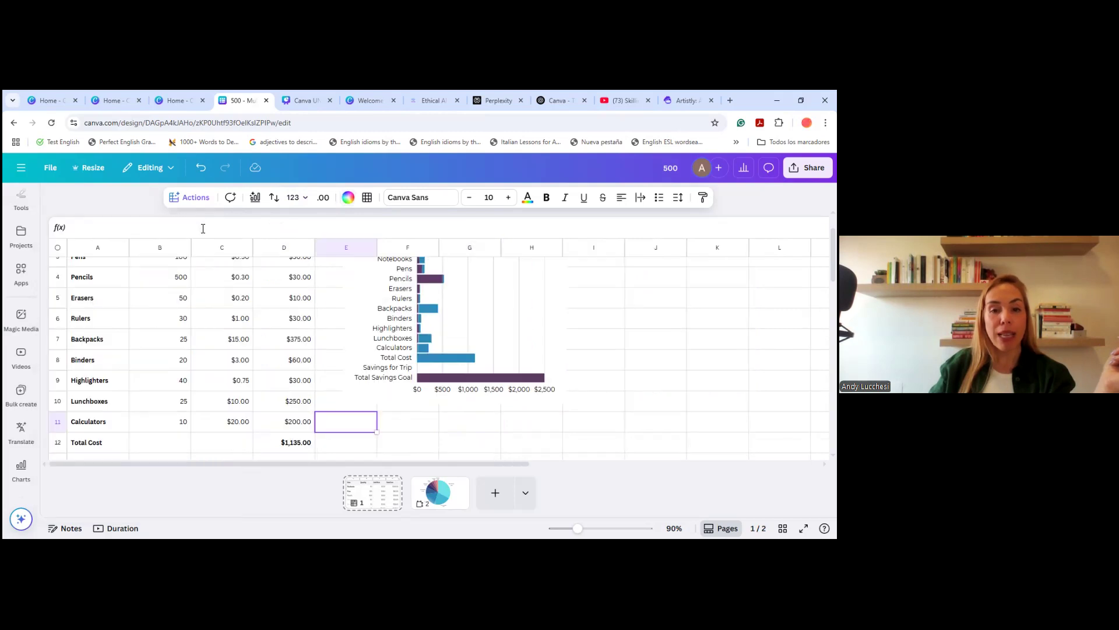
left_click(475, 336)
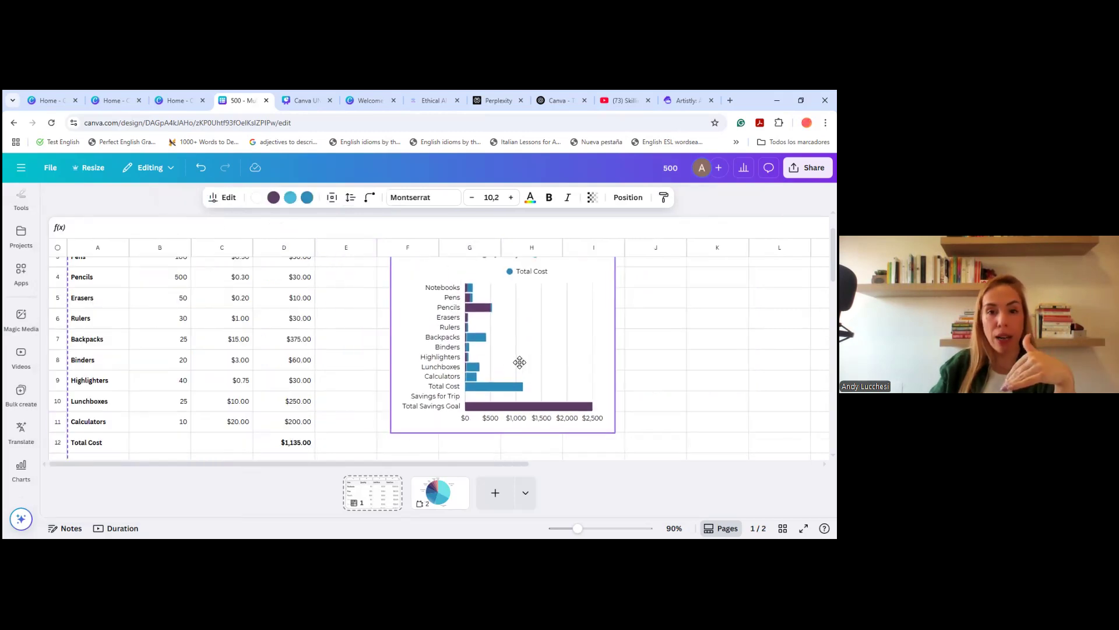
scroll(466, 350, "up", 2)
left_click_drag(441, 345, 420, 323)
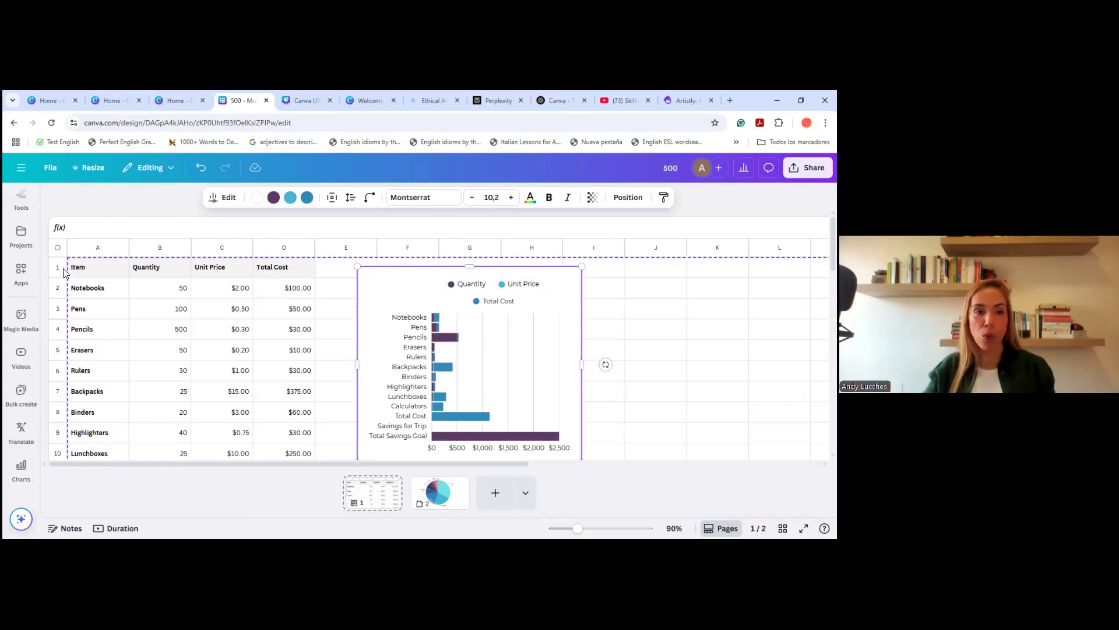
Browse the sheet templates, search them for "poster", and switch to the suggested Educational posters search
scroll(21, 274, "up", 3)
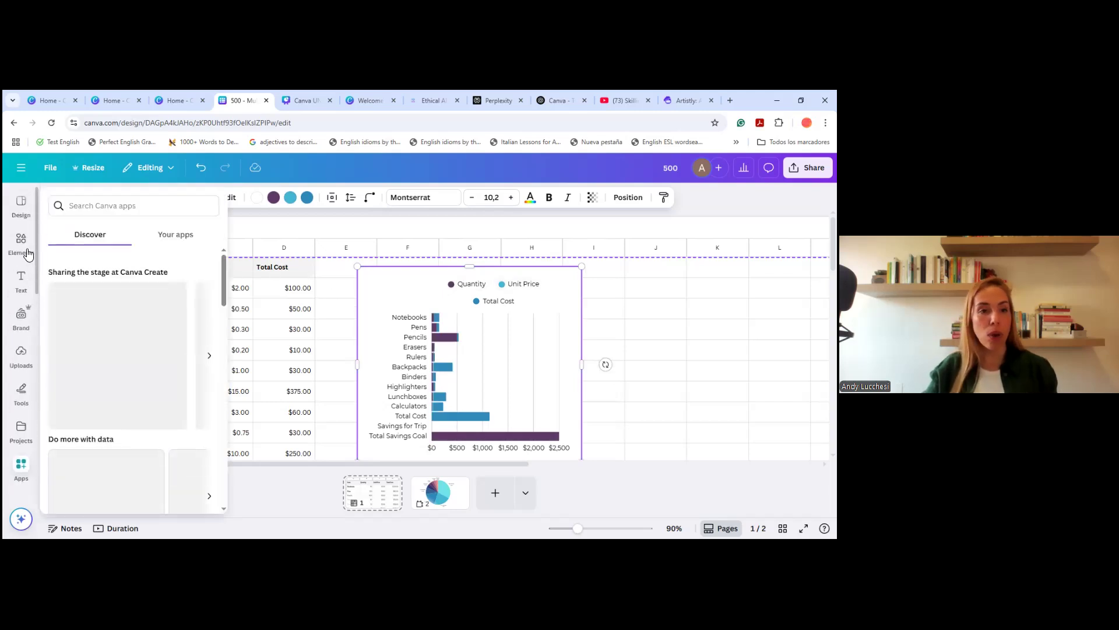
left_click(22, 206)
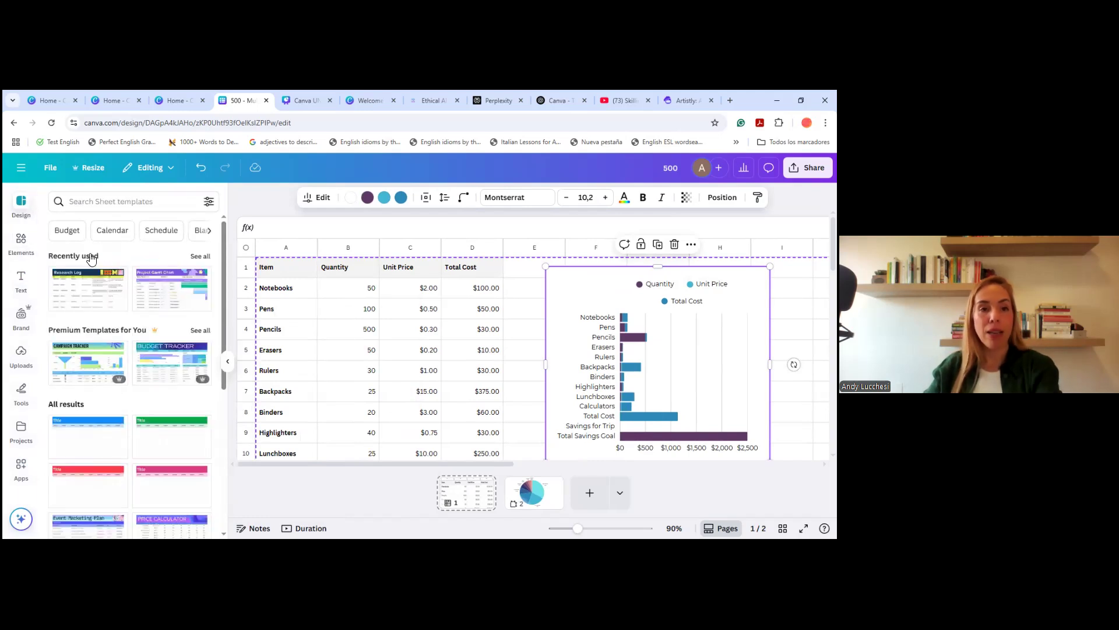
scroll(150, 350, "down", 4)
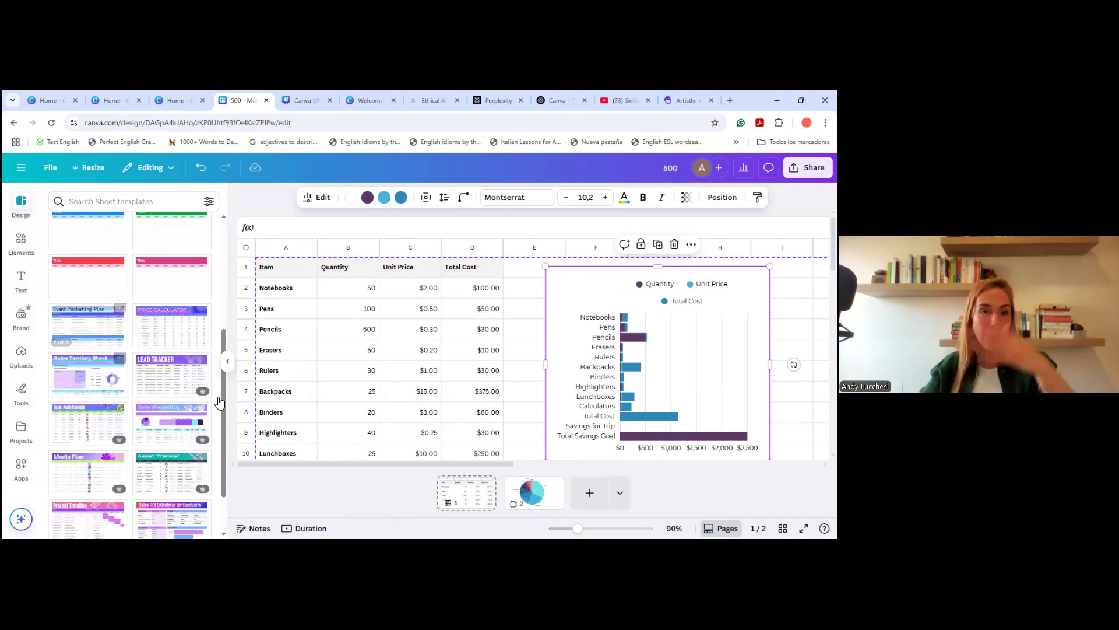
scroll(173, 374, "up", 4)
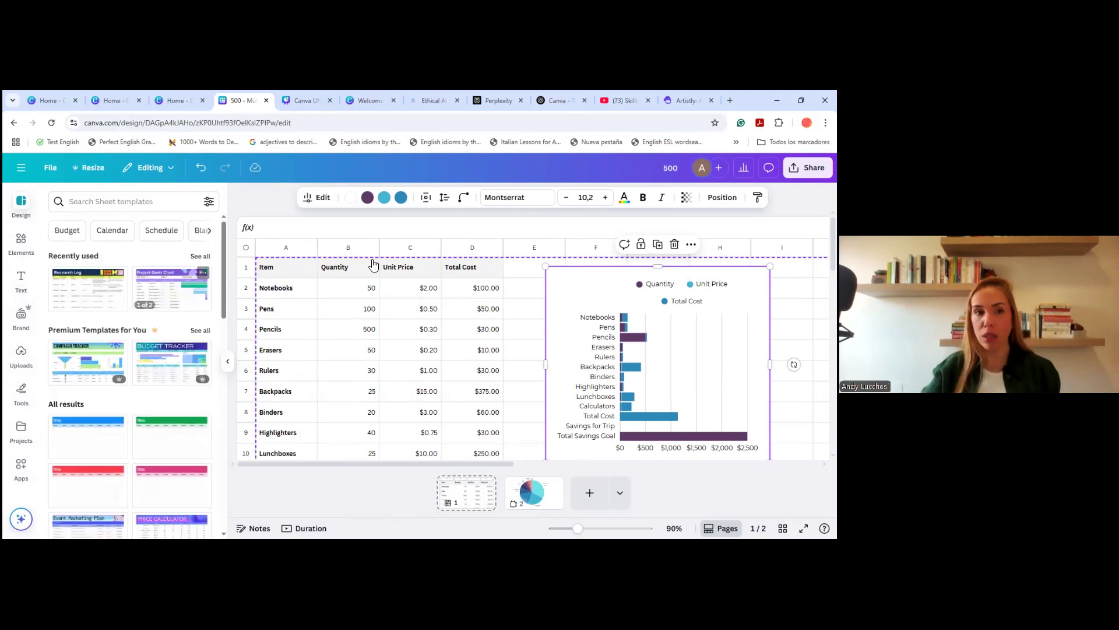
left_click(162, 203)
key("Escape")
left_click(208, 231)
left_click(178, 201)
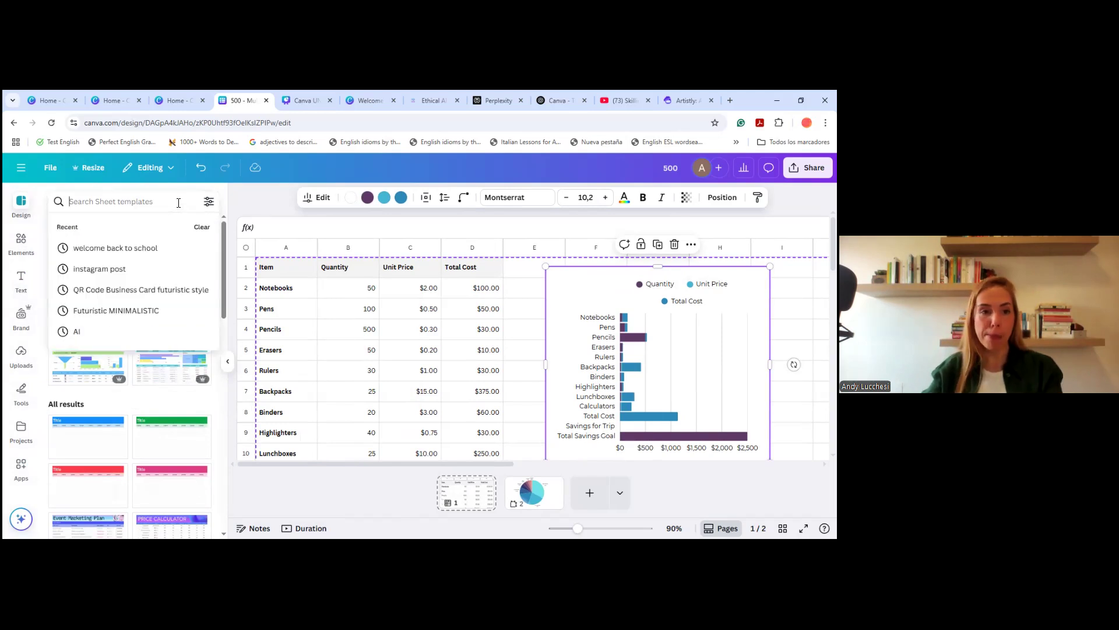
type("poster")
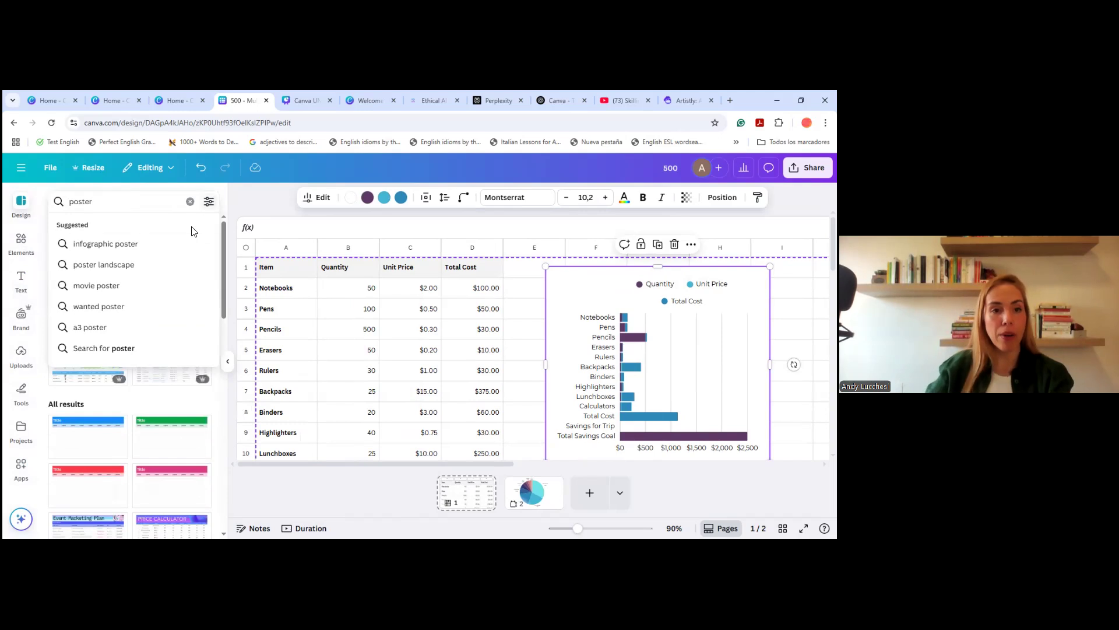
key("Return")
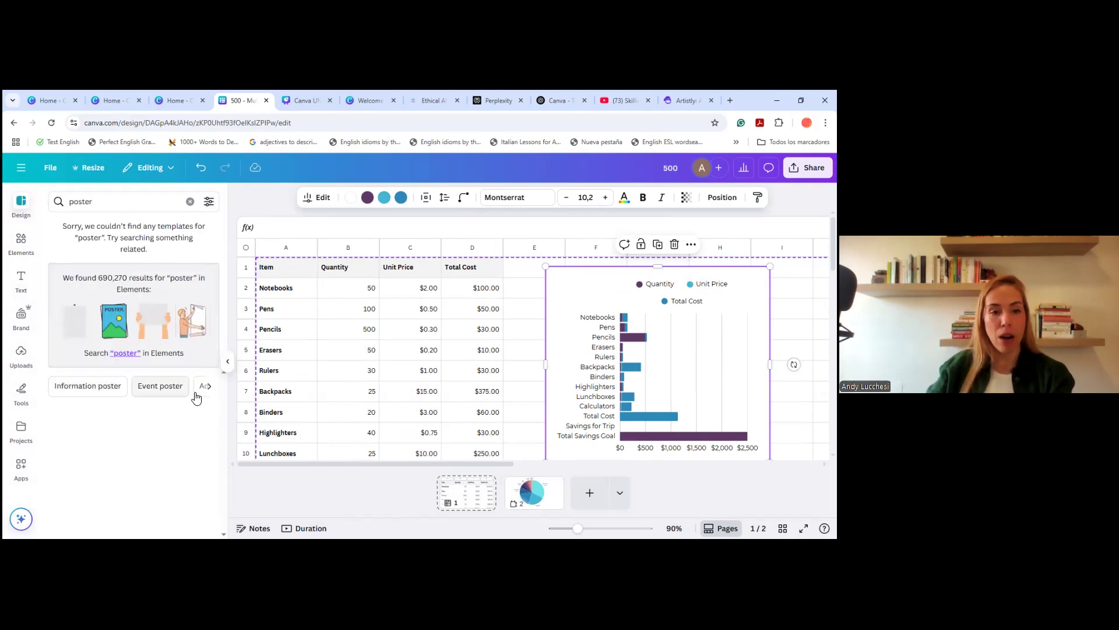
left_click(211, 388)
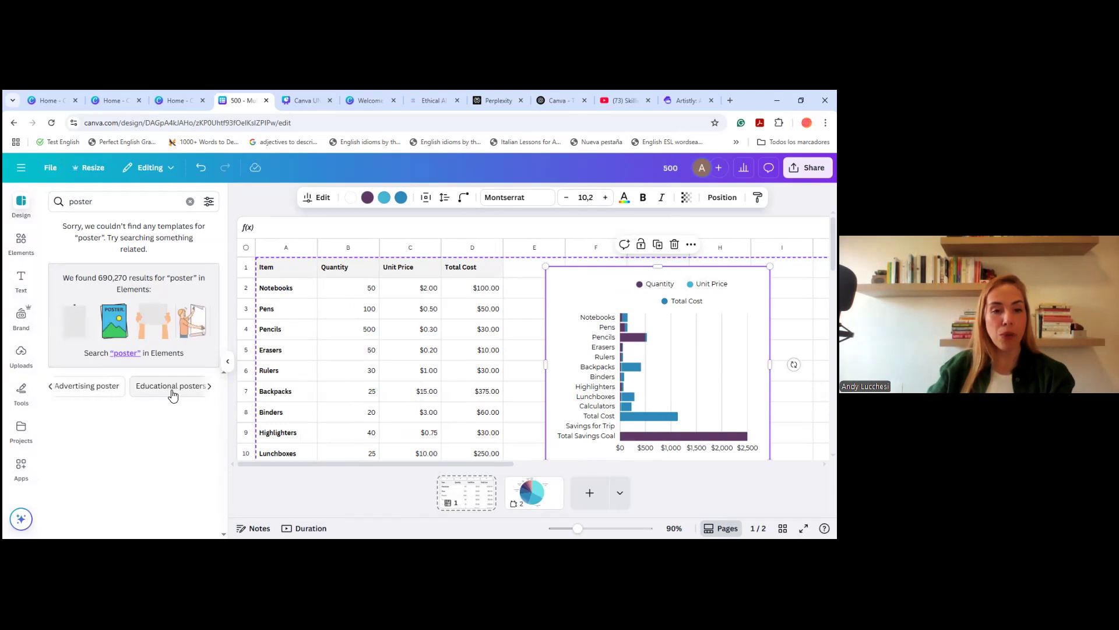
left_click(170, 392)
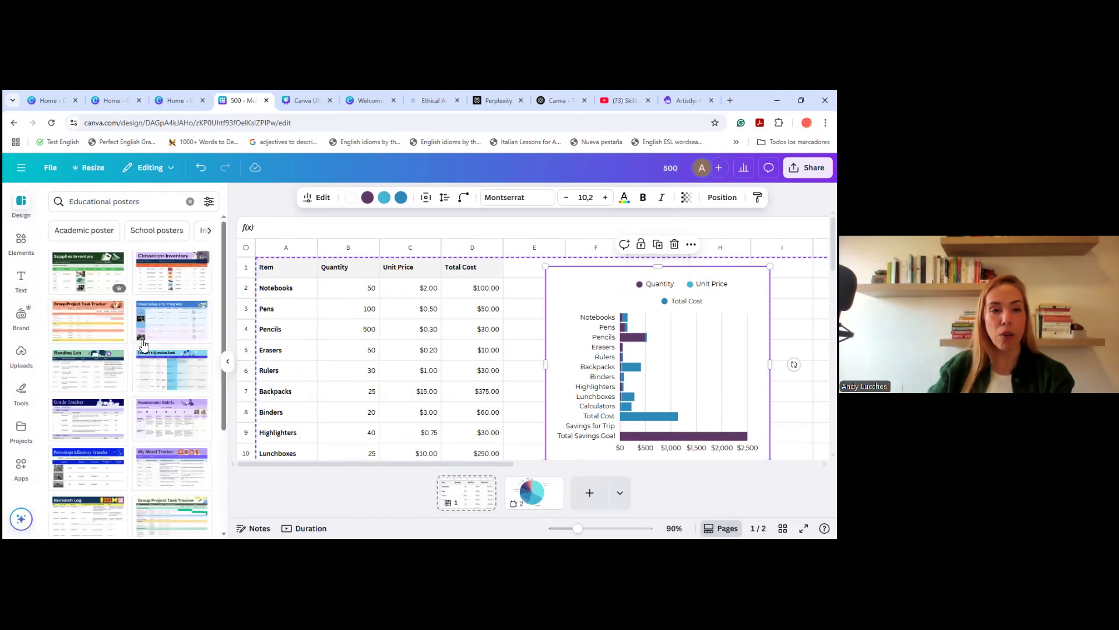
Apply the Classroom Inventory template to the sheet and view the category options and date picker in row 5
left_click(177, 280)
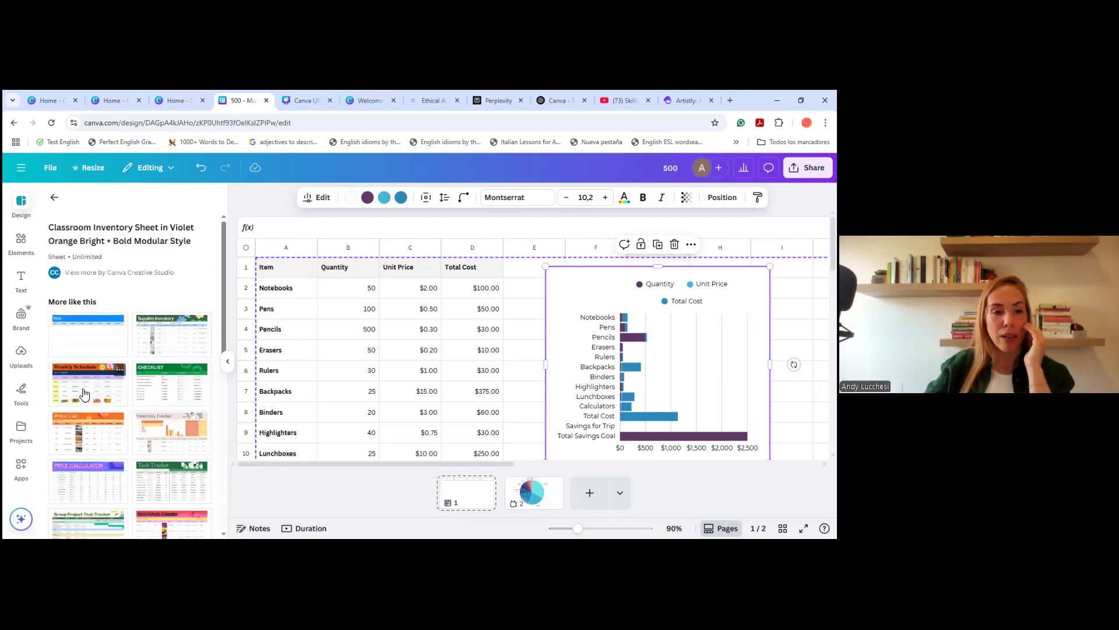
scroll(475, 315, "down", 5)
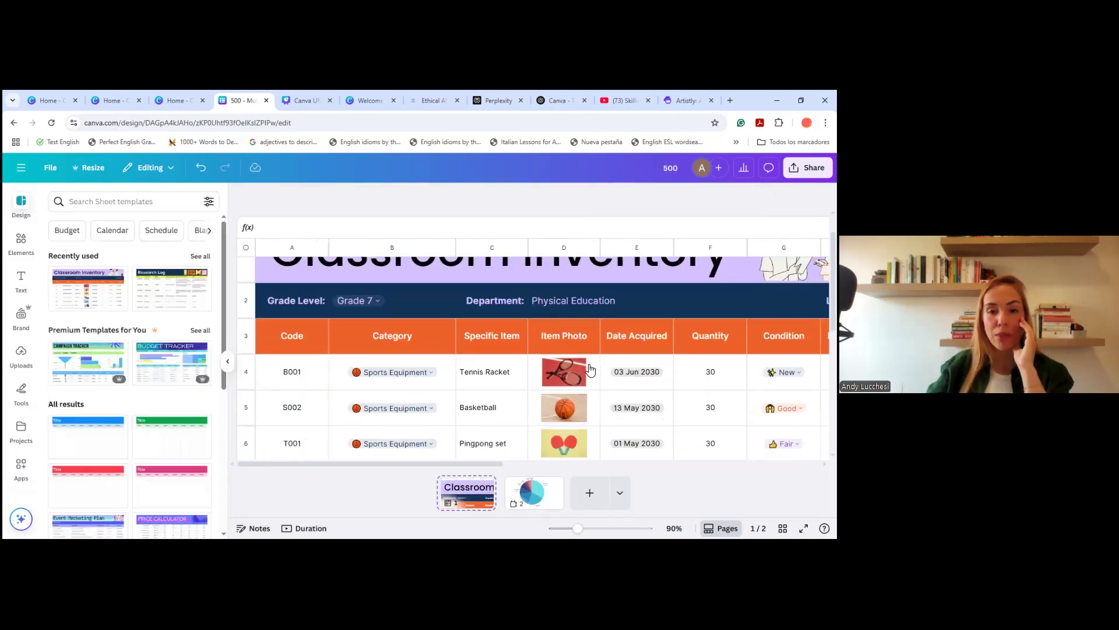
left_click(429, 291)
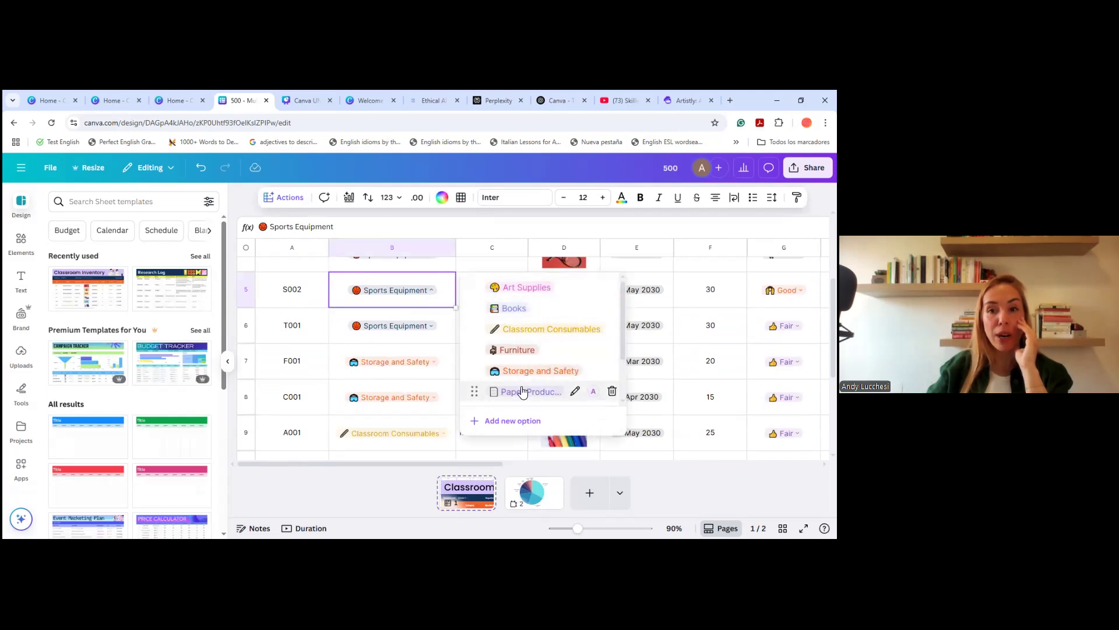
left_click(652, 296)
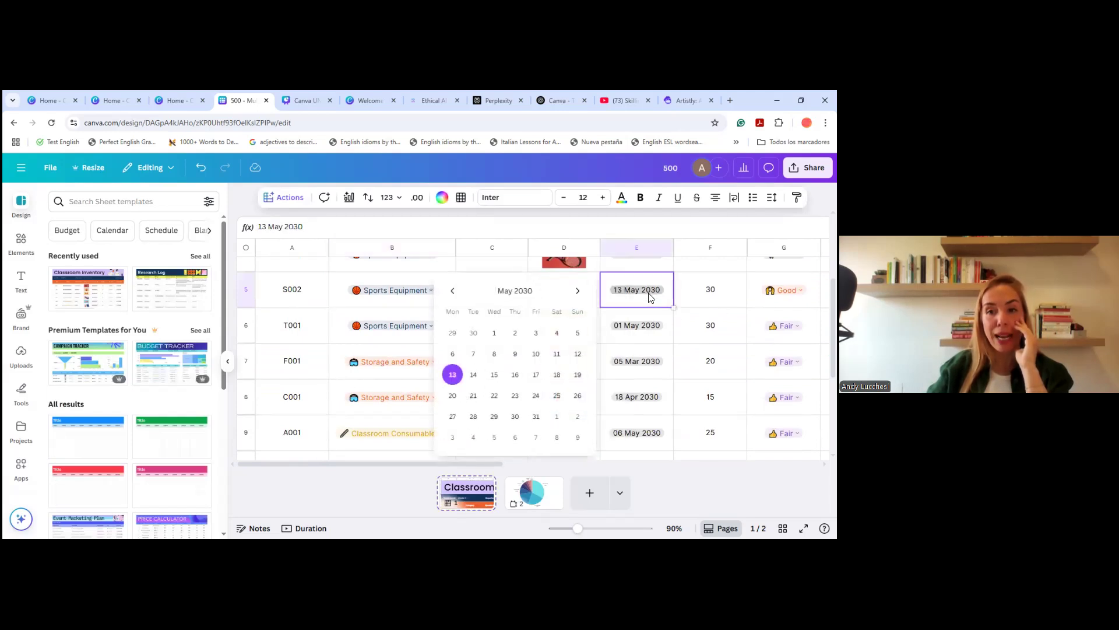
Apply the premium Budget Tracker template to the sheet, look through its charts and tables, and return to the template list
left_click(167, 367)
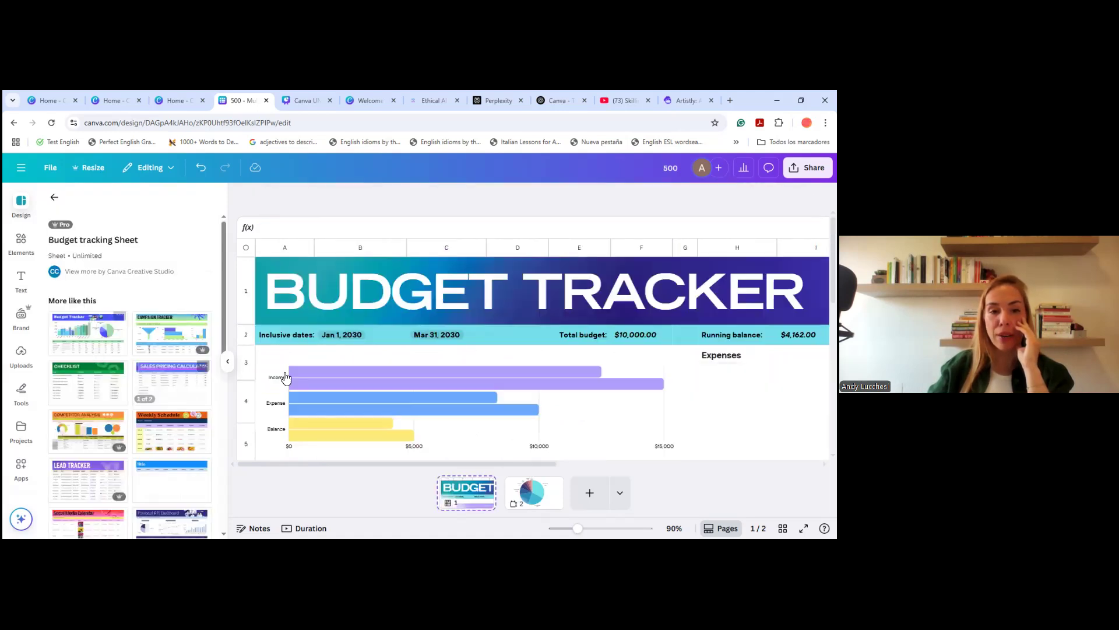
scroll(569, 352, "down", 3)
scroll(569, 357, "down", 5)
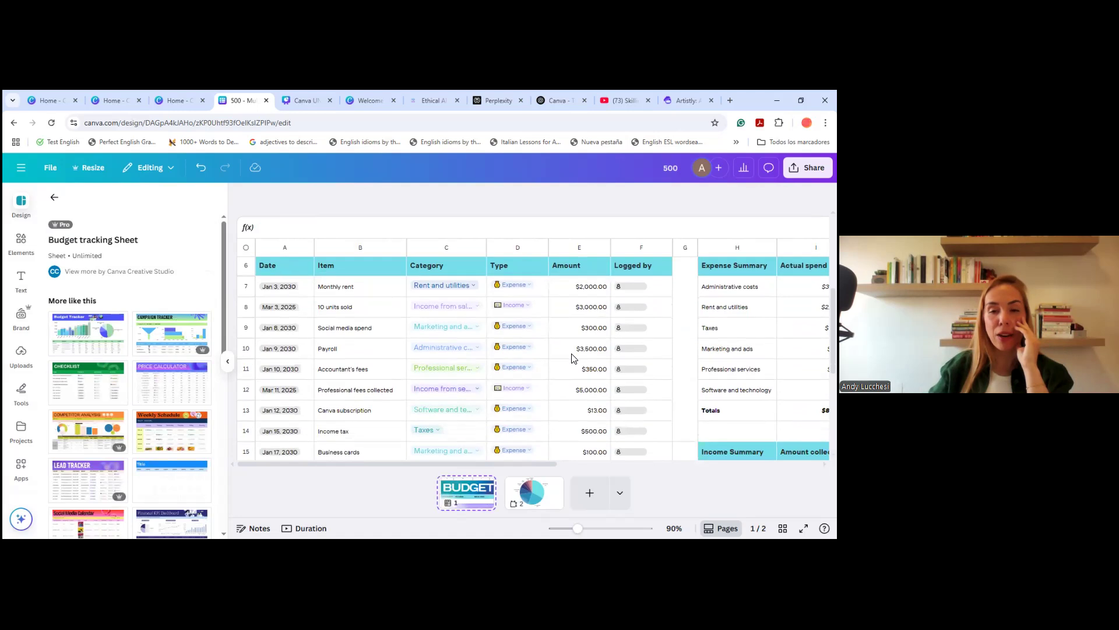
scroll(466, 338, "up", 1)
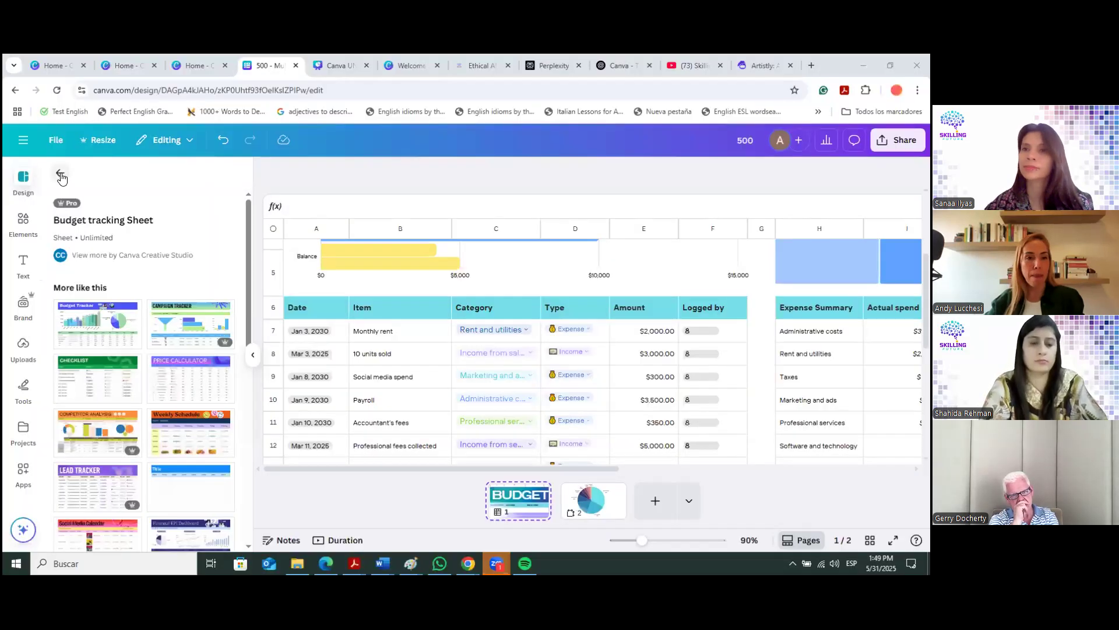
left_click(61, 175)
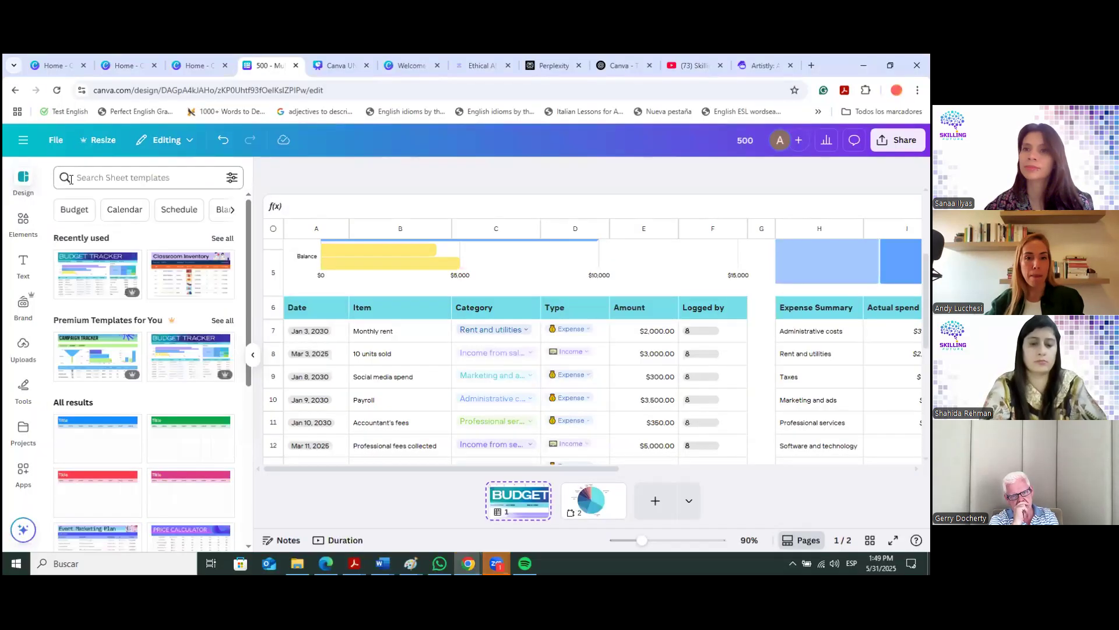
scroll(303, 197, "up", 5)
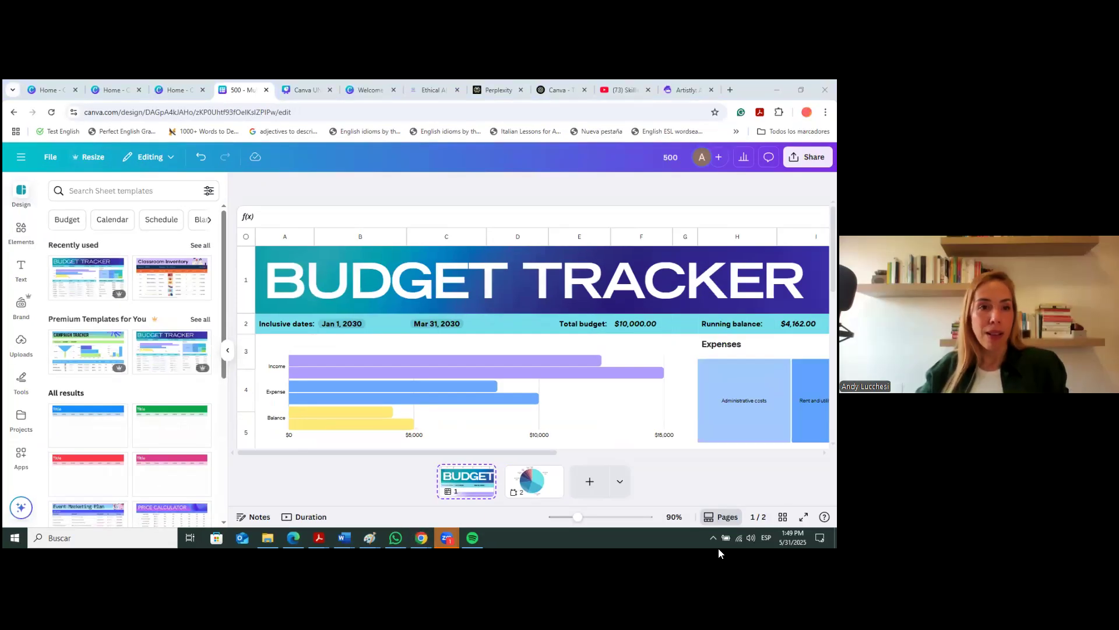
Leave the sheet for the Canva home page and open the recent design "(Bulk 1) Class"
left_click(20, 163)
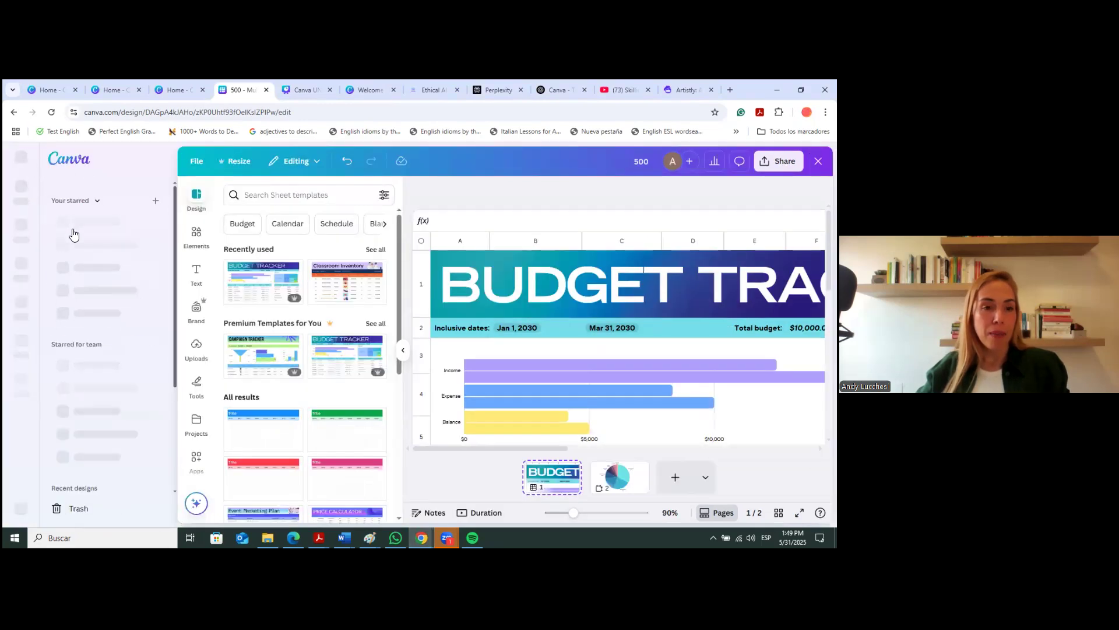
left_click(17, 233)
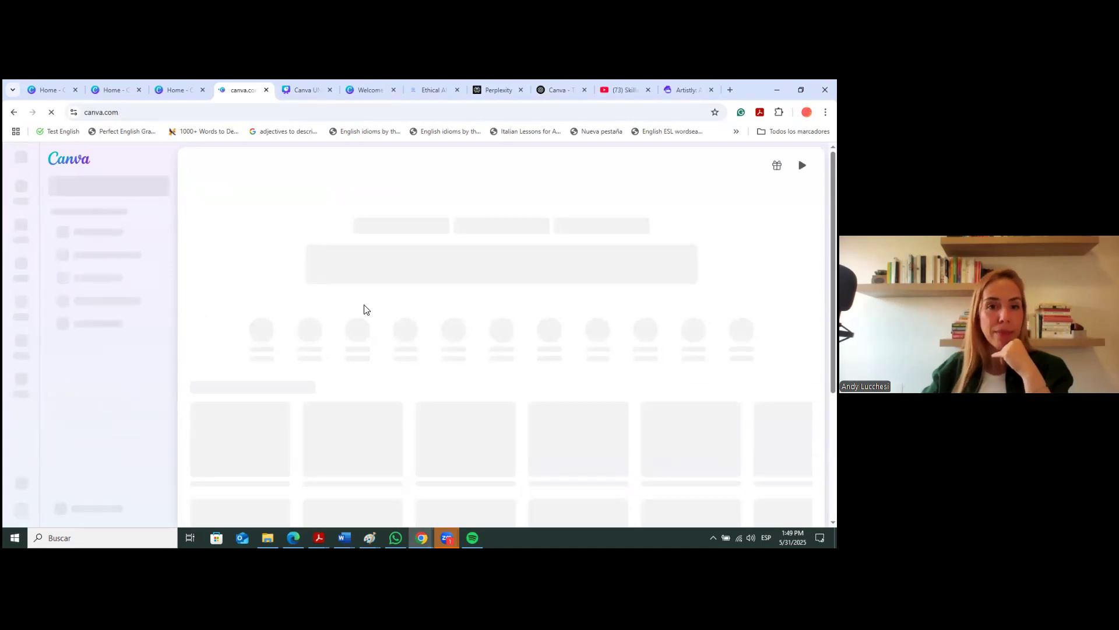
mouse_move(473, 537)
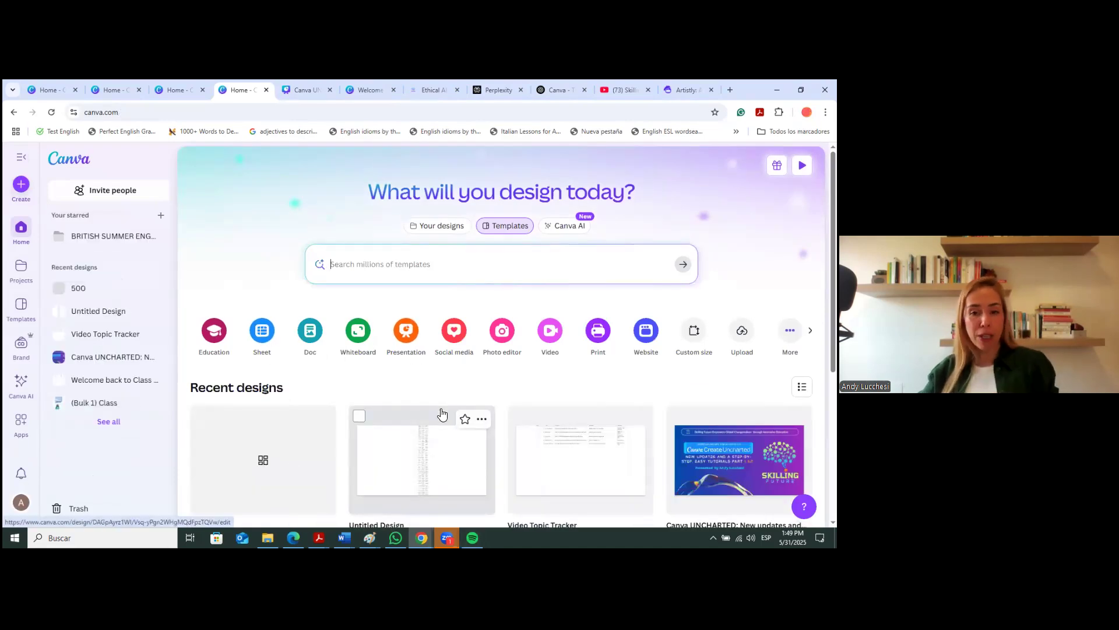
scroll(431, 411, "down", 3)
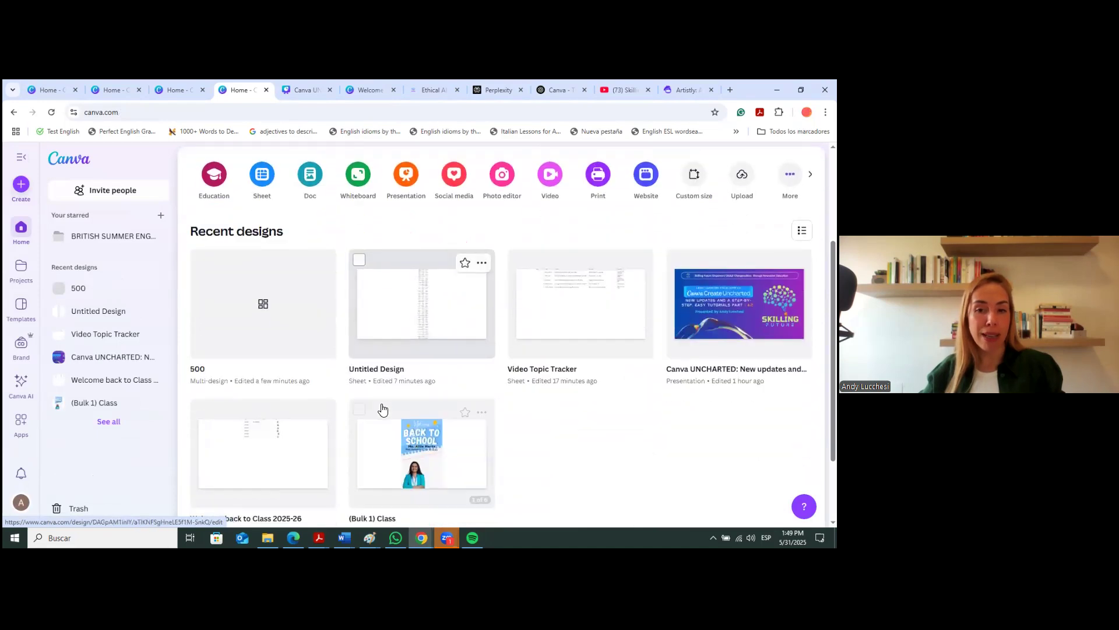
scroll(374, 405, "down", 1)
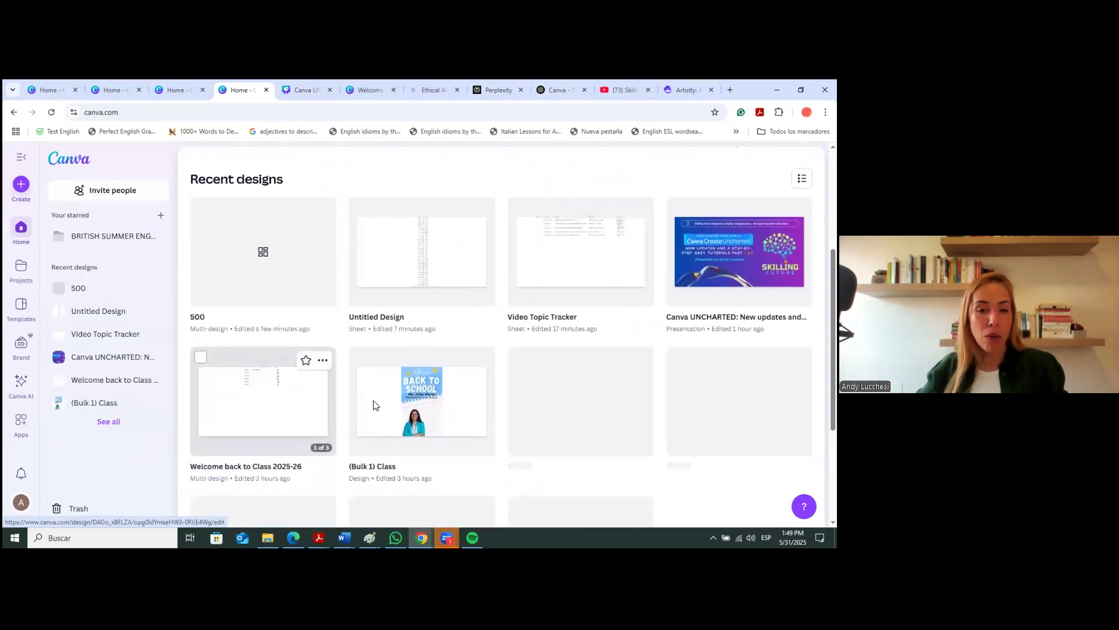
left_click(394, 403)
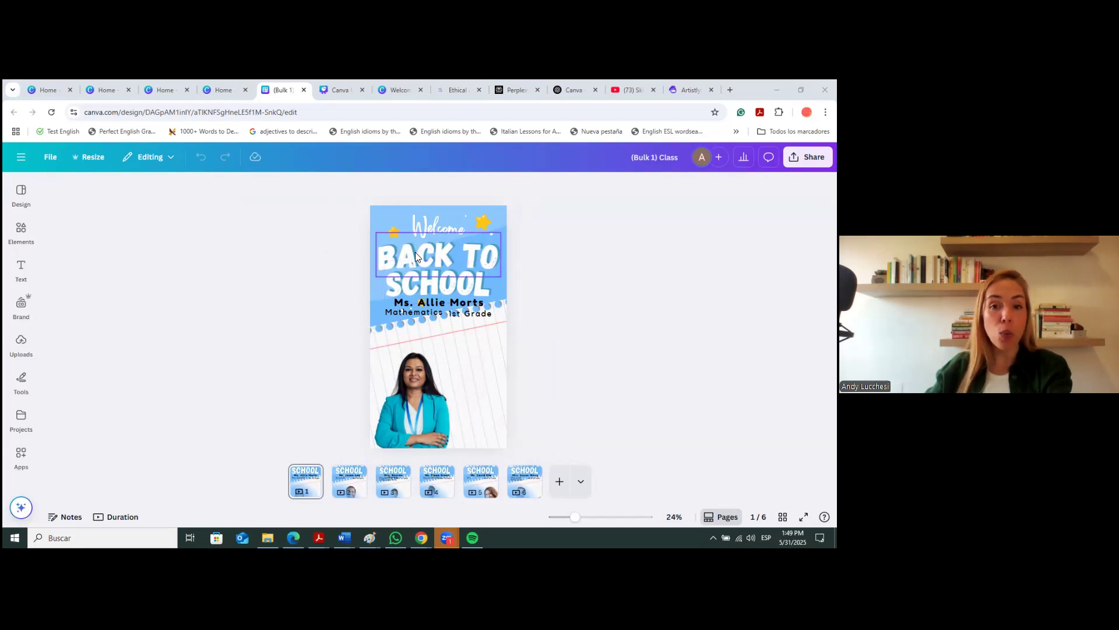
Look through pages 2 to 6 of the bulk-created Back to School posters
left_click(352, 483)
right_click(394, 482)
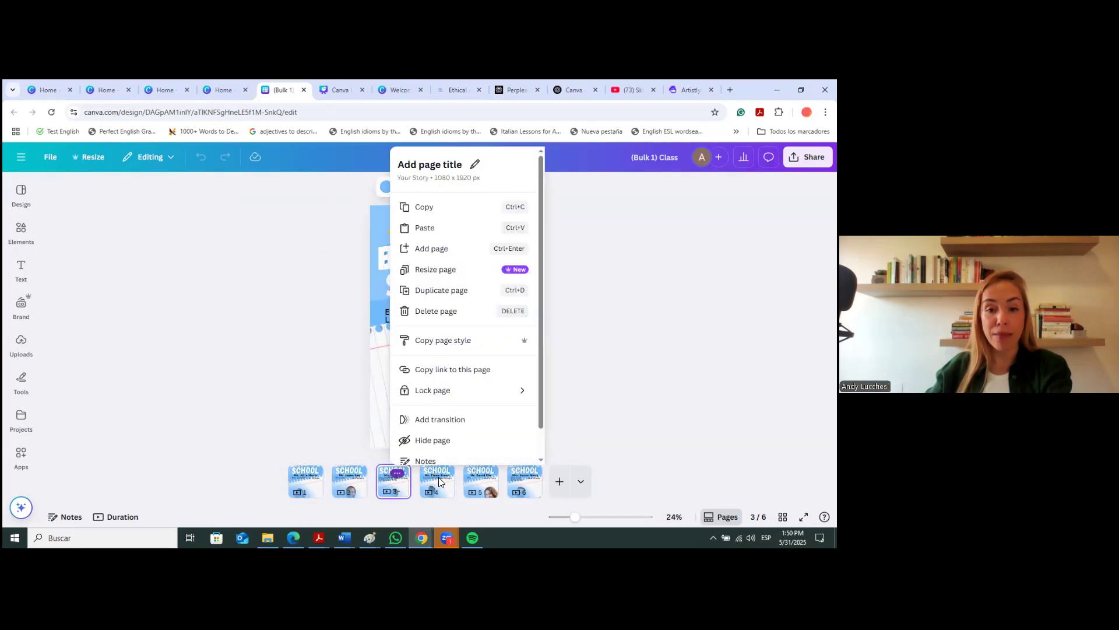
left_click(438, 484)
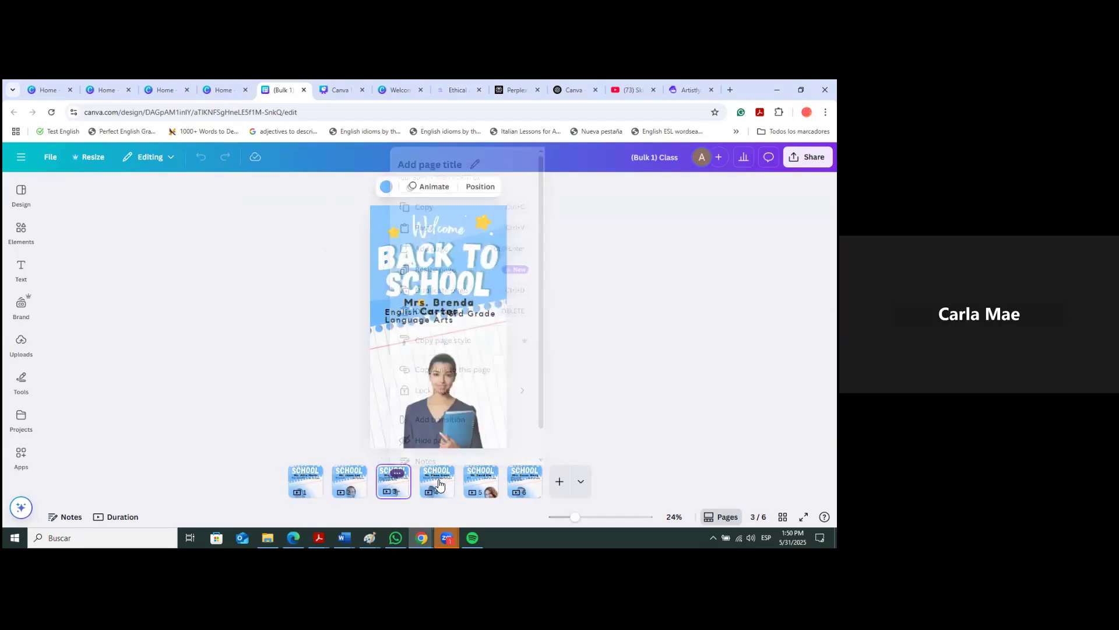
left_click(476, 482)
left_click(524, 484)
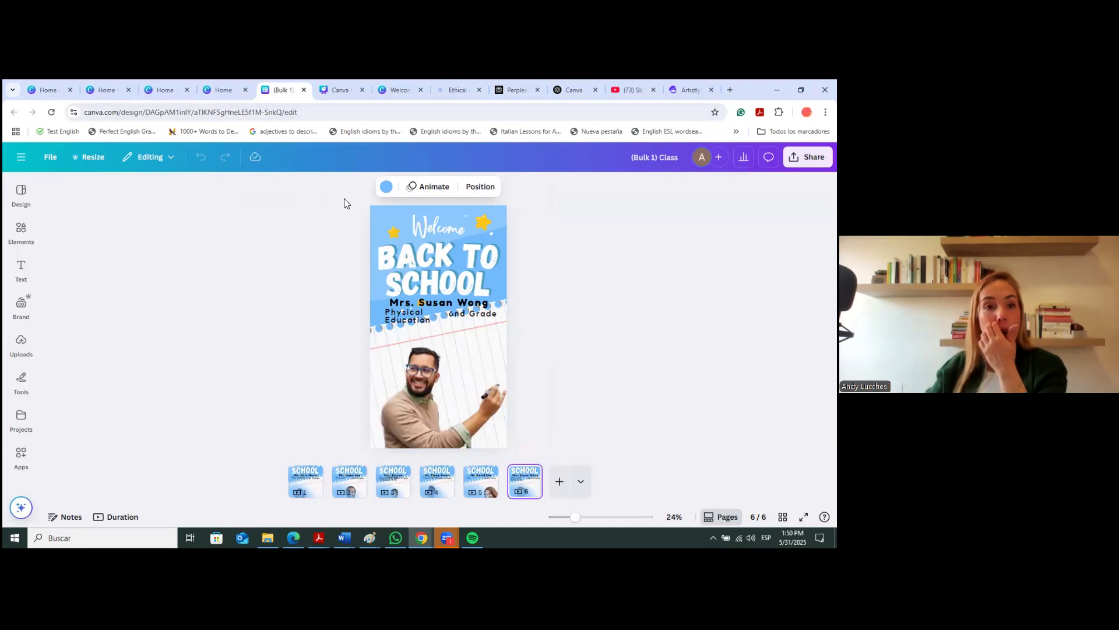
Return to the recent designs on the Canva home page and open "Welcome back to Class 2025-26"
left_click(224, 90)
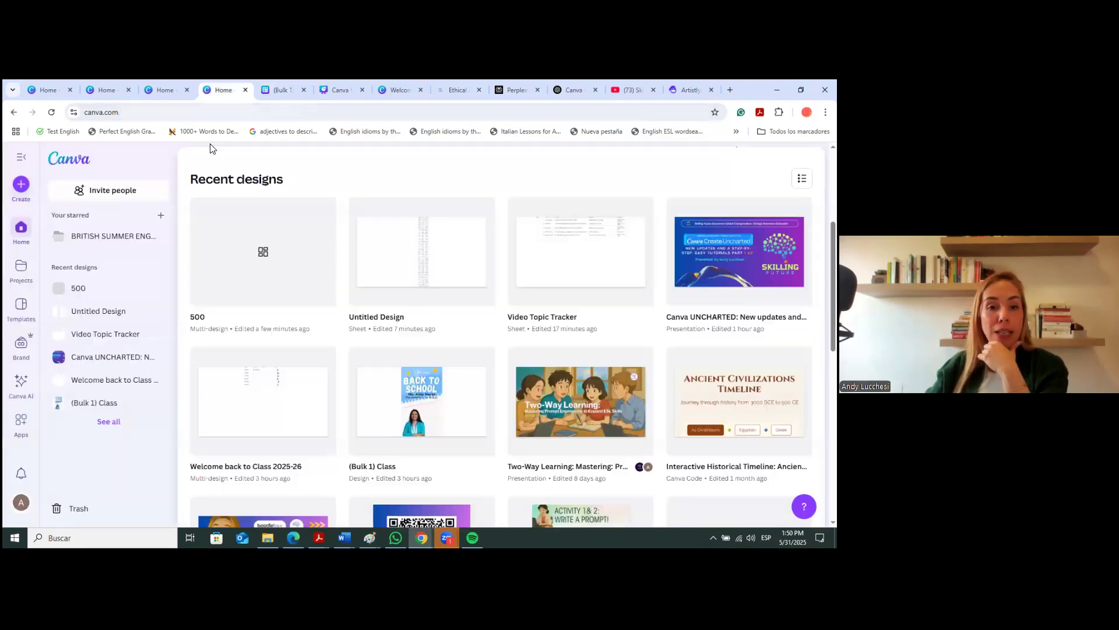
left_click(279, 416)
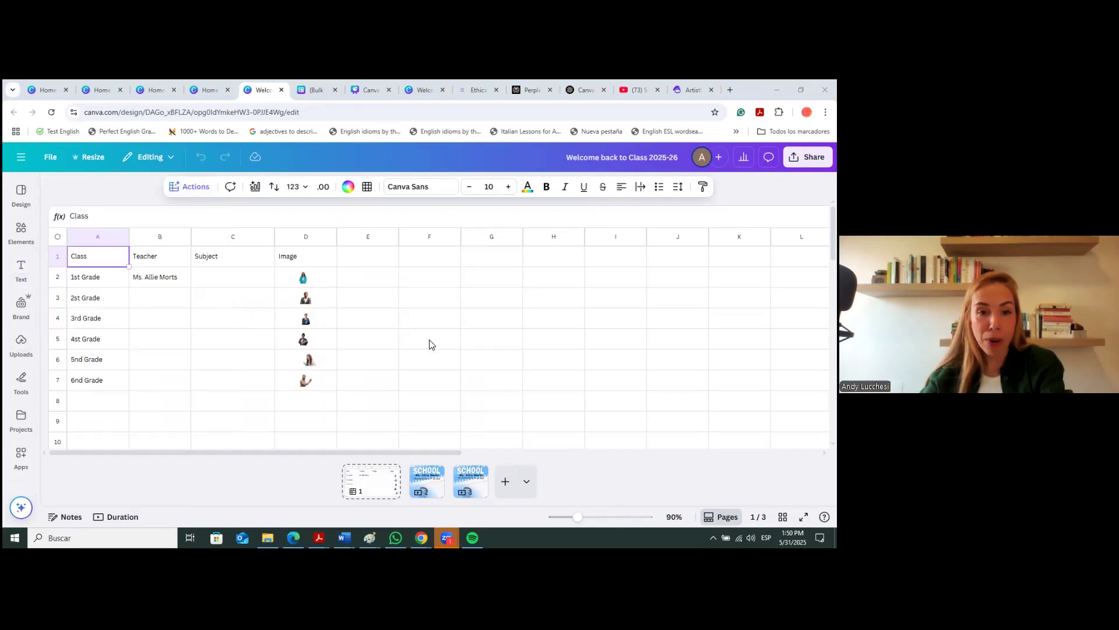
Generate a teacher name for the empty cell B3 with Fill empty cells and insert the suggestion
left_click(164, 307)
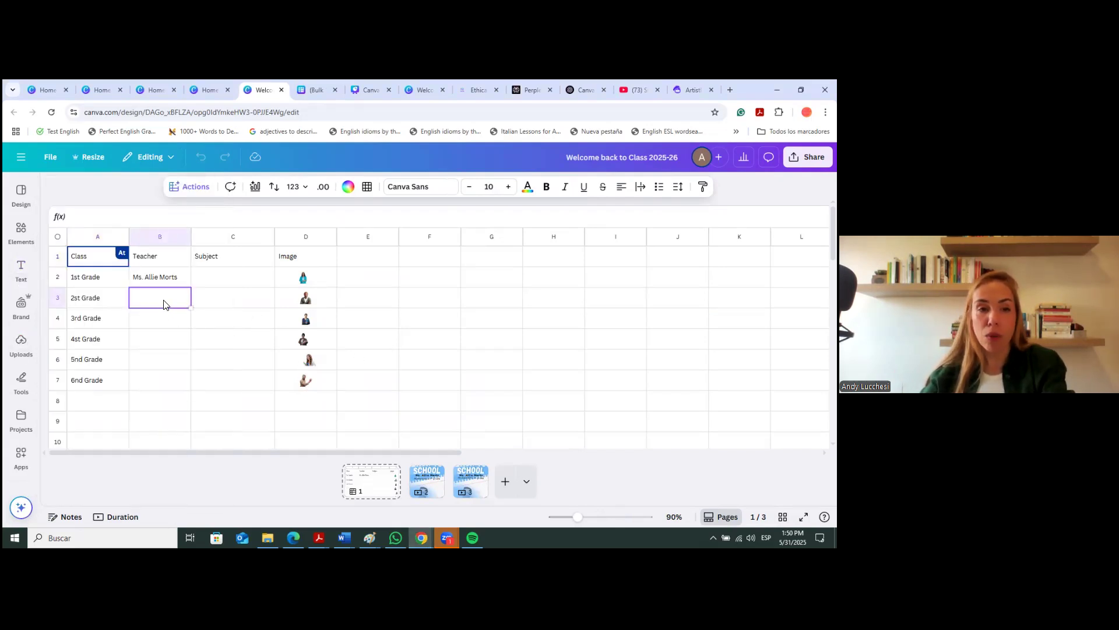
right_click(164, 304)
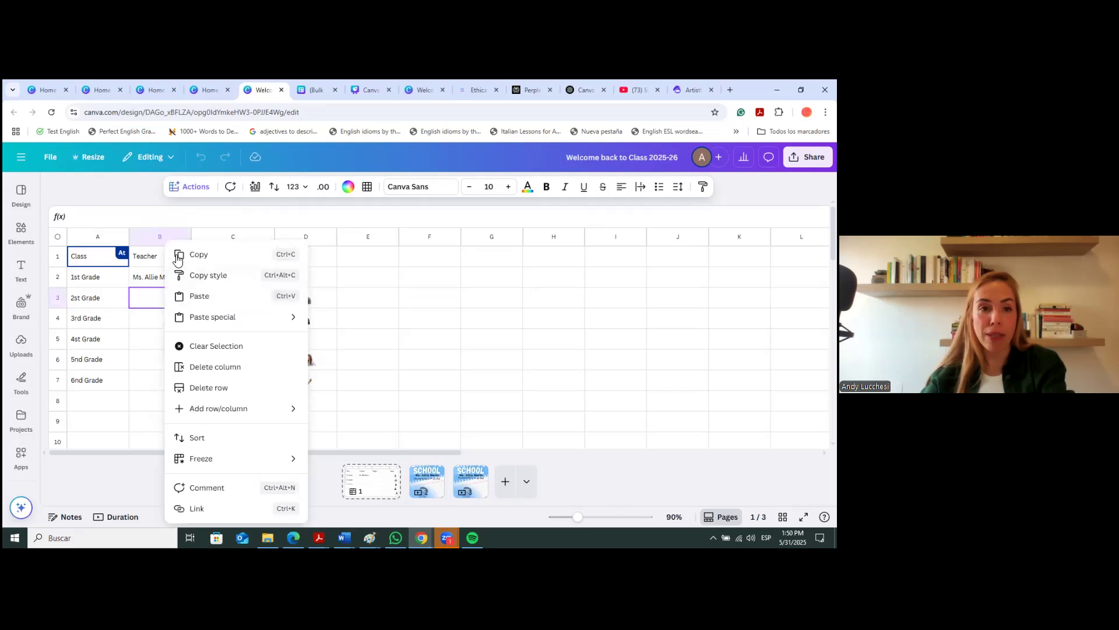
key("Escape")
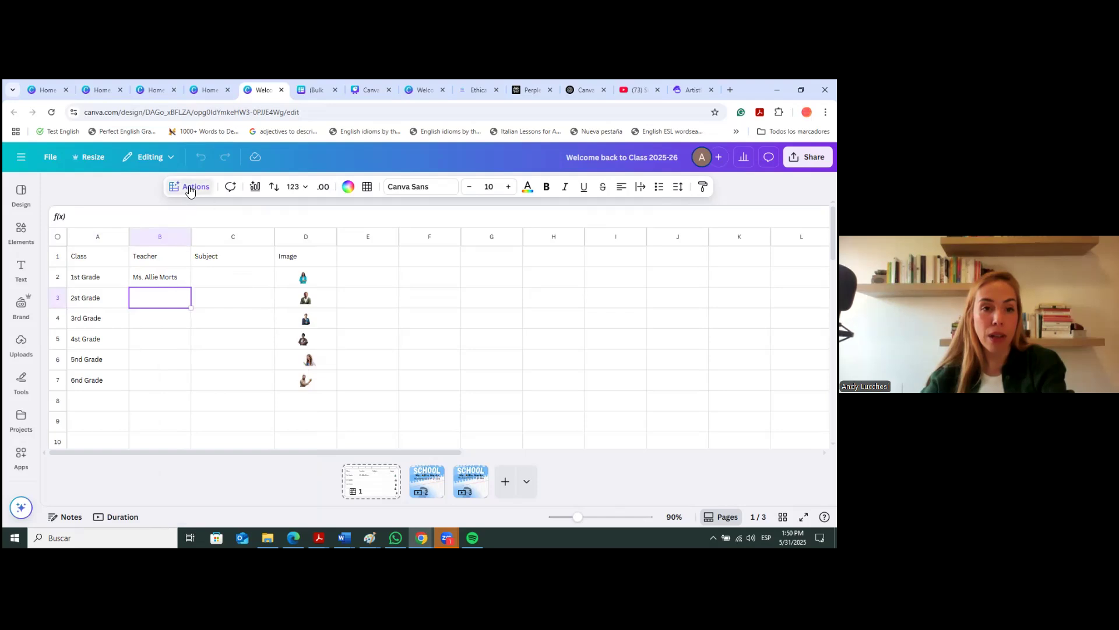
left_click(188, 187)
left_click(202, 275)
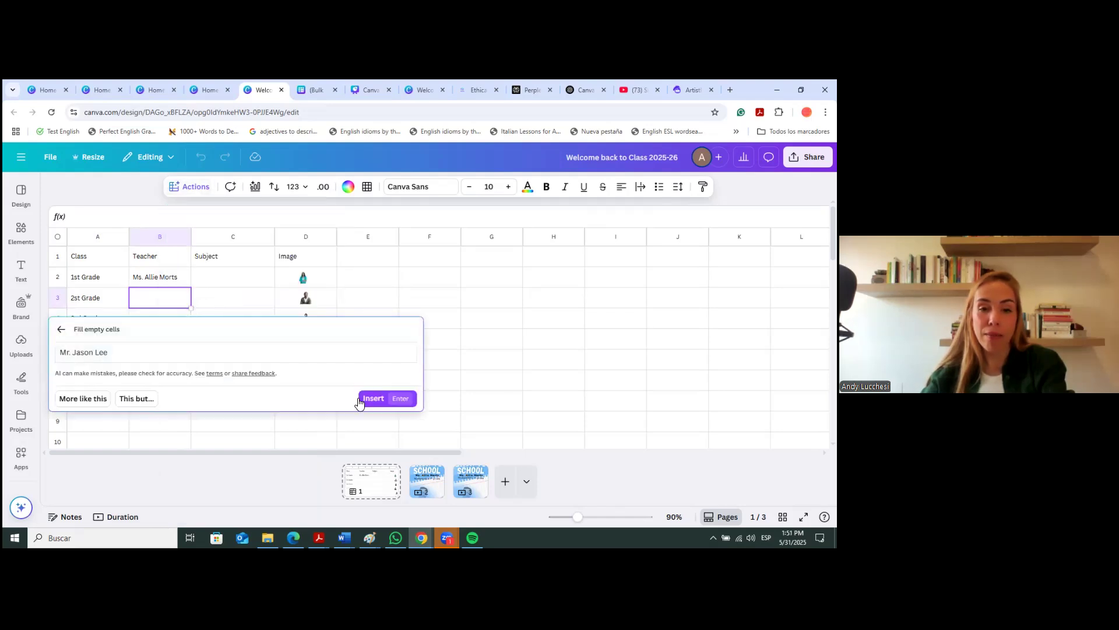
left_click(372, 398)
Extend the teacher name in B2 down the Teacher column to cell B6
left_click(172, 316)
left_click(172, 284)
left_click_drag(193, 288, 274, 354)
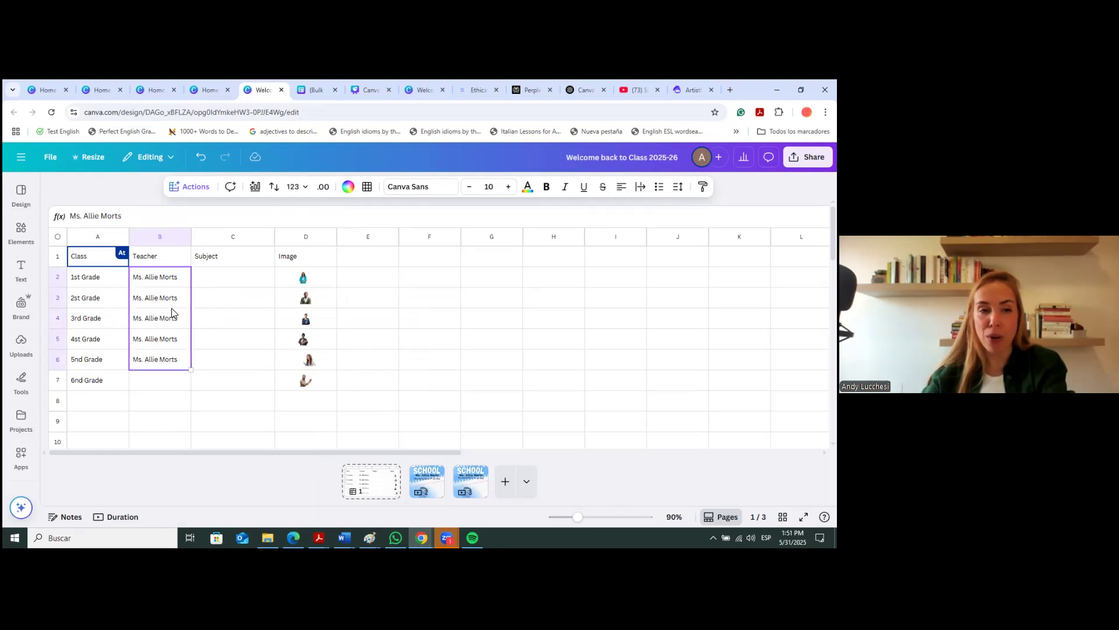
Clear the teacher names in cells B3 to B6
right_click(171, 313)
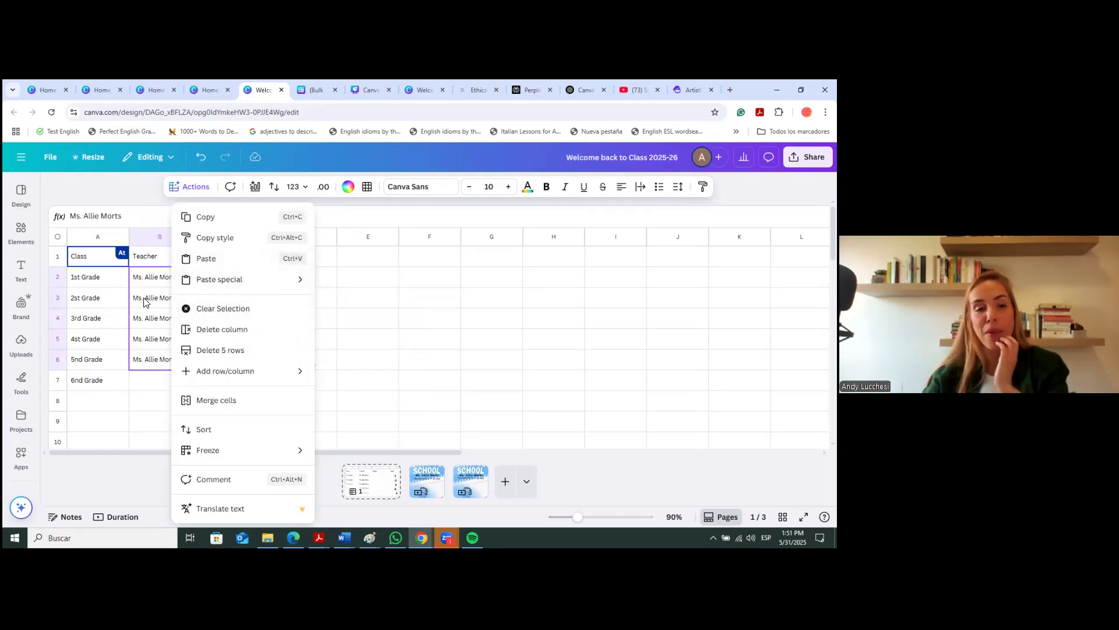
key("Escape")
left_click(209, 318)
left_click_drag(162, 302, 181, 363)
right_click(174, 347)
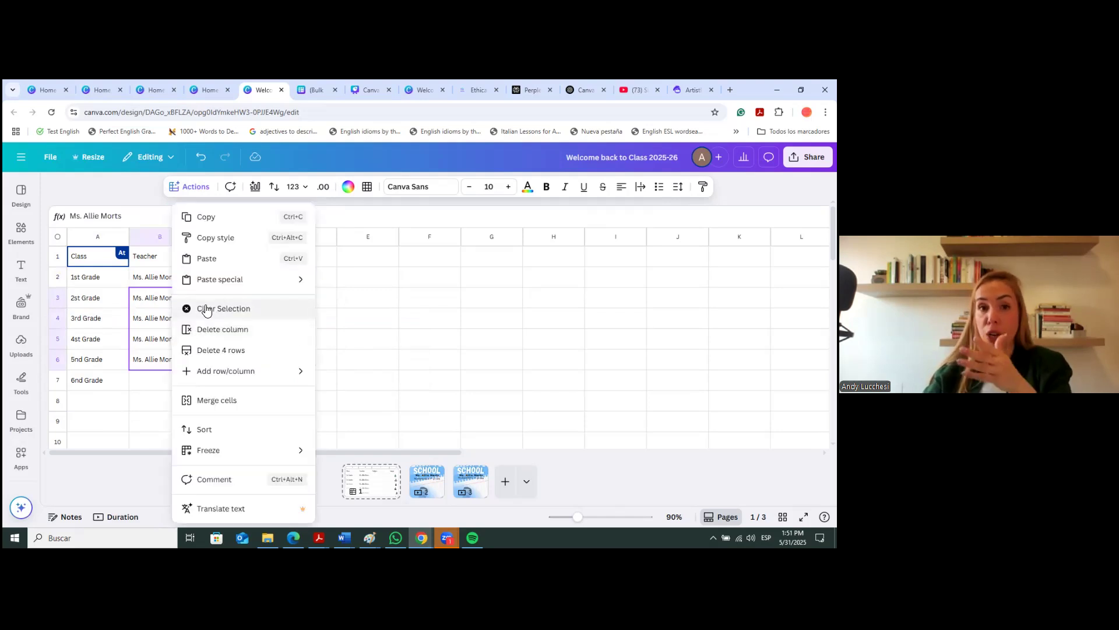
left_click(217, 310)
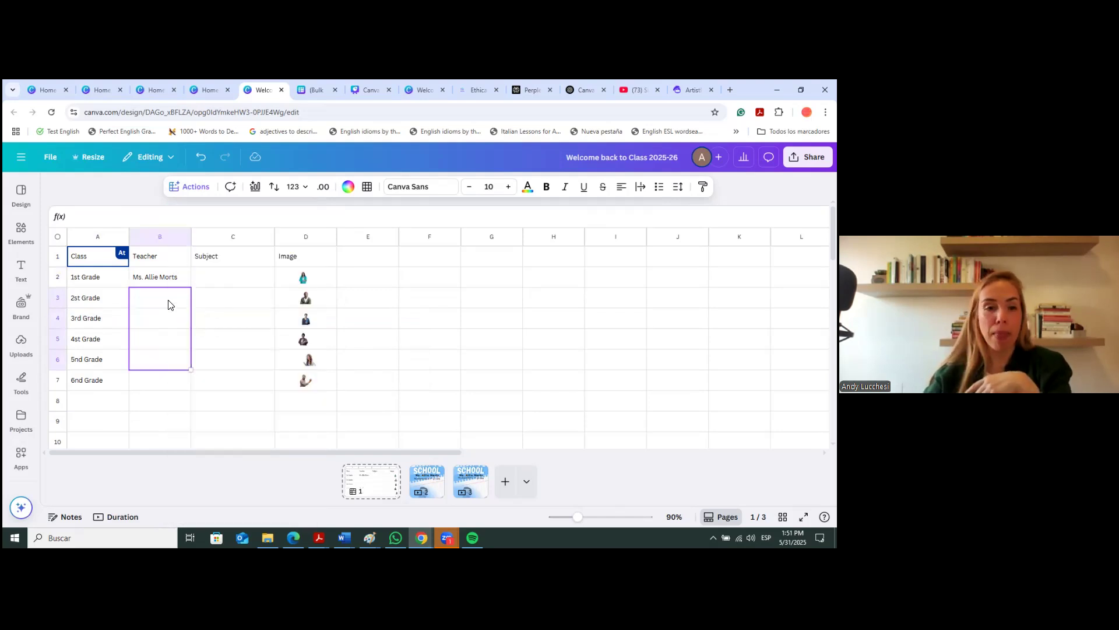
Fill the empty Teacher and Subject cells in B2:C7 with Fill empty cells and insert the generated values
left_click(170, 305)
left_click(218, 286)
left_click_drag(176, 280, 245, 380)
right_click(178, 294)
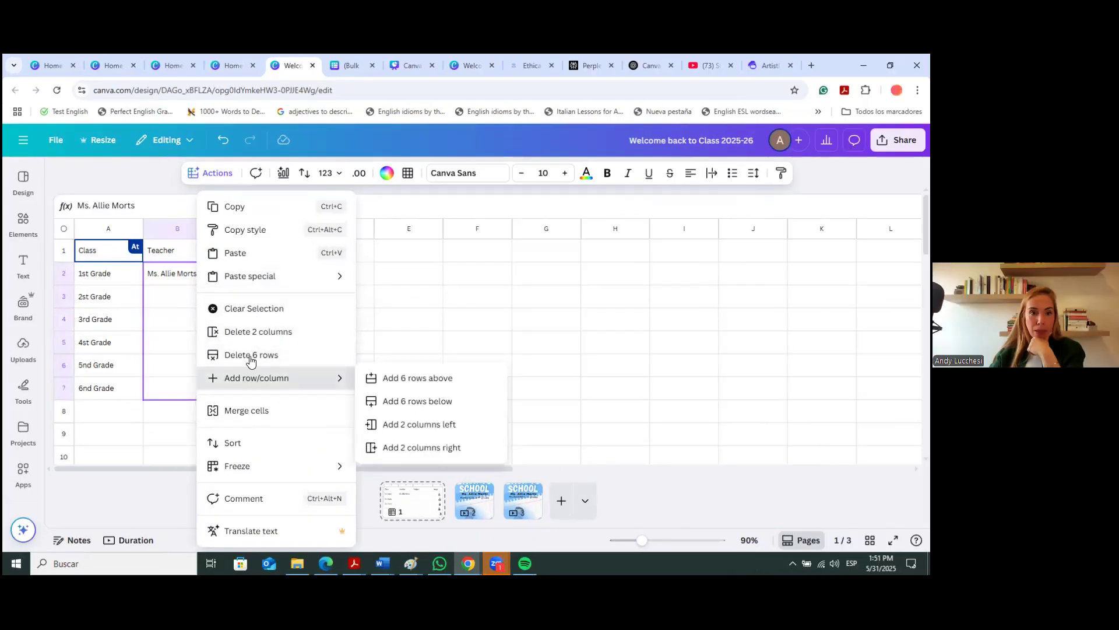
left_click(216, 179)
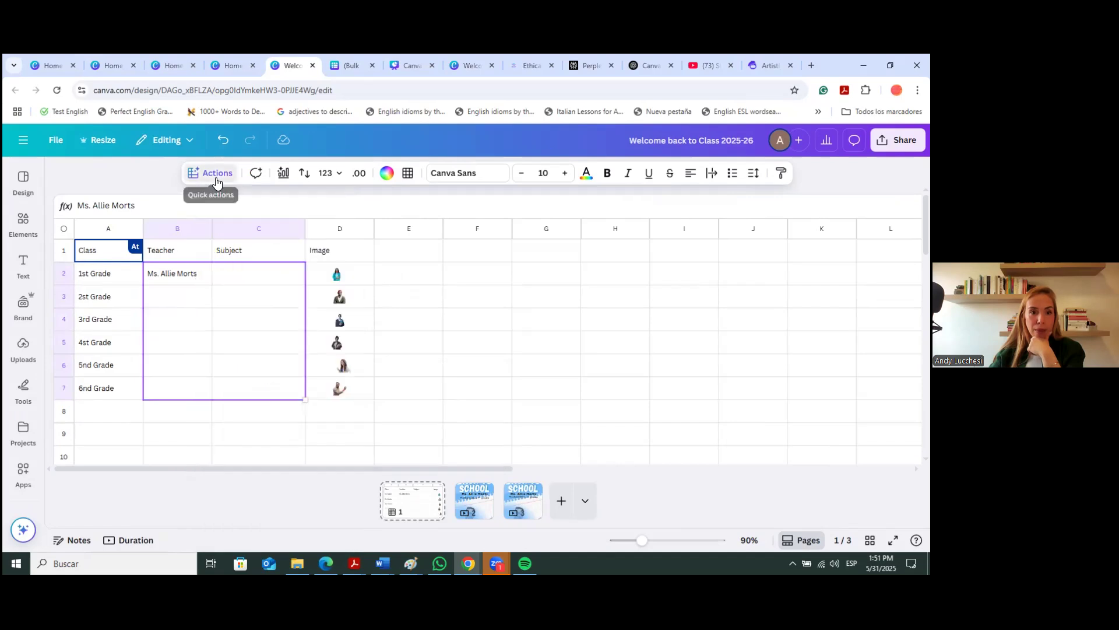
left_click(216, 180)
scroll(247, 300, "down", 2)
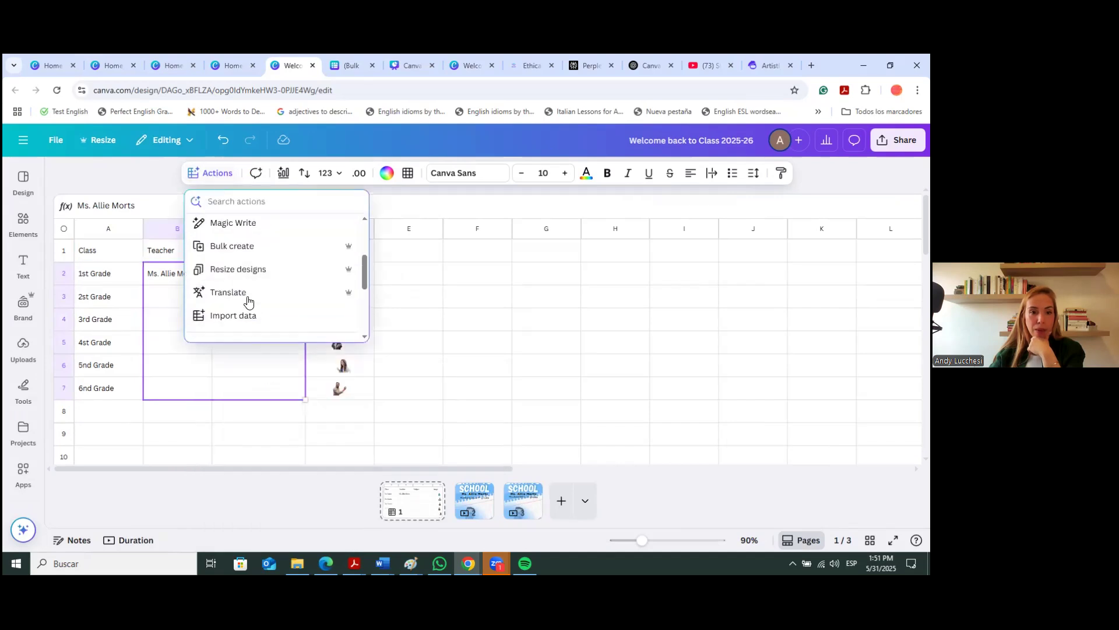
scroll(232, 260, "up", 2)
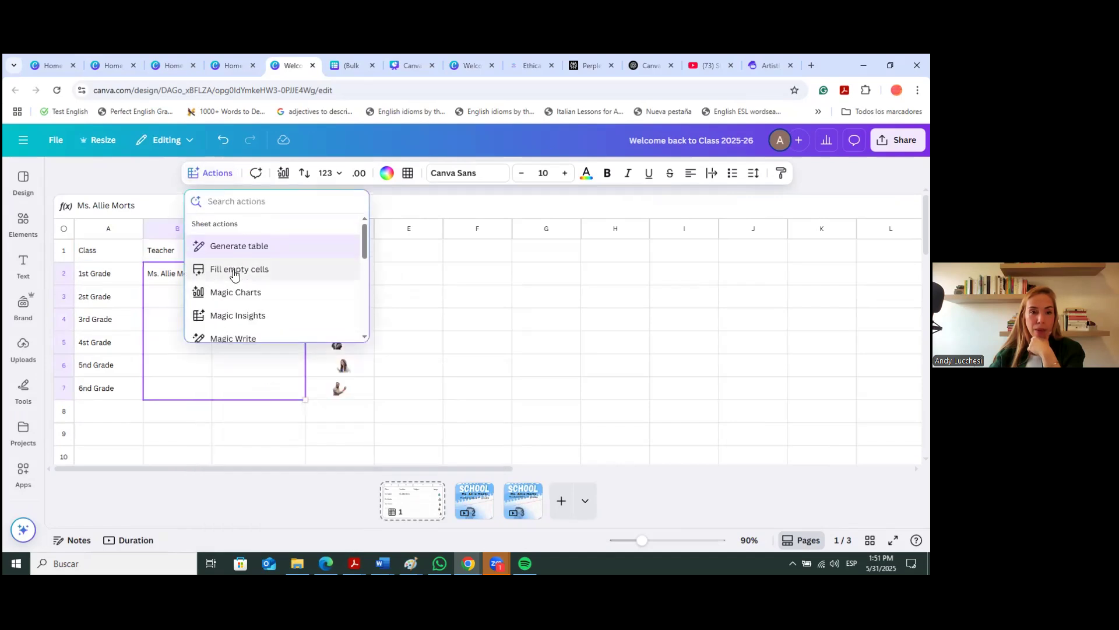
left_click(233, 267)
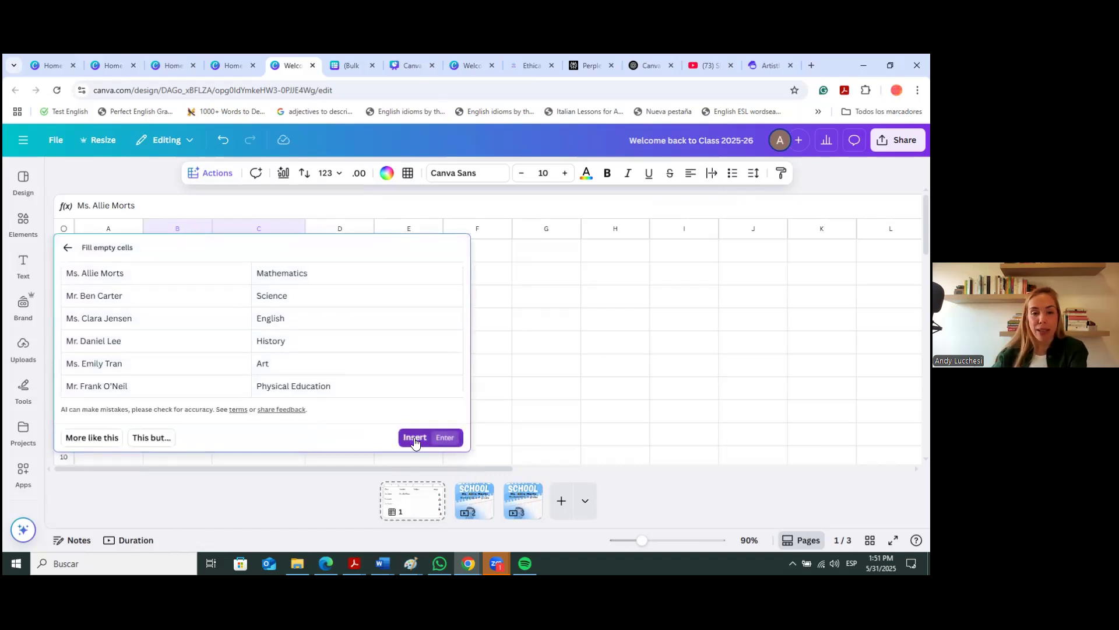
left_click(414, 438)
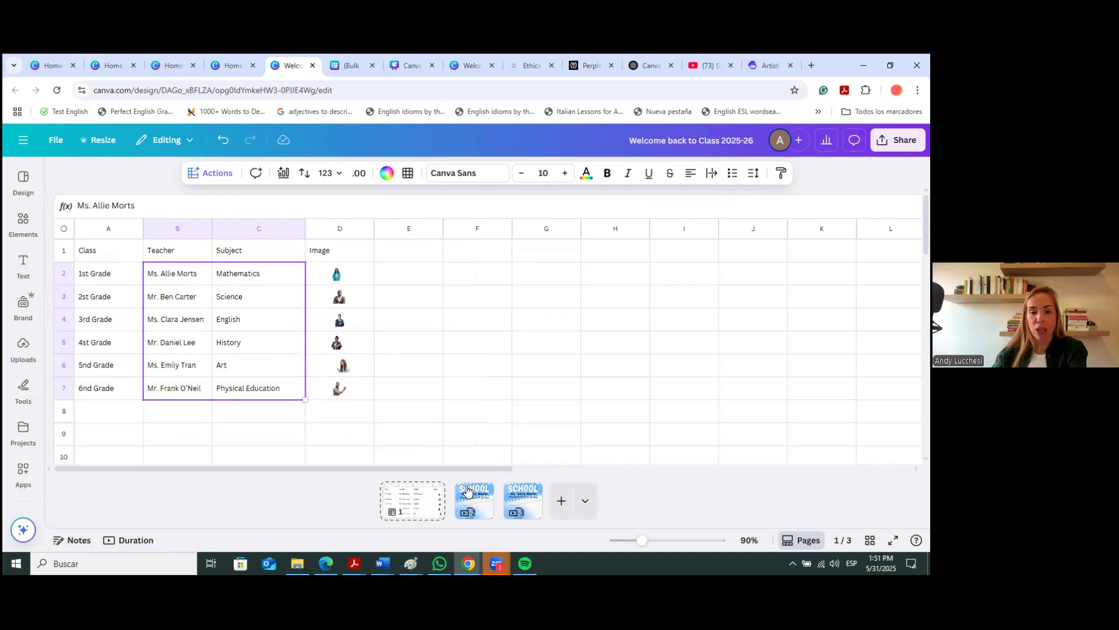
Apply the recently used Back to School story template to page 3
left_click(524, 505)
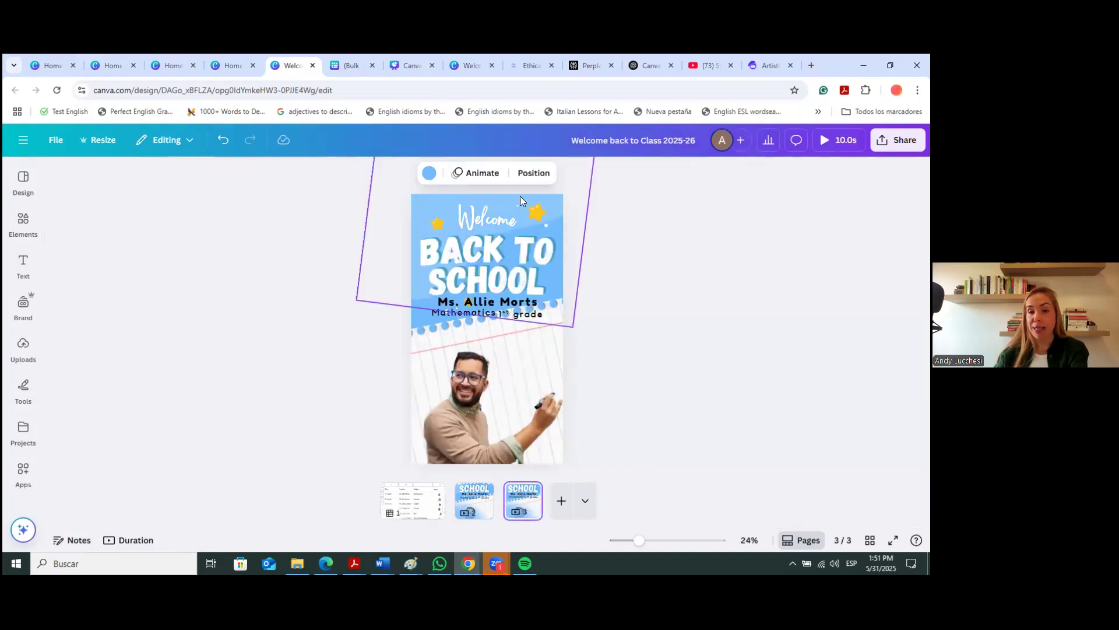
left_click(22, 182)
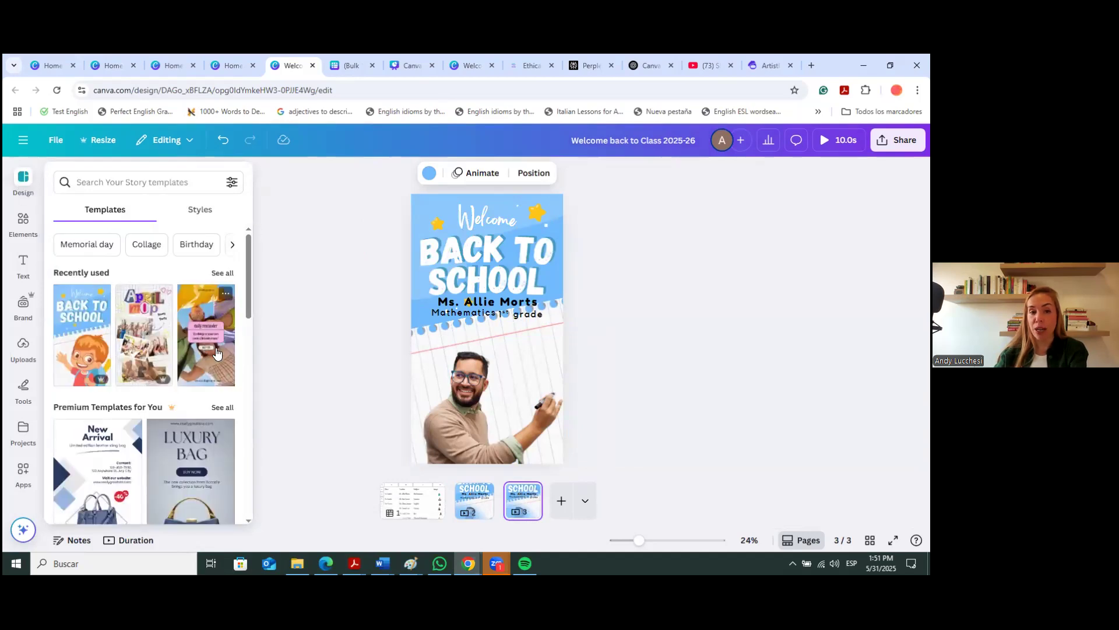
left_click(82, 358)
left_click(387, 389)
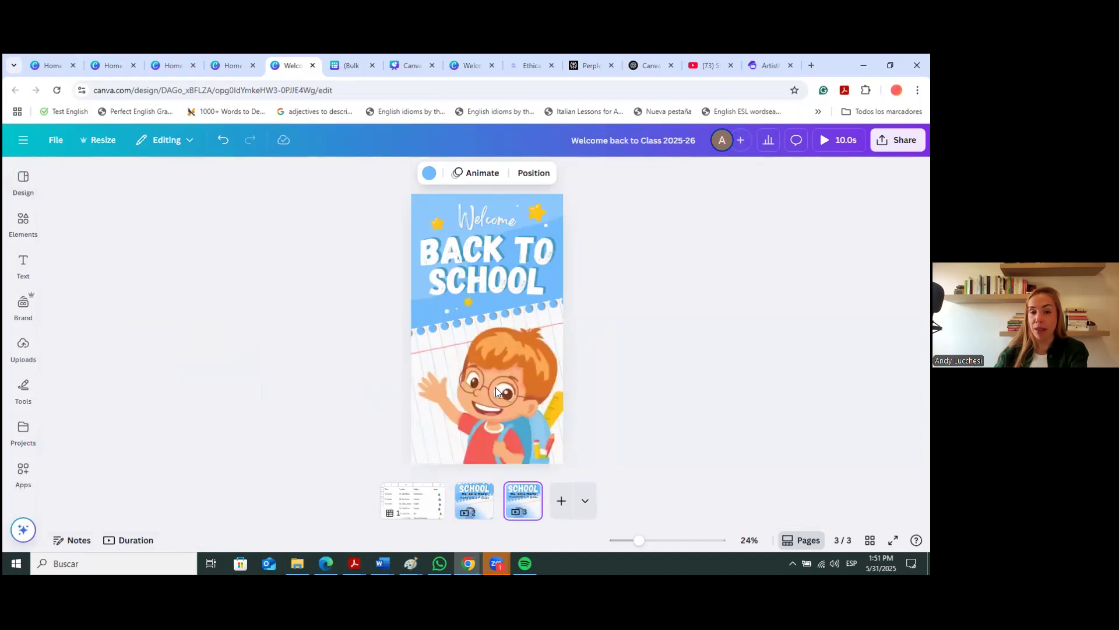
Delete the cartoon boy from the poster on page 3 and undo the deletion
left_click(495, 380)
left_click(496, 381)
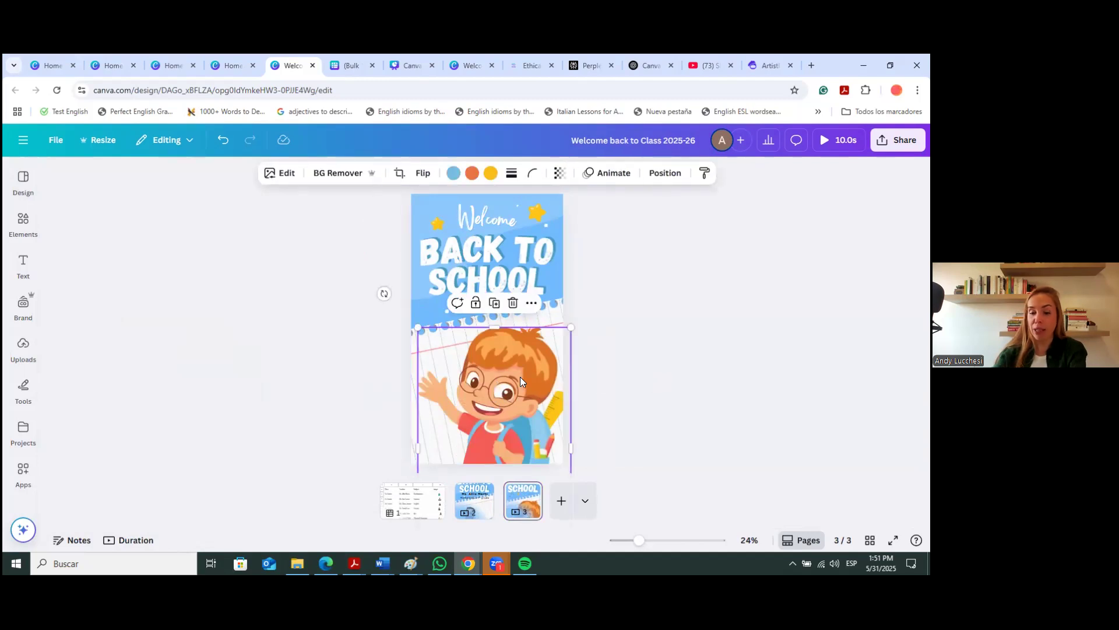
key("Delete")
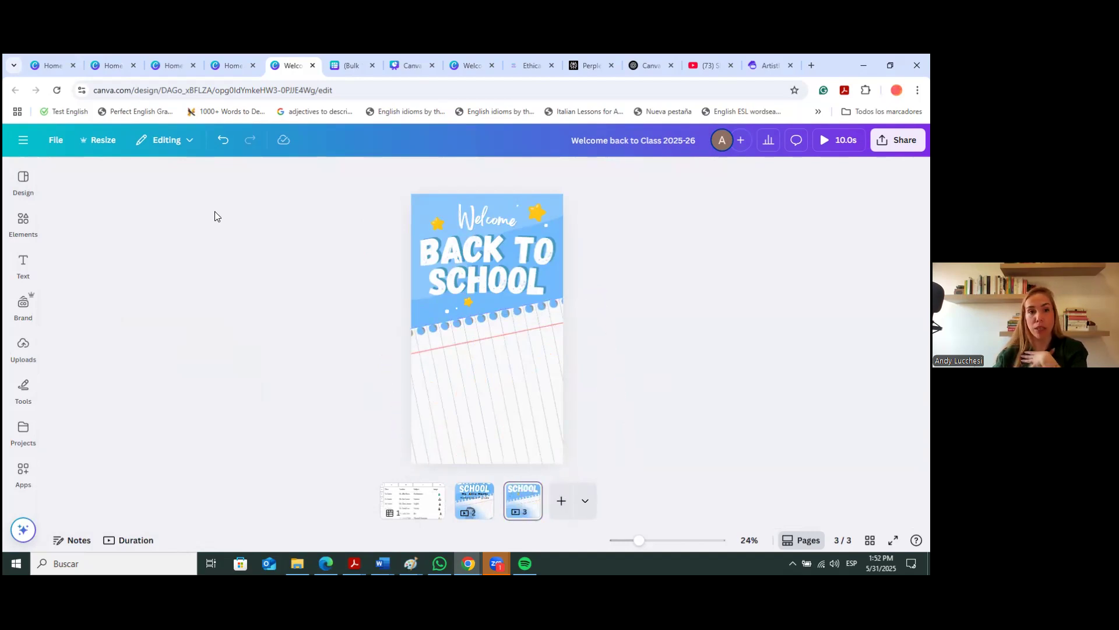
key("ctrl+z")
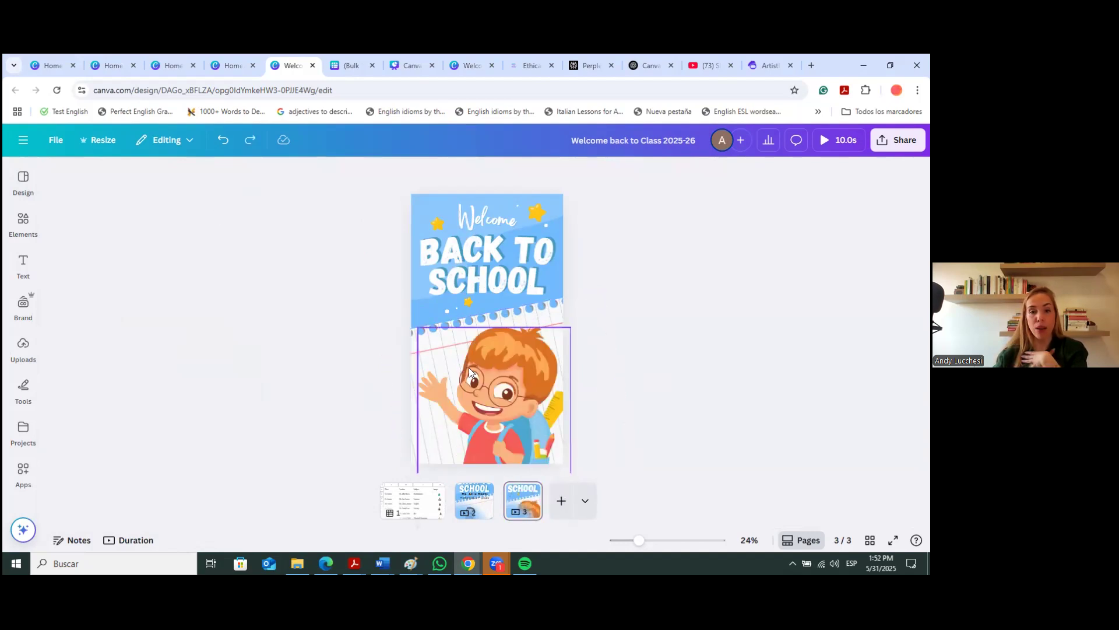
key("ctrl+z")
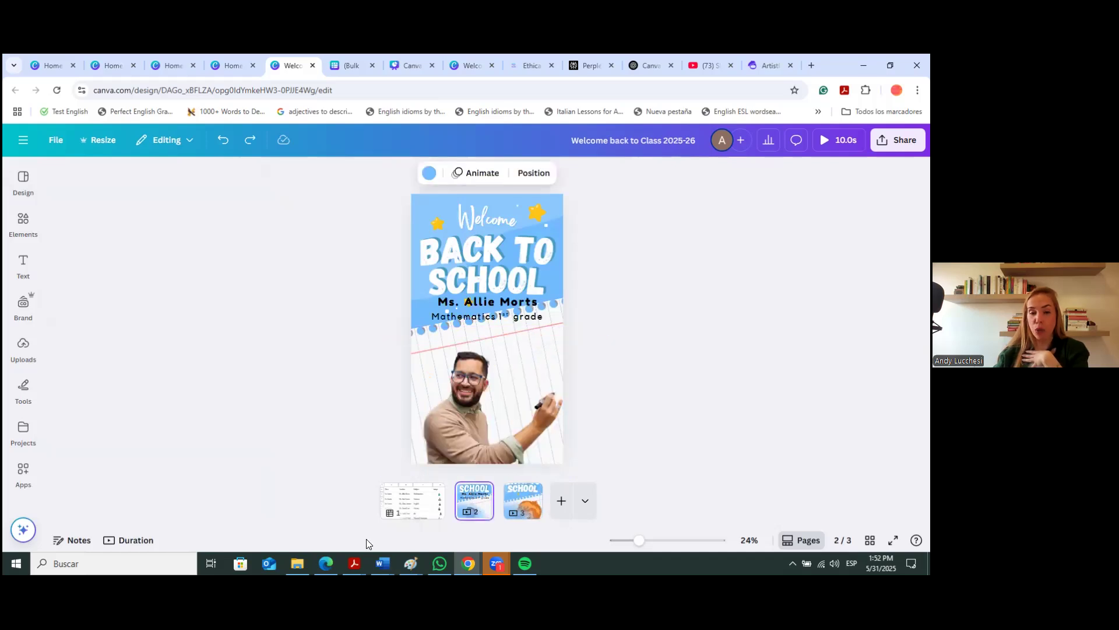
Return to the class data sheet on page 1
left_click(434, 491)
key("Escape")
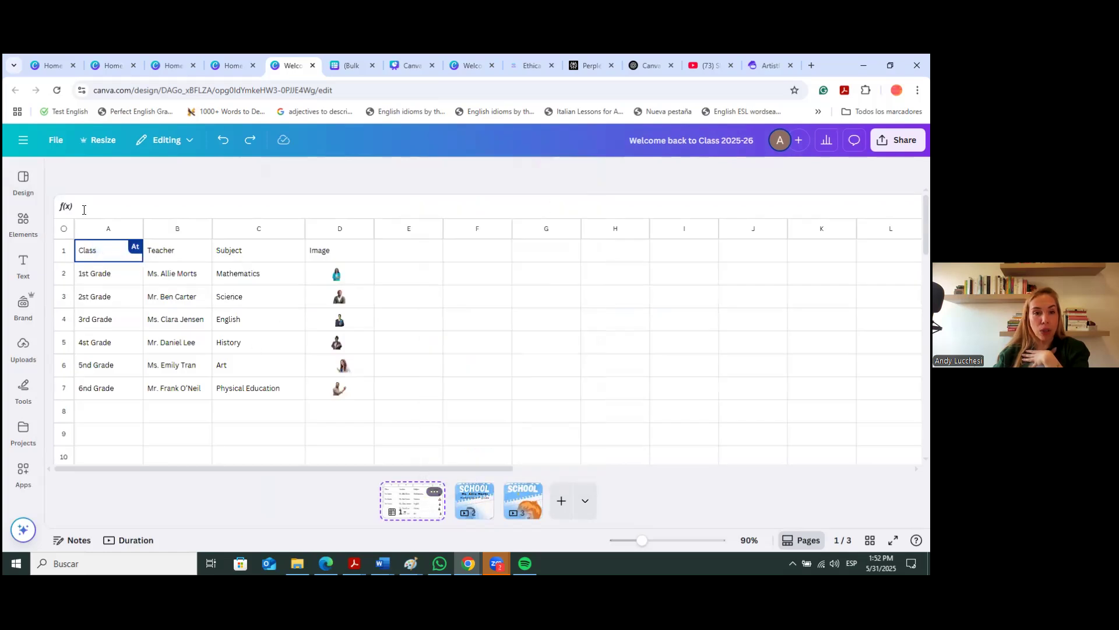
left_click(85, 252)
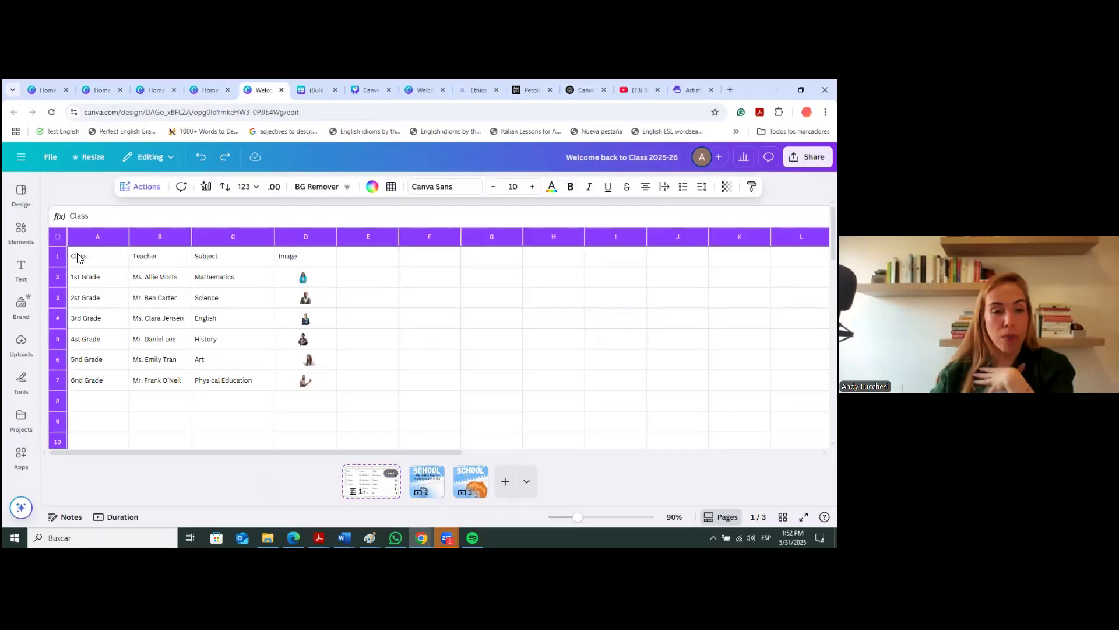
left_click_drag(129, 266, 336, 380)
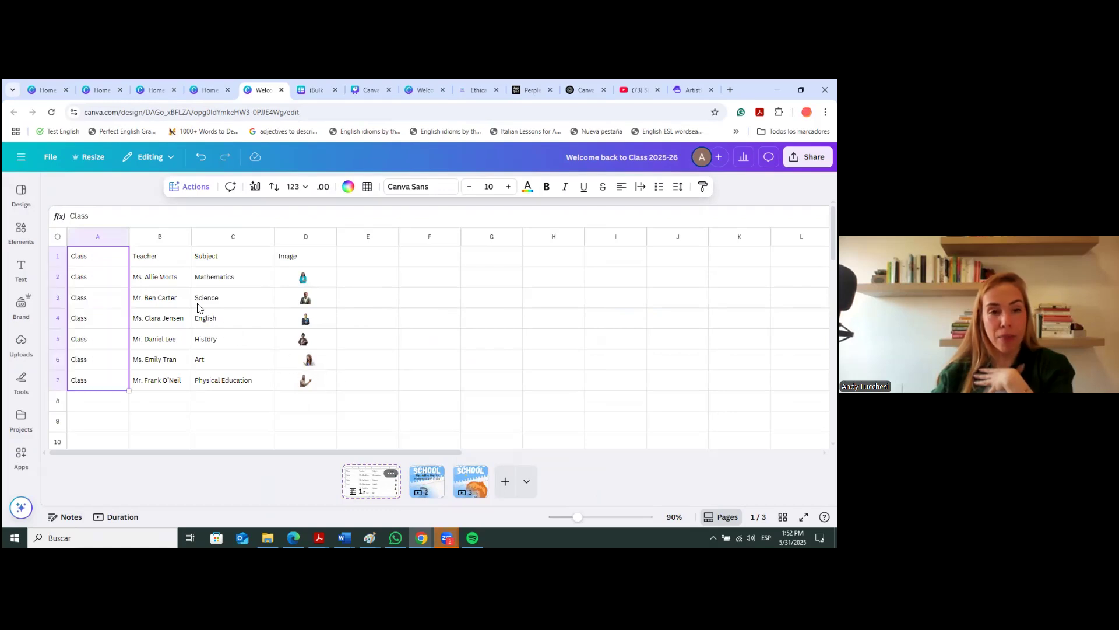
left_click(200, 158)
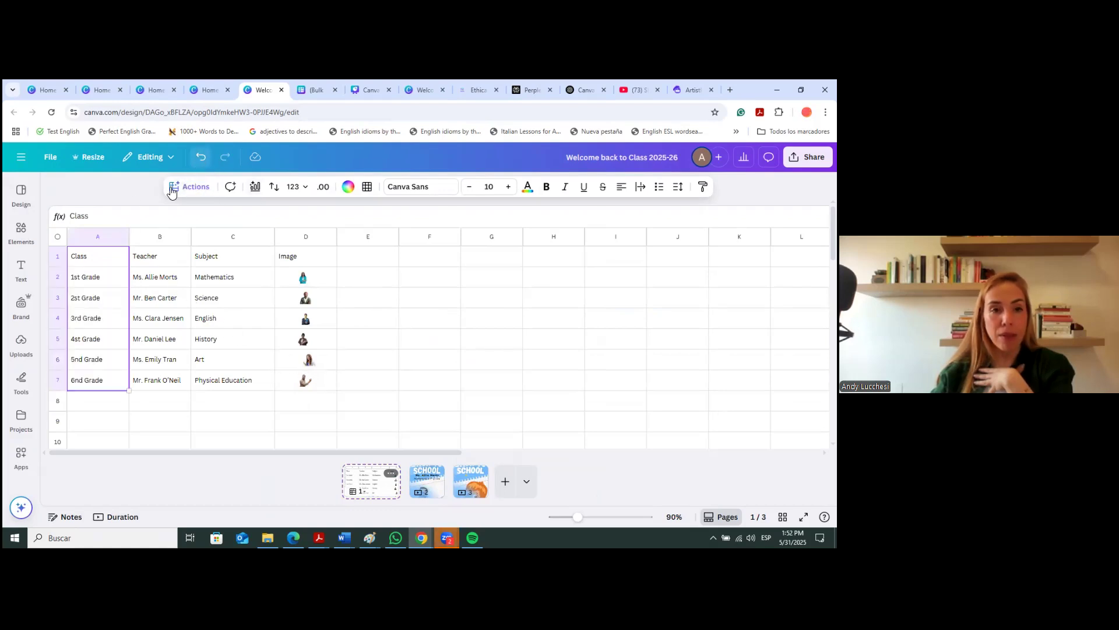
Start a Bulk create from the data range A1:D7, using the currently open "Welcome back to Class 2025-26" design as the template
left_click(118, 257)
left_click_drag(136, 268, 305, 379)
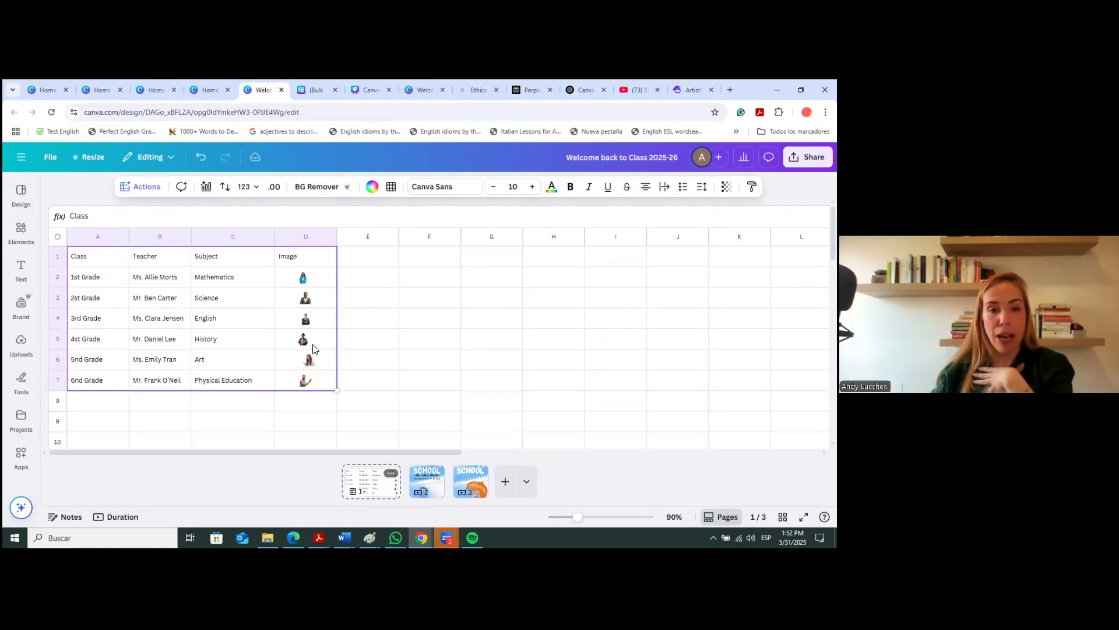
left_click(145, 187)
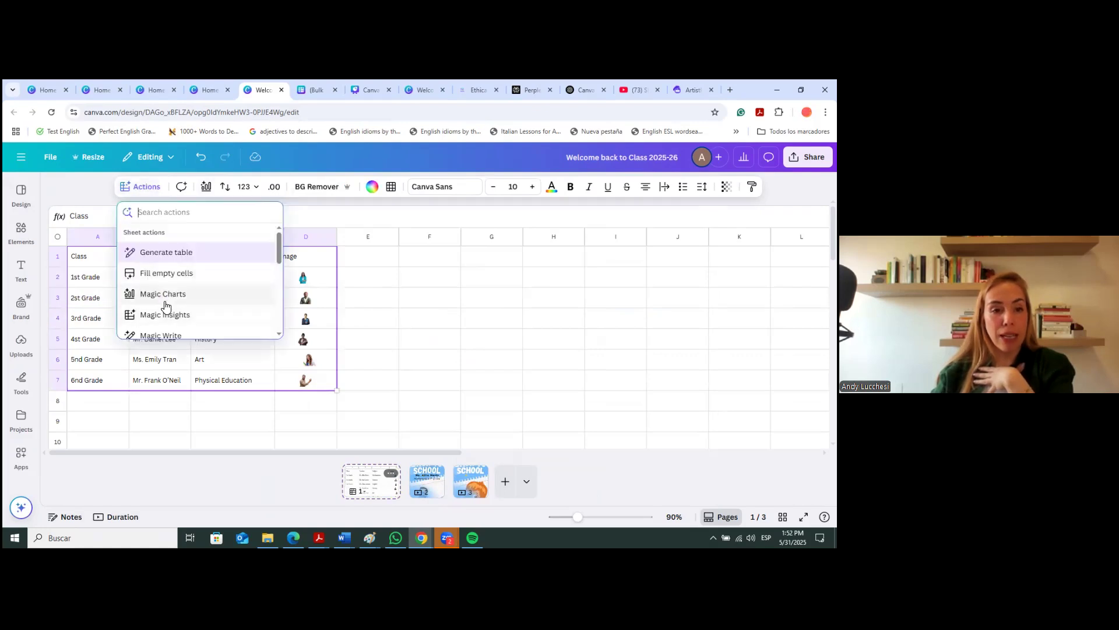
scroll(166, 305, "down", 3)
left_click(170, 248)
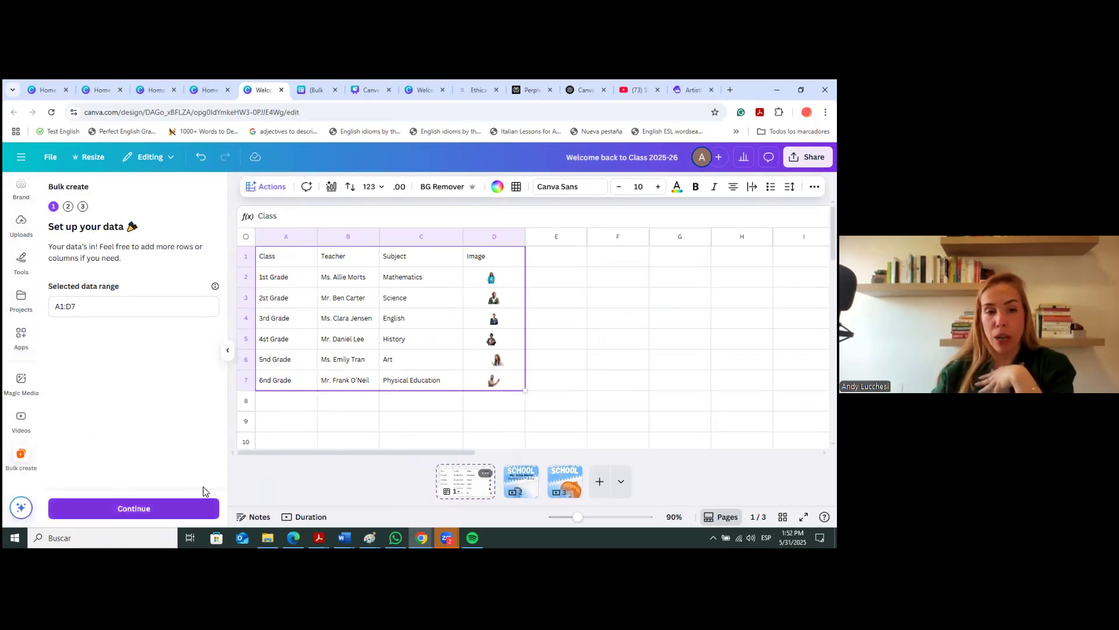
left_click(136, 514)
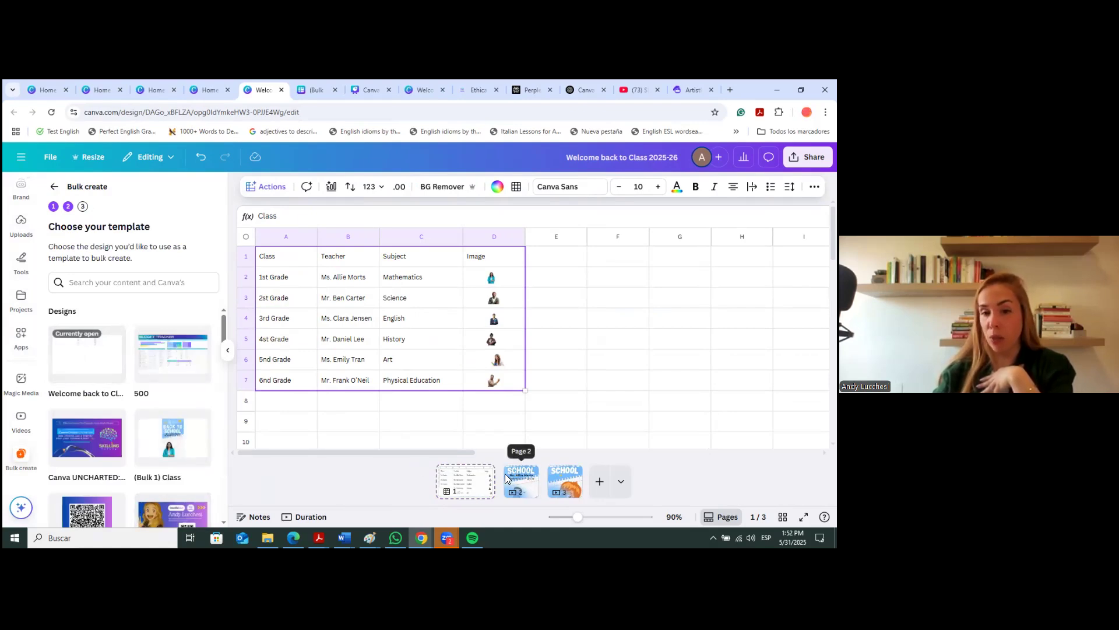
left_click(76, 362)
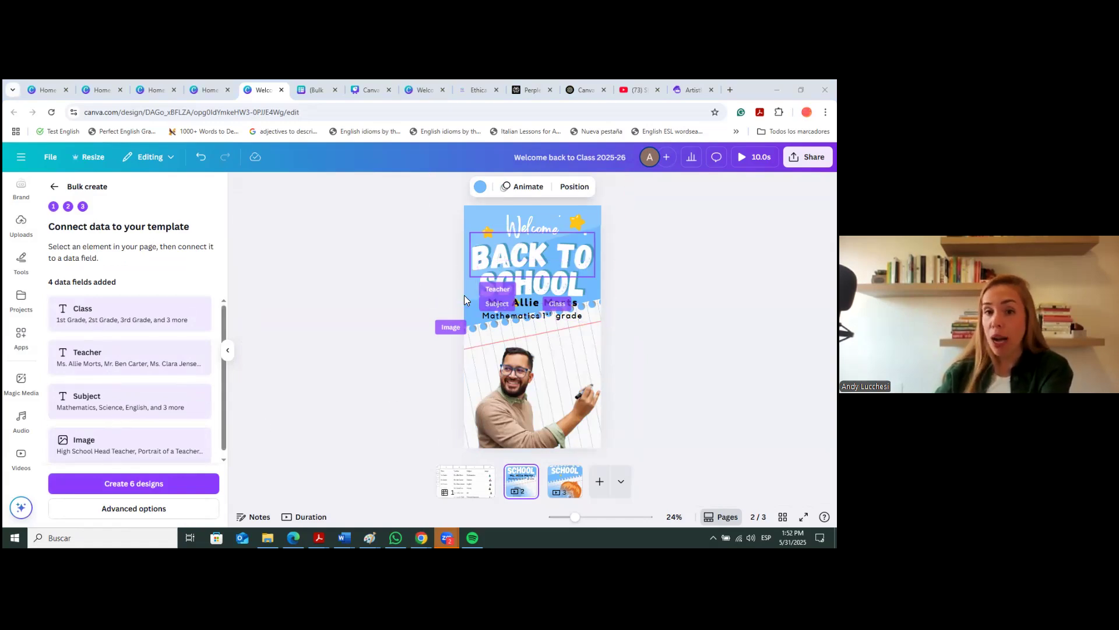
Check that the Mathematics text uses the Subject data field and the teacher photo uses the Image data field
left_click(493, 317)
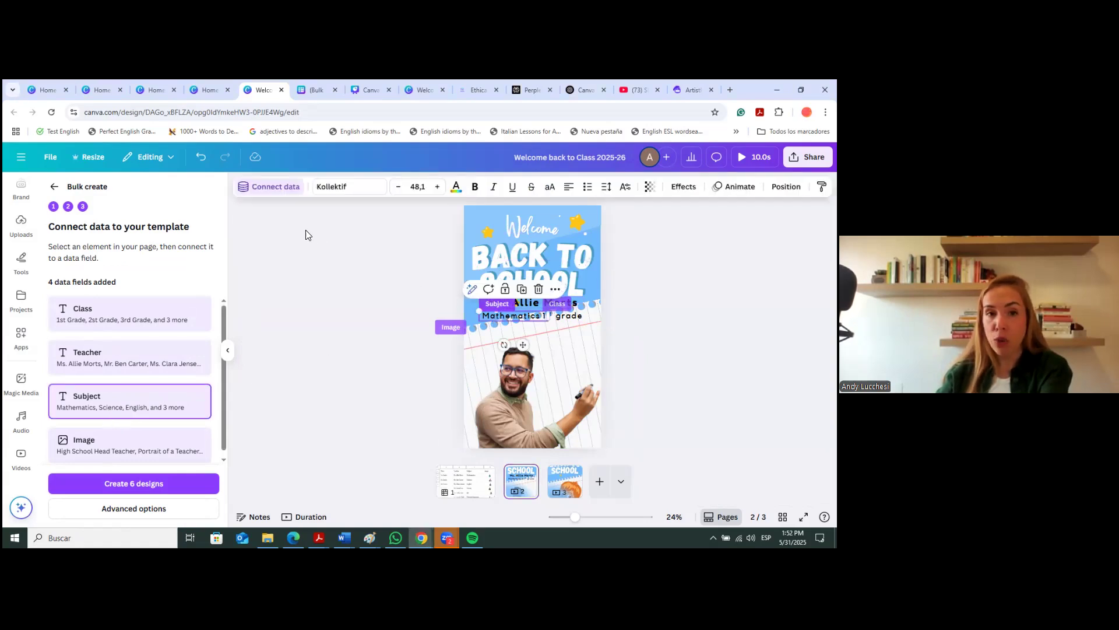
left_click(262, 188)
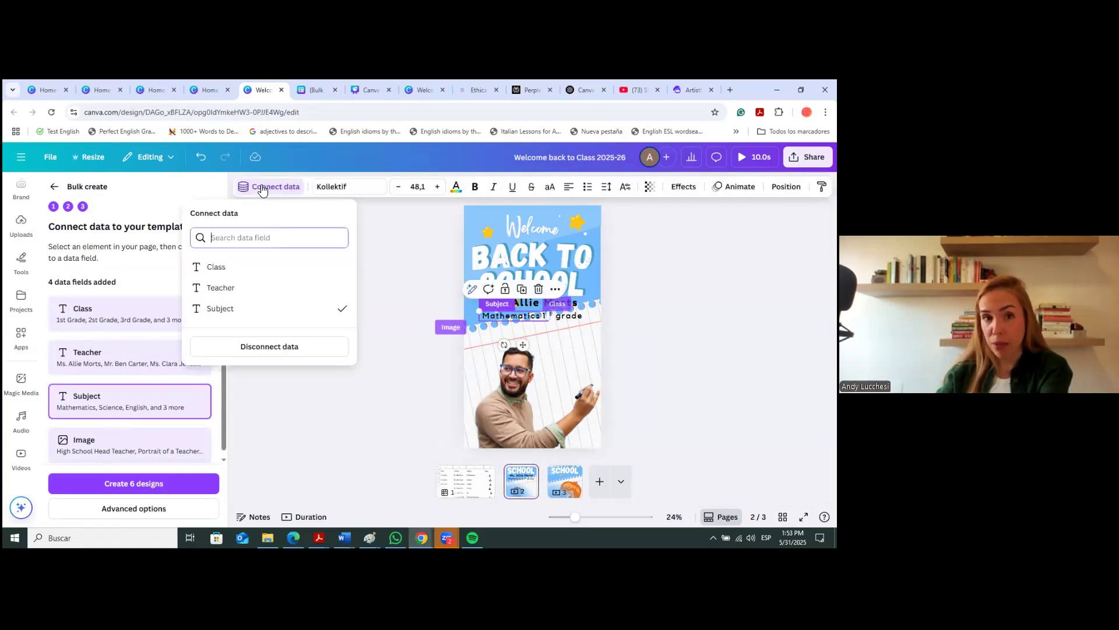
left_click(222, 308)
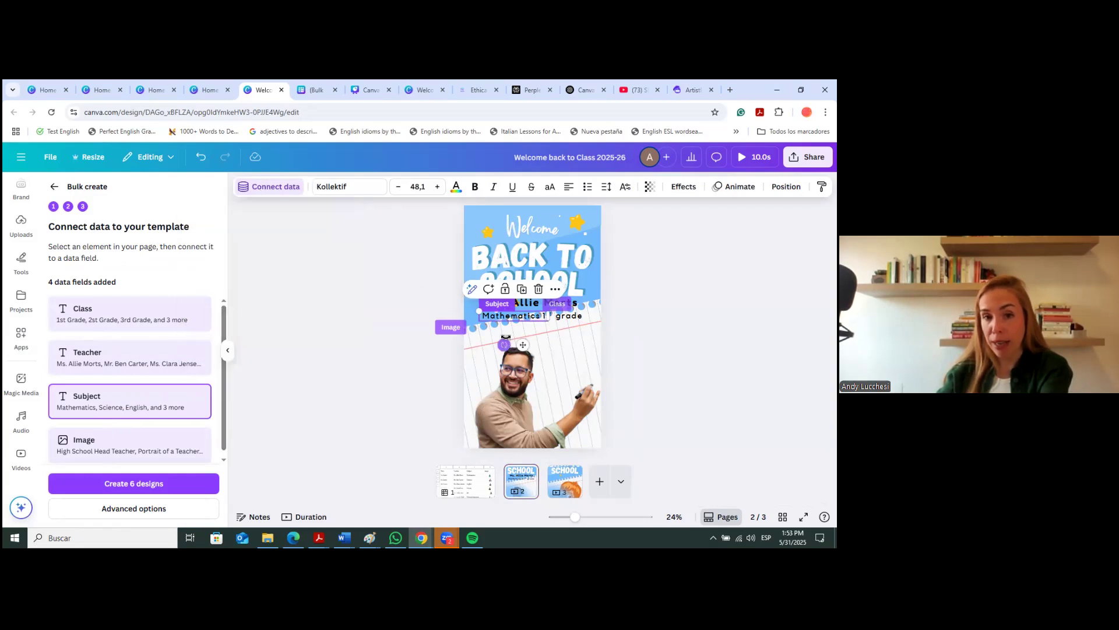
left_click(501, 369)
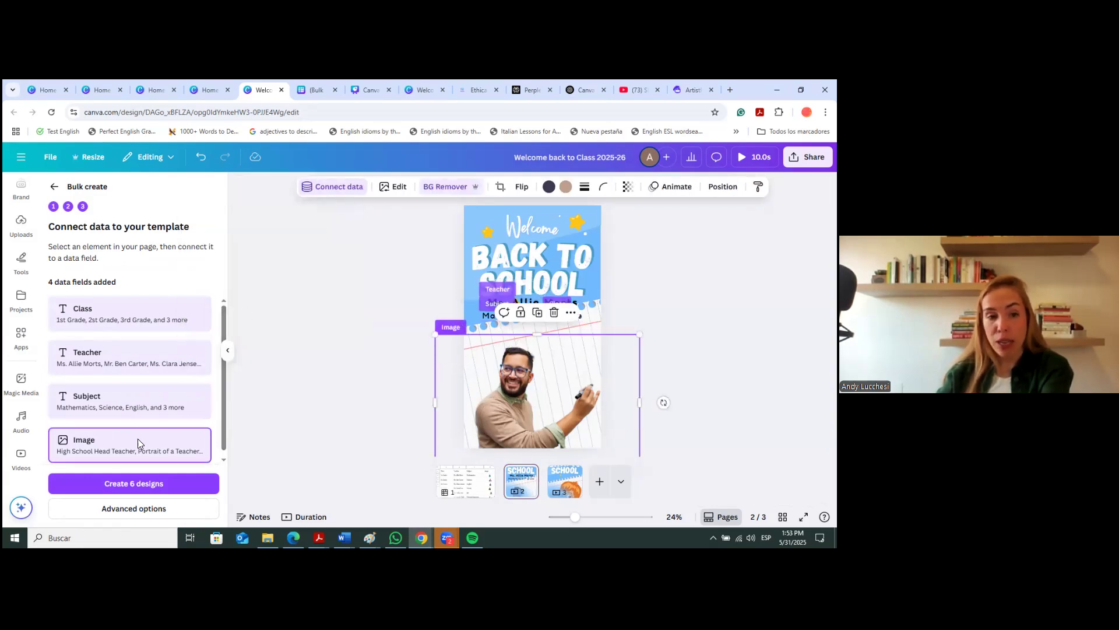
left_click(337, 188)
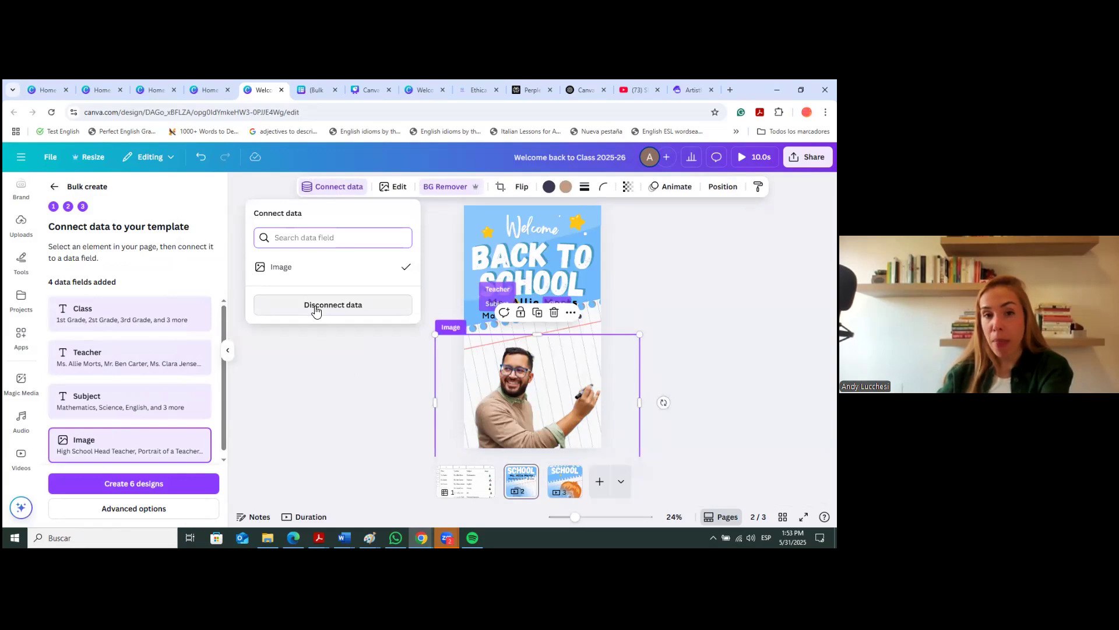
left_click(288, 266)
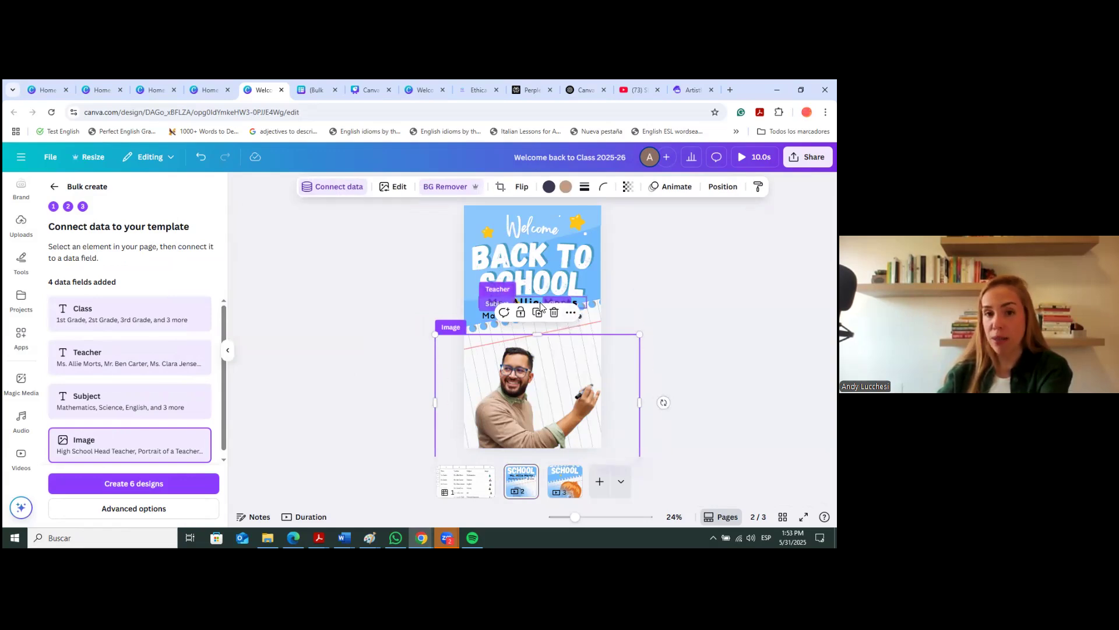
key("Escape")
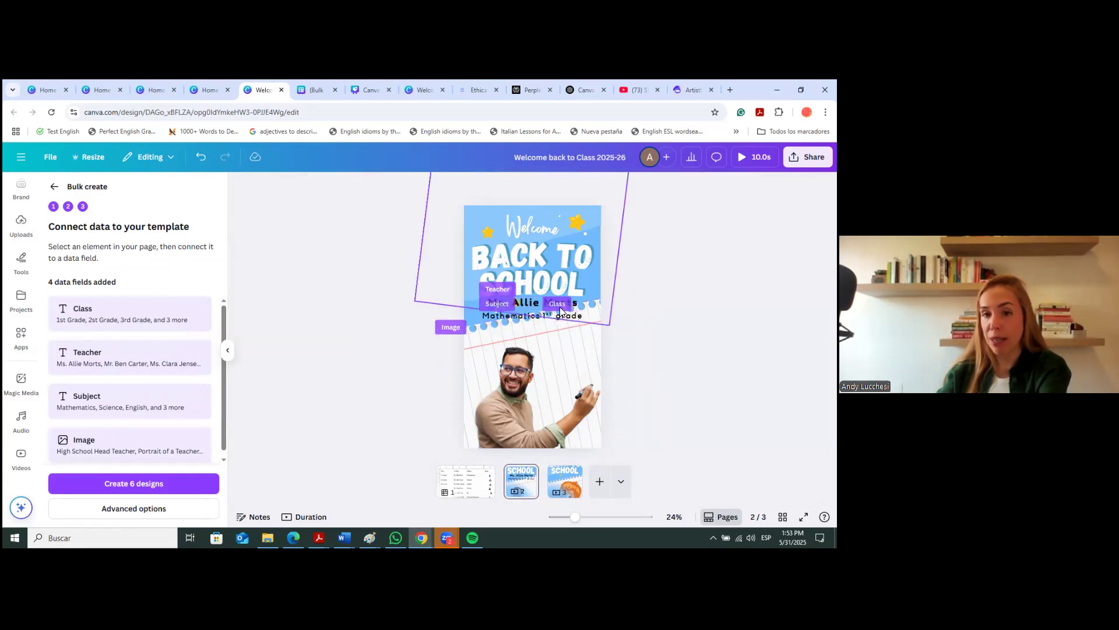
Check the data connections of the grade and teacher name texts, and create the 6 bulk designs
left_click(561, 314)
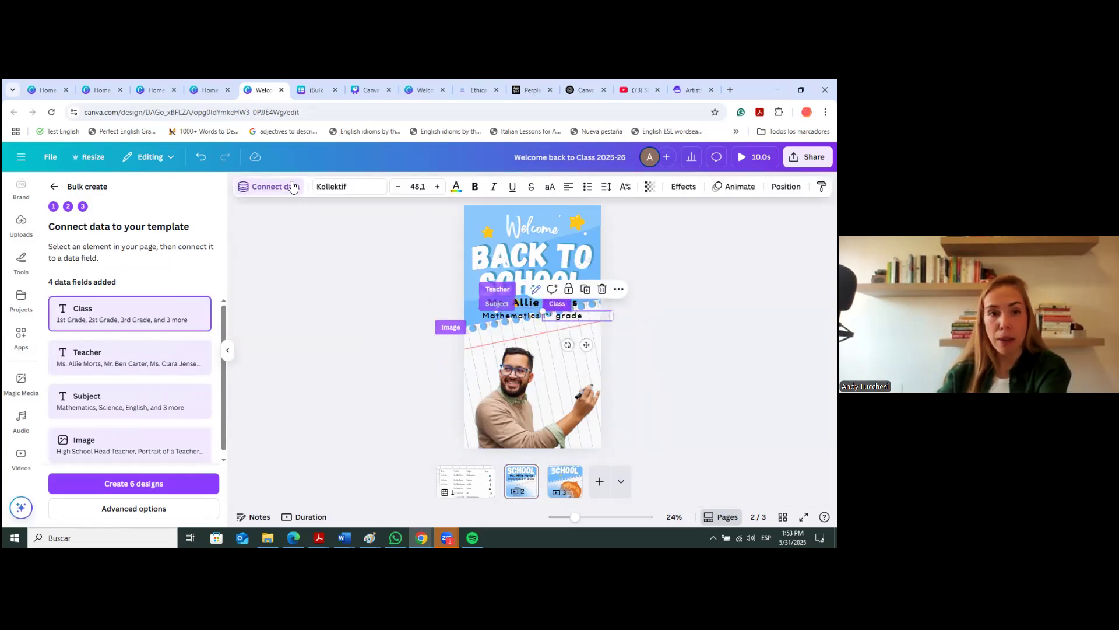
left_click(291, 187)
key("Escape")
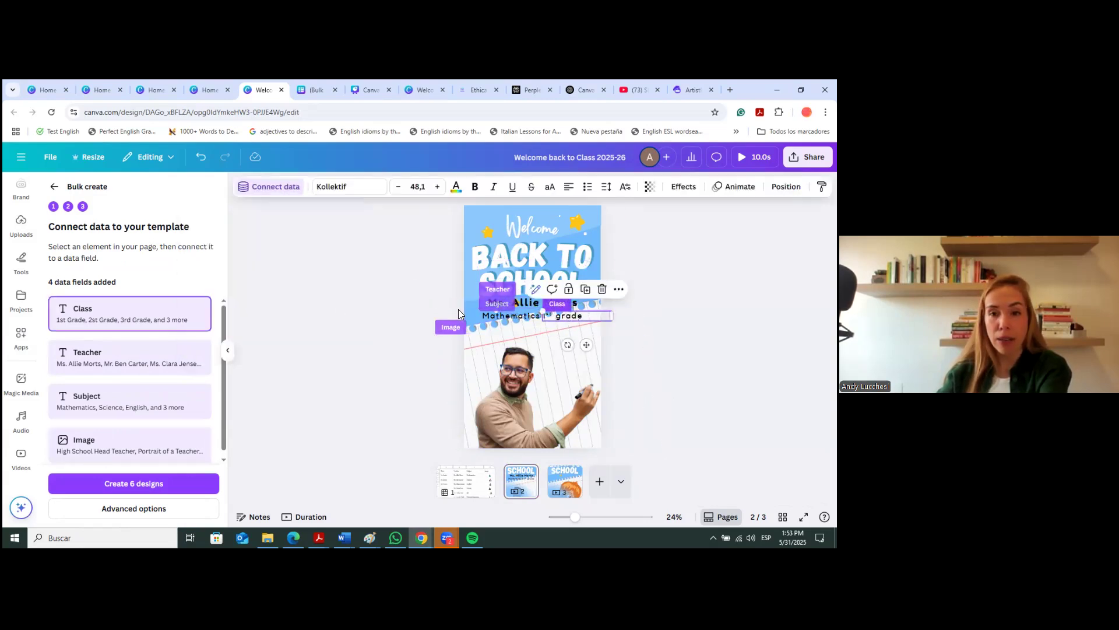
key("Escape")
left_click(539, 308)
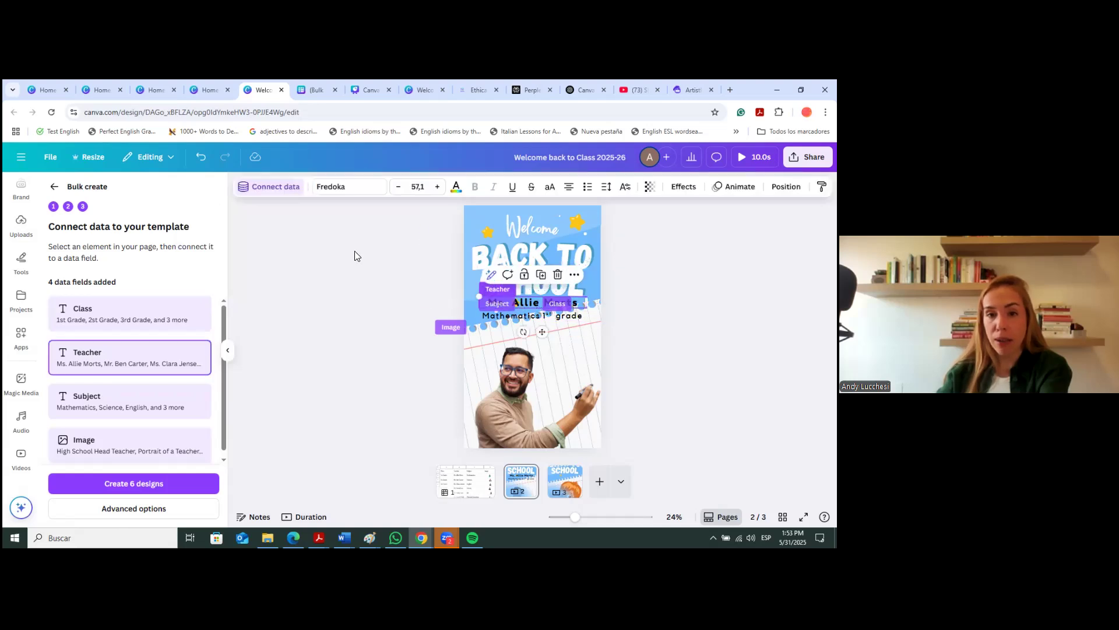
left_click(271, 189)
key("Escape")
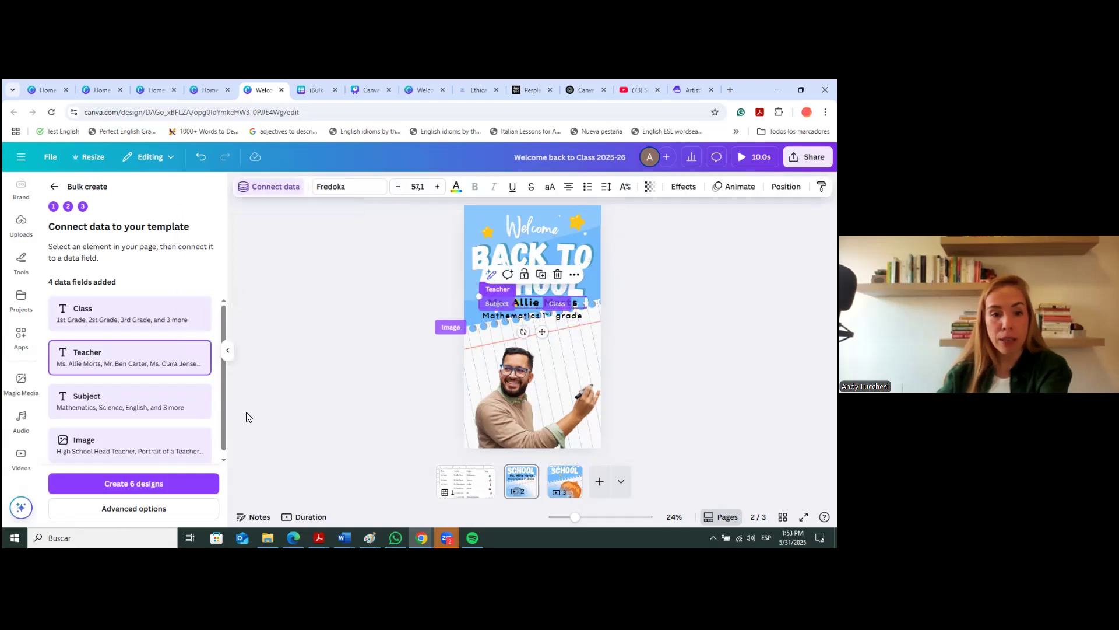
left_click(152, 485)
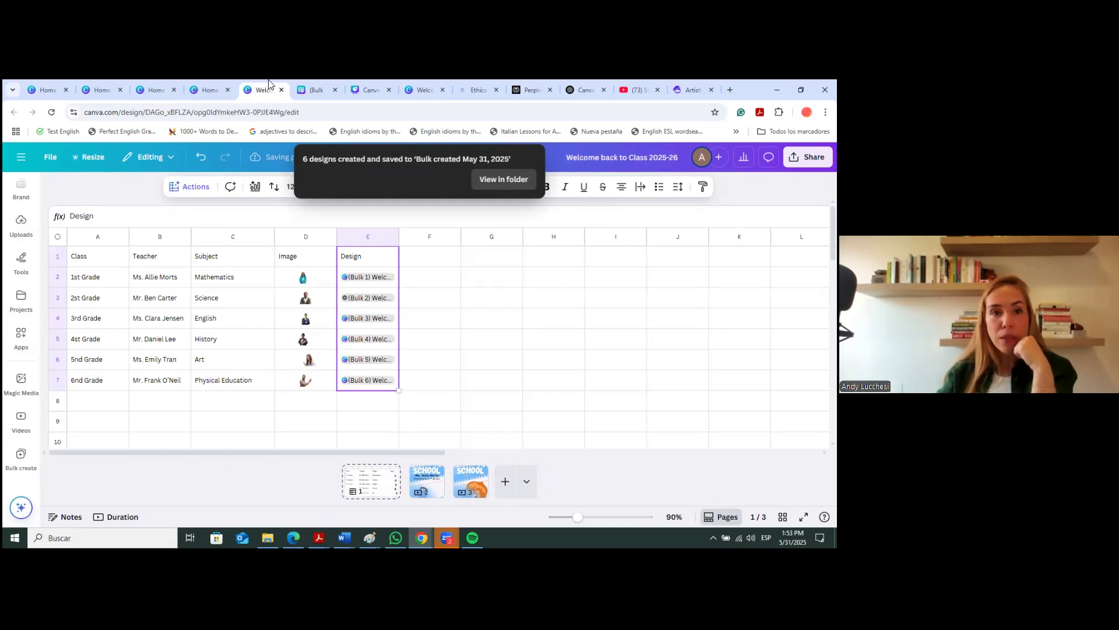
Open the "(Bulk 1) Class" design and look through the posters on all six pages
left_click(302, 88)
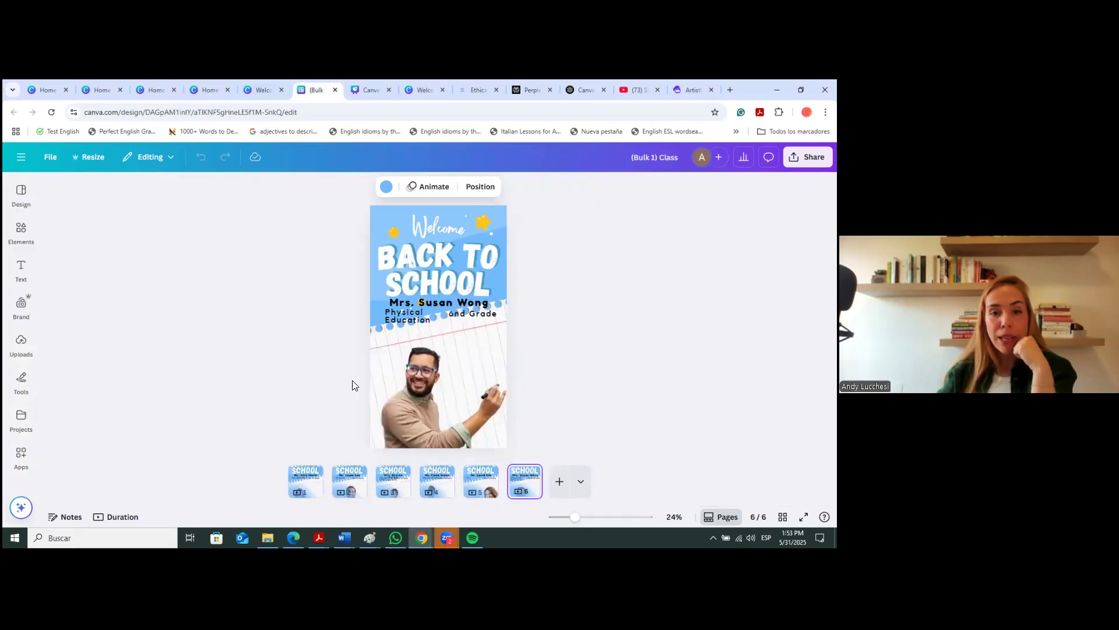
left_click(302, 477)
left_click(353, 477)
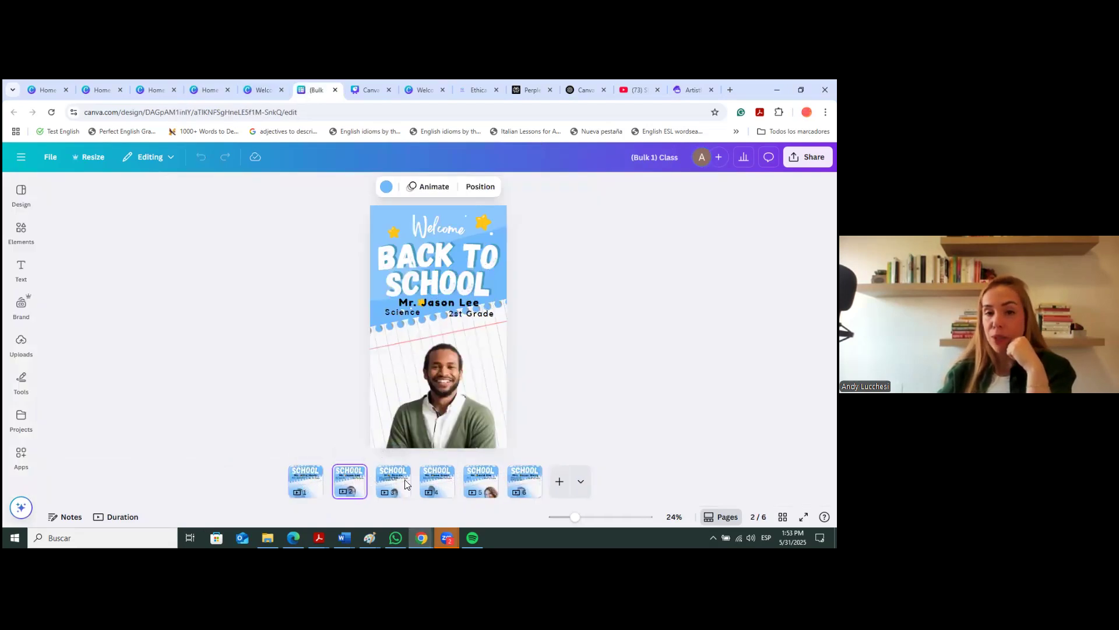
left_click(388, 479)
left_click(436, 480)
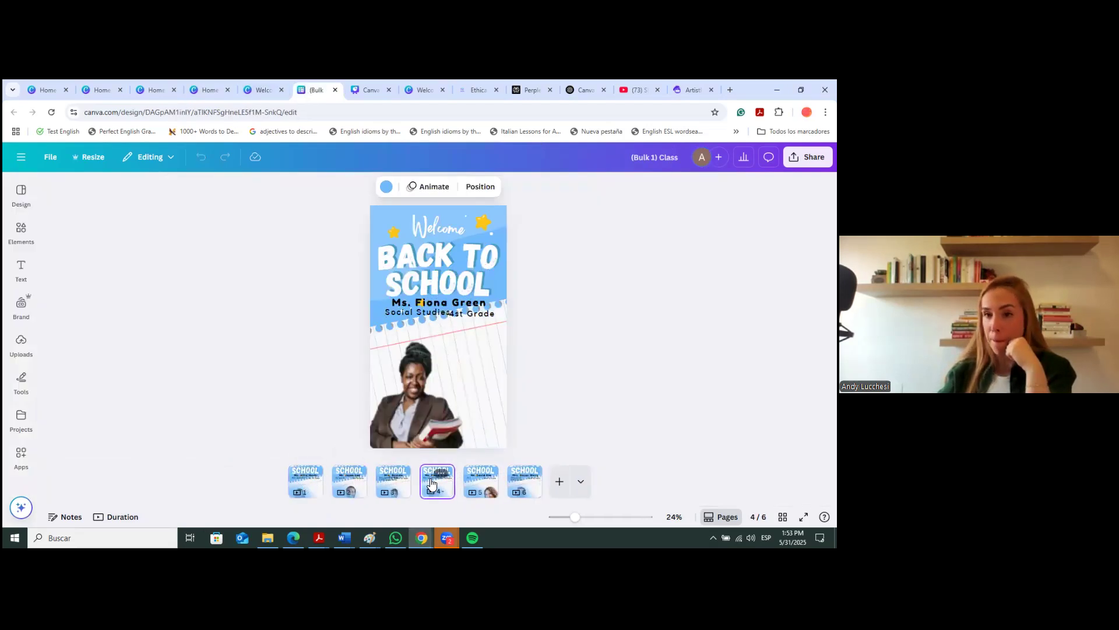
left_click(480, 480)
left_click(518, 484)
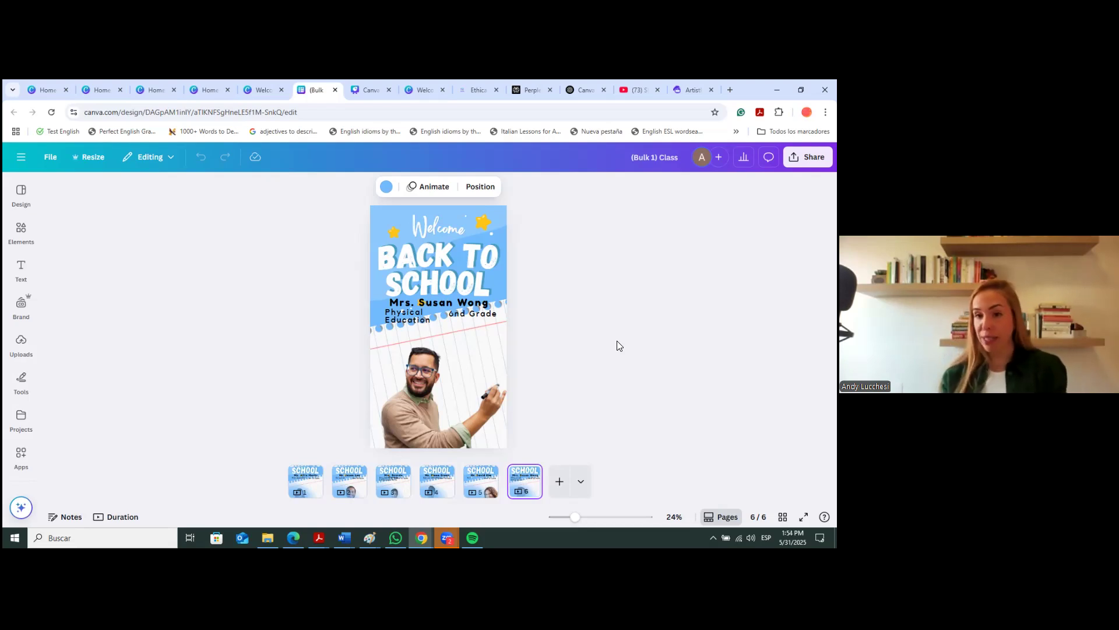
left_click(601, 263)
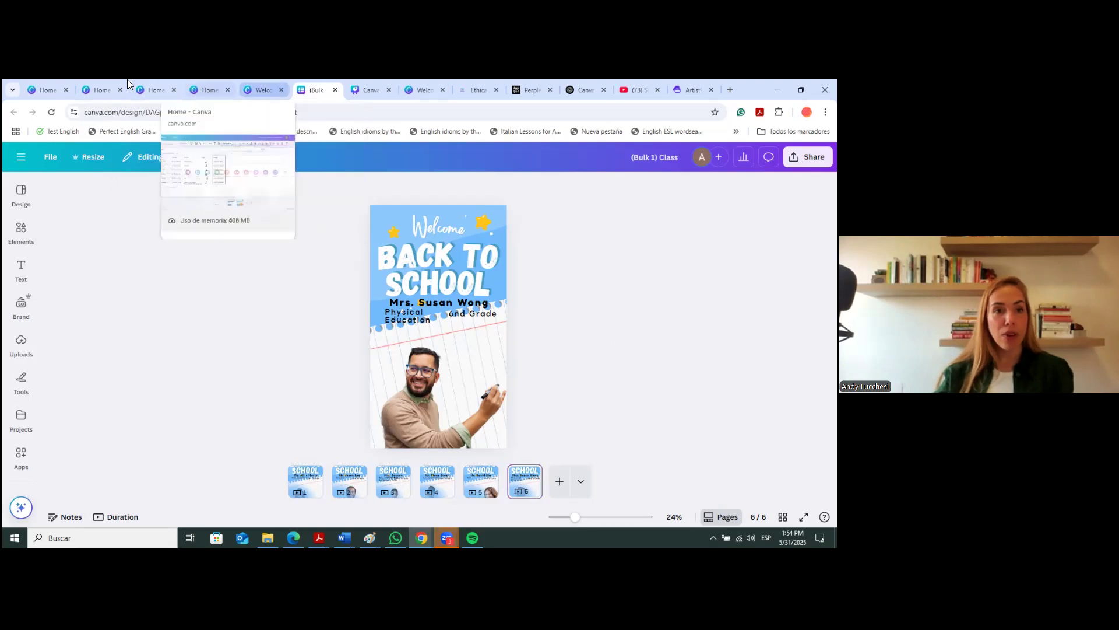
Create a new blank website design from the Canva home page and browse the website templates offered in it
left_click(101, 82)
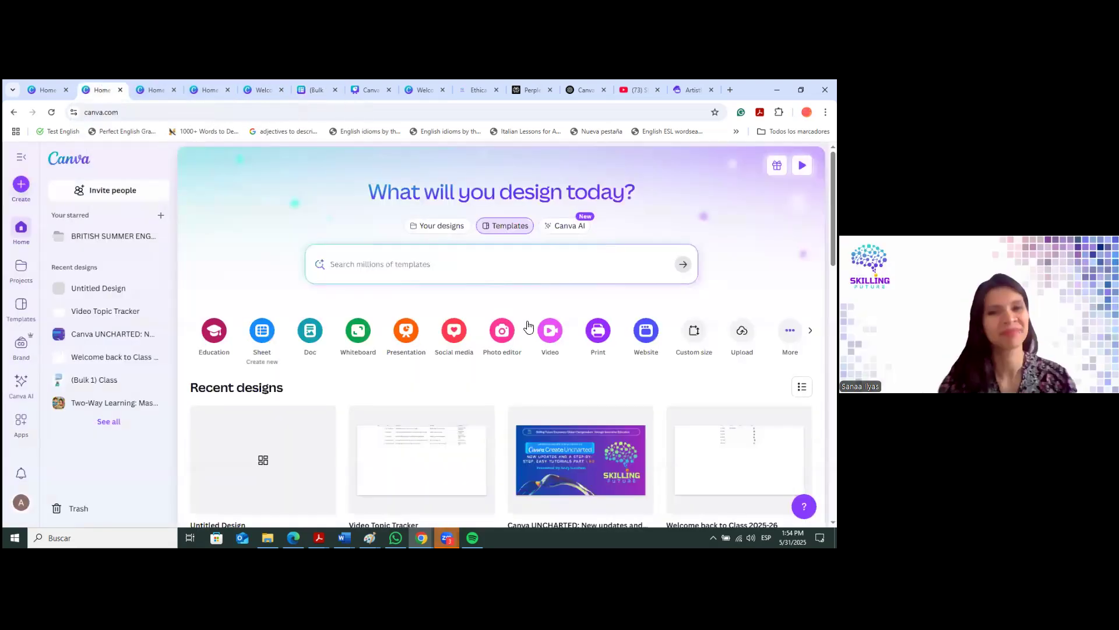
left_click(641, 331)
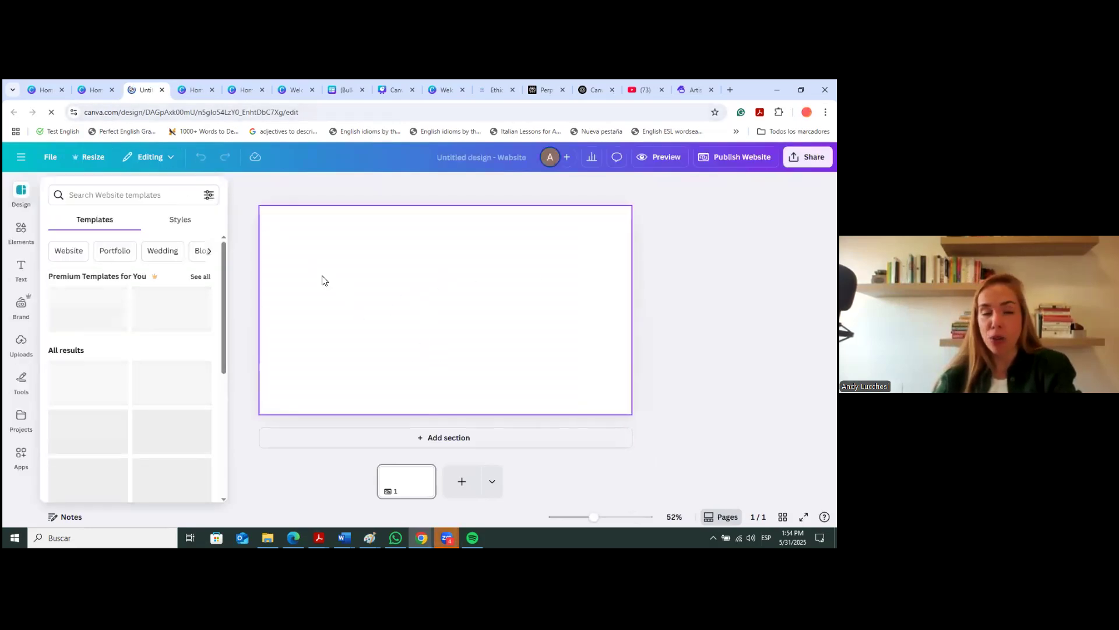
left_click(93, 89)
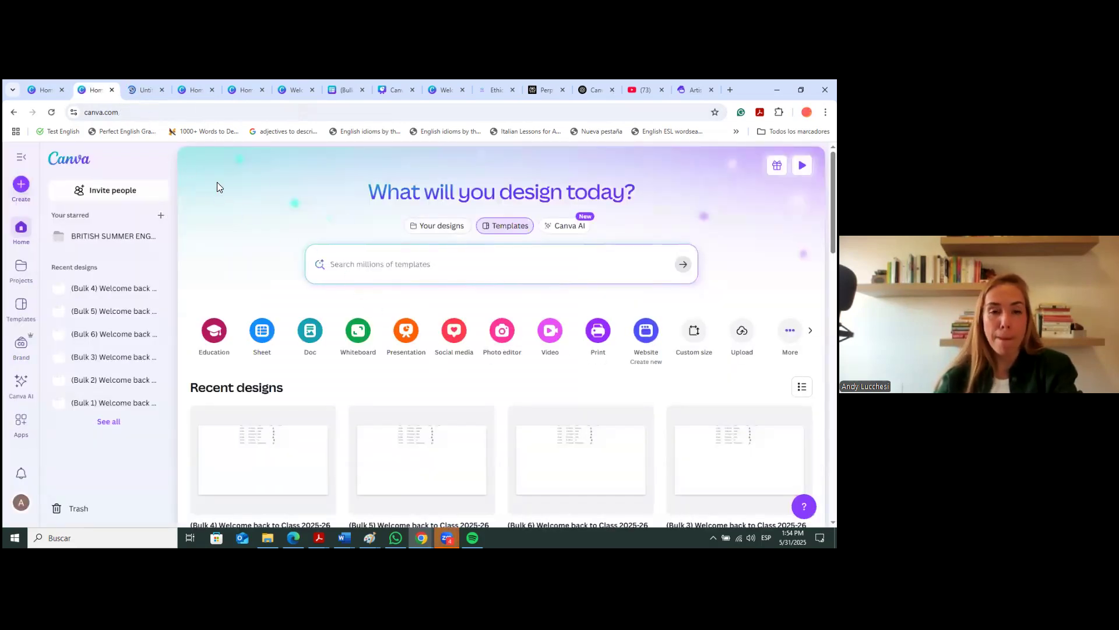
key("ctrl+Tab")
scroll(142, 378, "down", 5)
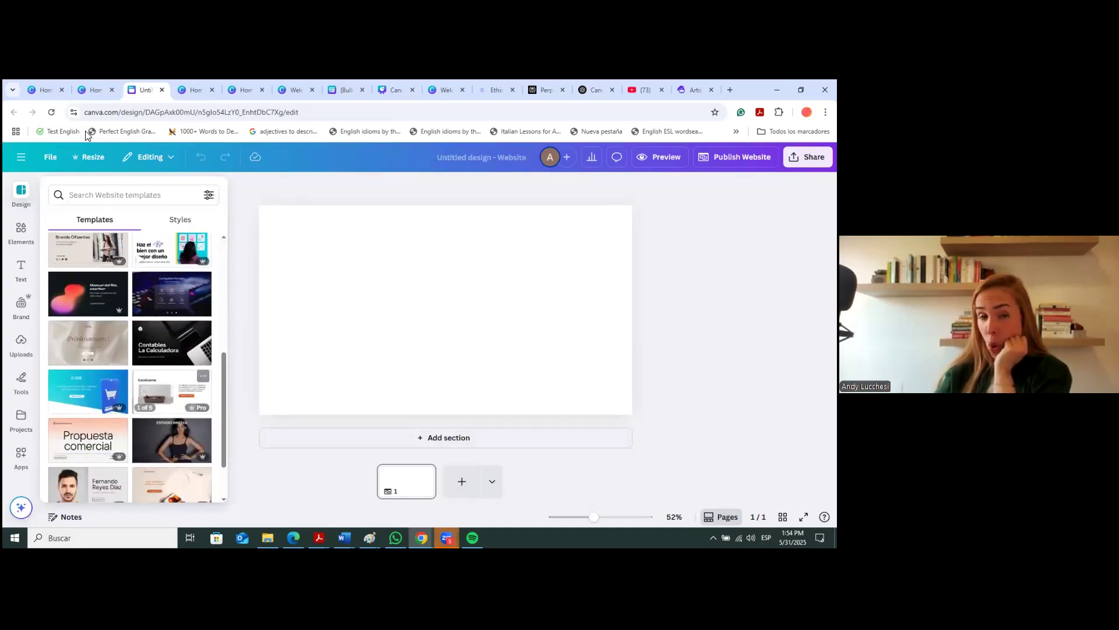
Return to the Canva home page and search the templates for "education website"
left_click(91, 89)
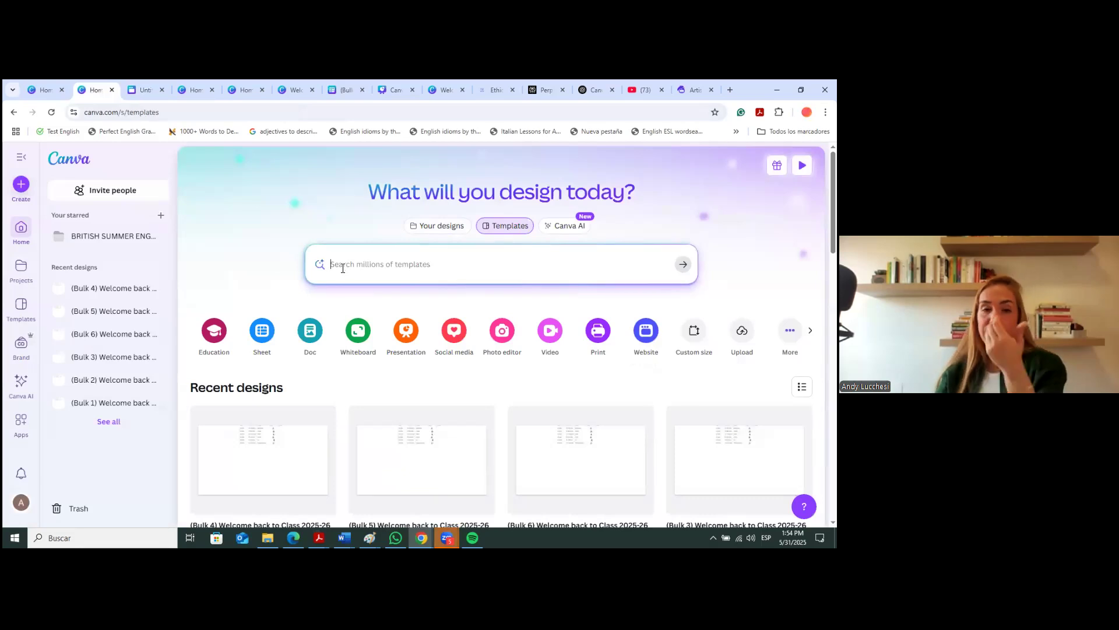
left_click(342, 265)
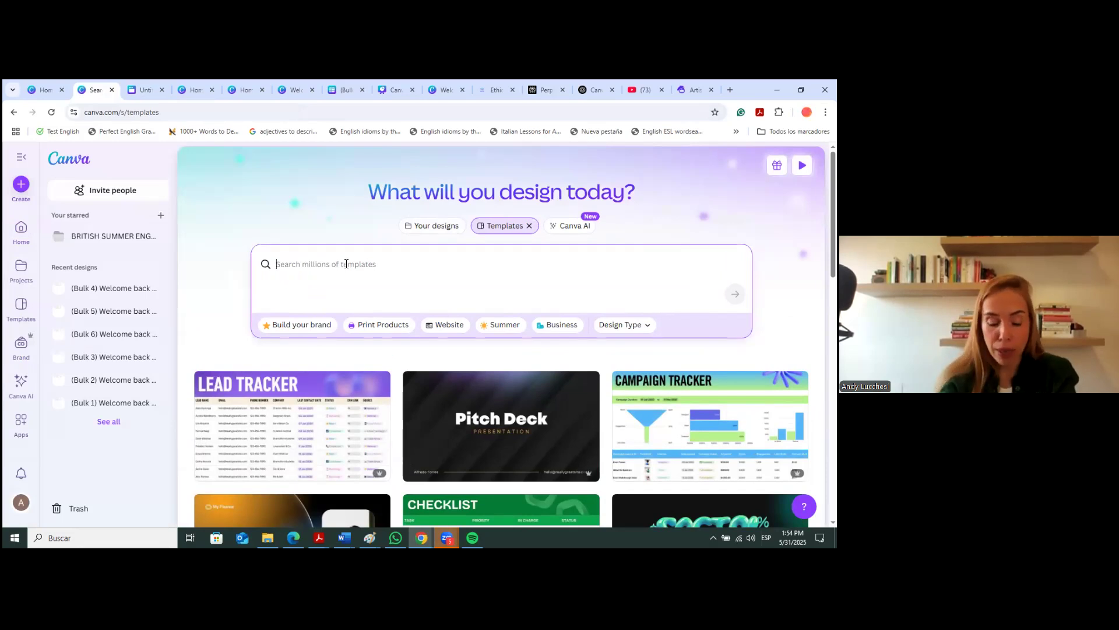
type("e")
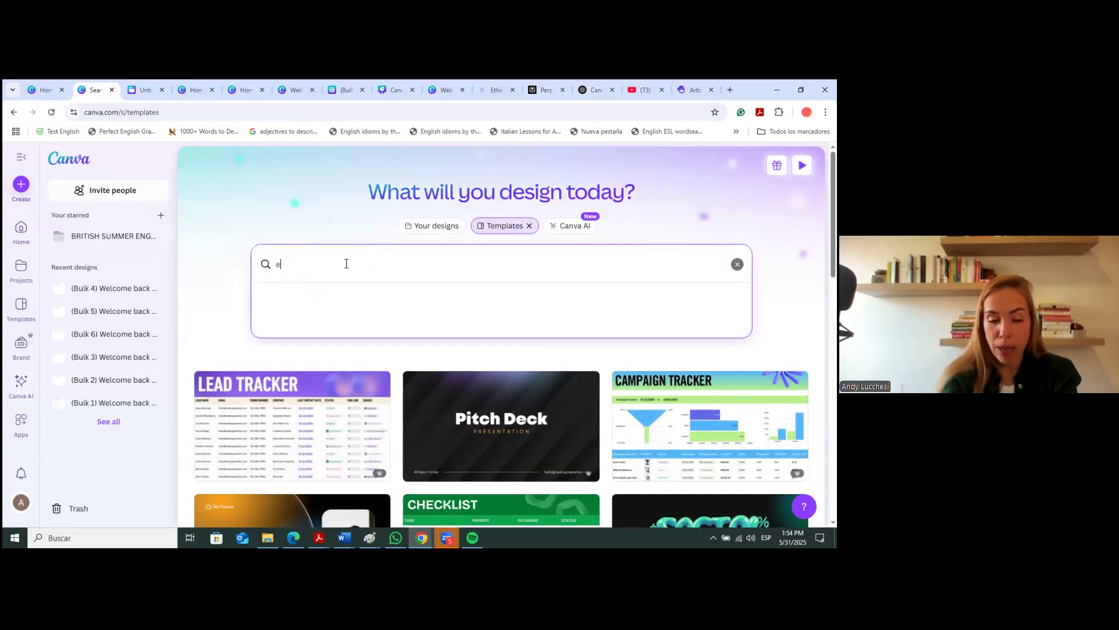
type("ducation ")
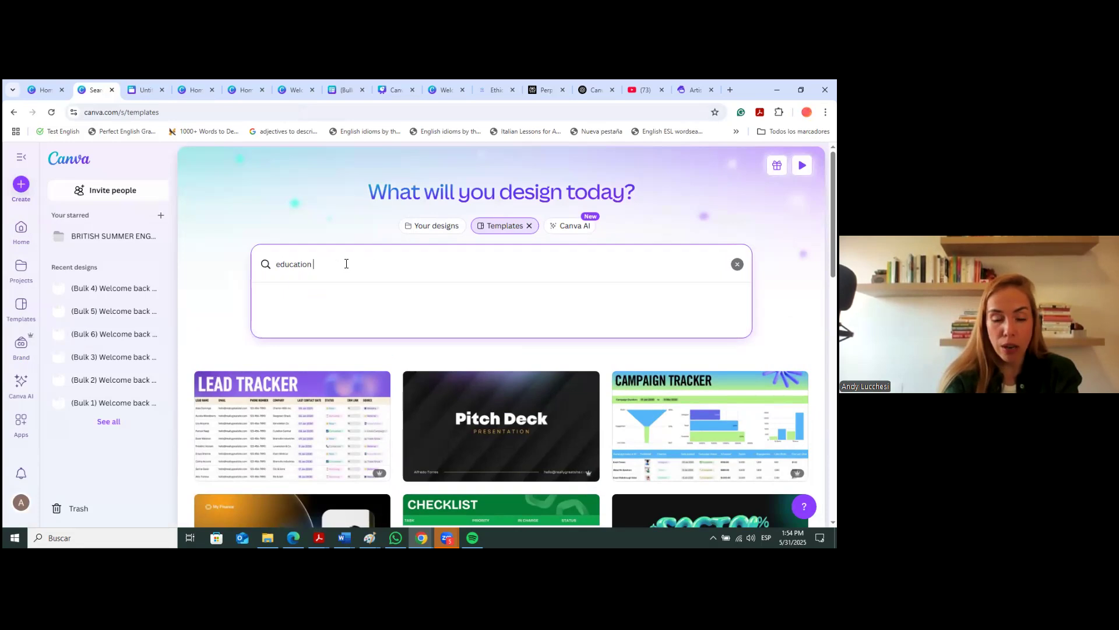
type("websi")
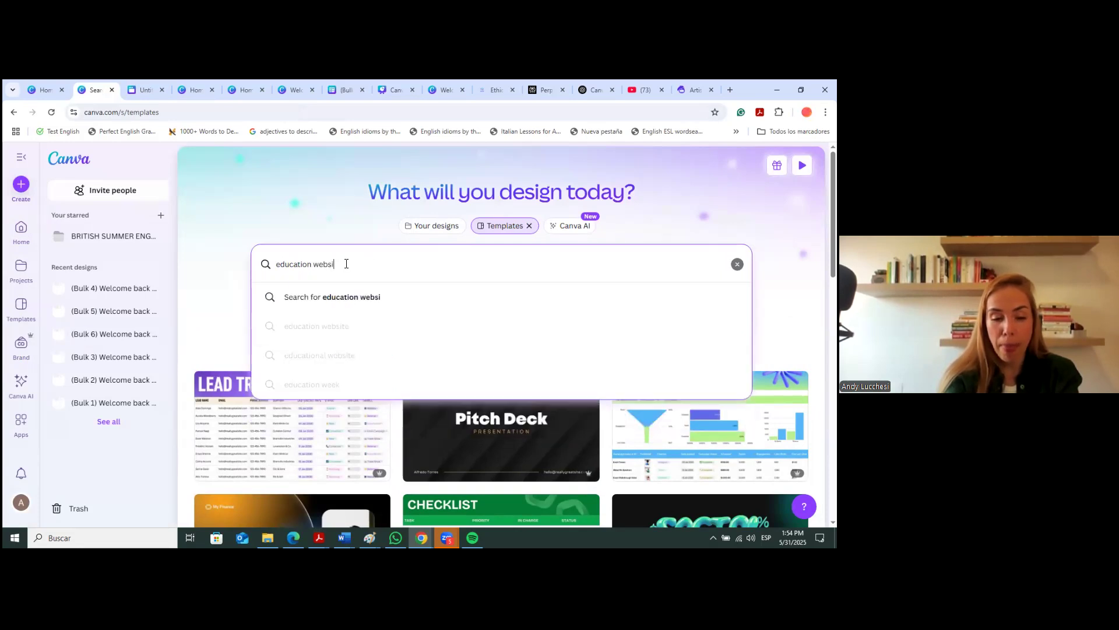
type("te")
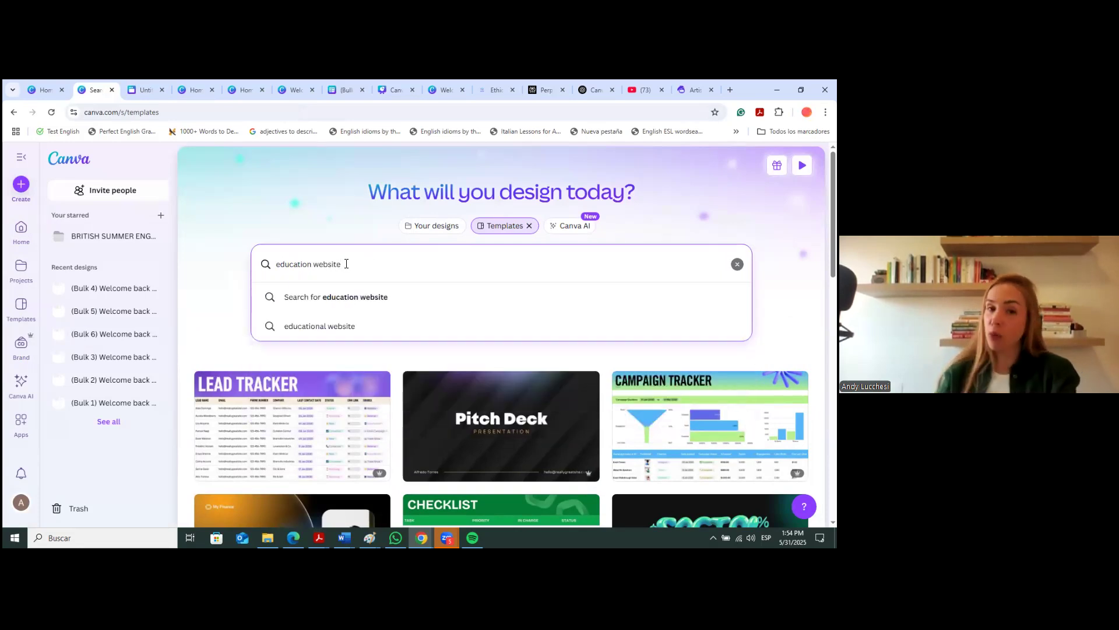
left_click(358, 298)
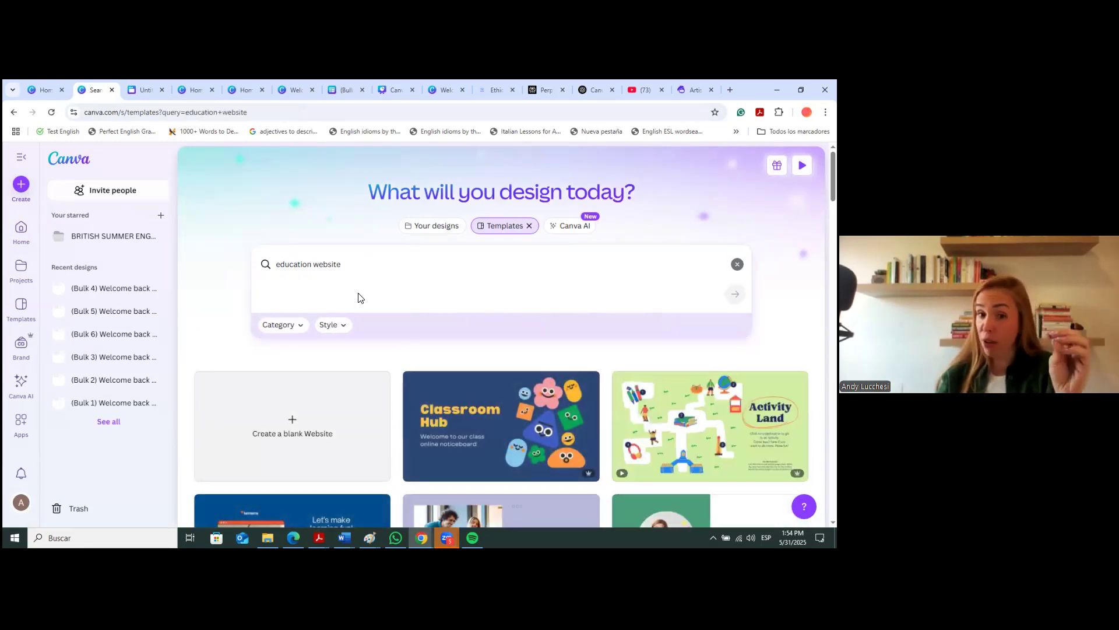
Browse the education website templates for suitable classroom, project and topic site designs
scroll(467, 350, "down", 3)
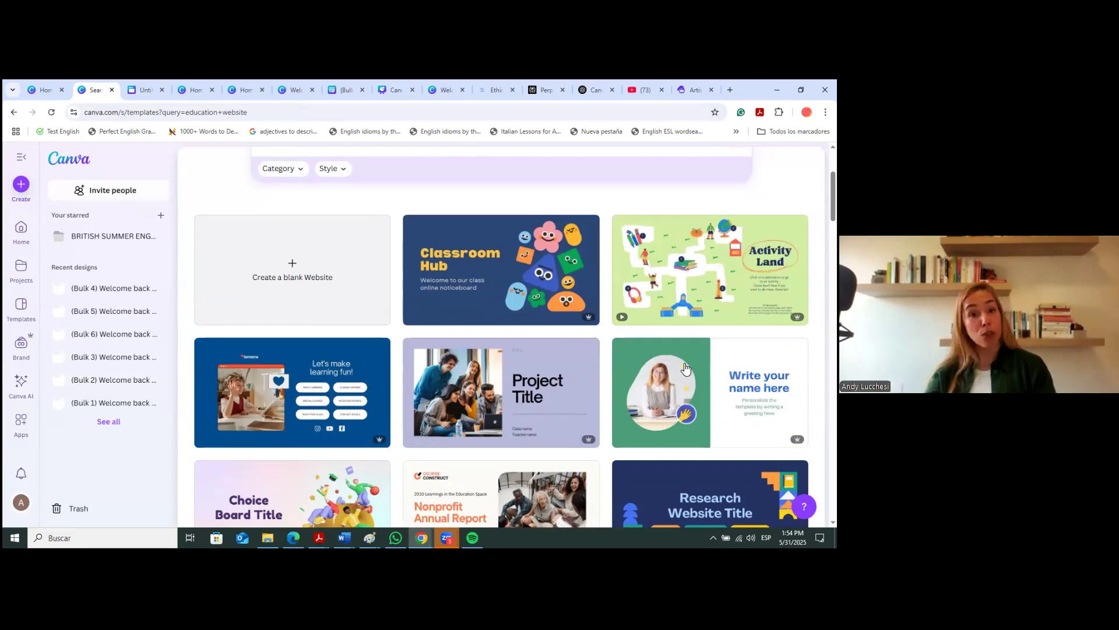
scroll(684, 363, "down", 3)
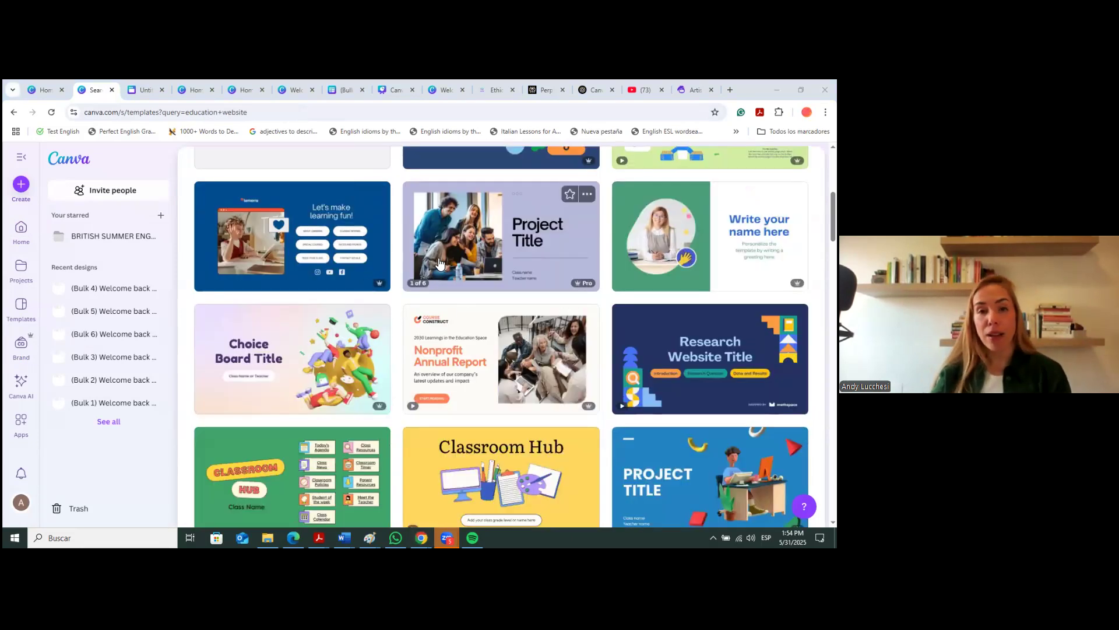
scroll(603, 280, "down", 2)
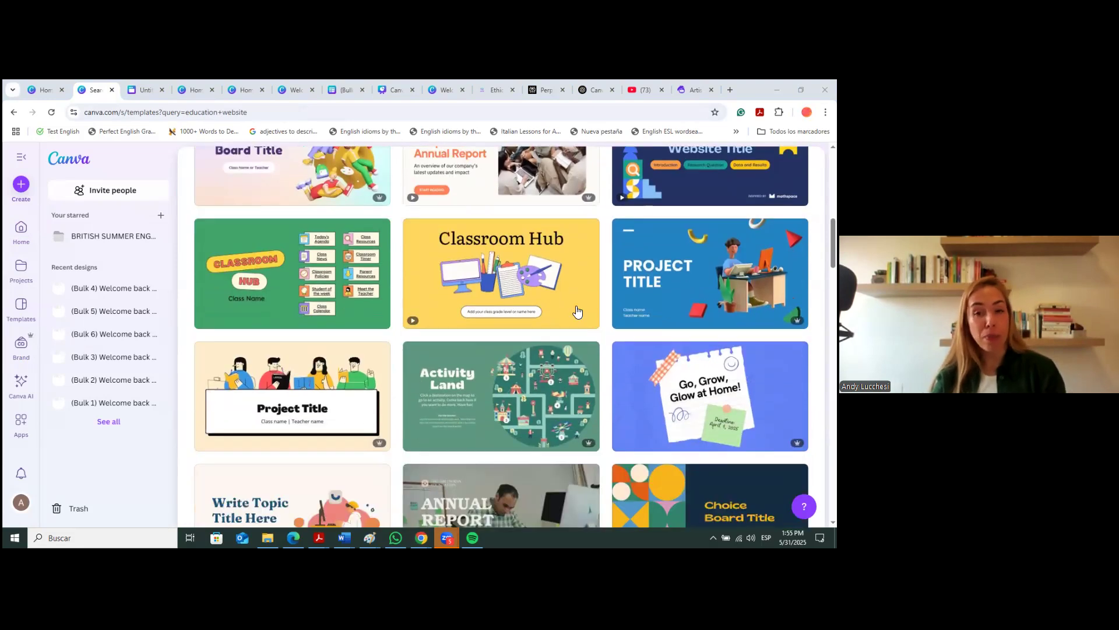
scroll(700, 336, "down", 4)
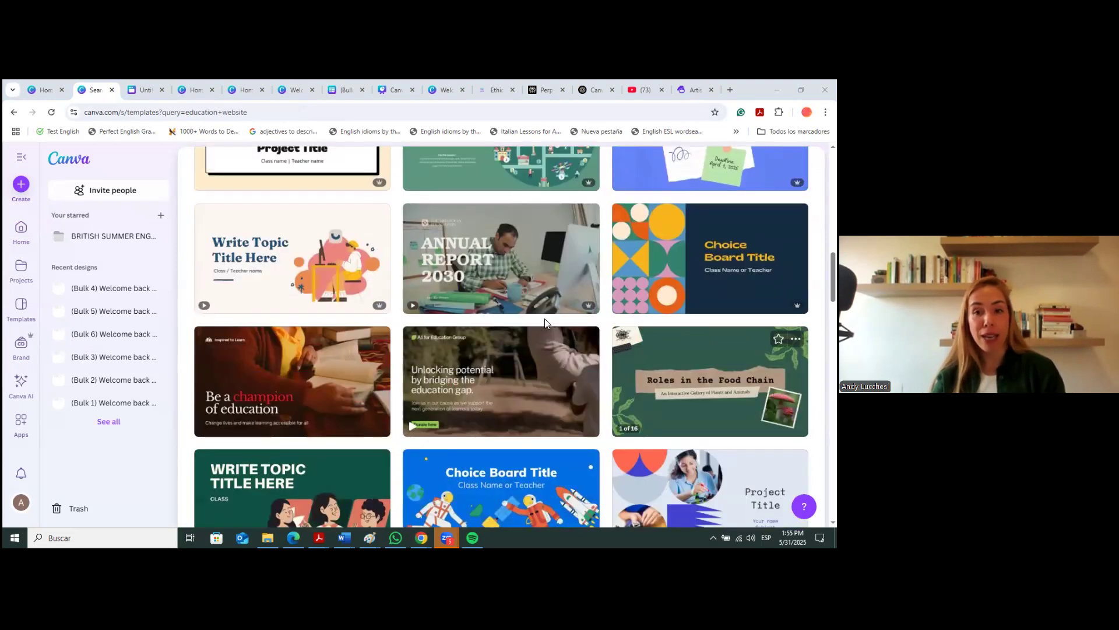
scroll(696, 329, "up", 3)
scroll(690, 316, "up", 1)
scroll(690, 316, "down", 6)
Preview the "Be a champion of education" website template and look over its sections and the similar designs
left_click(268, 316)
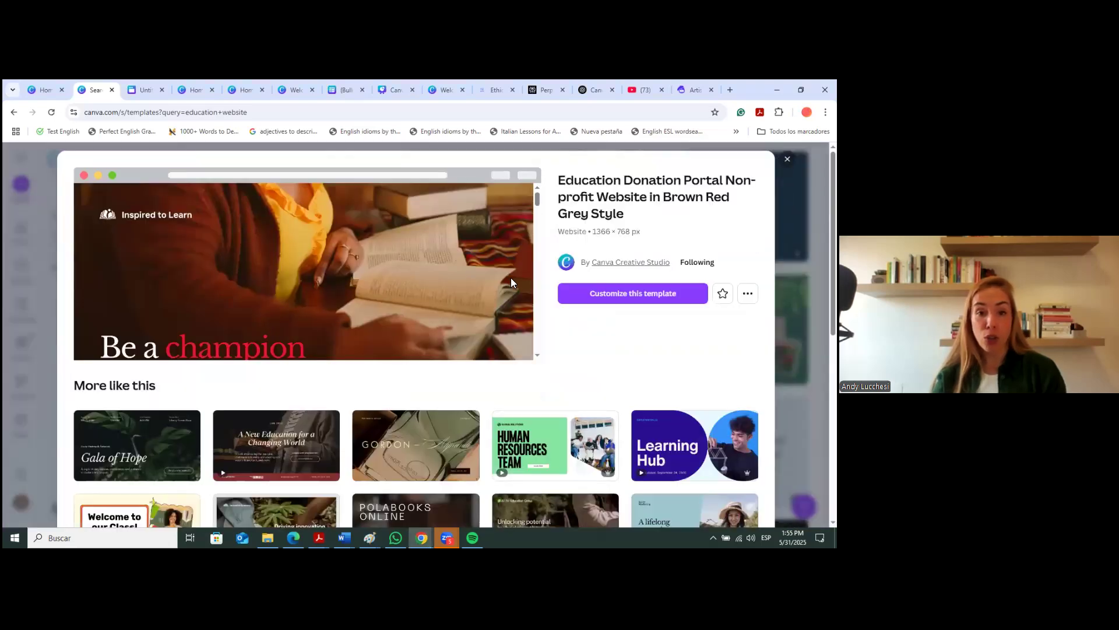
scroll(510, 282, "down", 4)
scroll(507, 452, "down", 1)
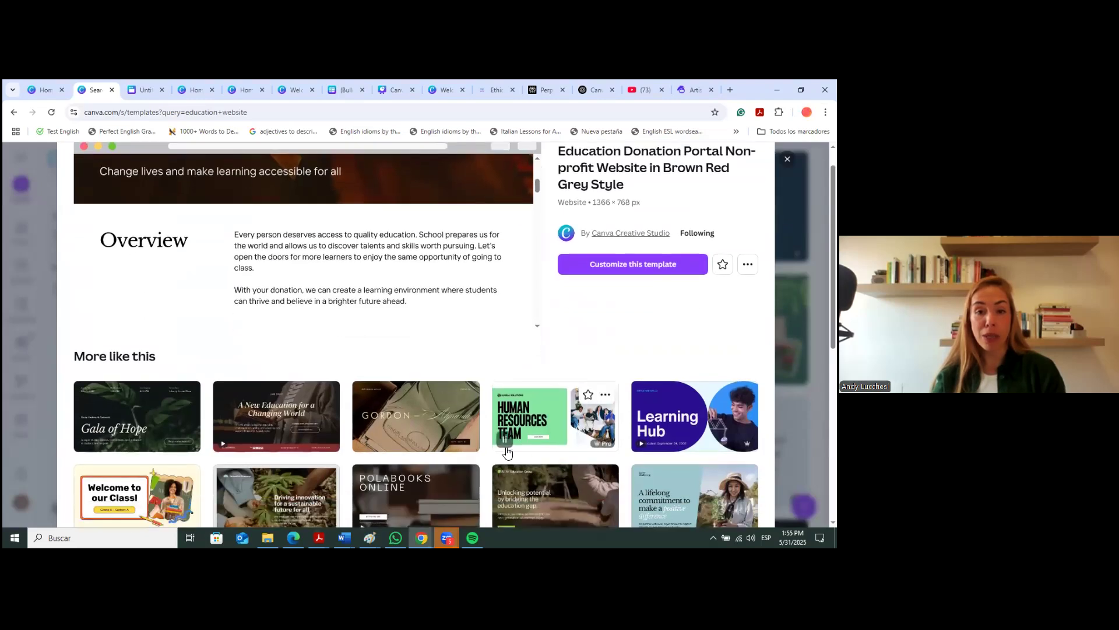
scroll(507, 452, "down", 3)
scroll(568, 392, "down", 1)
scroll(598, 347, "up", 5)
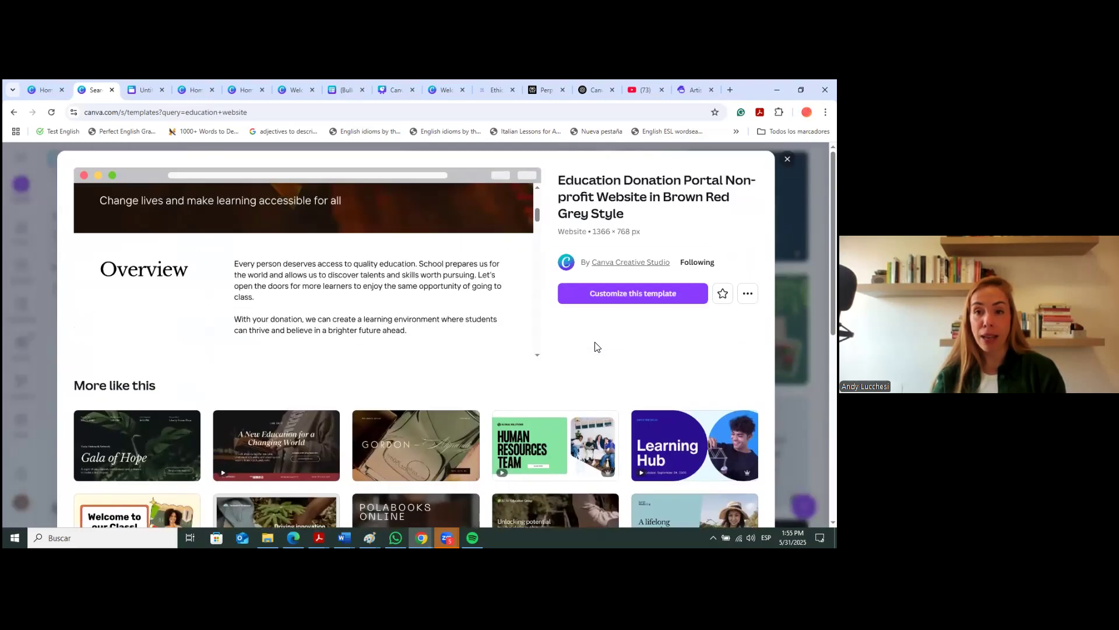
Customize the Education Donation Portal website template and check that its Overview paragraph and left photo can be selected for editing
left_click(612, 298)
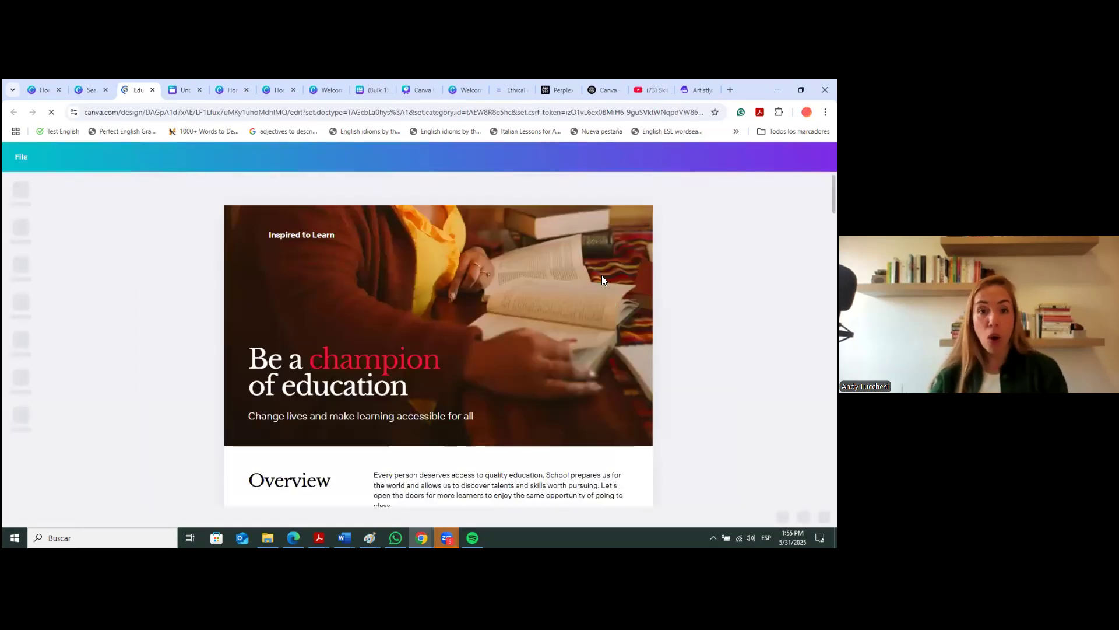
scroll(525, 349, "down", 5)
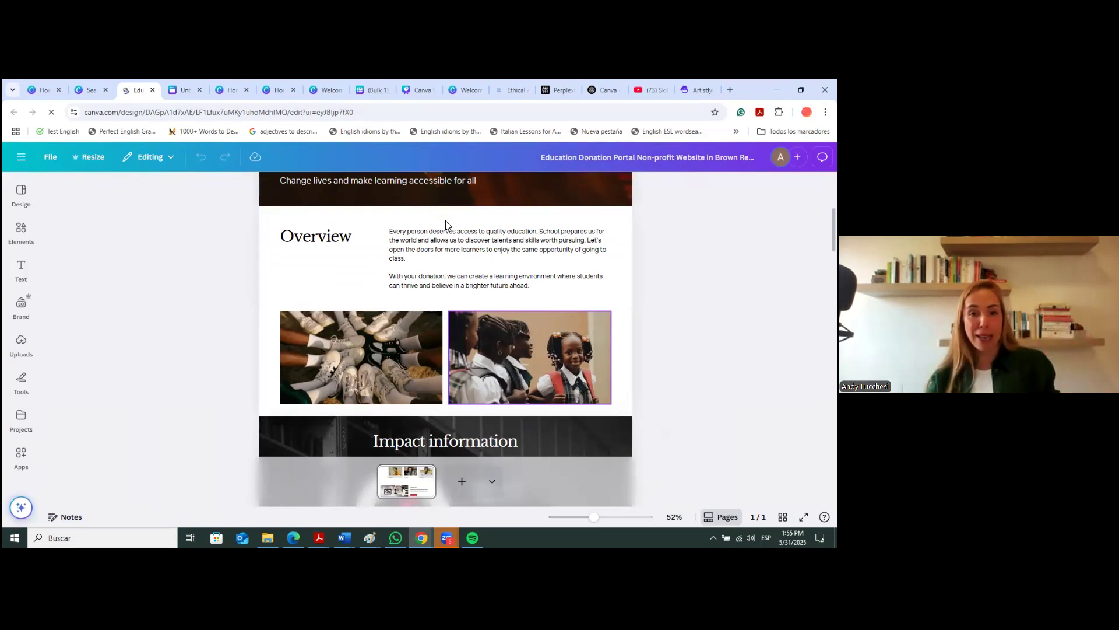
double_click(449, 239)
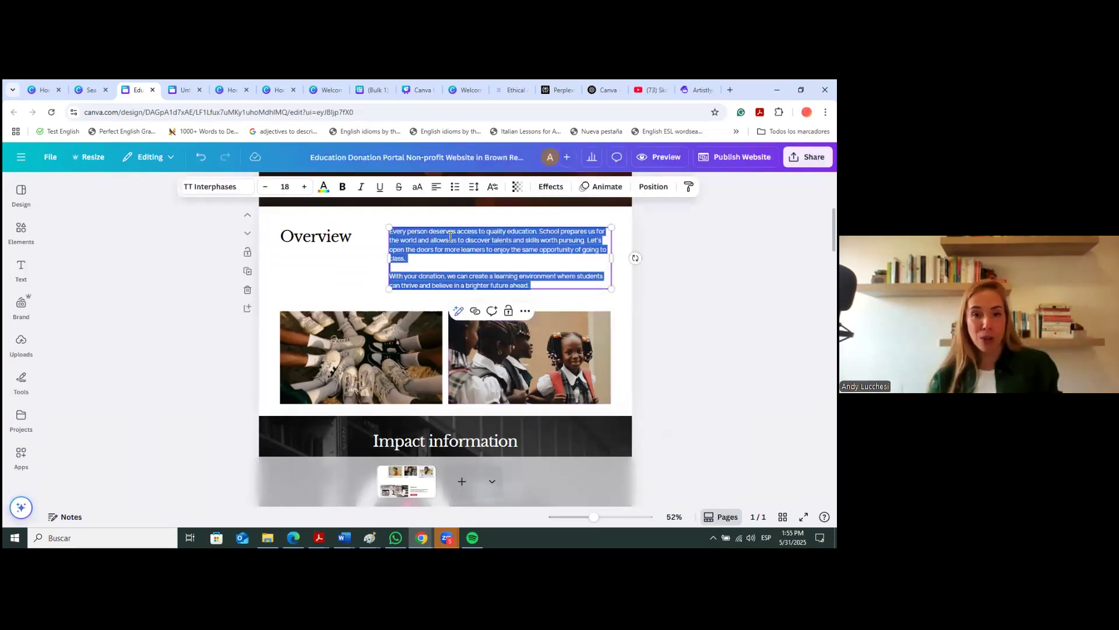
left_click(360, 331)
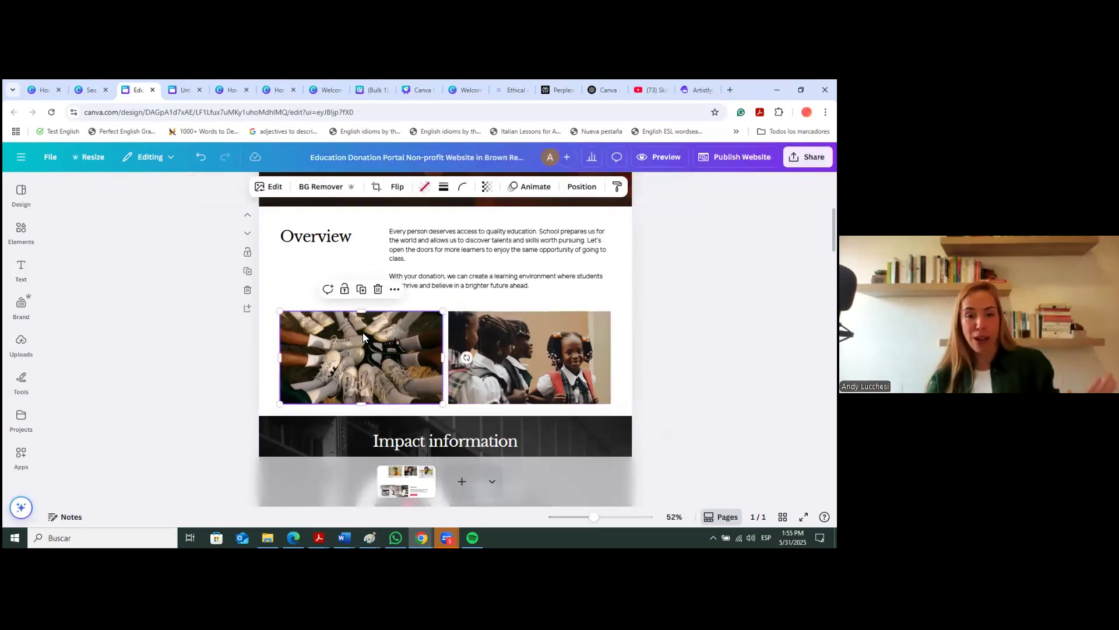
left_click(496, 258)
left_click(496, 259)
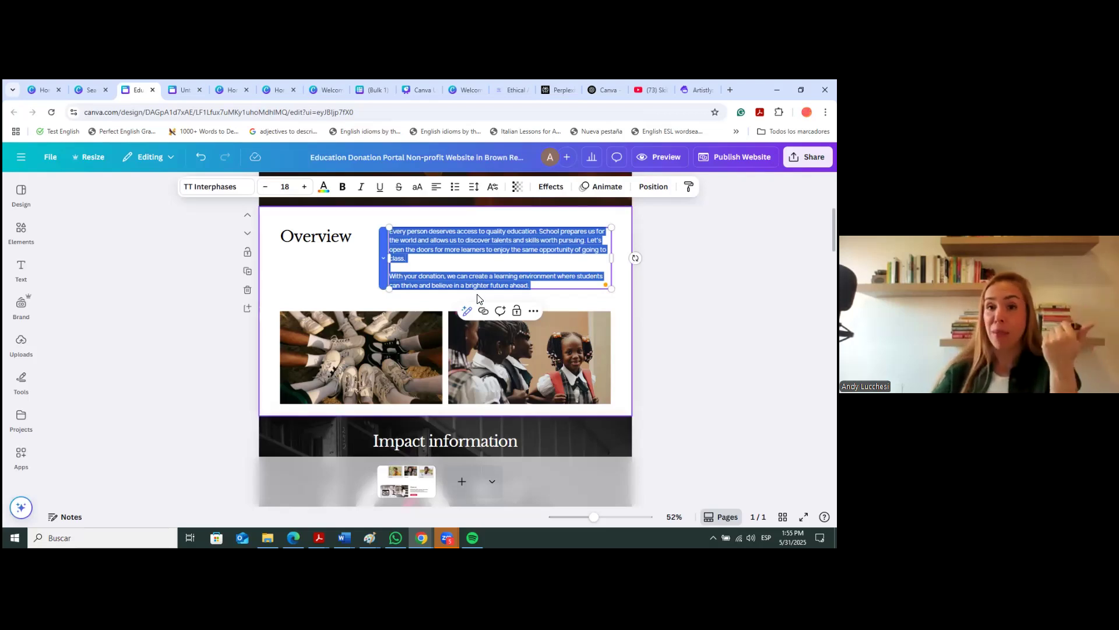
left_click(703, 281)
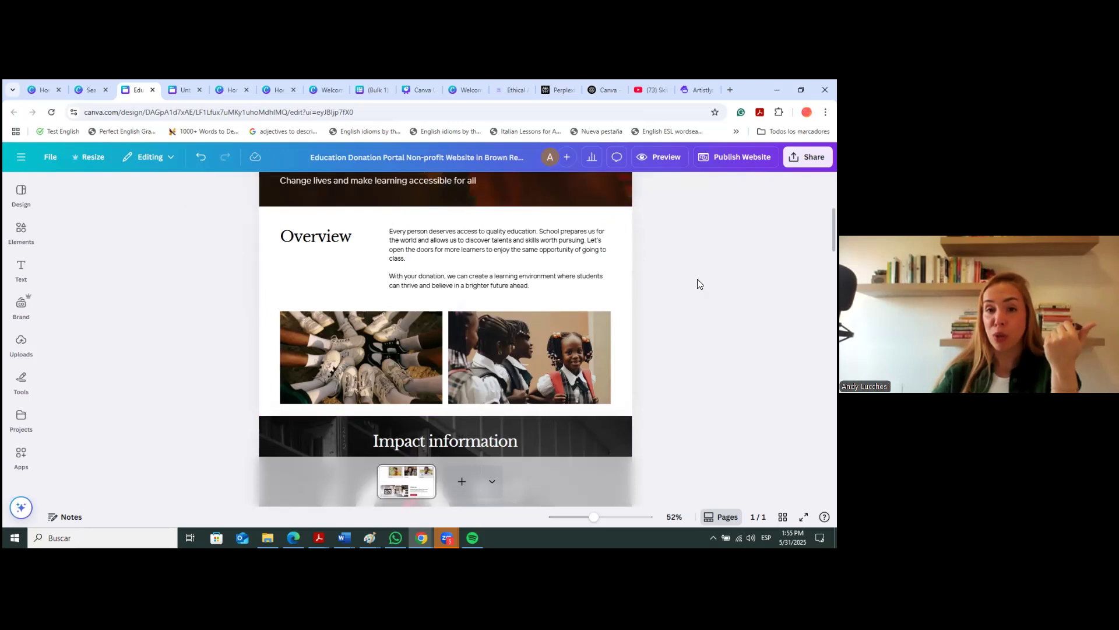
Examine the Magic Write options for the whole Overview text, including the form for adding a new voice from sample text
left_click(486, 261)
left_click(486, 261)
left_click(500, 273)
left_click_drag(532, 289, 394, 232)
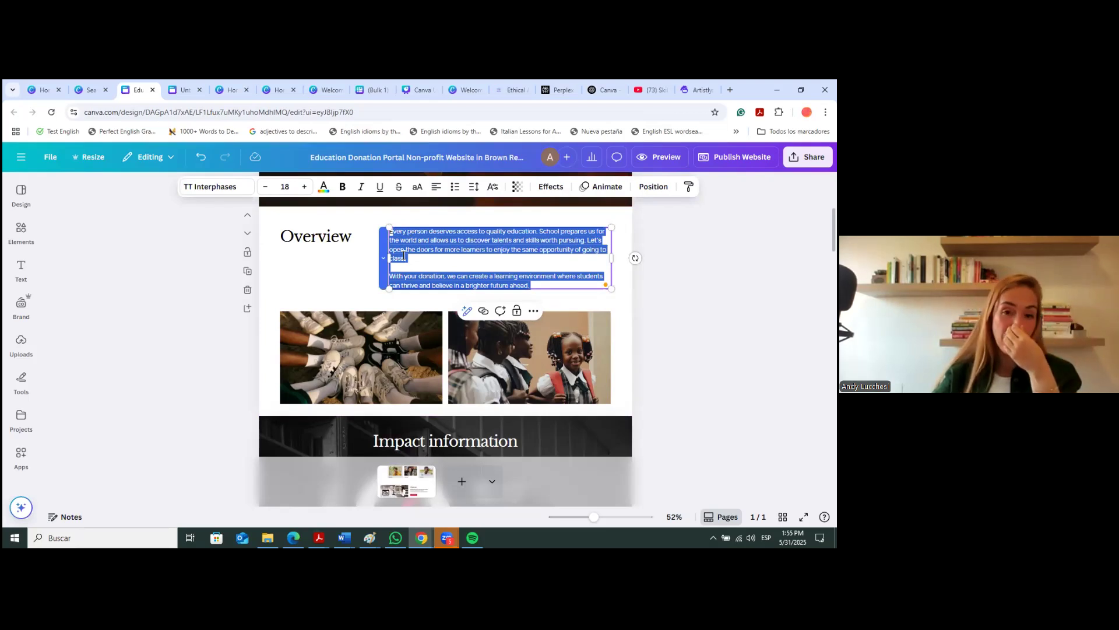
left_click(466, 312)
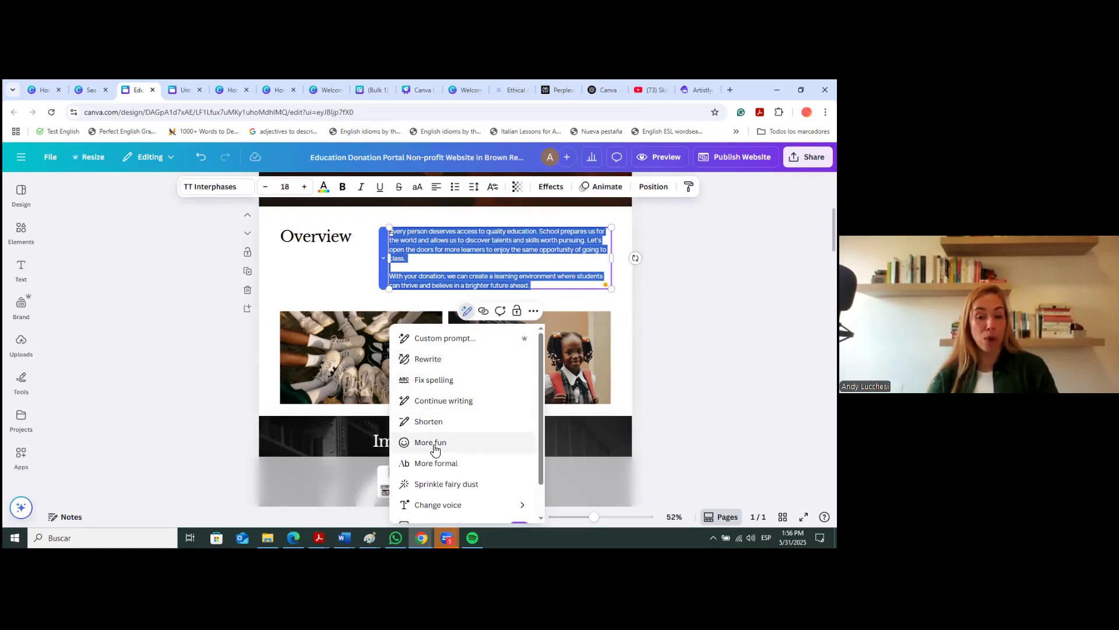
mouse_move(520, 506)
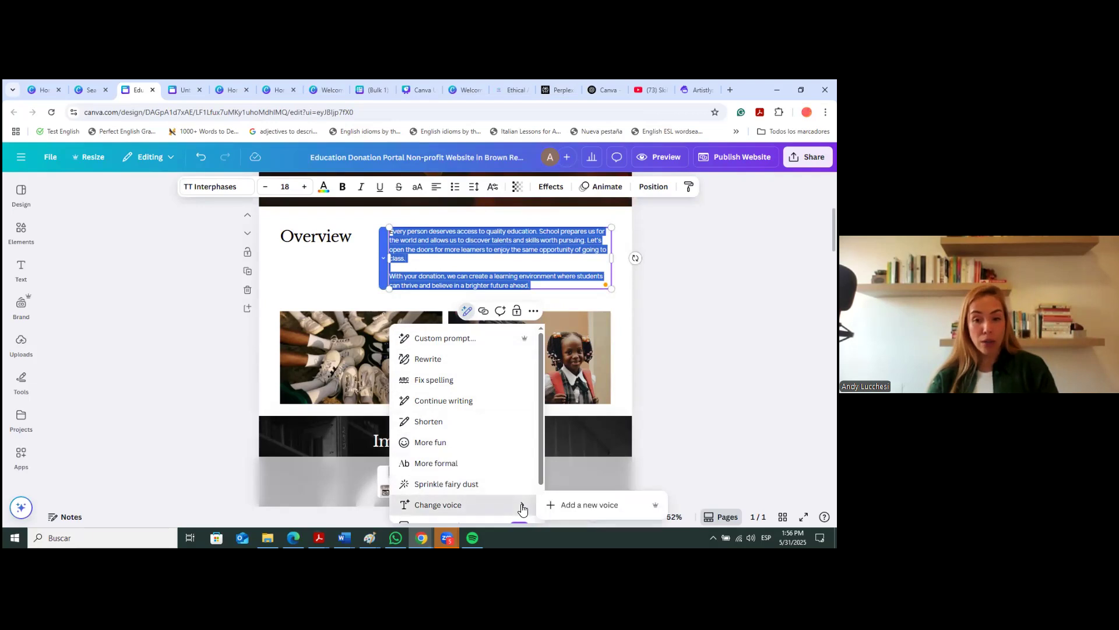
left_click(575, 506)
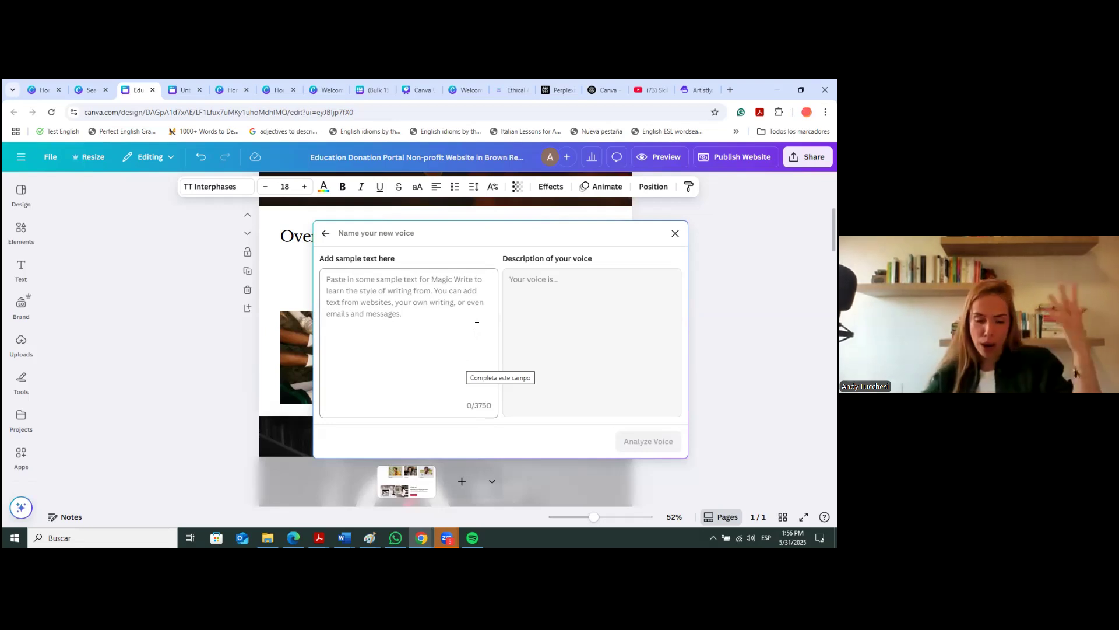
left_click(675, 234)
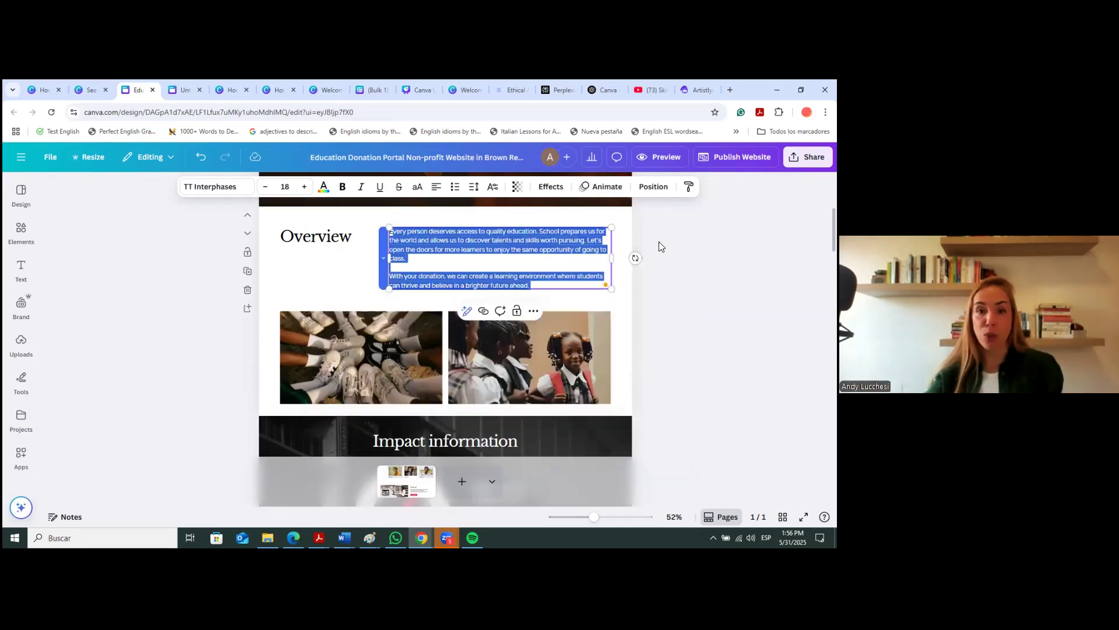
left_click(677, 232)
Look through the website design's sections down to the fundraising how-to page and return to the Overview area
scroll(705, 269, "up", 4)
scroll(664, 305, "down", 5)
scroll(665, 311, "down", 10)
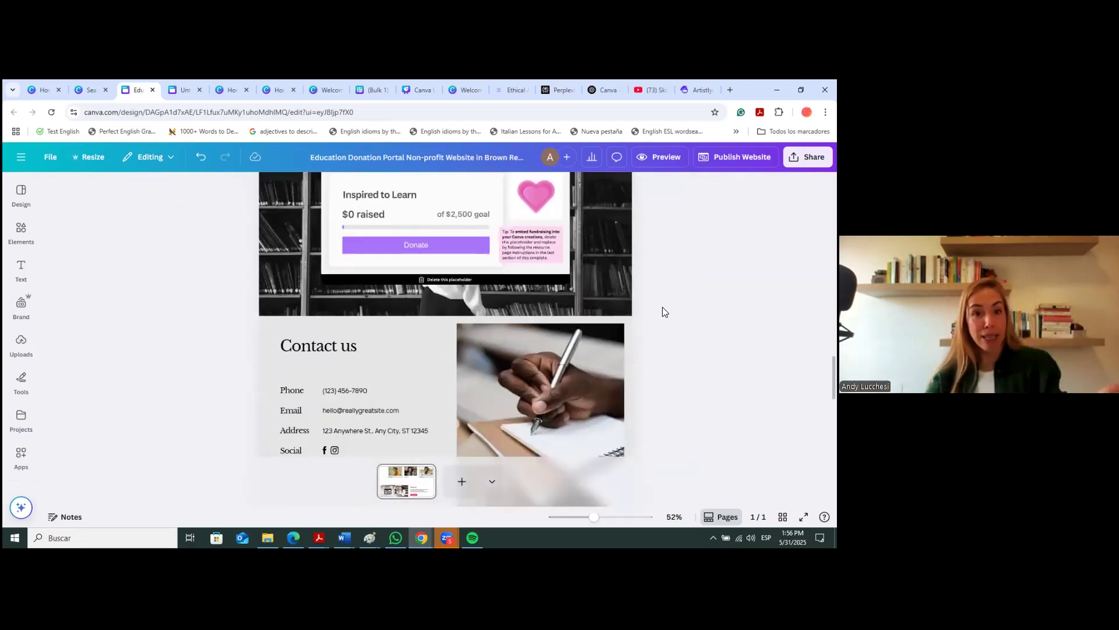
scroll(662, 315, "down", 5)
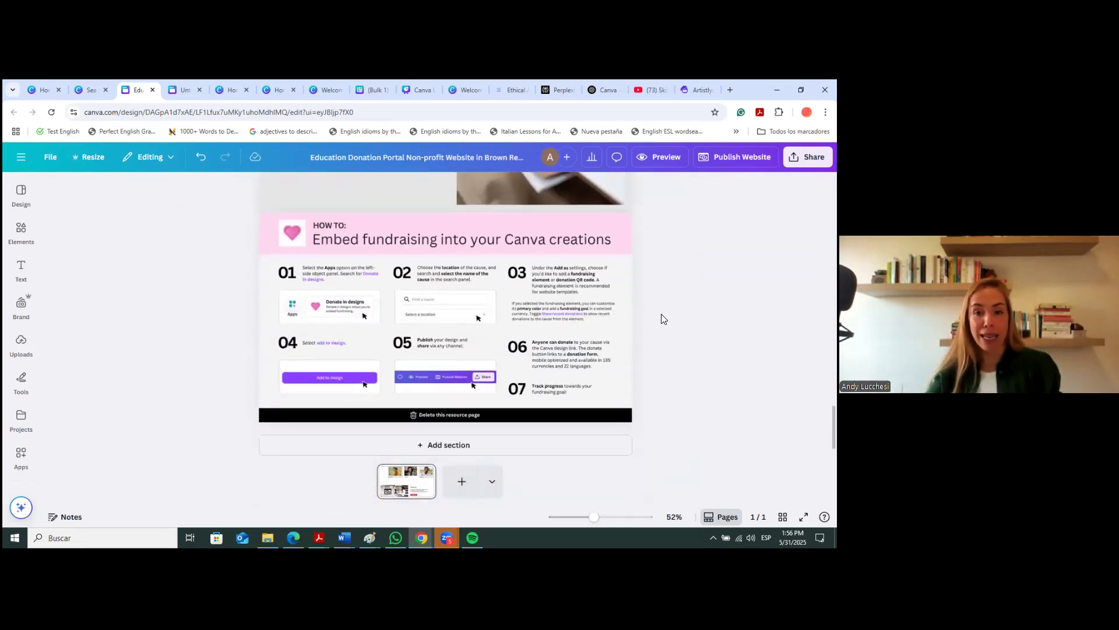
scroll(661, 315, "up", 15)
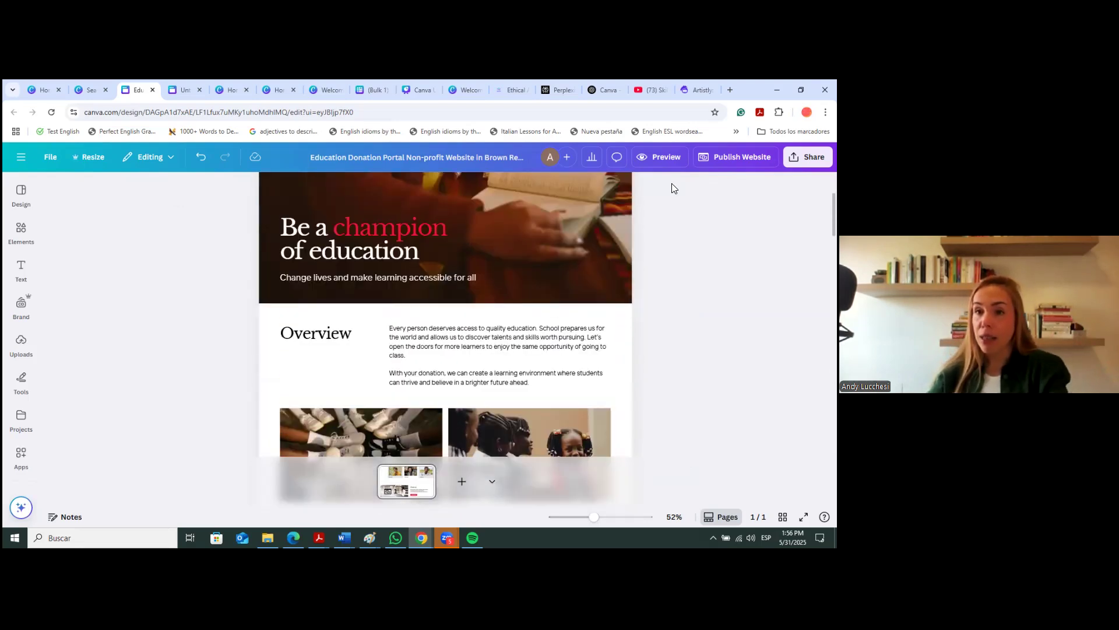
Examine the website publishing settings and the custom domain options, including bringing your own domain, without publishing
left_click(758, 155)
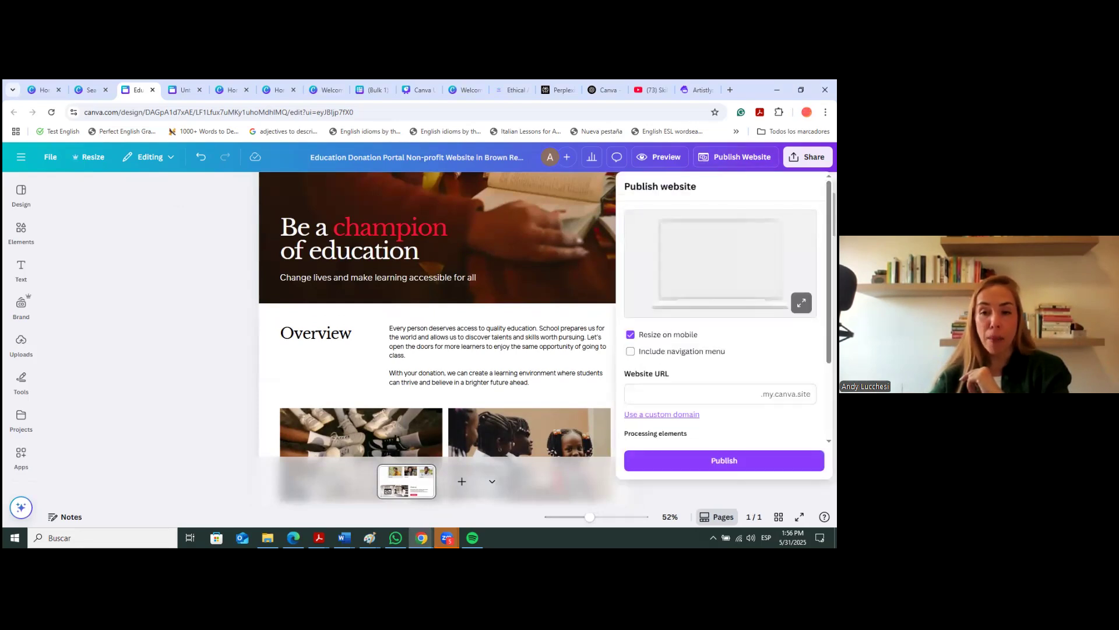
left_click(673, 415)
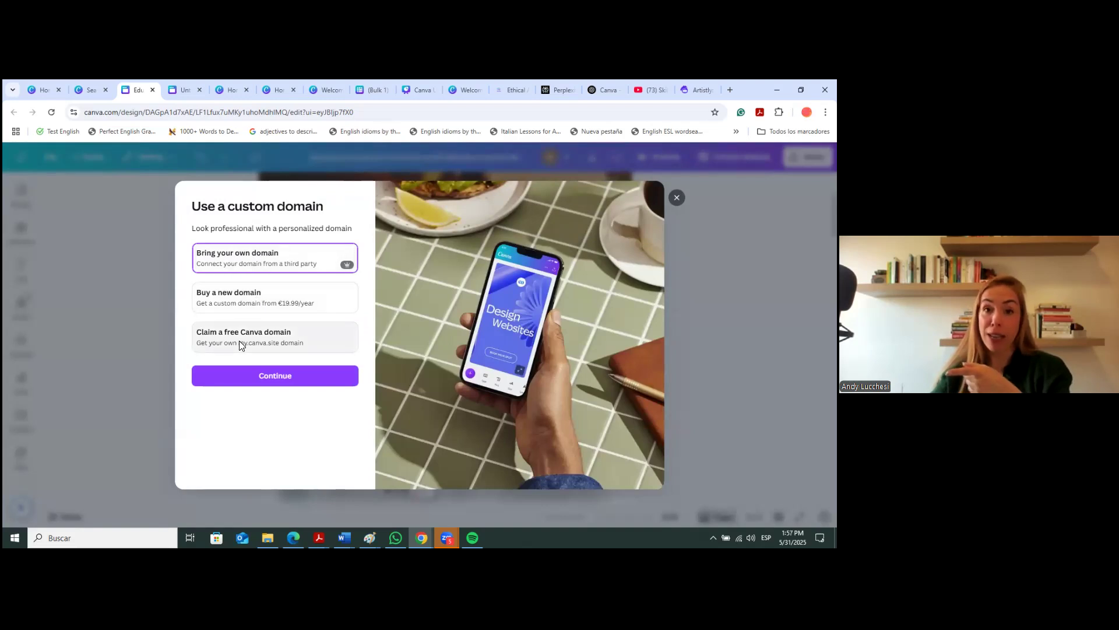
left_click(252, 380)
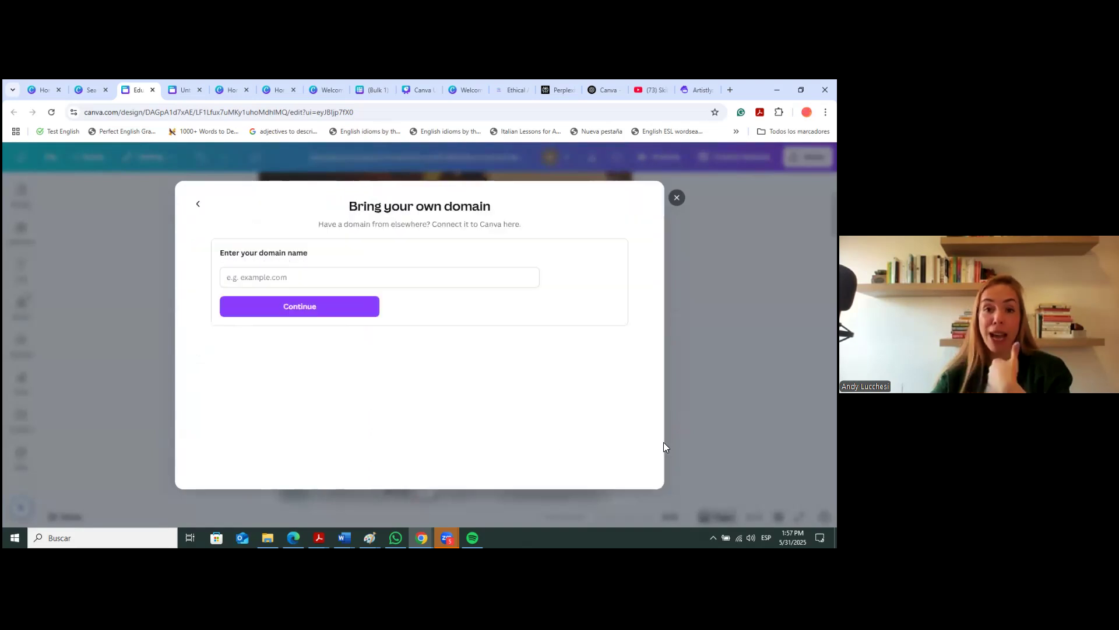
left_click(676, 197)
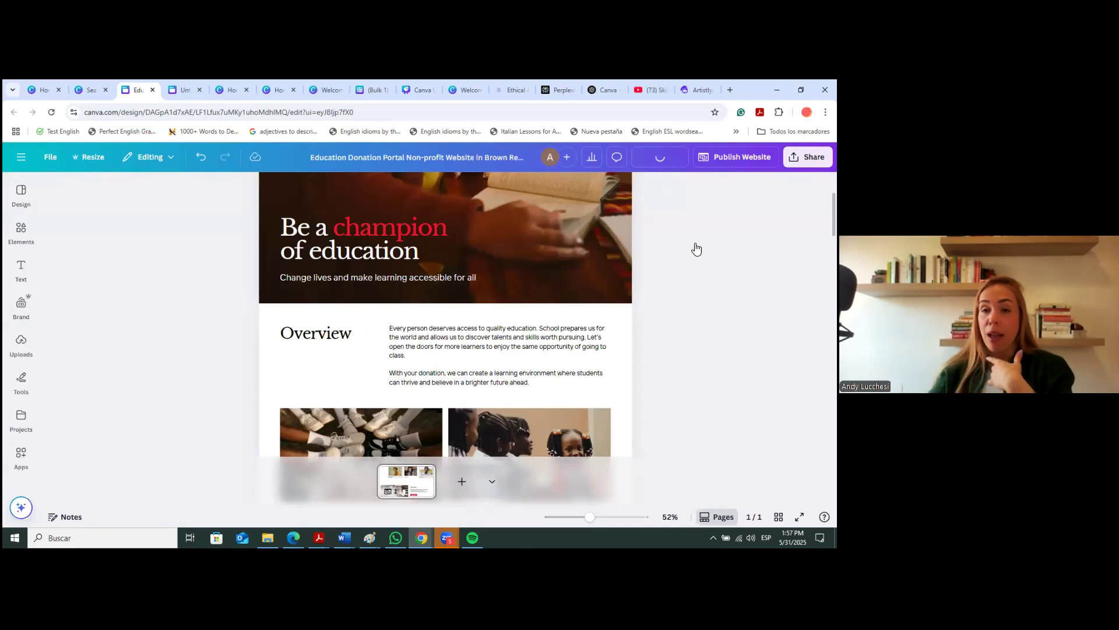
Preview the website in desktop view and look through its donation, testimonial and About us sections
left_click(659, 157)
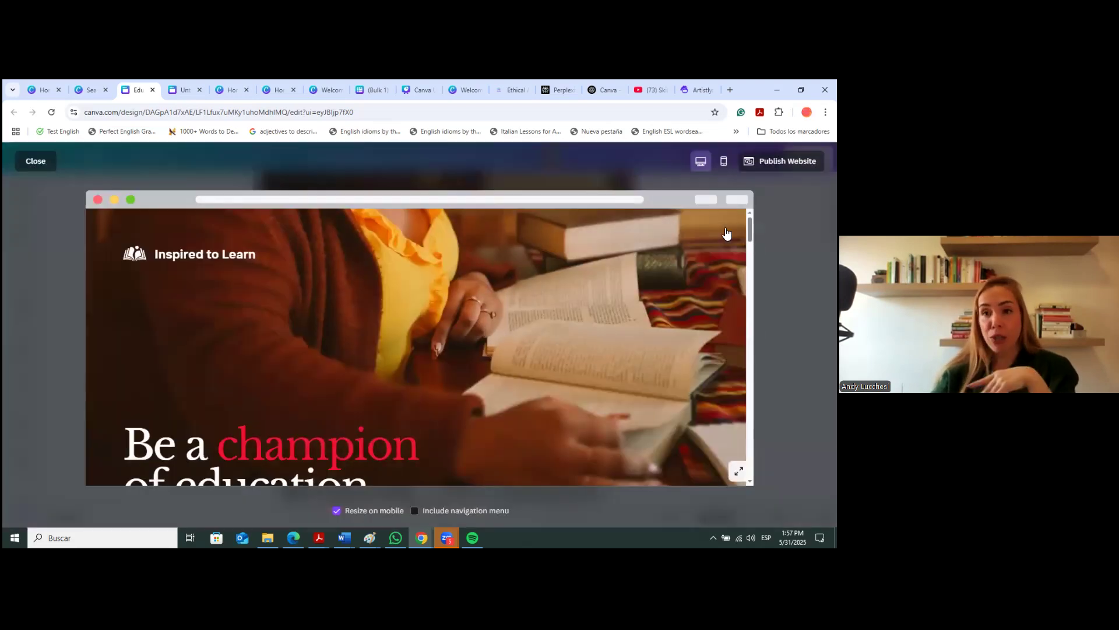
scroll(690, 322, "down", 3)
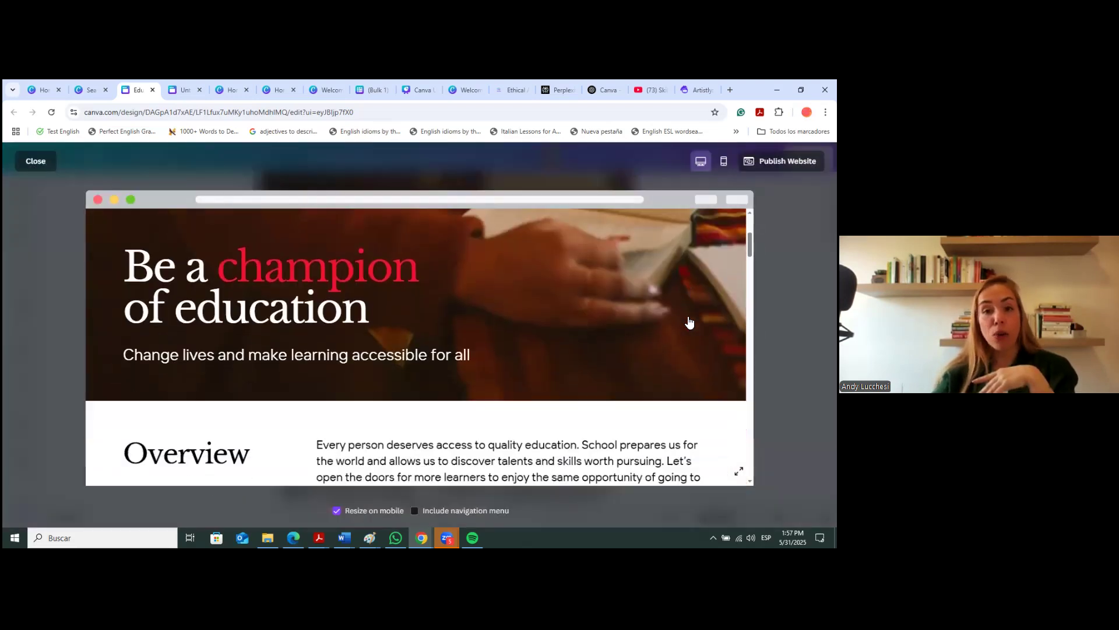
scroll(689, 323, "down", 5)
scroll(689, 322, "down", 5)
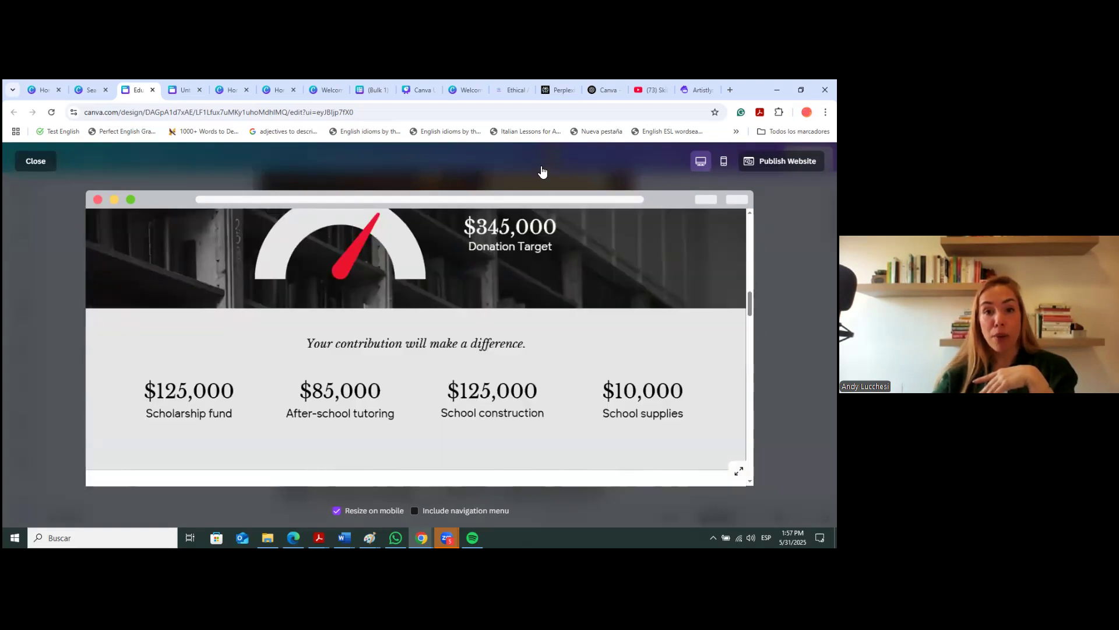
scroll(539, 396, "down", 1)
scroll(540, 396, "down", 5)
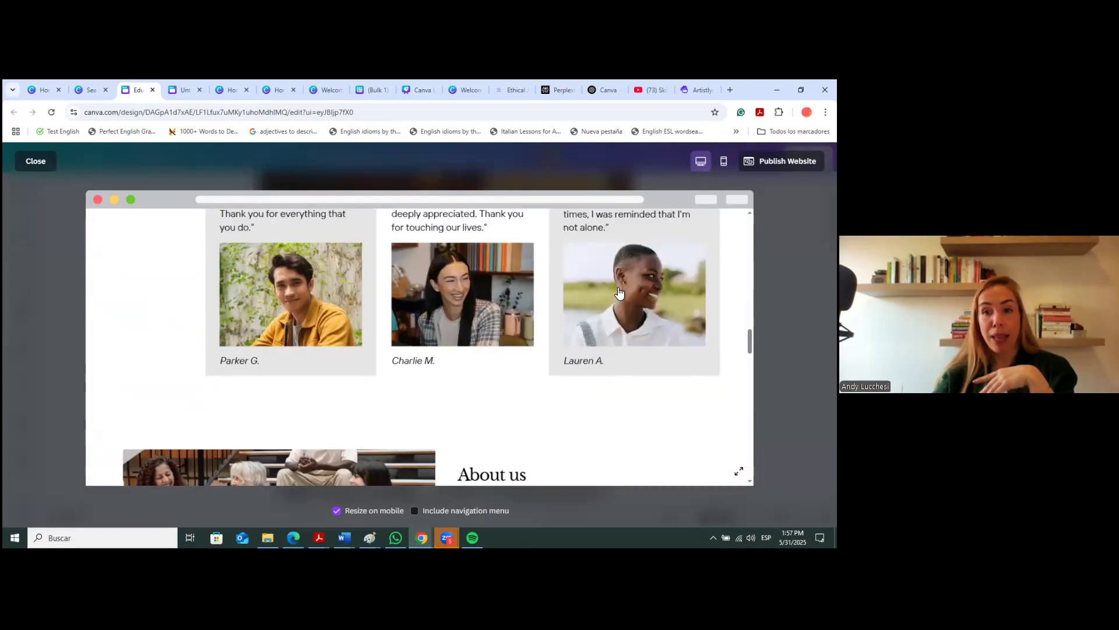
Preview the website in mobile view from its title to the Overview photos, and return to the editor
left_click(724, 161)
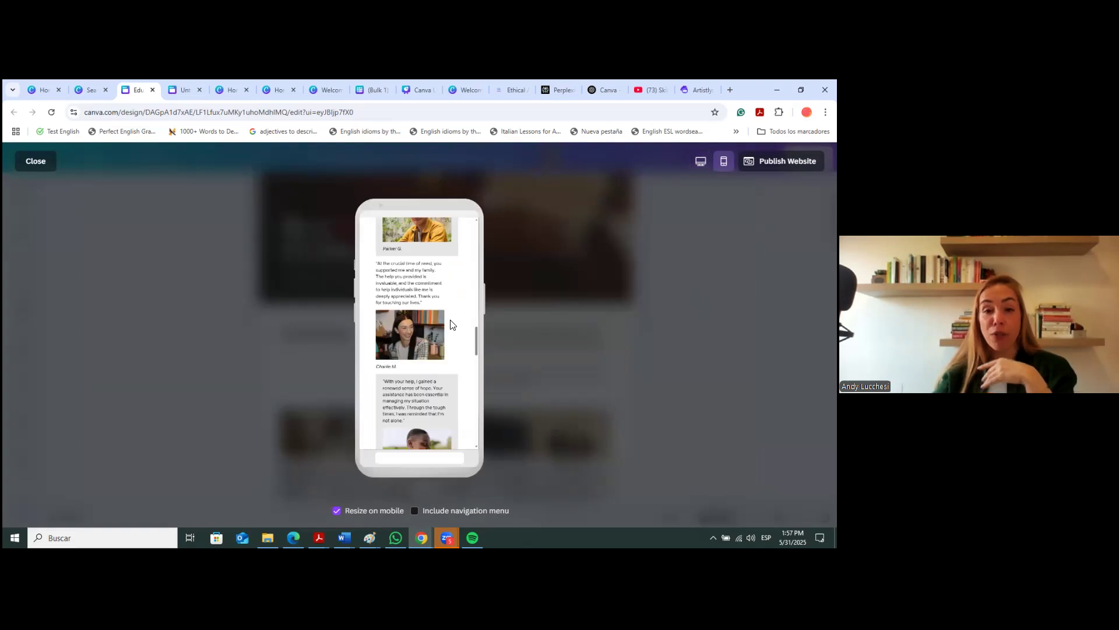
scroll(448, 322, "up", 6)
scroll(443, 324, "up", 5)
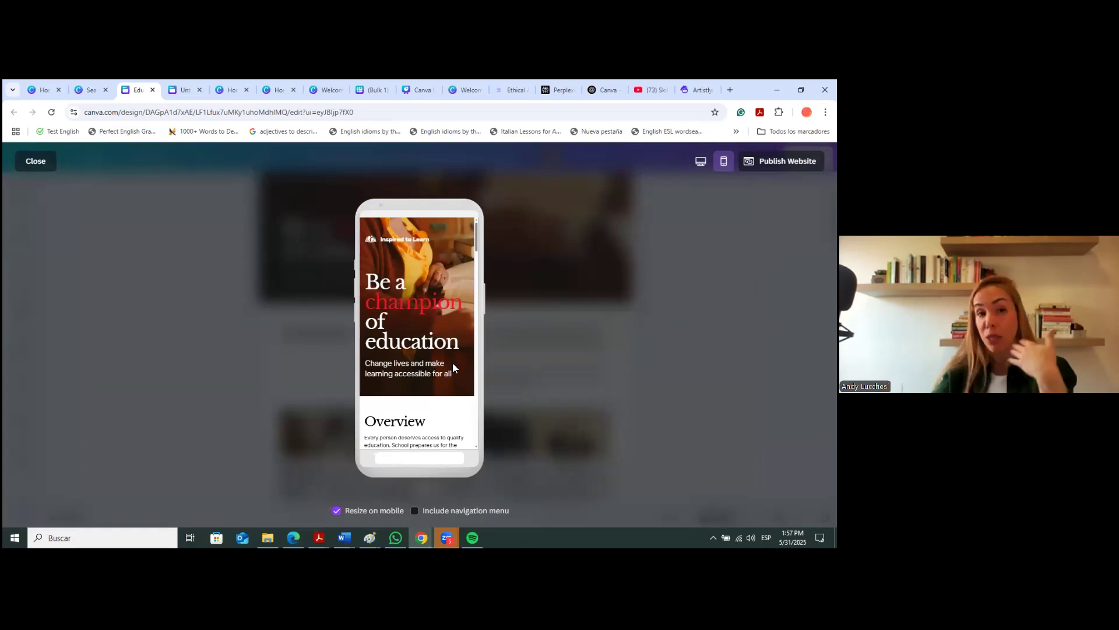
scroll(454, 373, "down", 1)
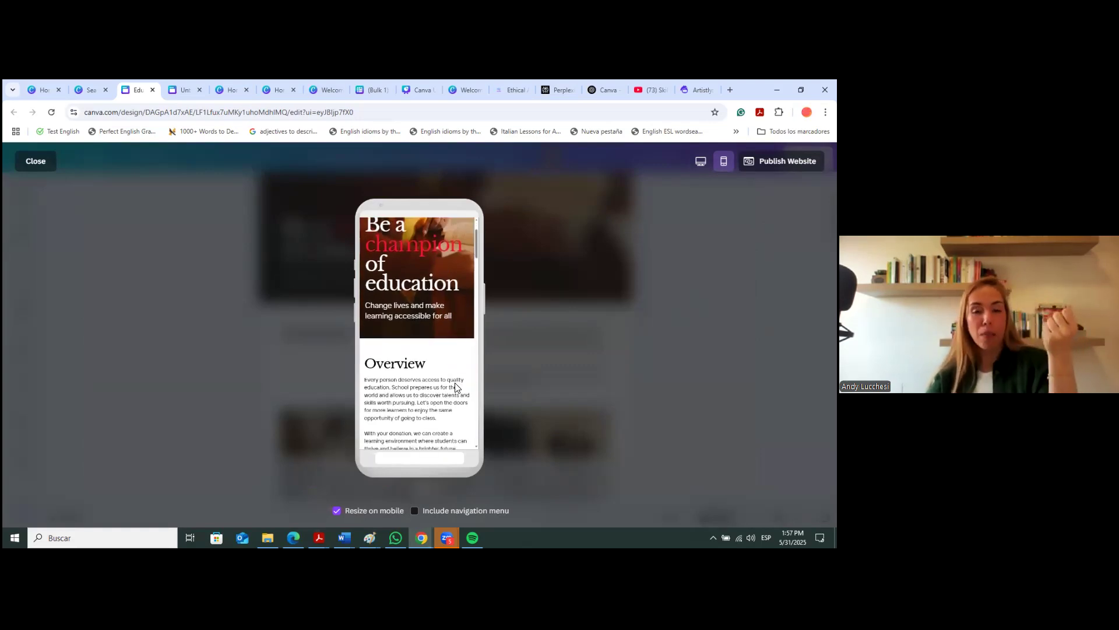
scroll(442, 359, "down", 3)
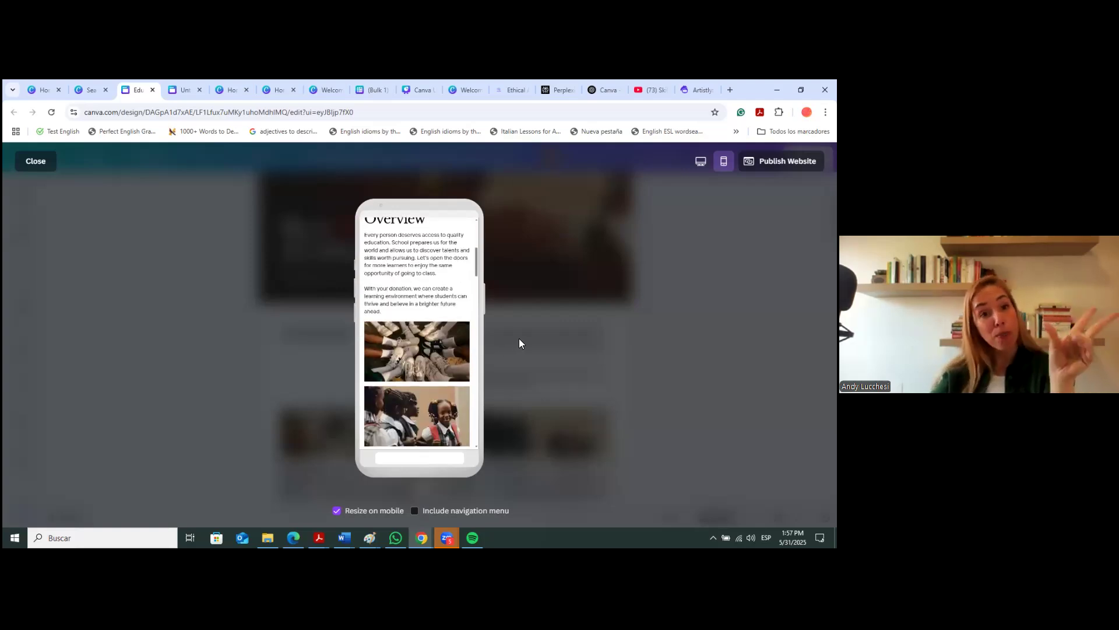
key("Escape")
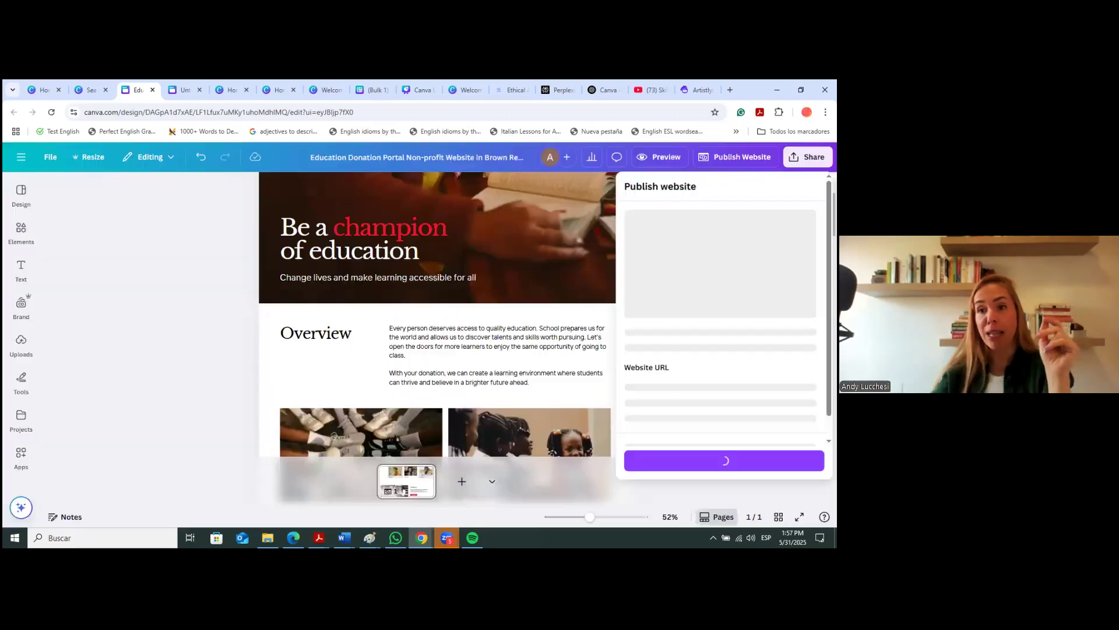
left_click(126, 278)
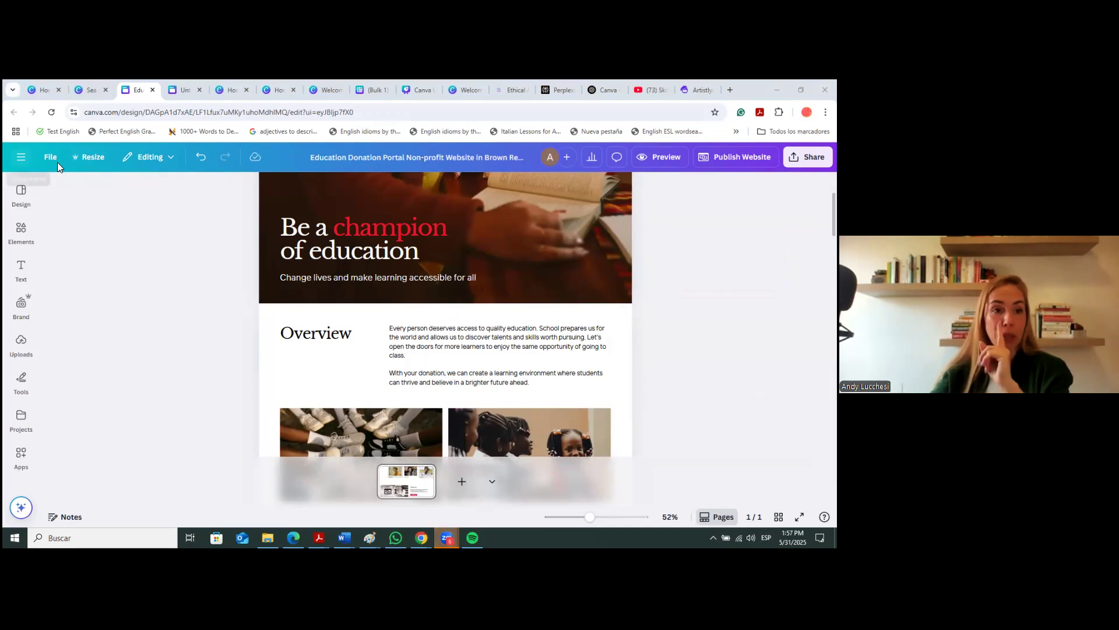
Create a new Doc from the Canva home page and generate text in it with Magic Write's suggested Blog post prompt
left_click(21, 156)
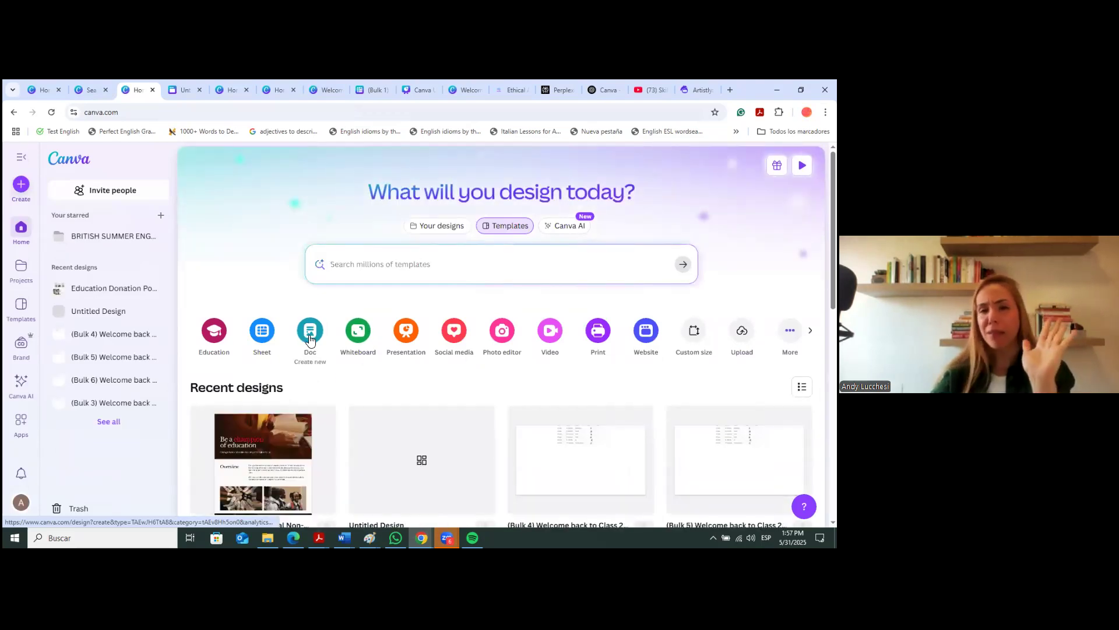
left_click(310, 335)
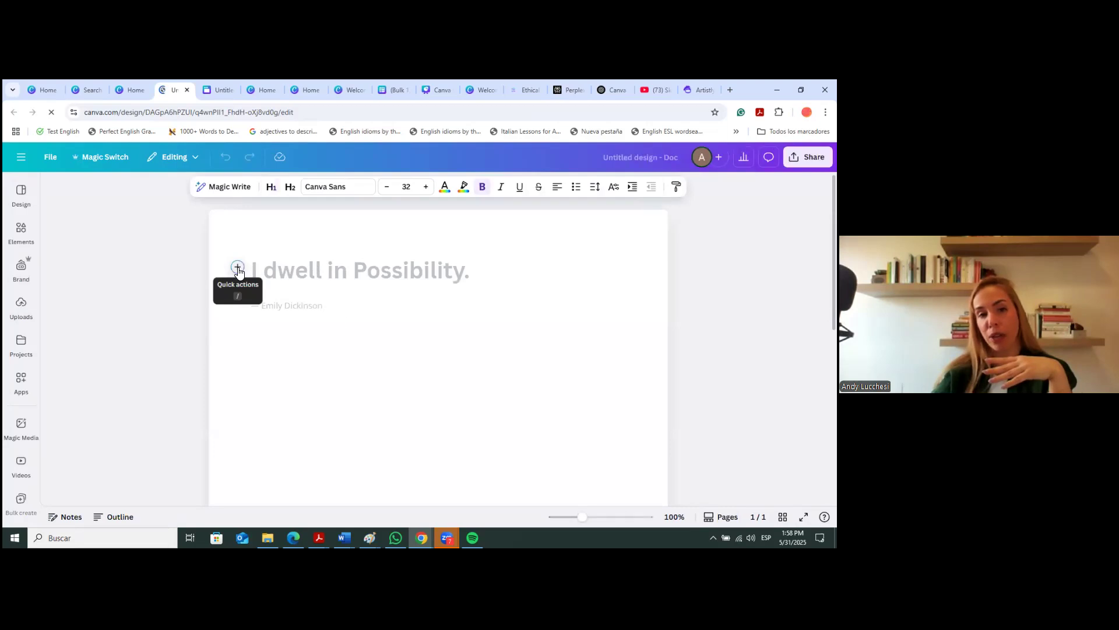
left_click(237, 268)
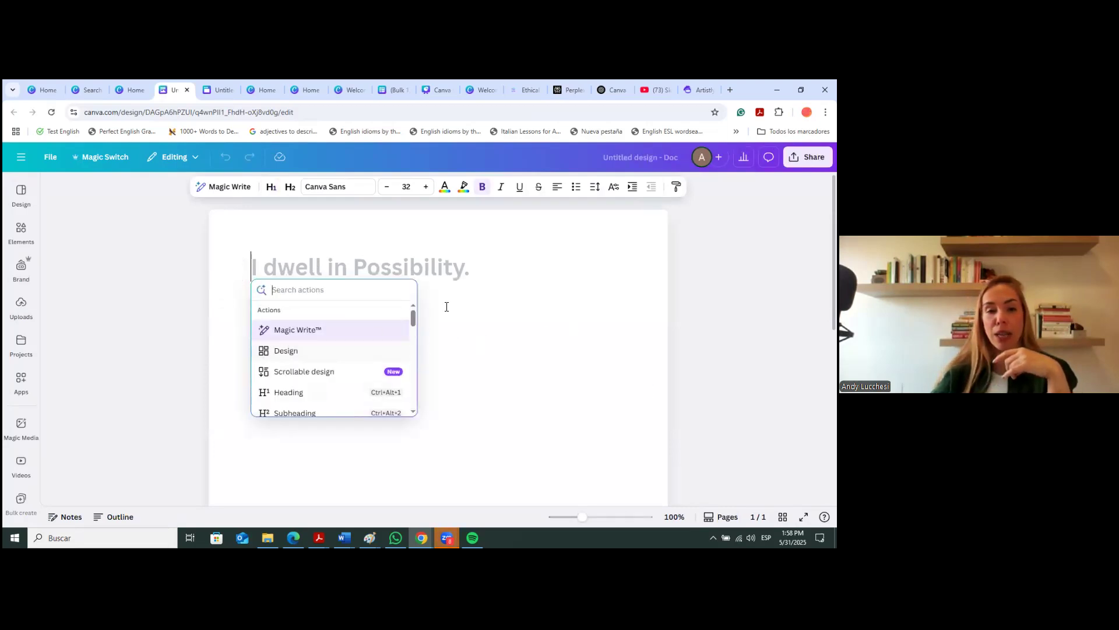
scroll(446, 306, "down", 1)
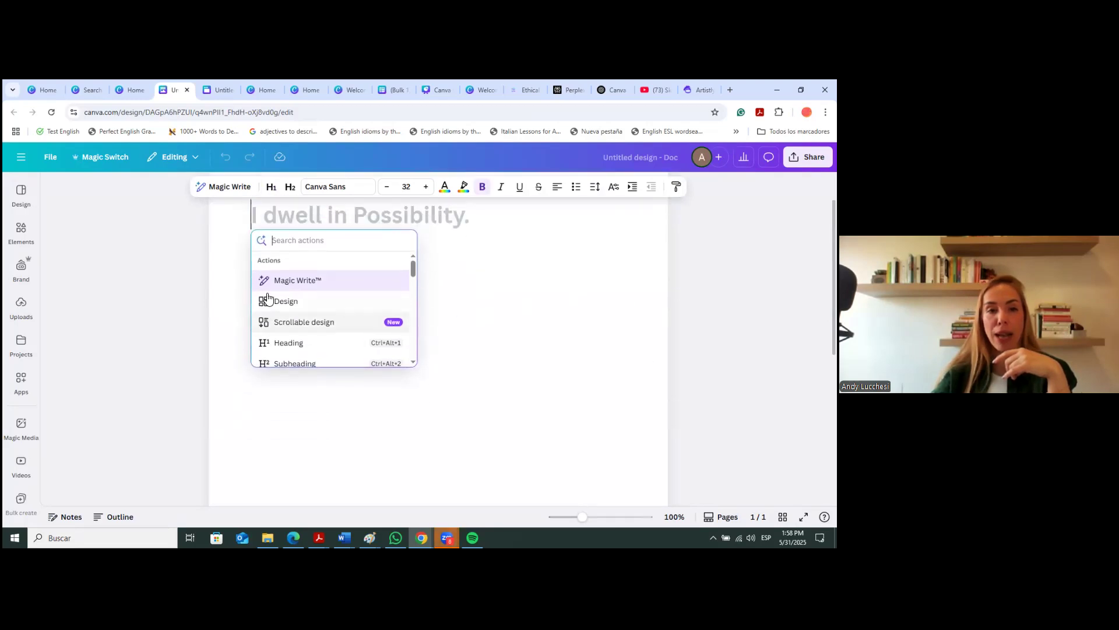
left_click(310, 281)
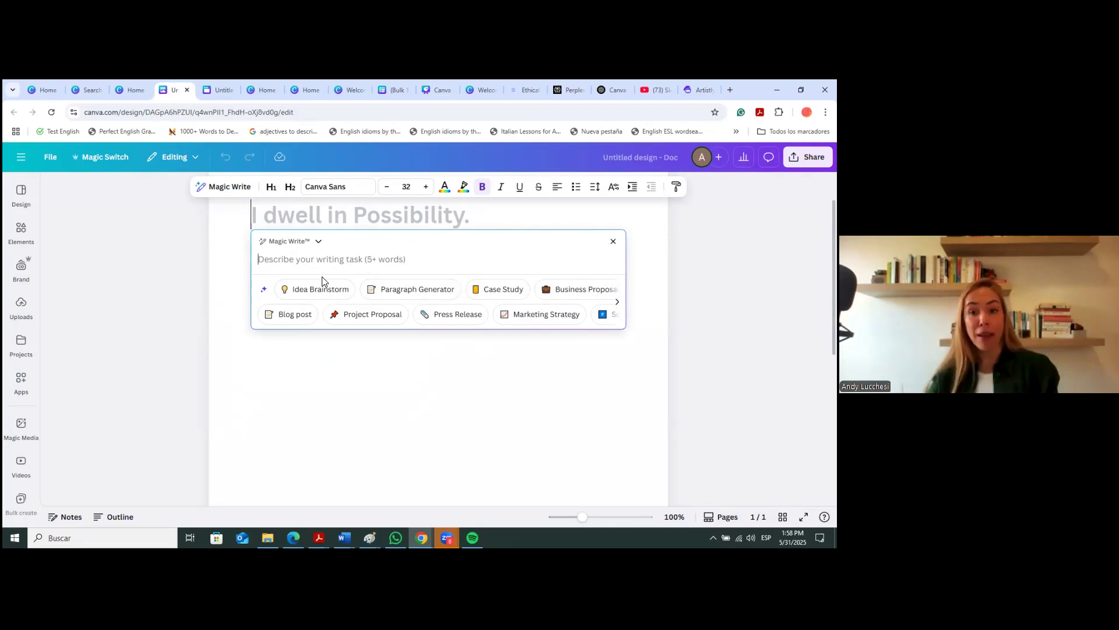
left_click(295, 314)
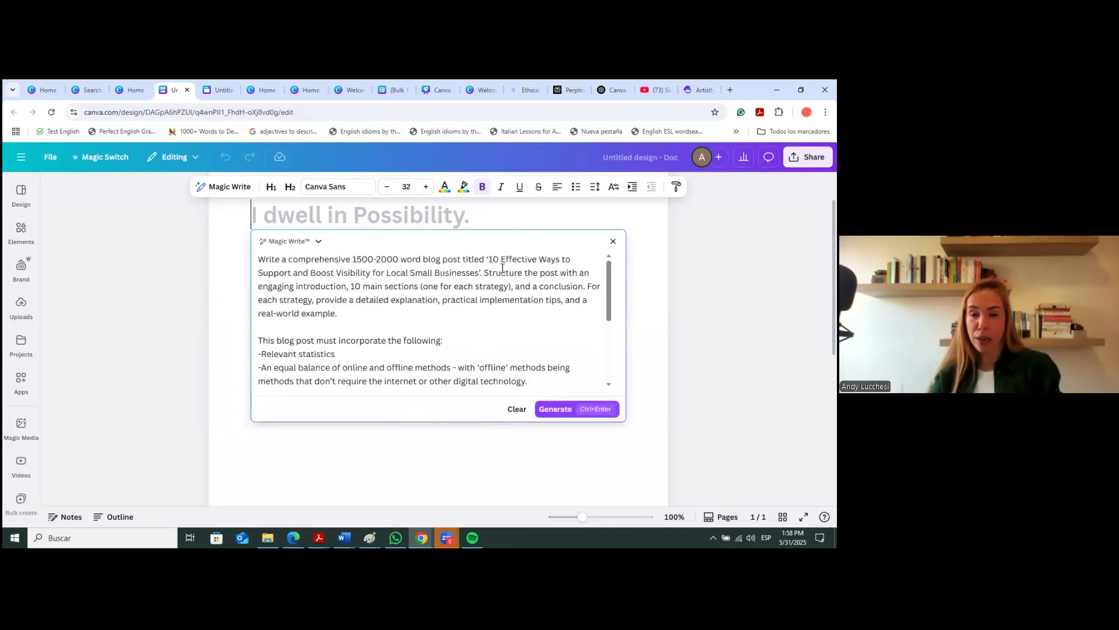
left_click(553, 411)
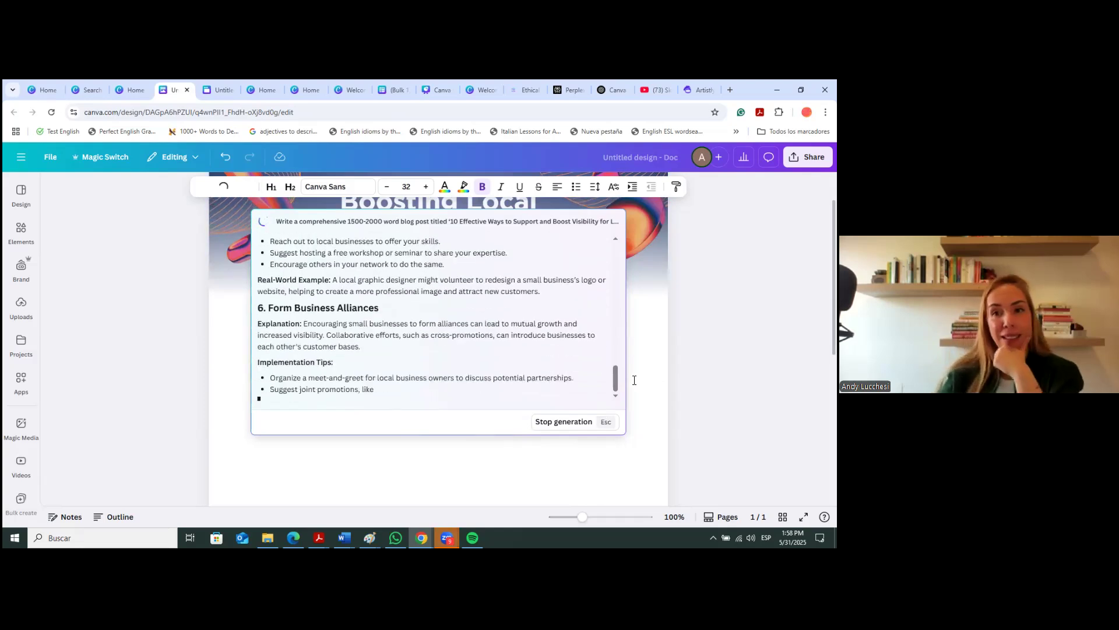
Insert the generated blog post on boosting local small businesses into the Doc and skim the inserted text
scroll(688, 327, "up", 1)
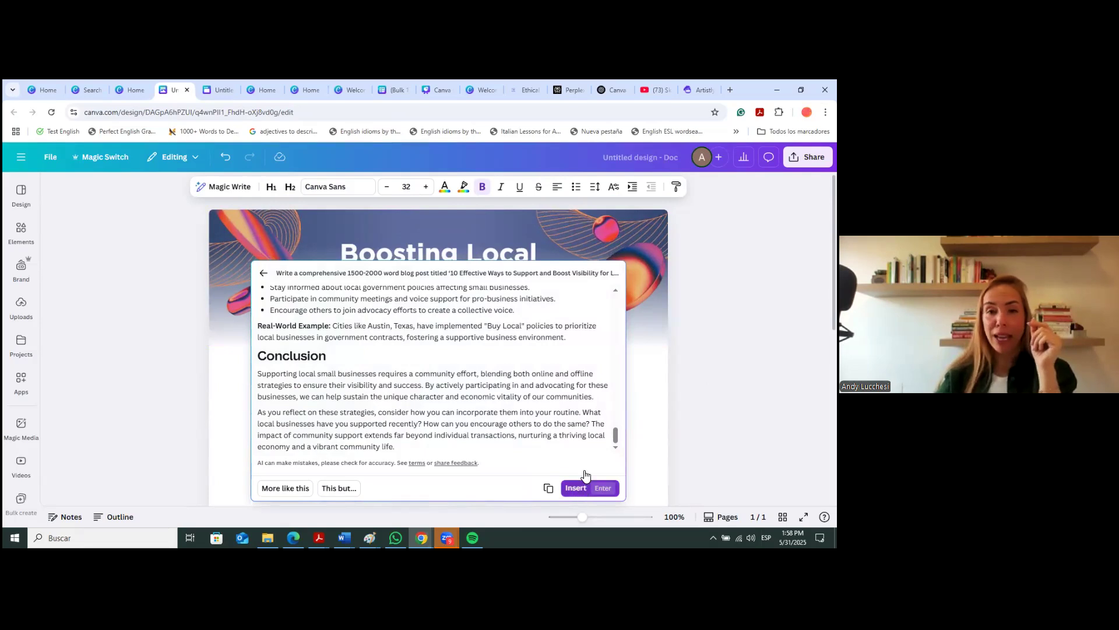
key("Return")
scroll(488, 376, "down", 8)
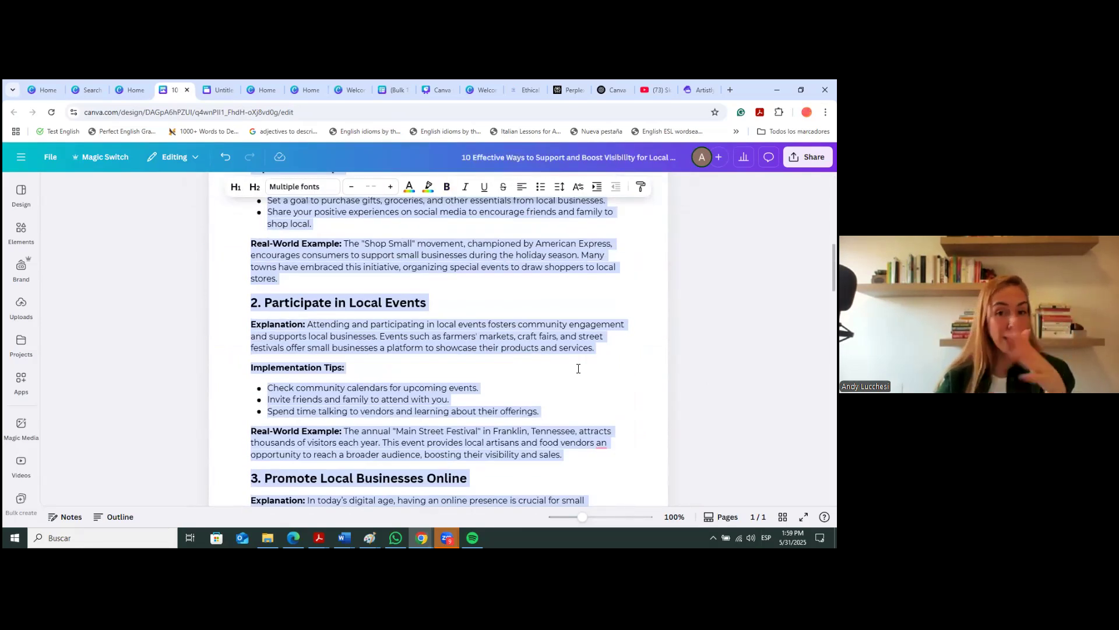
scroll(554, 303, "up", 10)
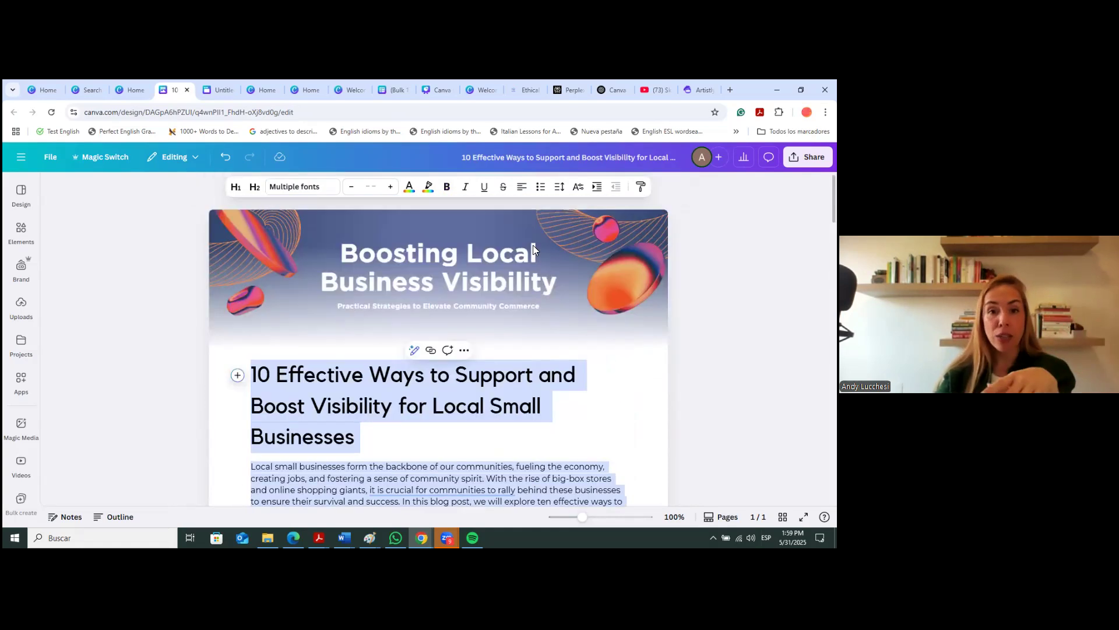
Replace the Doc's banner design with the purple and yellow "Do what you can" motivational quote template and save it
left_click(531, 239)
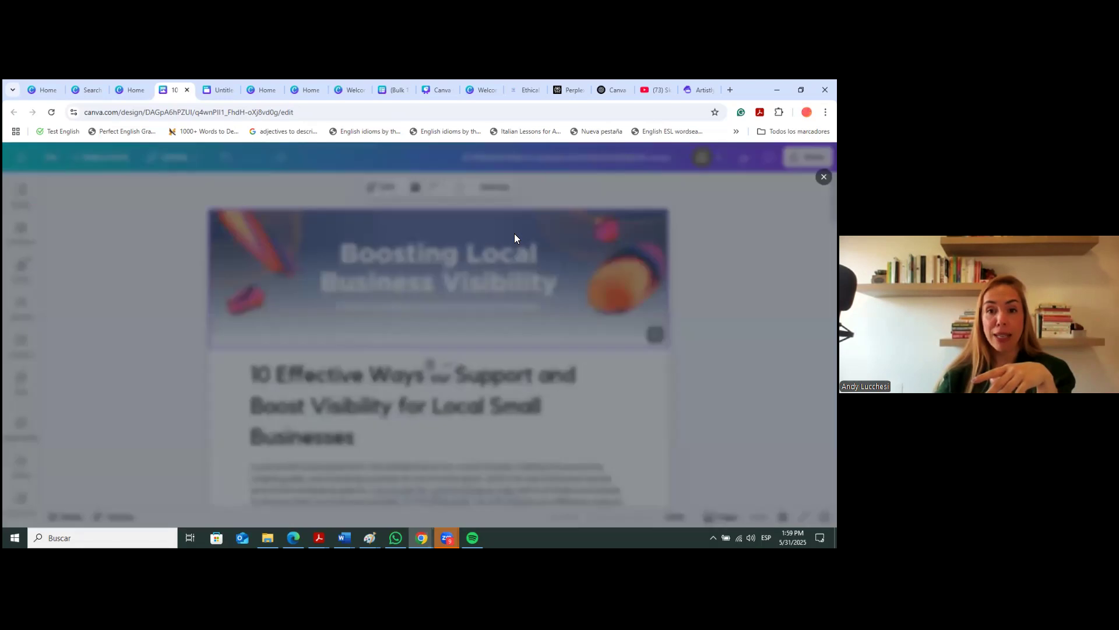
double_click(514, 235)
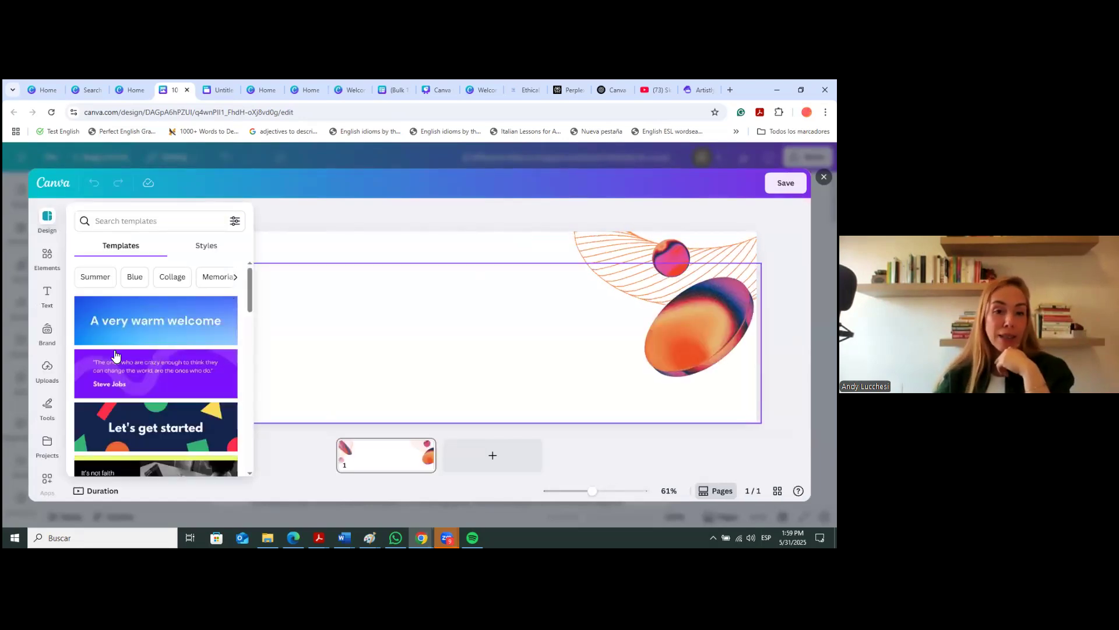
scroll(201, 350, "down", 3)
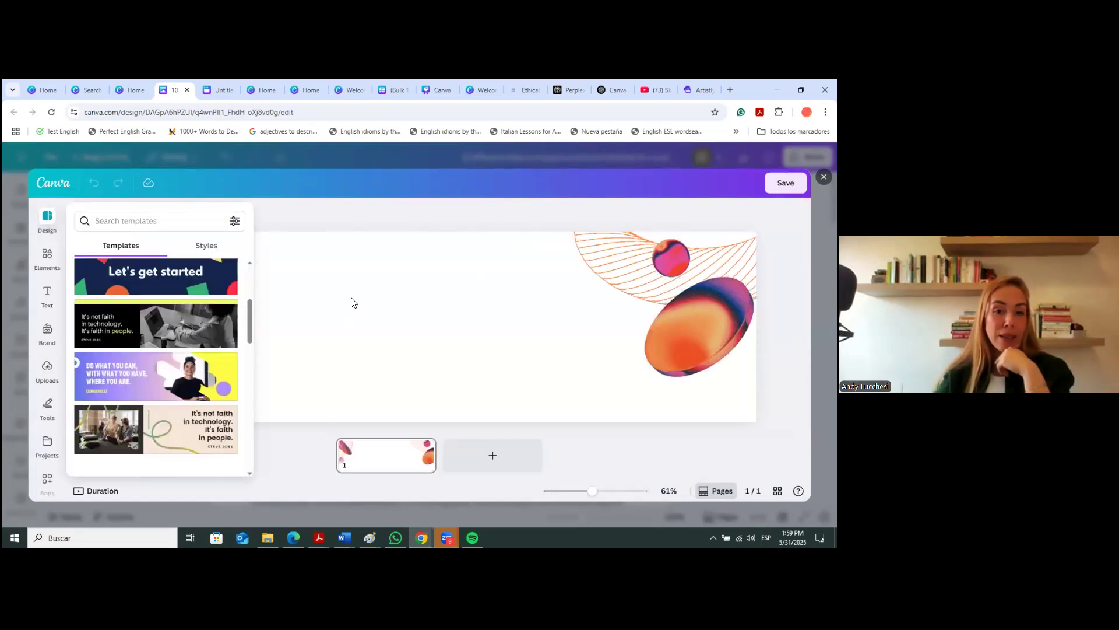
left_click(154, 378)
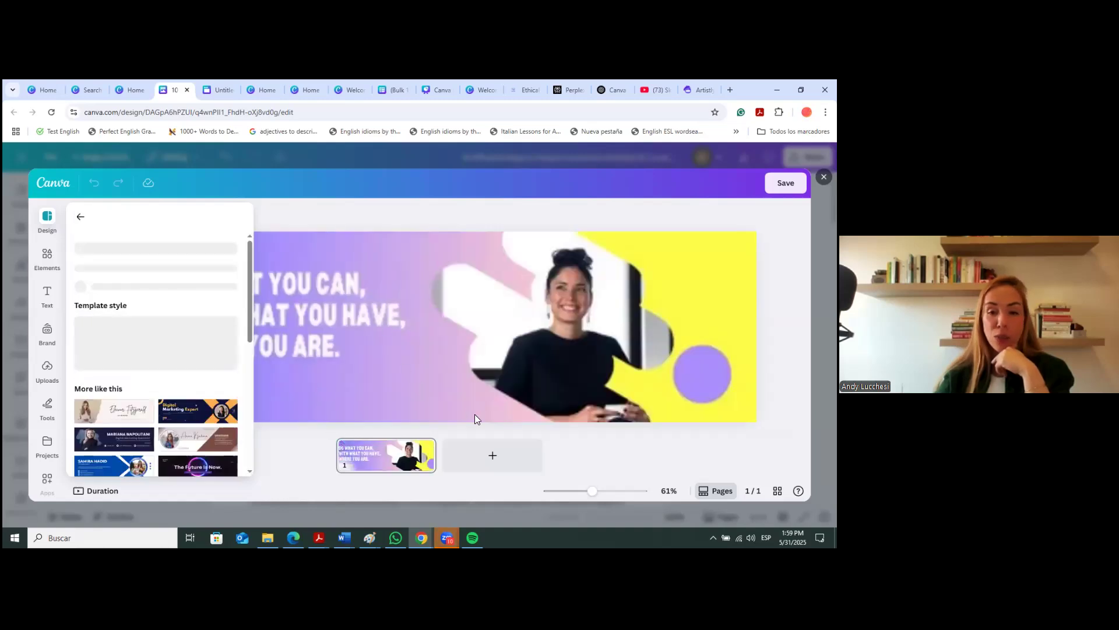
left_click(475, 418)
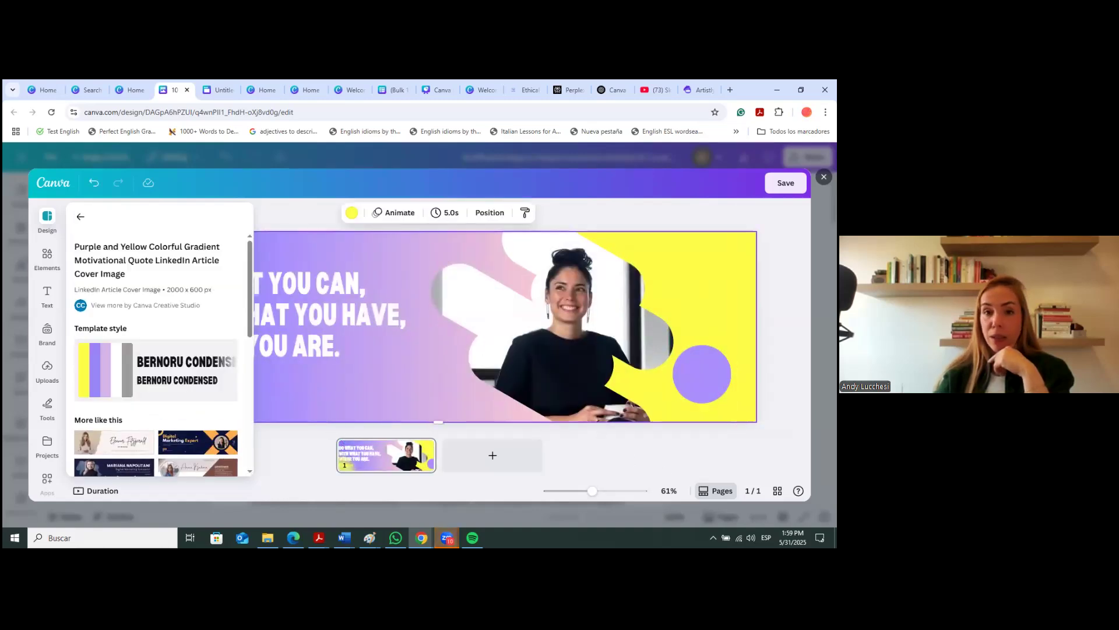
left_click(785, 182)
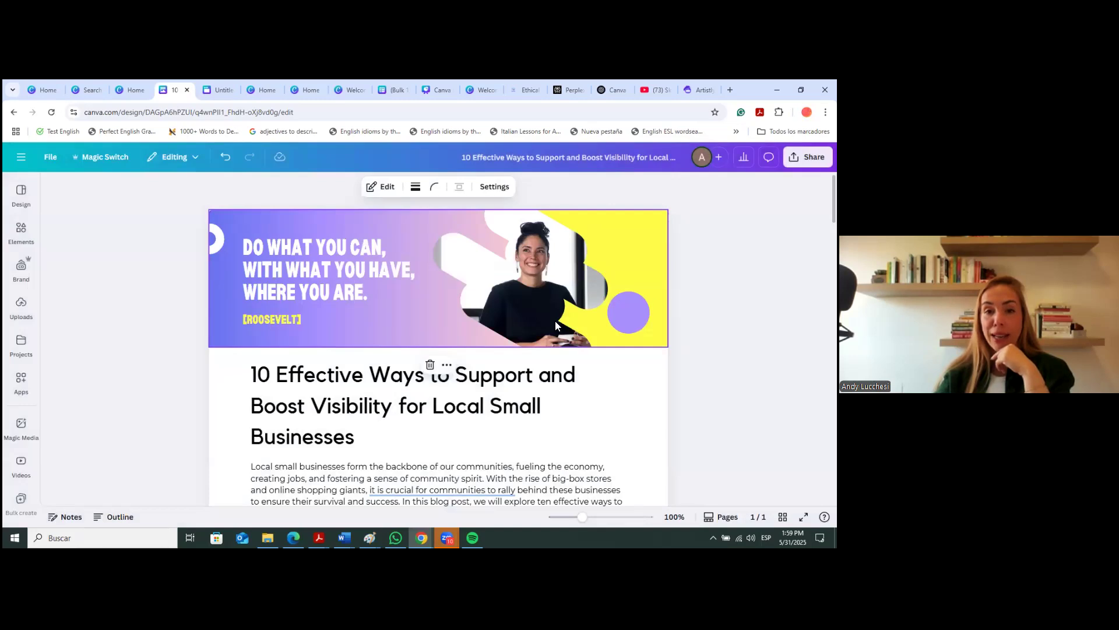
Look through the whole blog post Doc, from the new banner down through its numbered sections and back
scroll(556, 325, "down", 1)
scroll(425, 274, "up", 1)
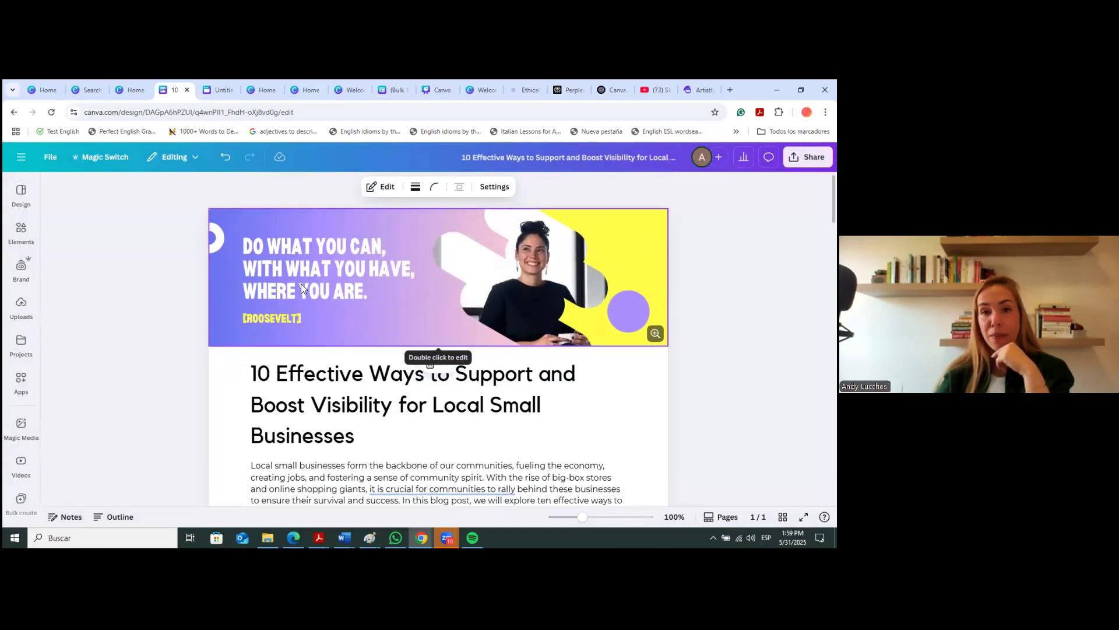
scroll(301, 286, "down", 10)
scroll(302, 290, "down", 15)
scroll(302, 293, "down", 6)
scroll(305, 296, "up", 10)
scroll(305, 298, "up", 15)
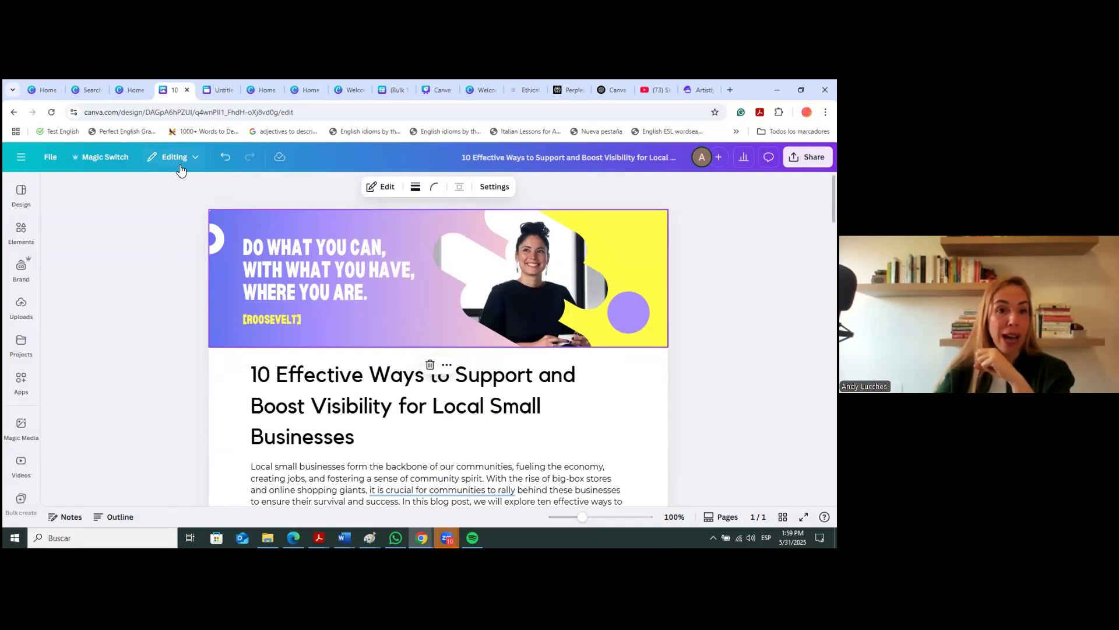
scroll(334, 342, "down", 3)
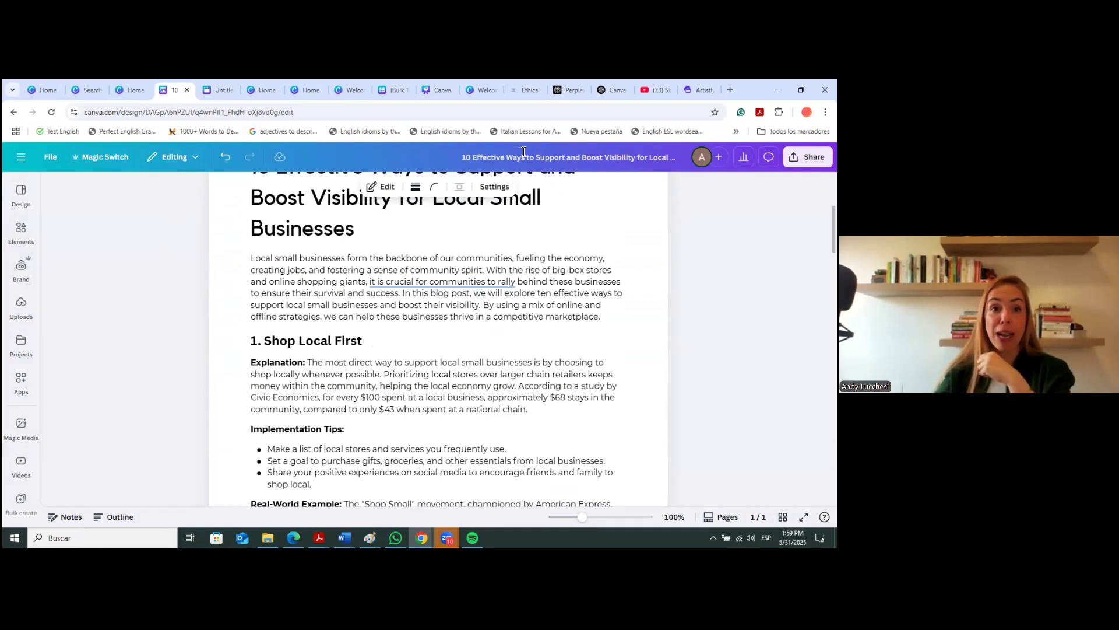
Transform the blog post with Magic Switch into a Doc as an engaging and informative LinkedIn post, and open the new Doc
left_click(192, 157)
left_click(102, 221)
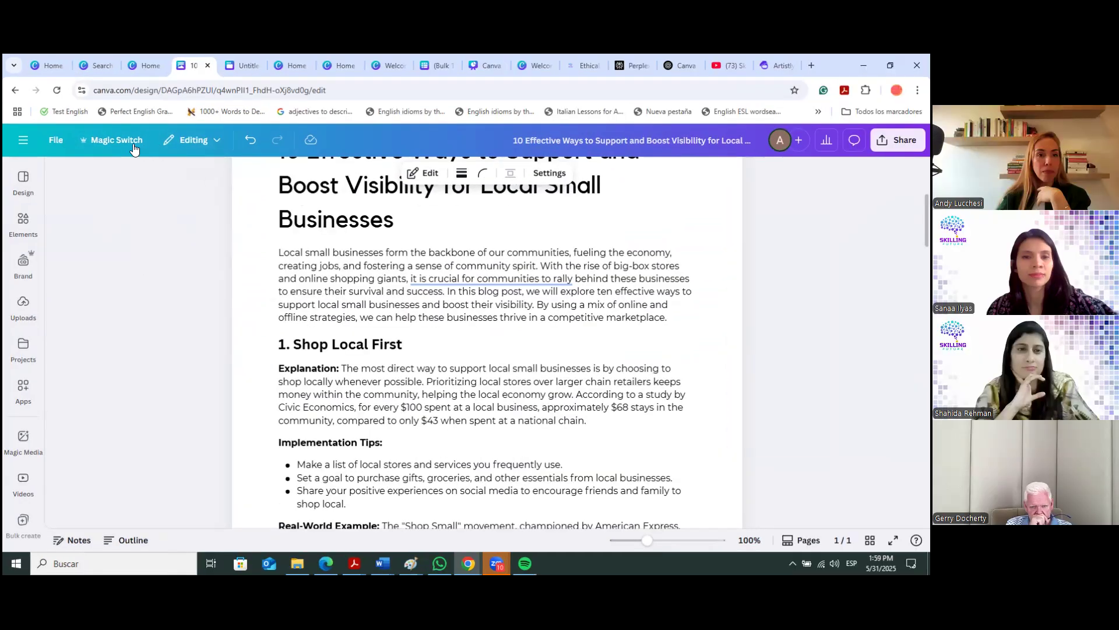
left_click(133, 143)
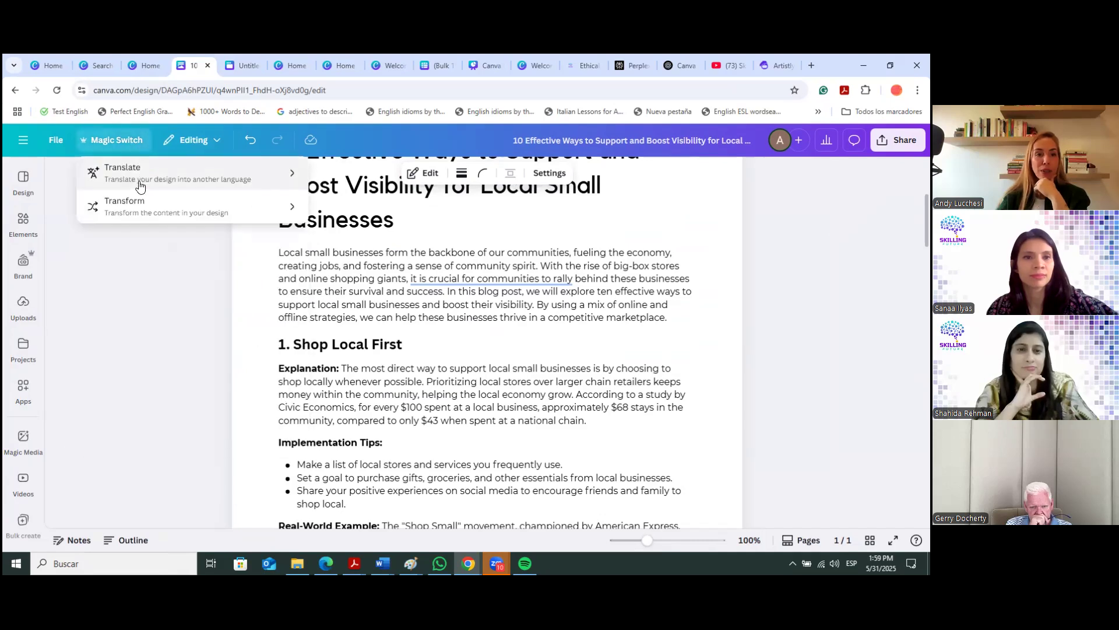
left_click(193, 211)
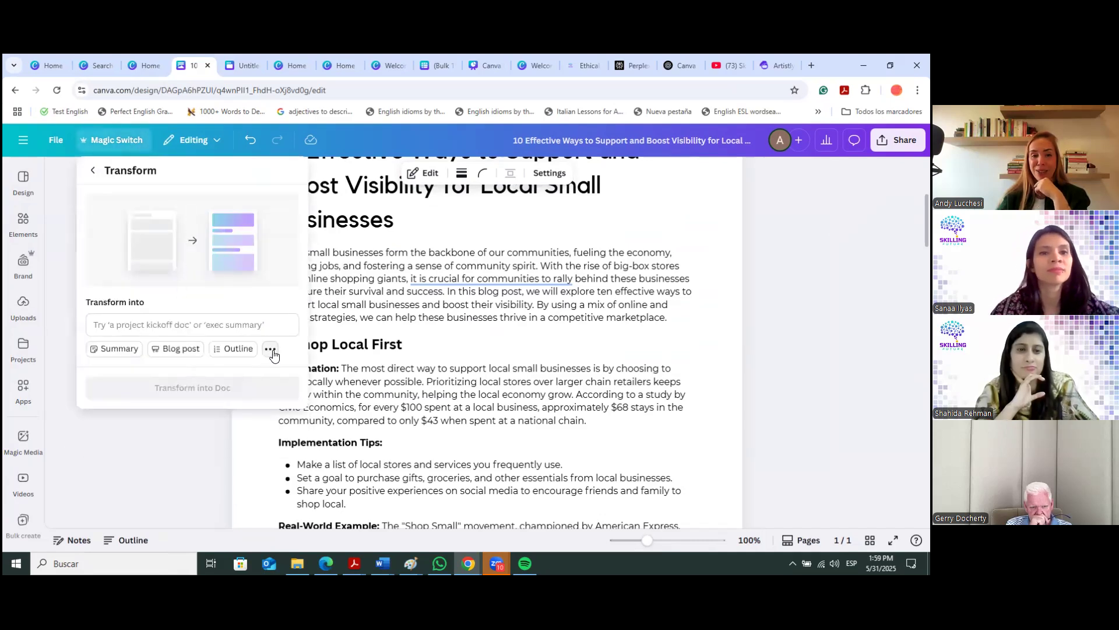
left_click(270, 350)
scroll(233, 388, "down", 5)
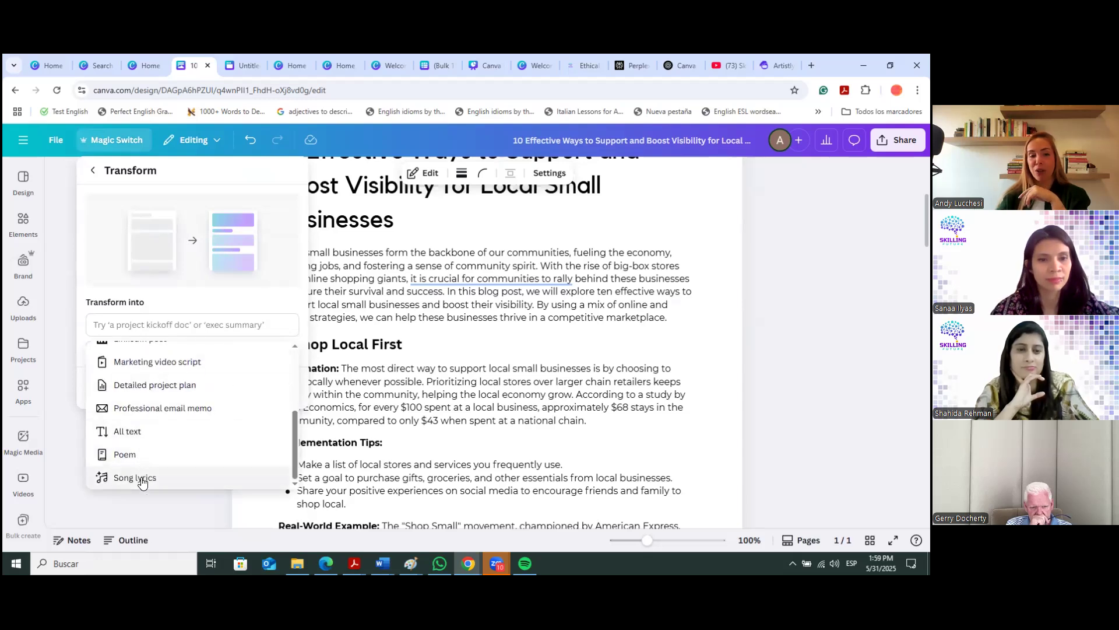
scroll(165, 408, "up", 1)
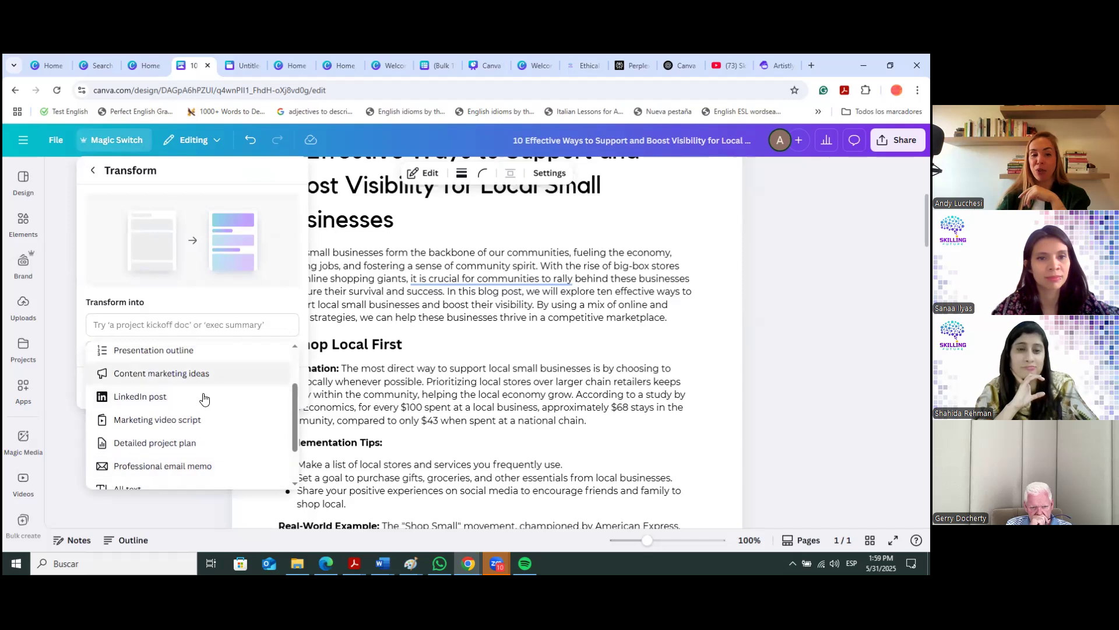
left_click(170, 399)
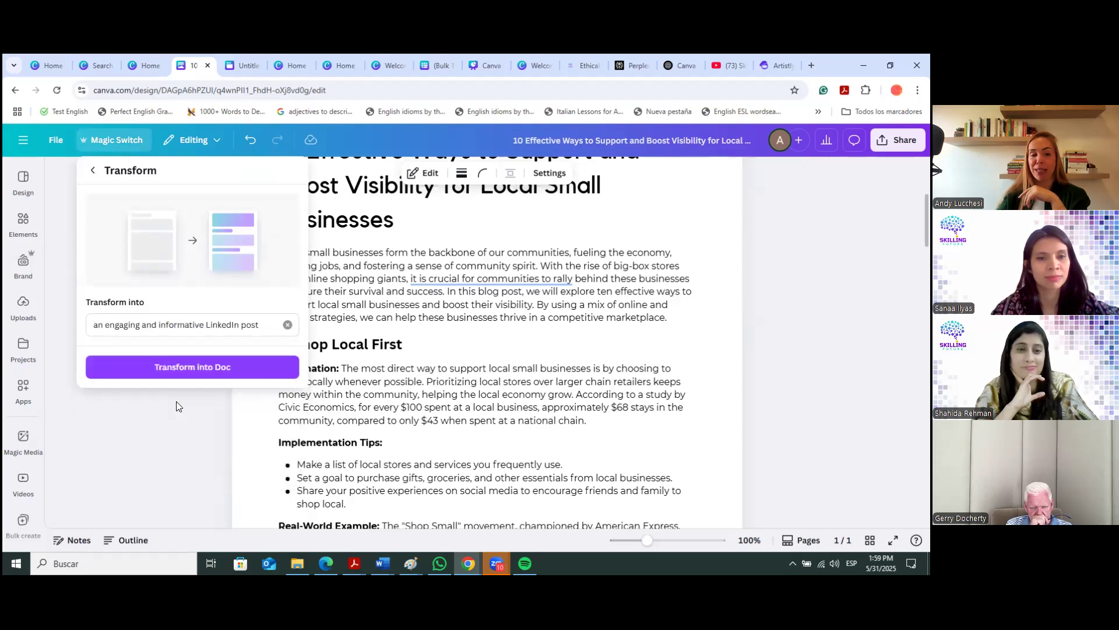
left_click(187, 367)
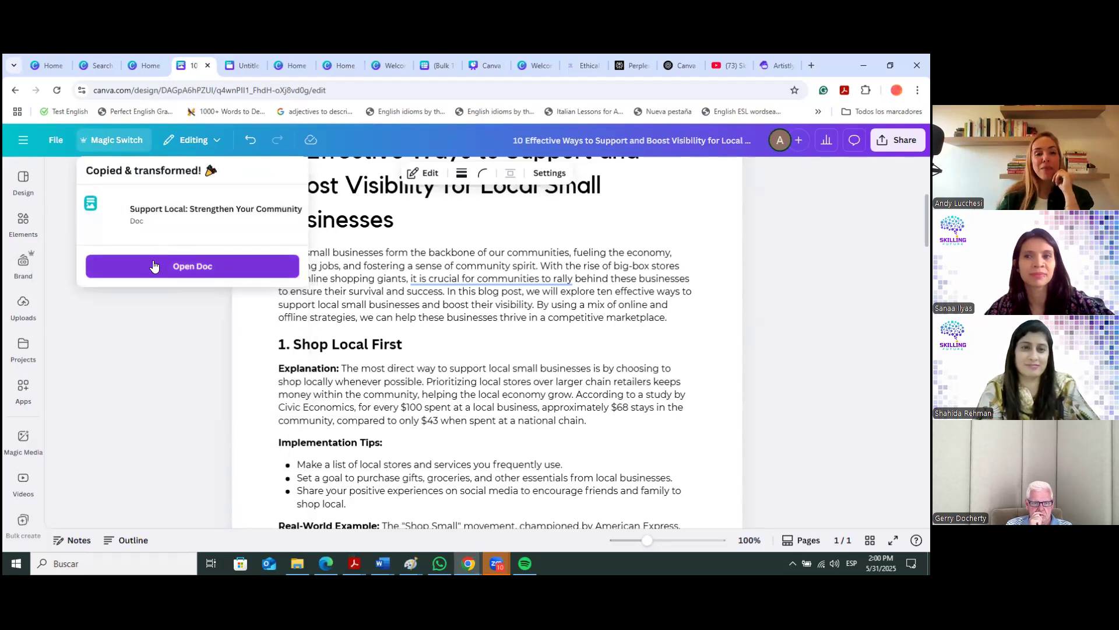
left_click(155, 265)
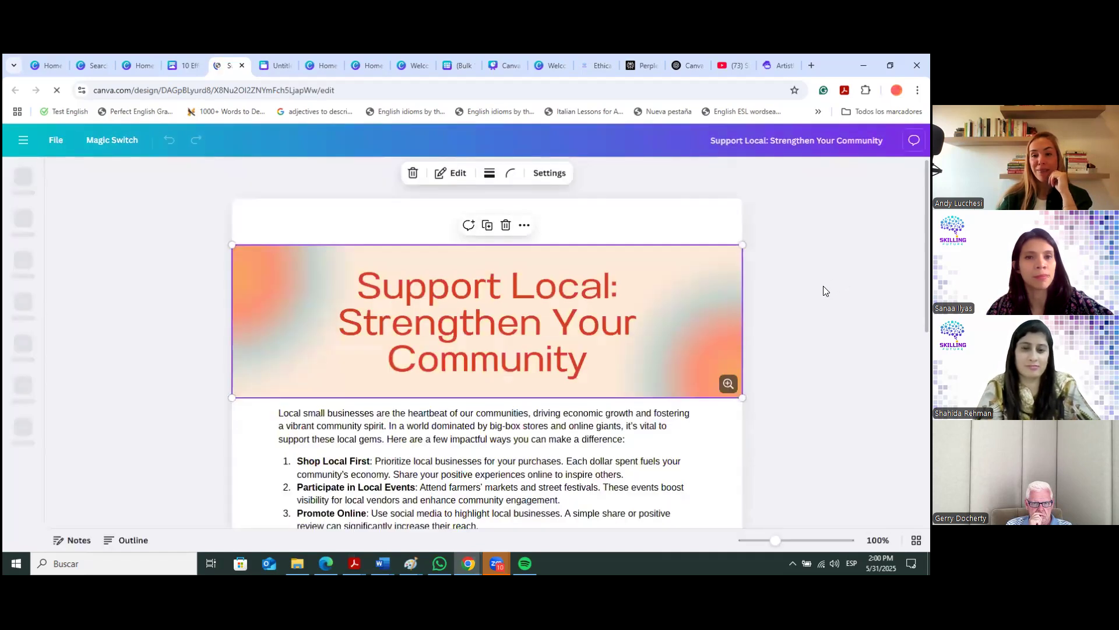
scroll(819, 283, "down", 8)
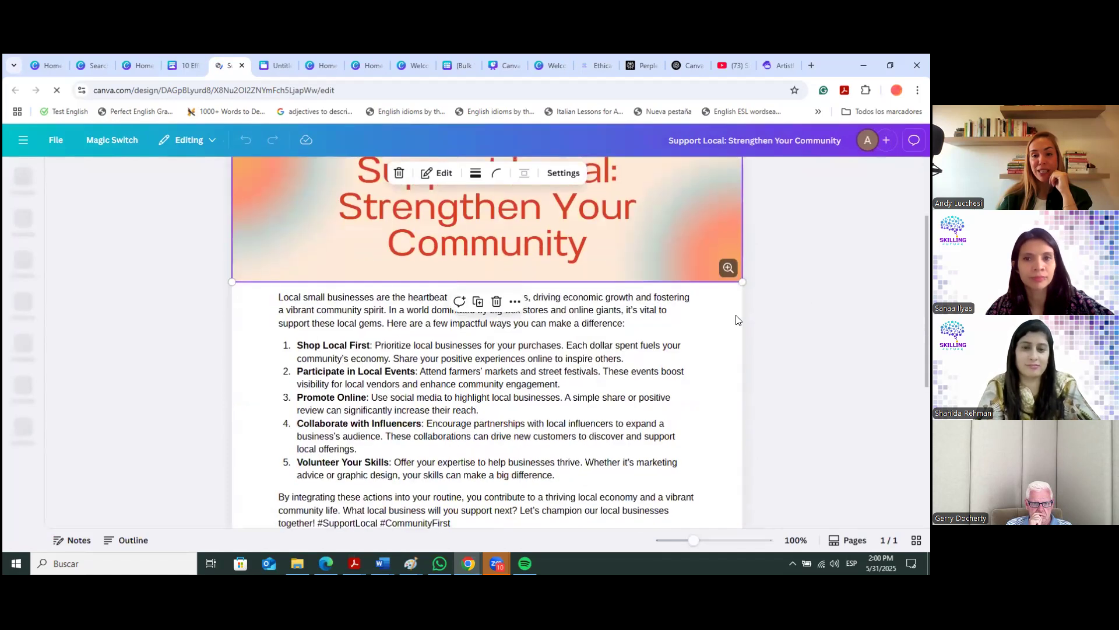
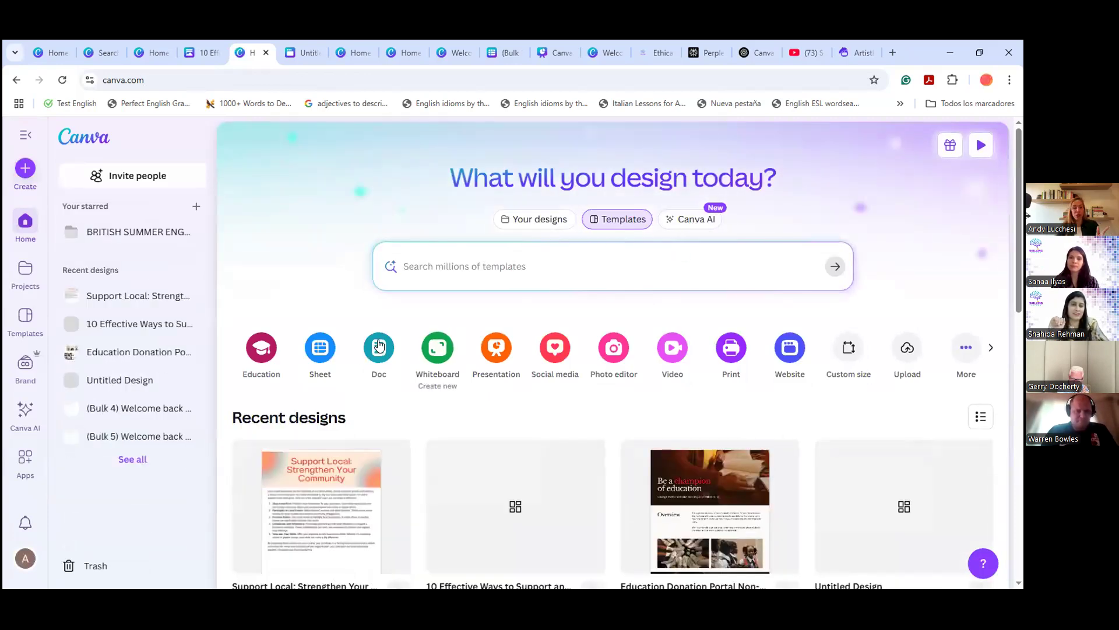
Set up a Canva AI chat from the home page to draft a doc of the Email type
left_click(694, 220)
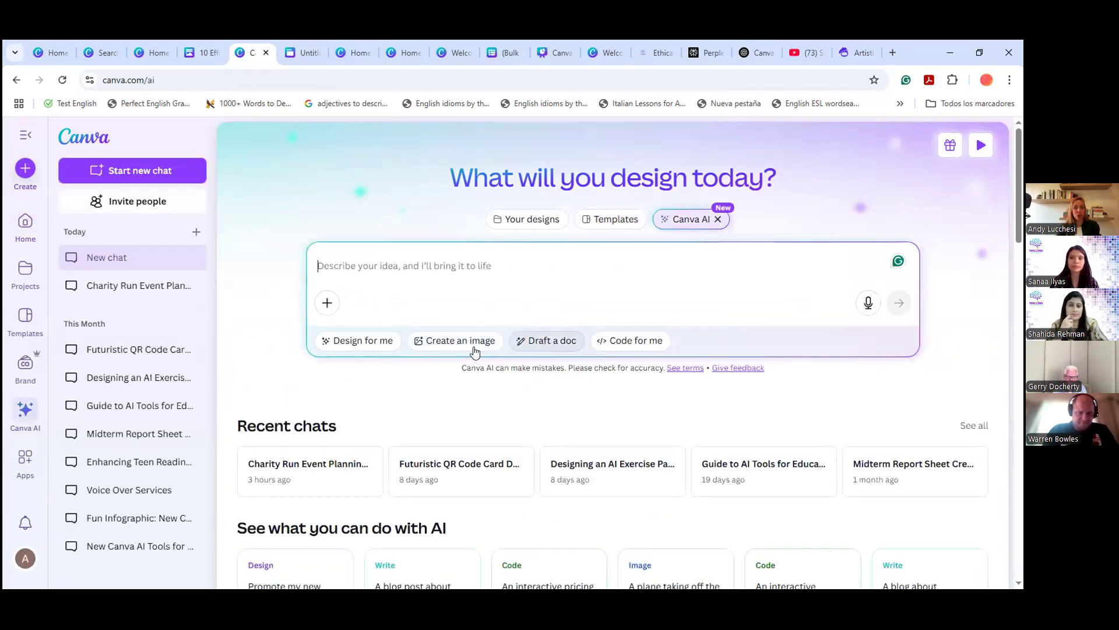
left_click(529, 343)
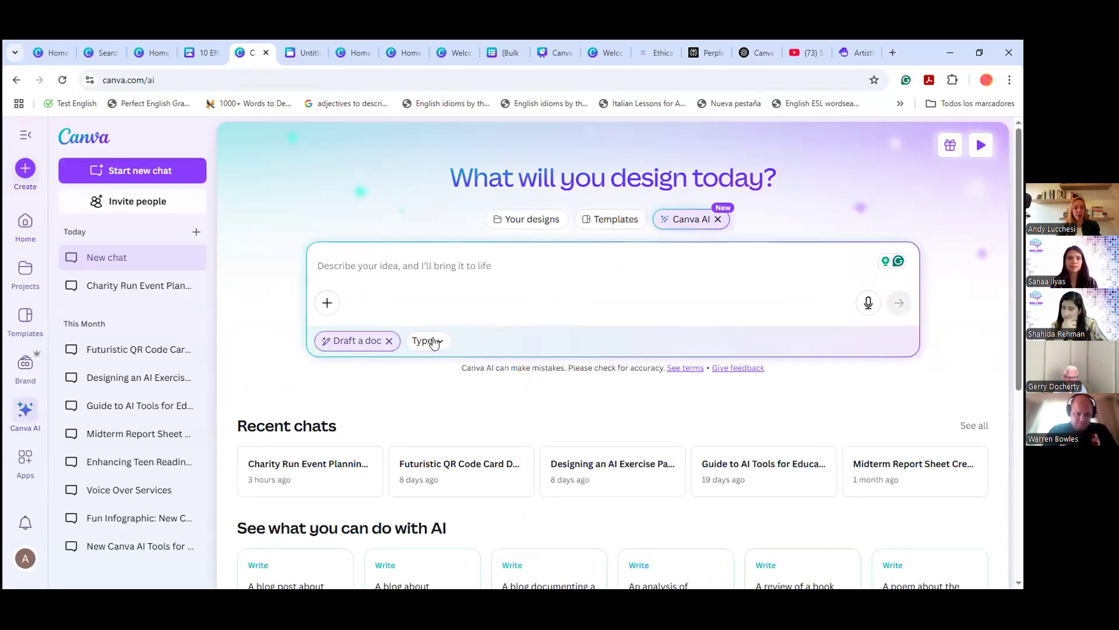
left_click(435, 341)
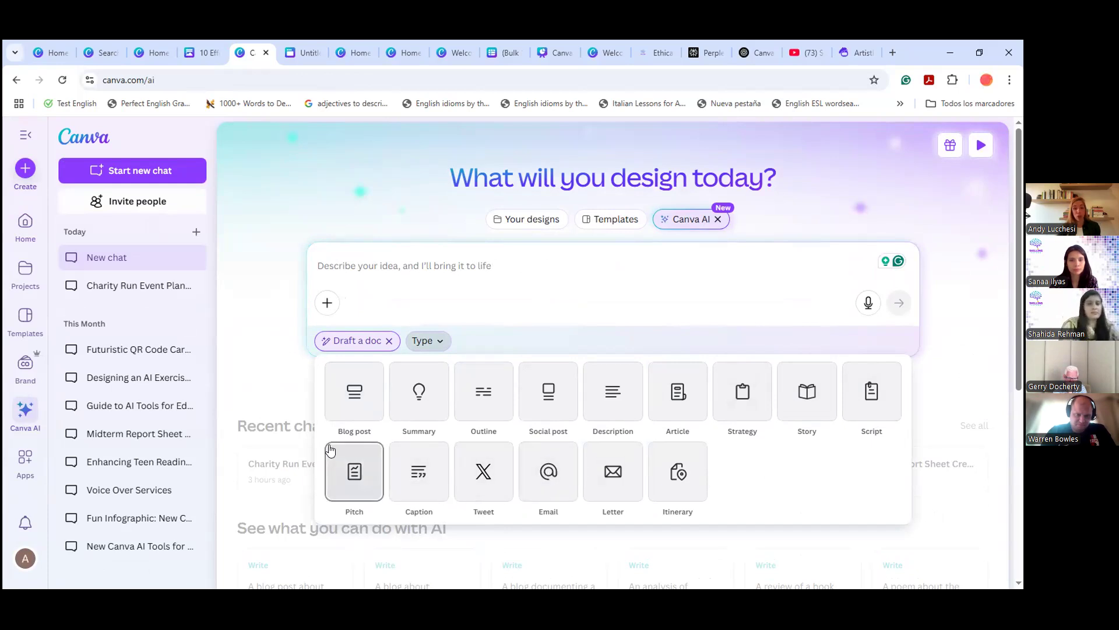
left_click(548, 475)
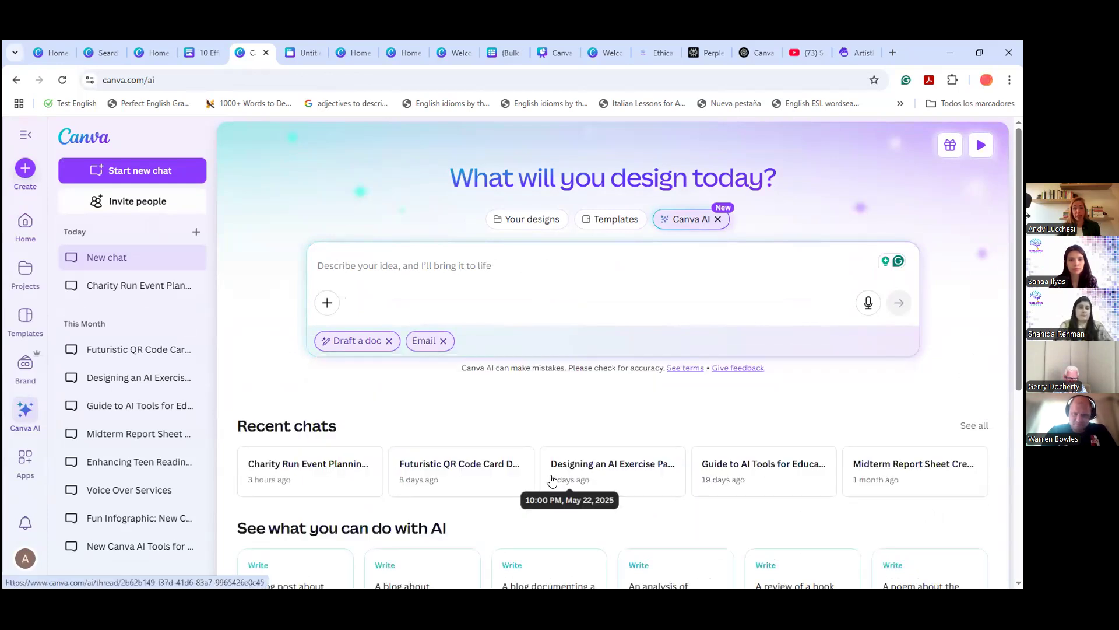
Generate a draft with the prompt "write email to my school admin about 3rd trimester" and open it in the Canva editor
left_click(366, 270)
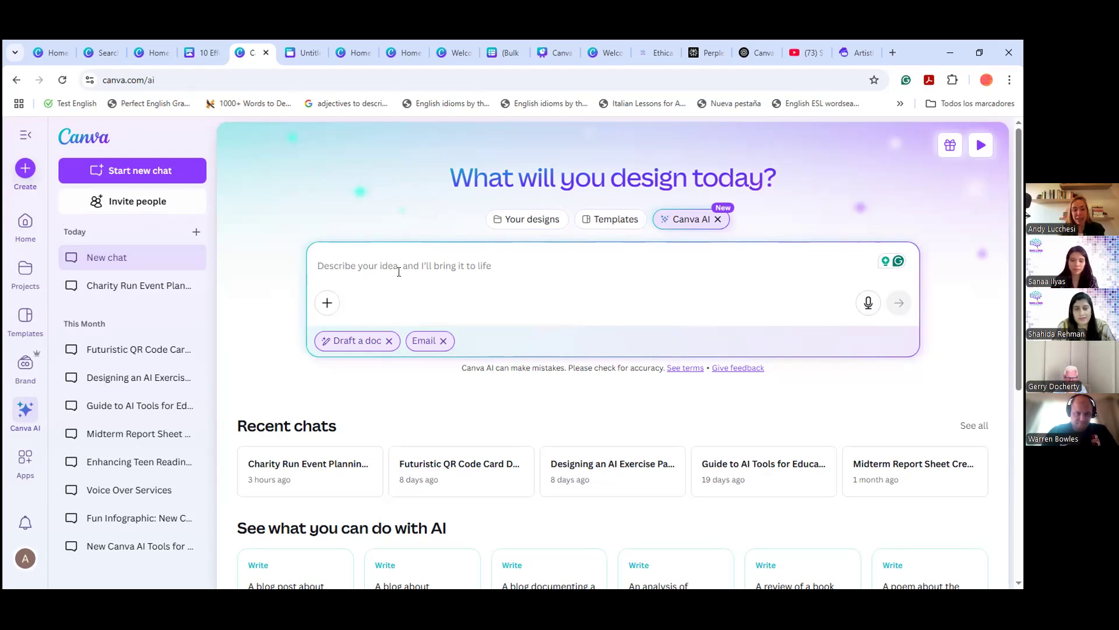
type("w")
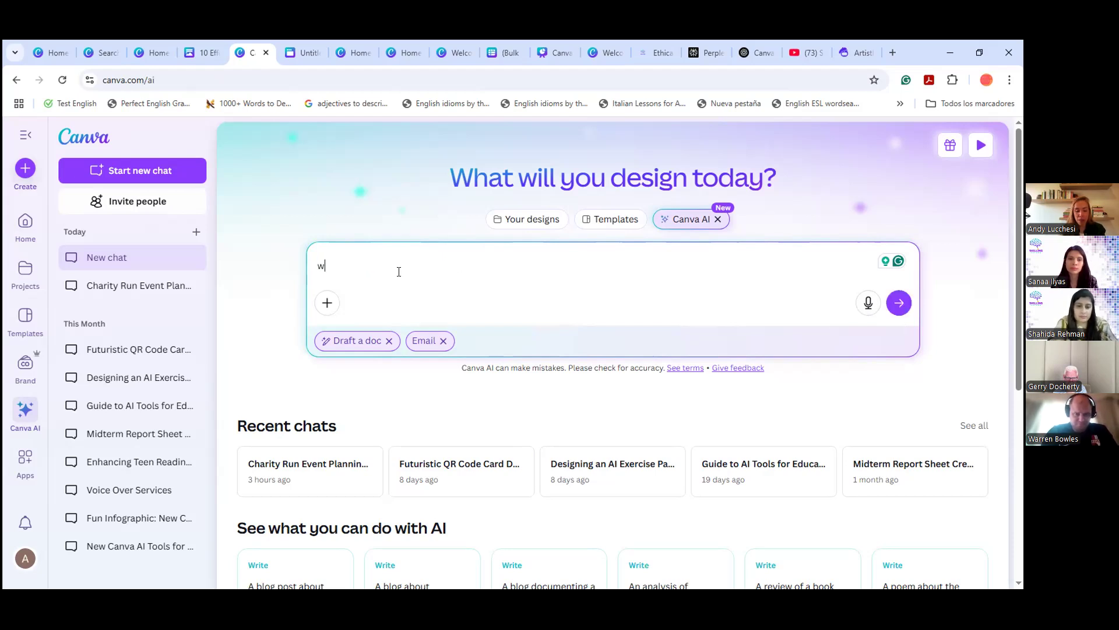
type("rite email to")
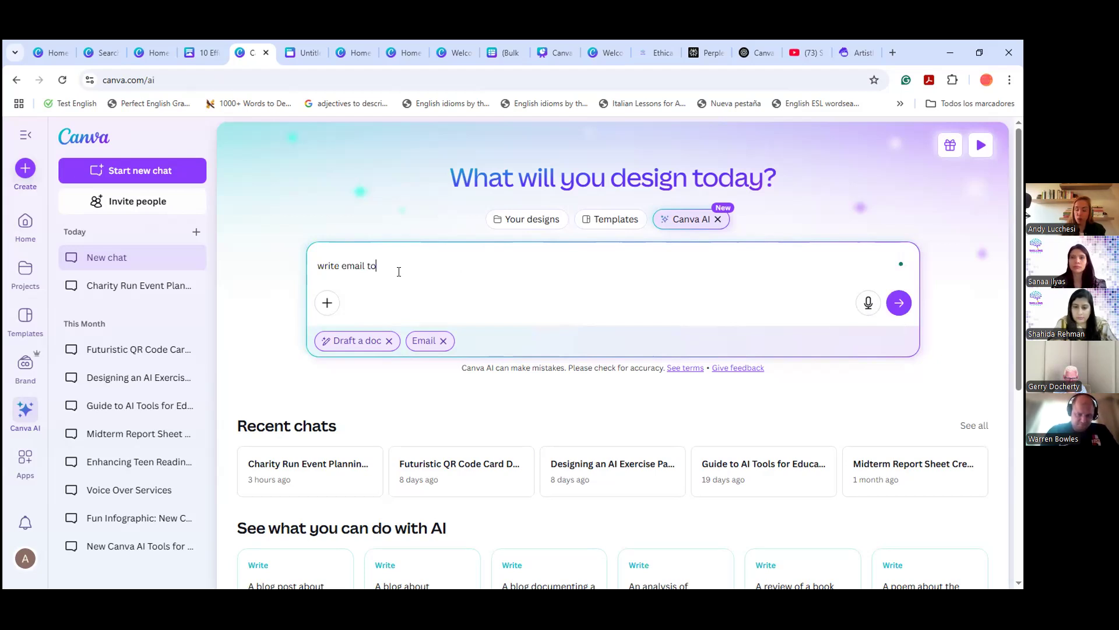
type("my school admin about 3rd ")
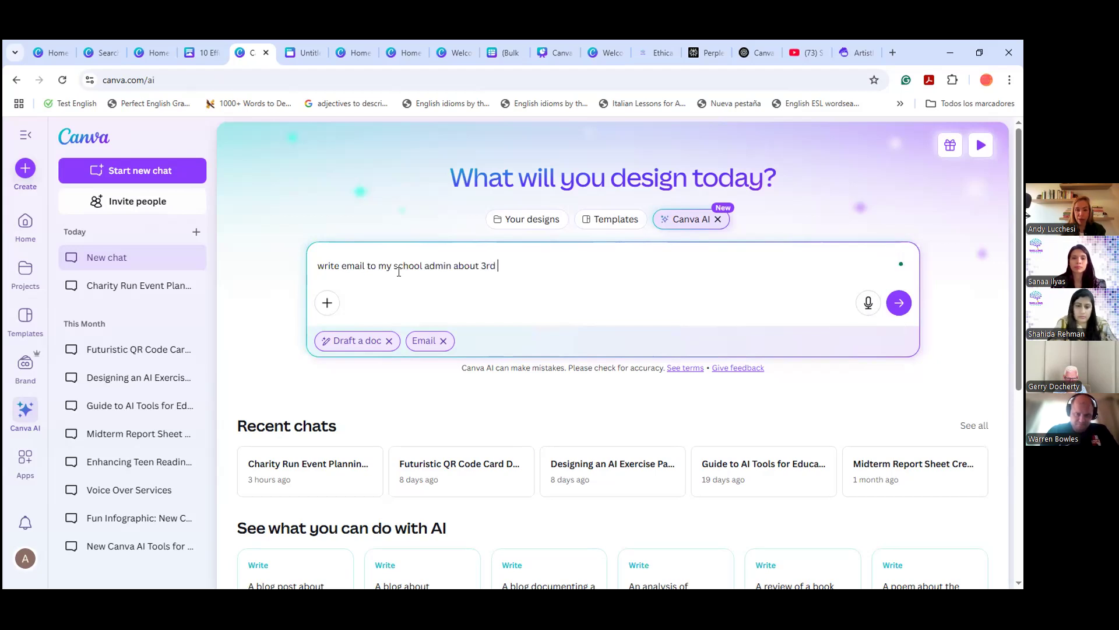
type("trime")
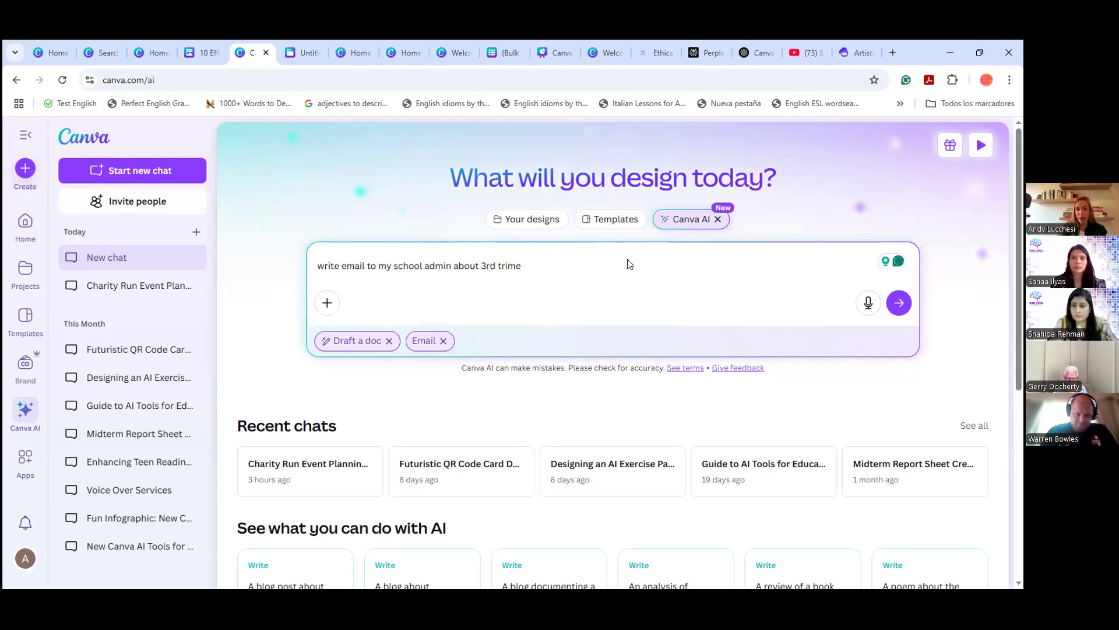
type("ster")
key("Return")
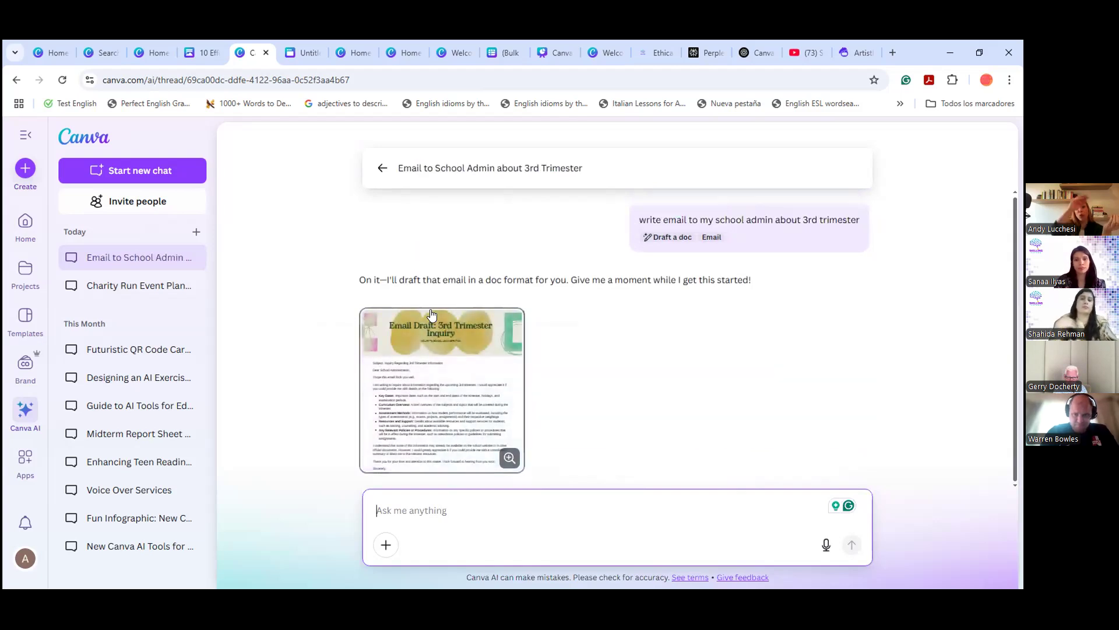
left_click(439, 382)
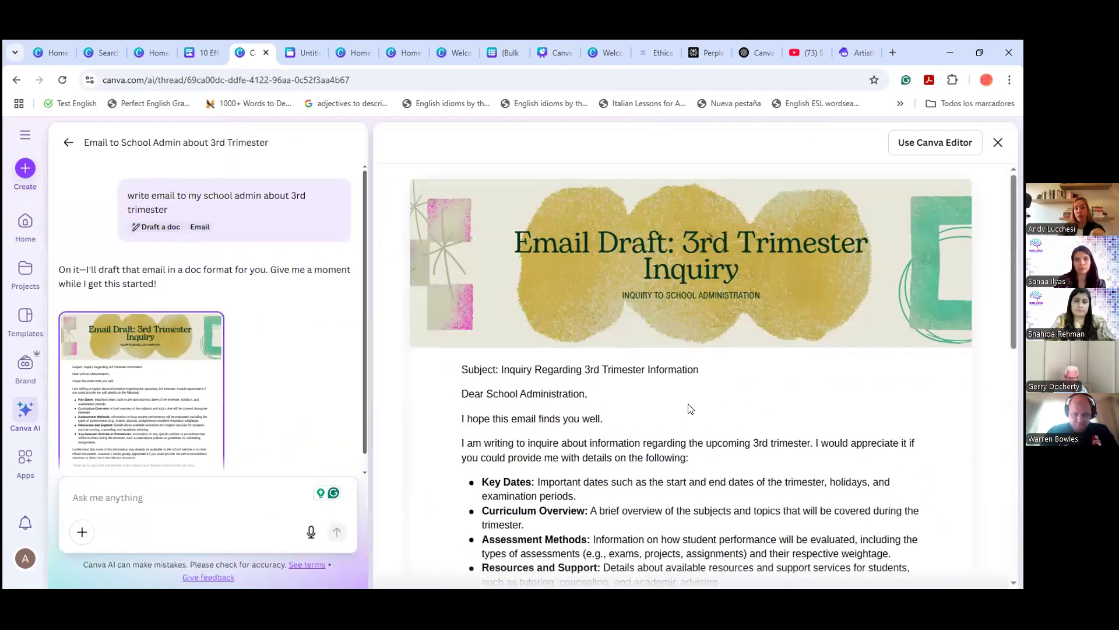
left_click(921, 144)
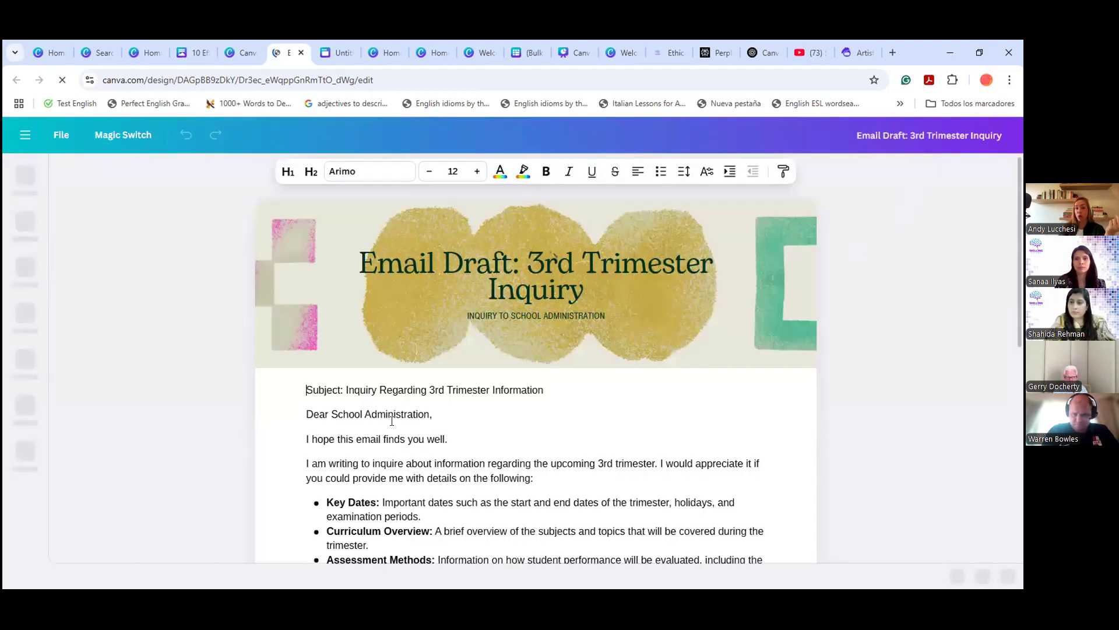
Shorten the email text from the subject line through the Resources and Support bullet with Magic Write, replacing the original
scroll(394, 416, "down", 2)
left_click_drag(307, 261, 570, 475)
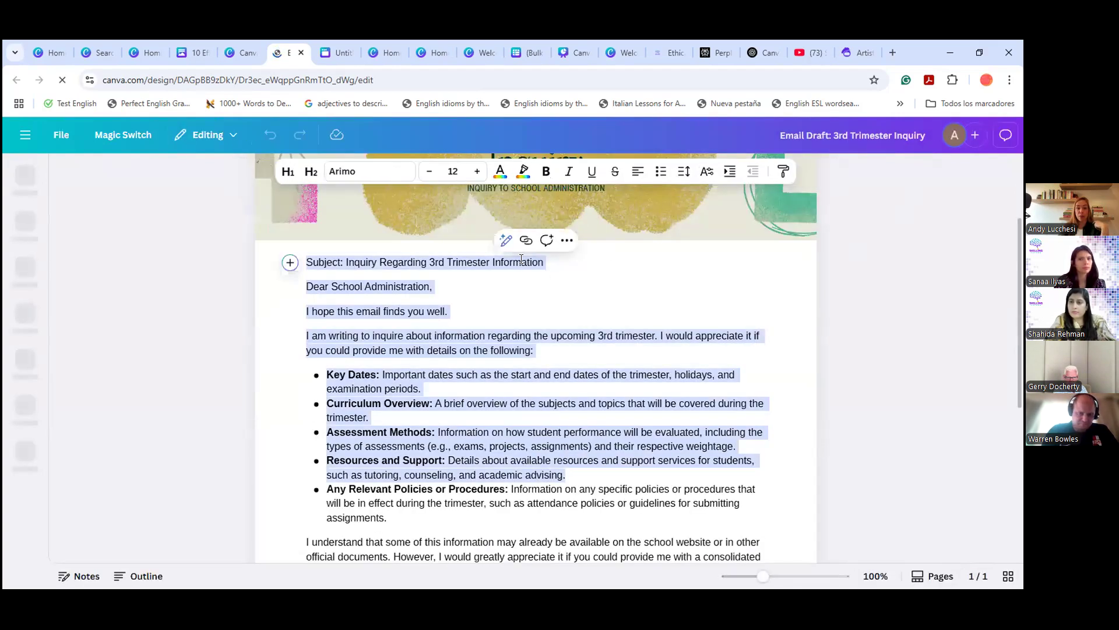
left_click(505, 240)
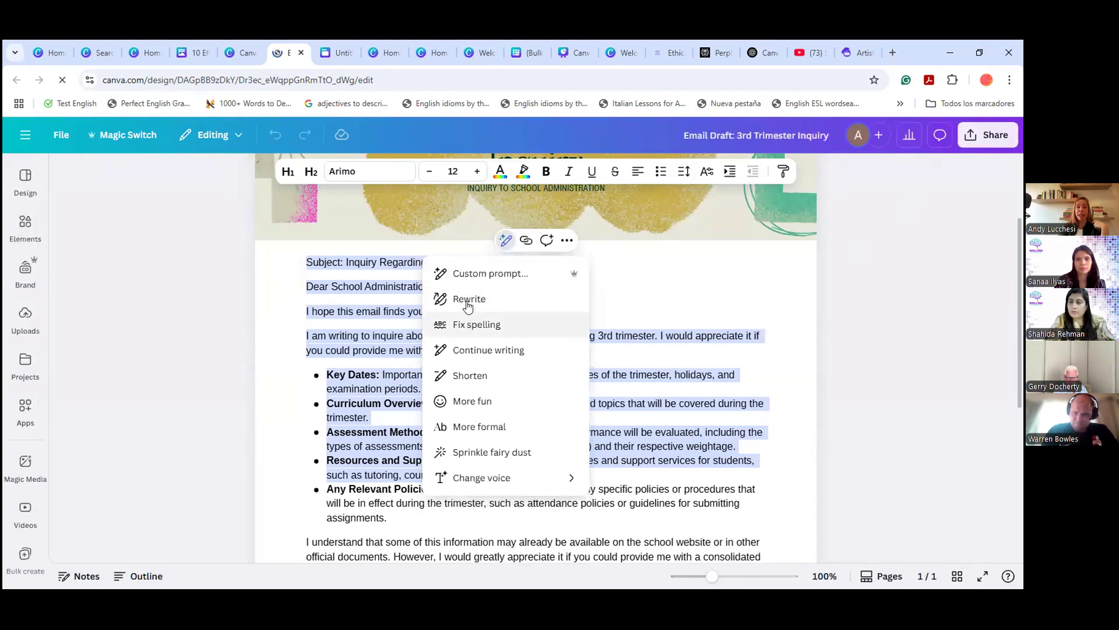
left_click(466, 376)
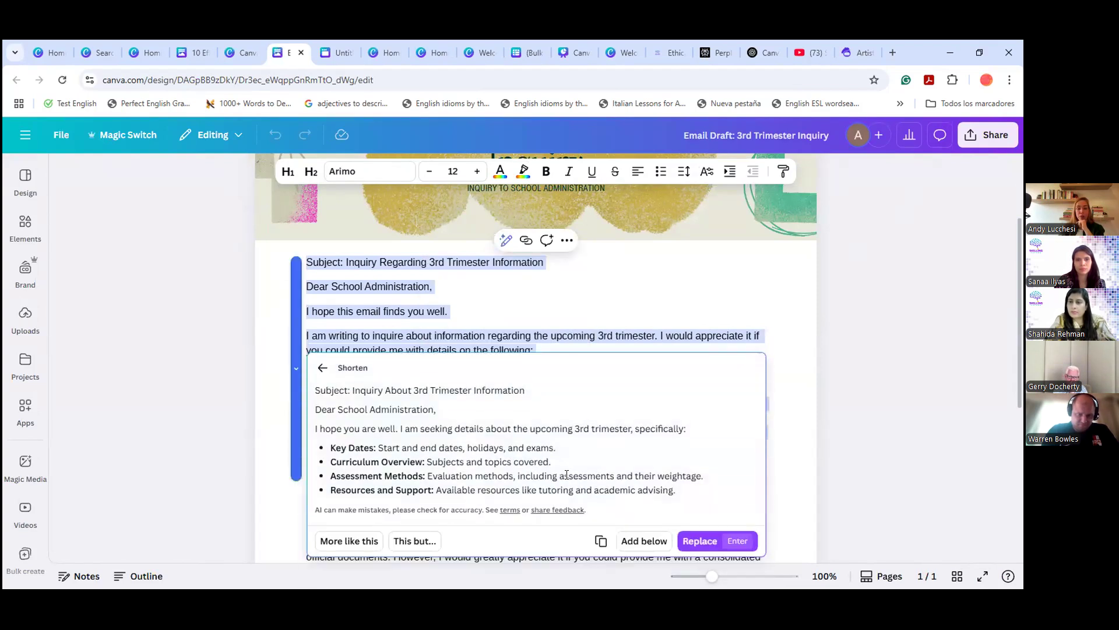
left_click(692, 542)
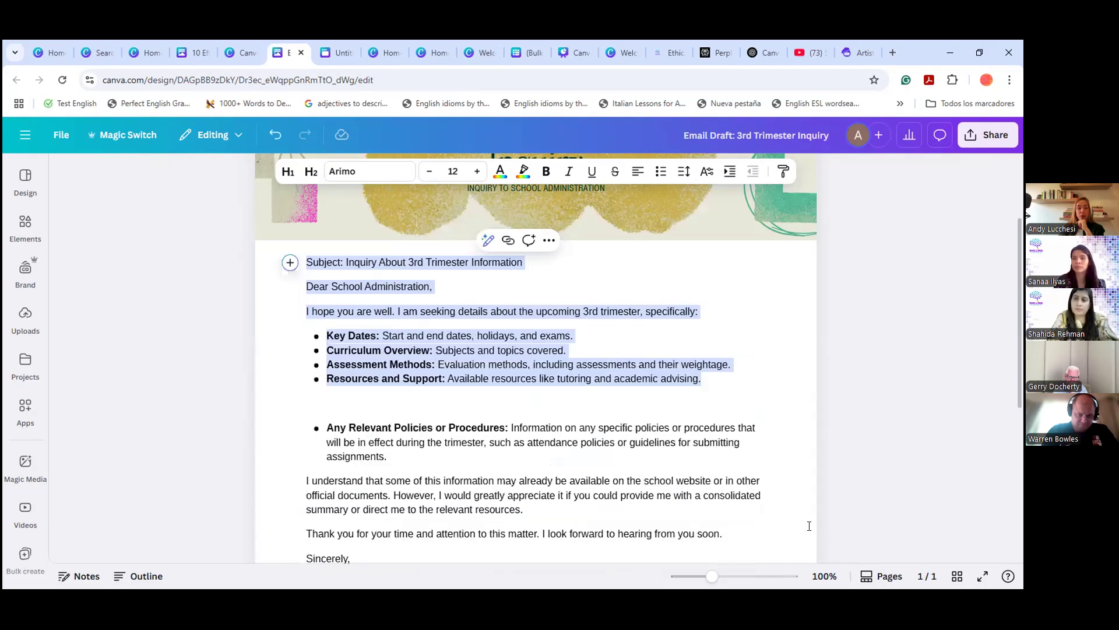